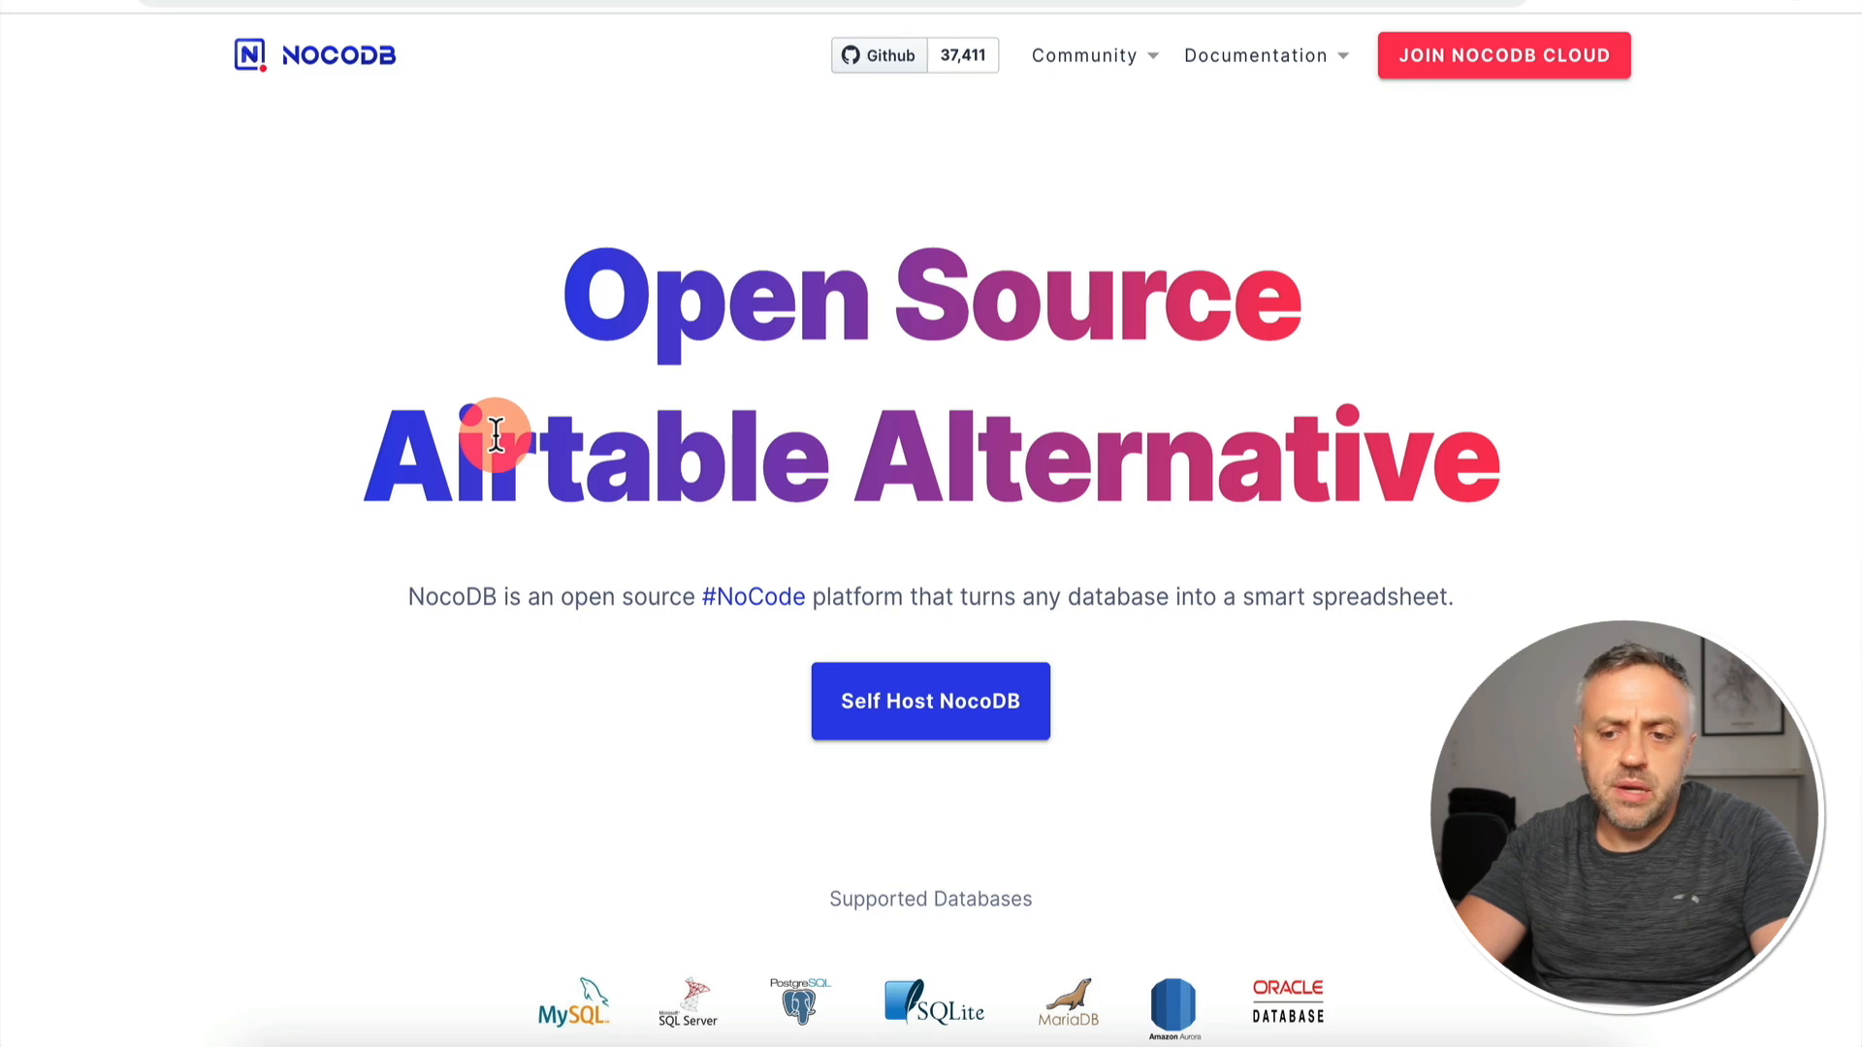
Step: Review the NocoDB homepage's supported databases, customer organizations, community statistics and user testimonials
scroll(311, 637, down, 5)
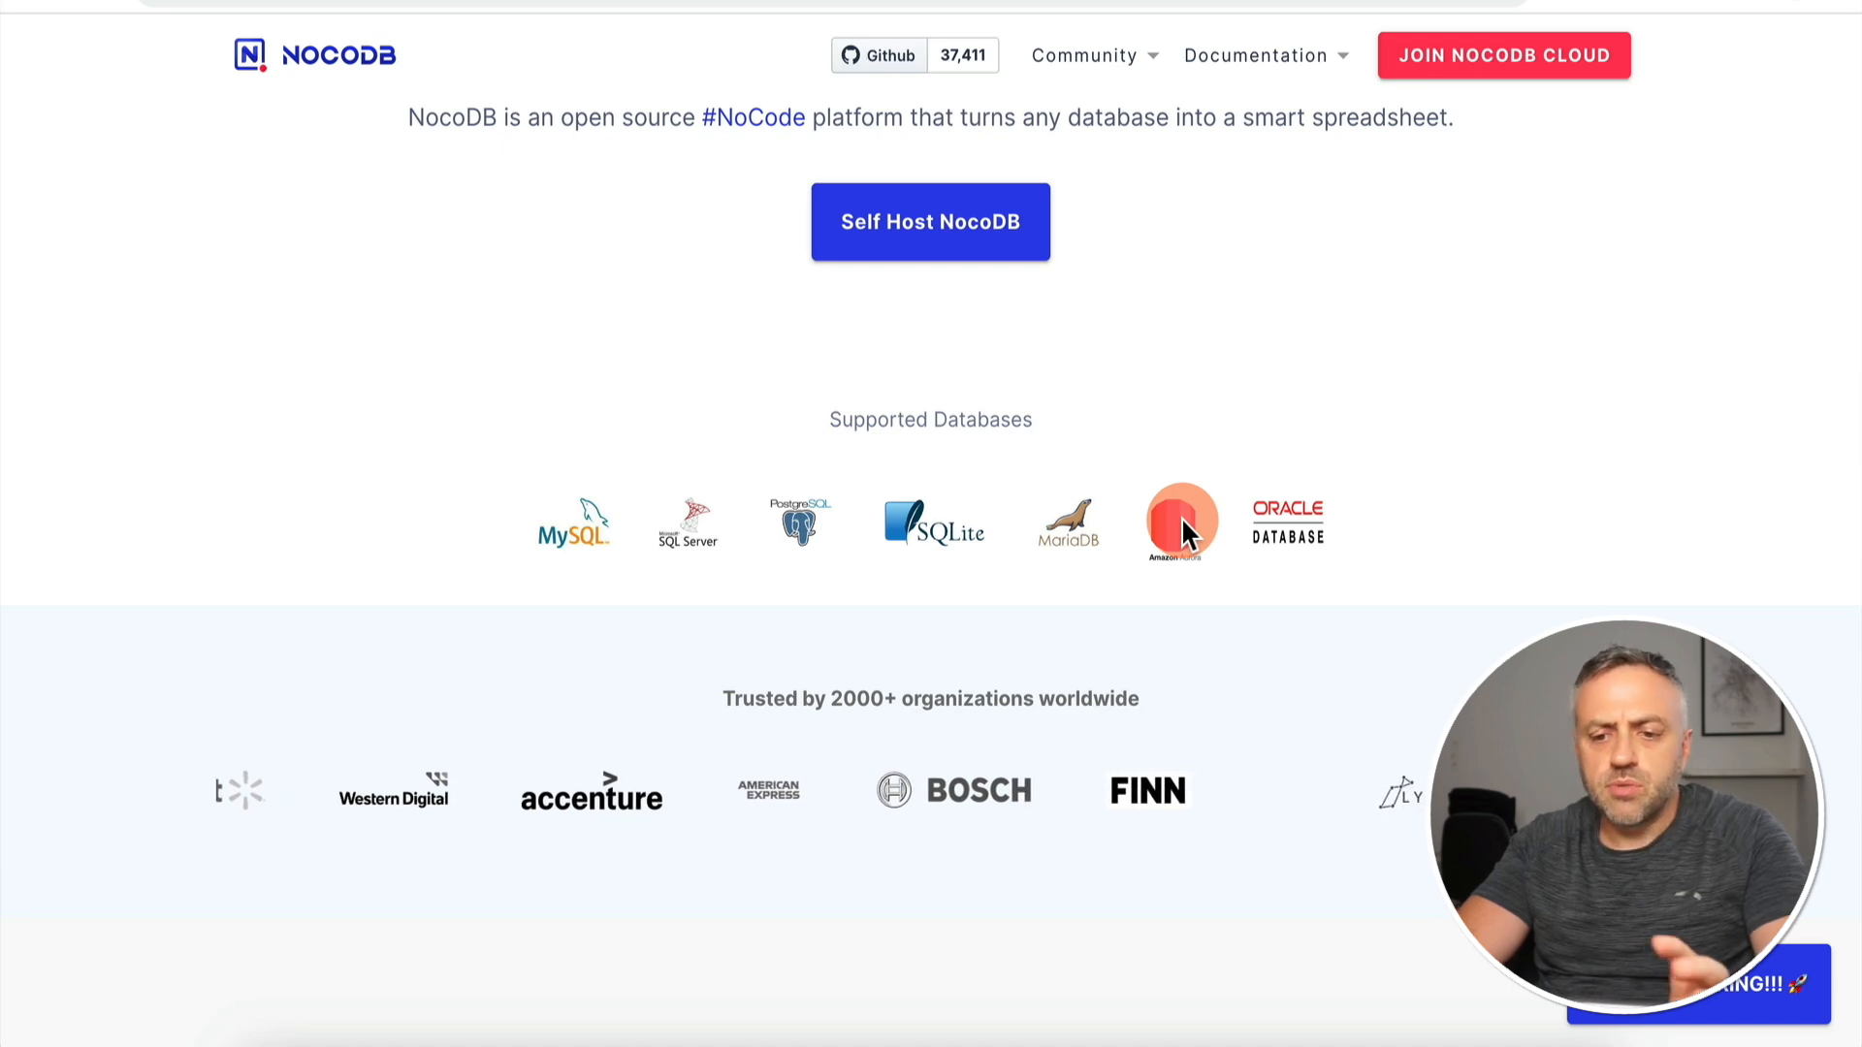
scroll(813, 601, down, 3)
scroll(814, 596, down, 1)
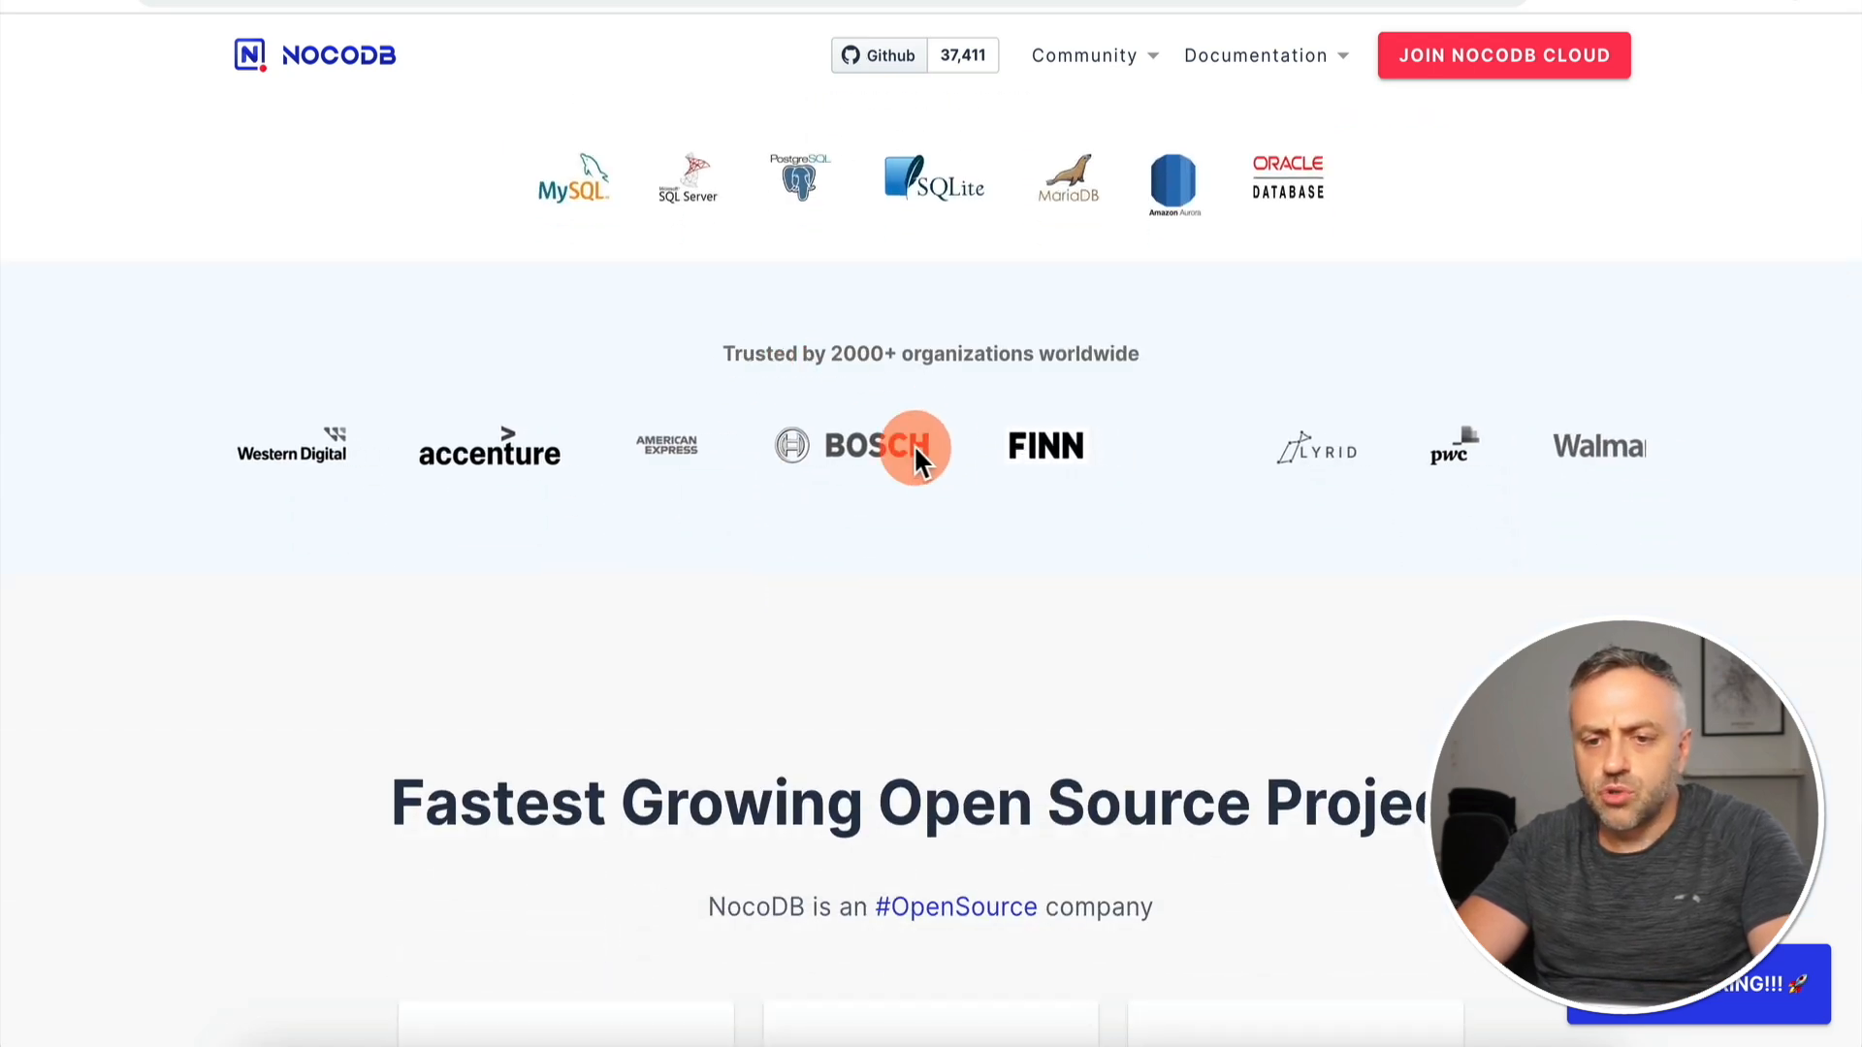
scroll(906, 578, down, 4)
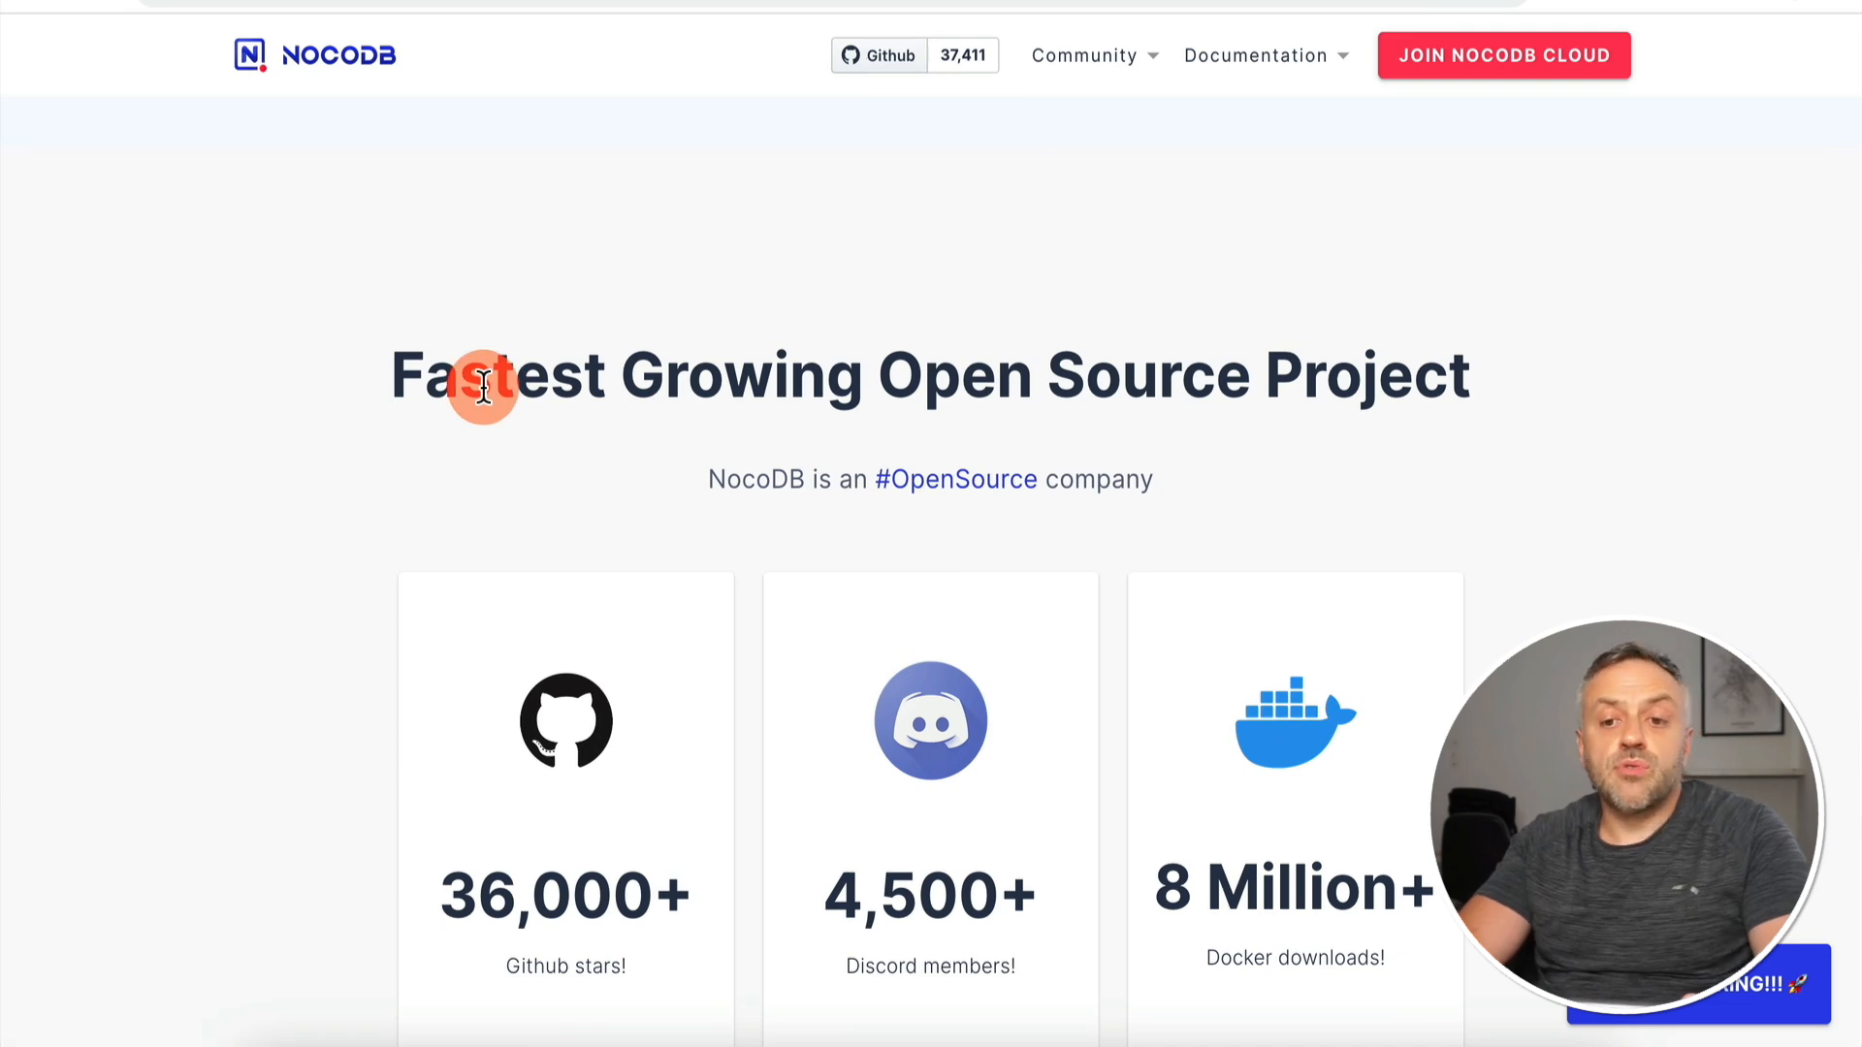
scroll(480, 385, down, 2)
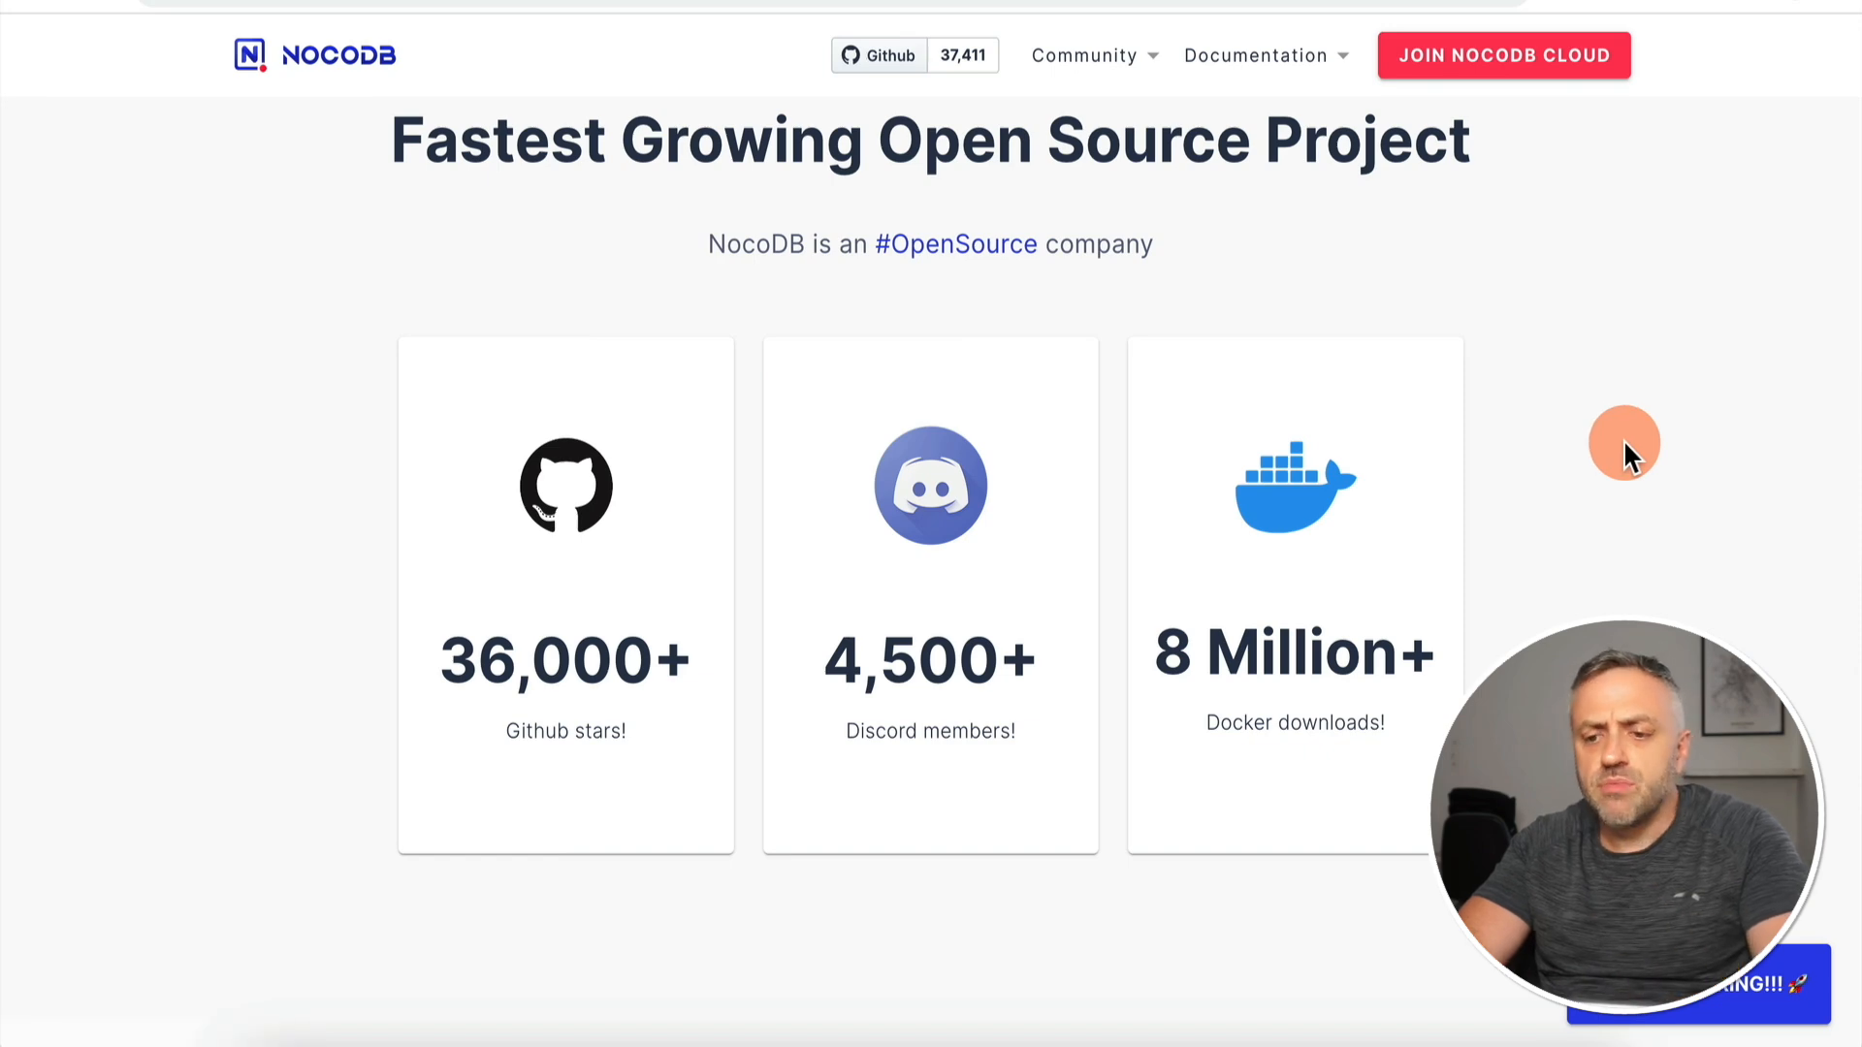
scroll(1624, 441, down, 2)
scroll(1746, 433, down, 8)
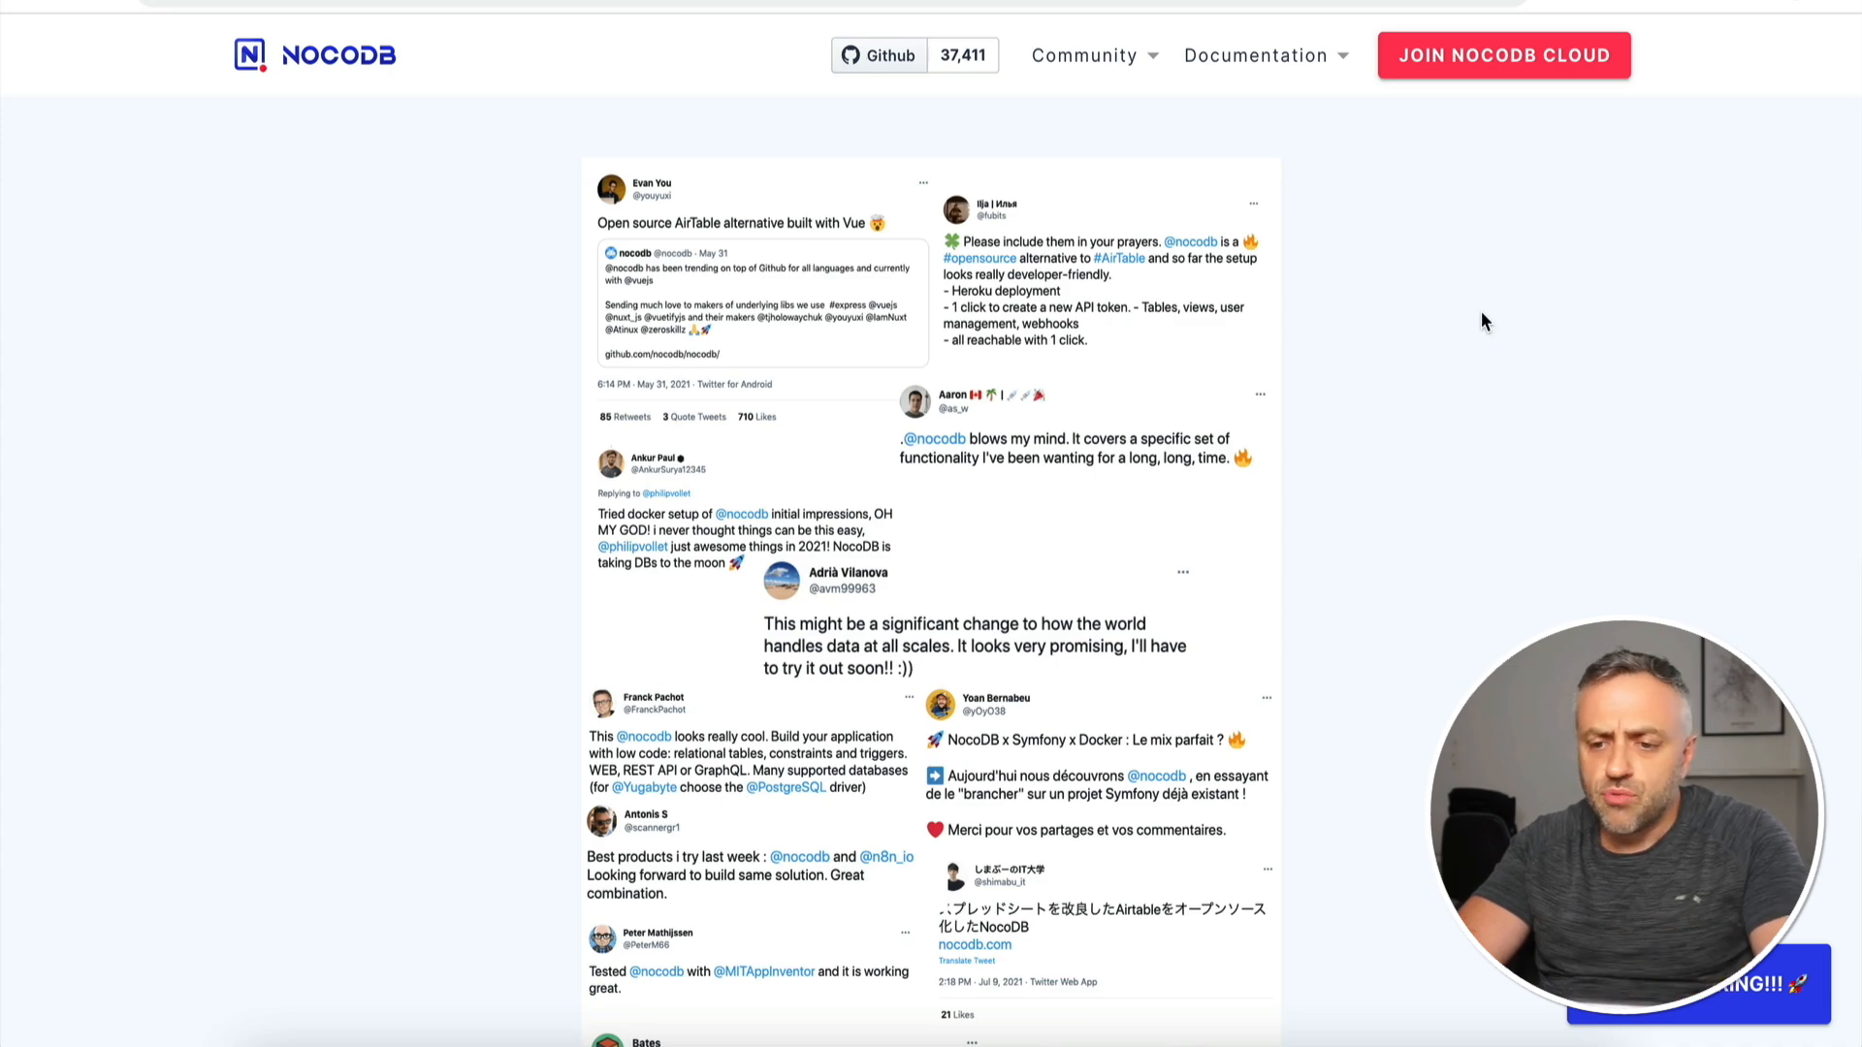
scroll(1481, 312, down, 2)
scroll(1481, 310, down, 10)
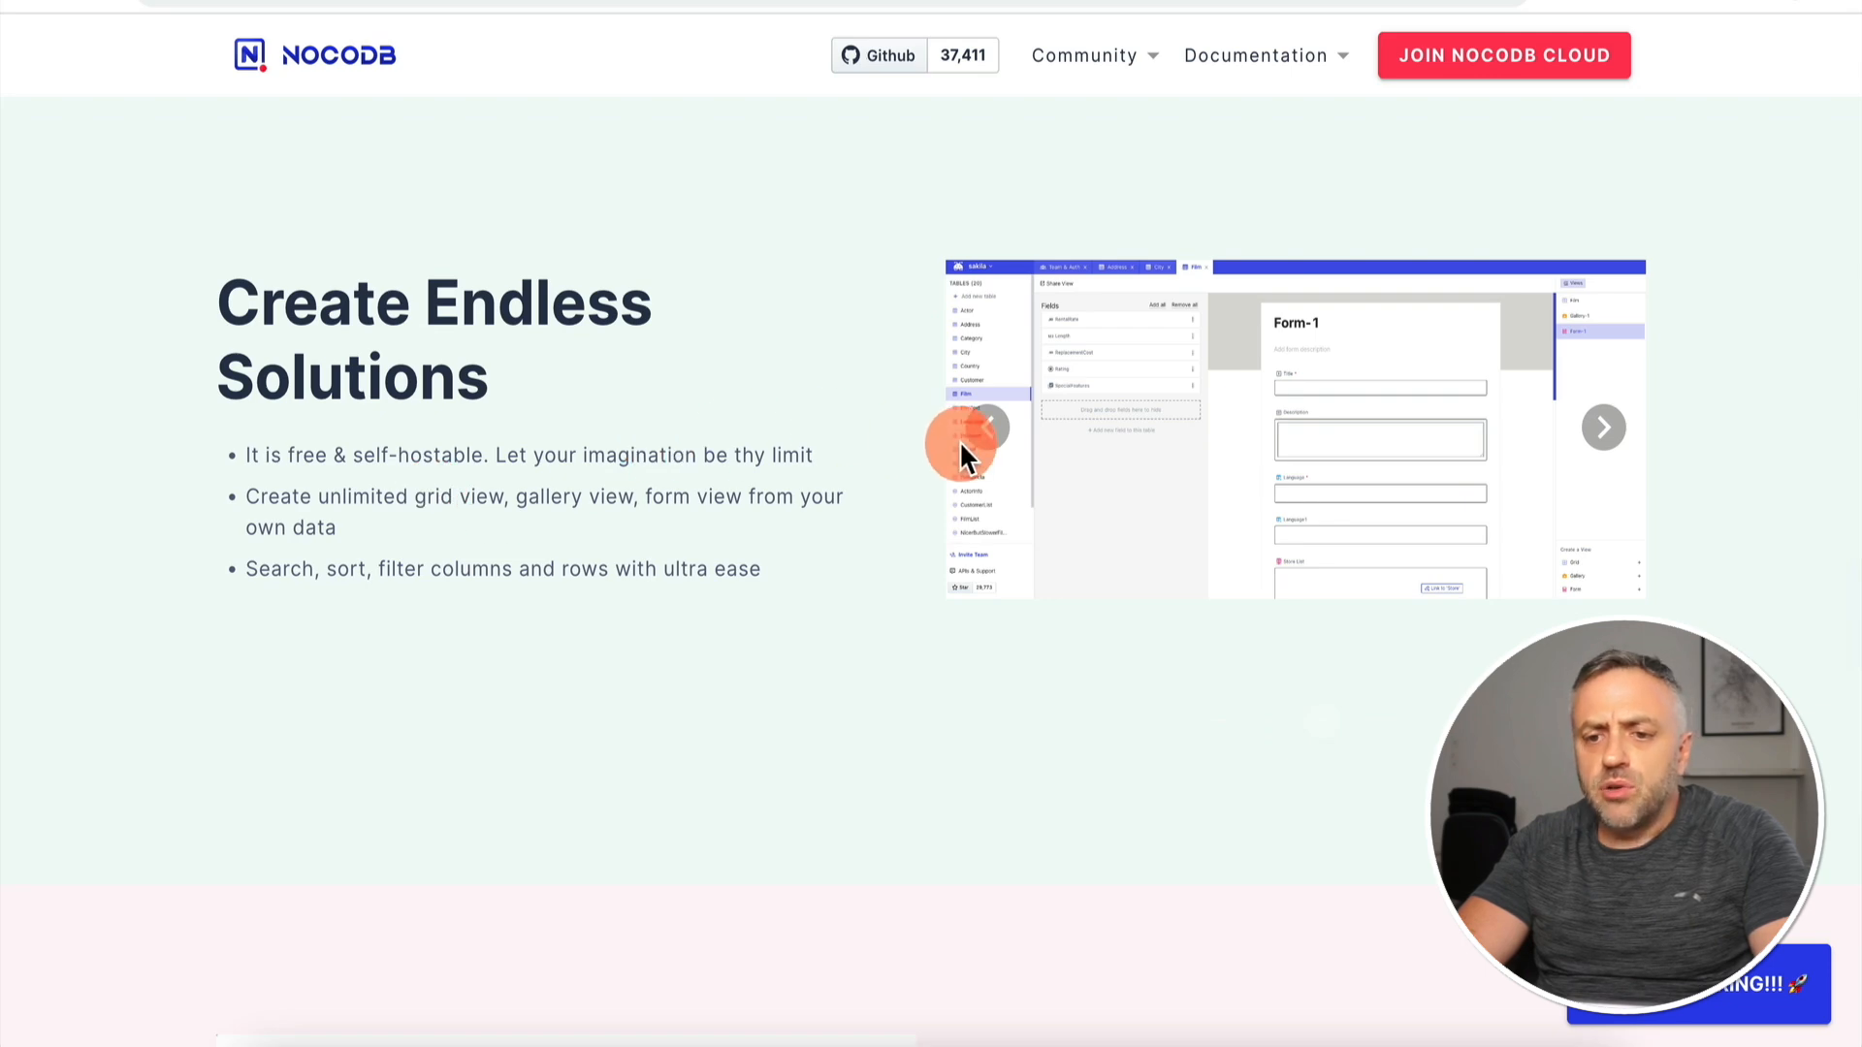
Step: Browse the Create Endless Solutions screenshots to compare the form, kanban and grid views
click(989, 444)
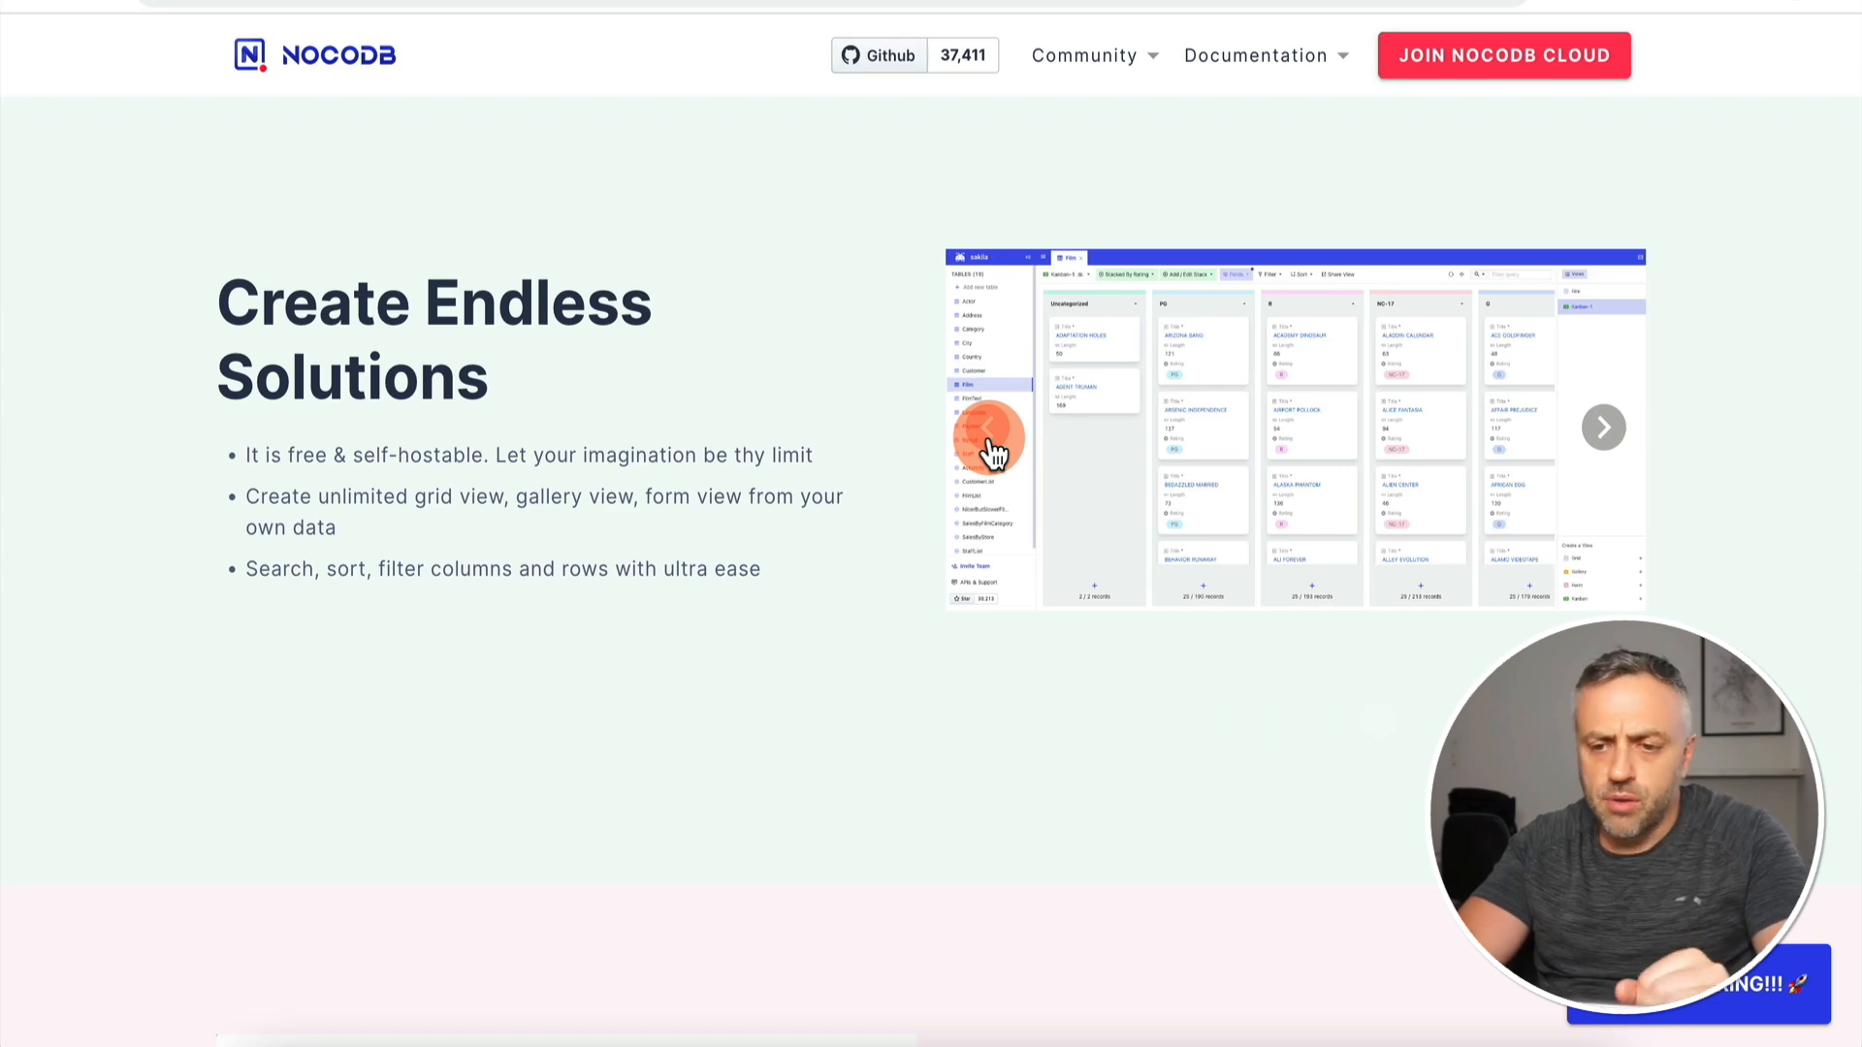
click(989, 445)
click(990, 444)
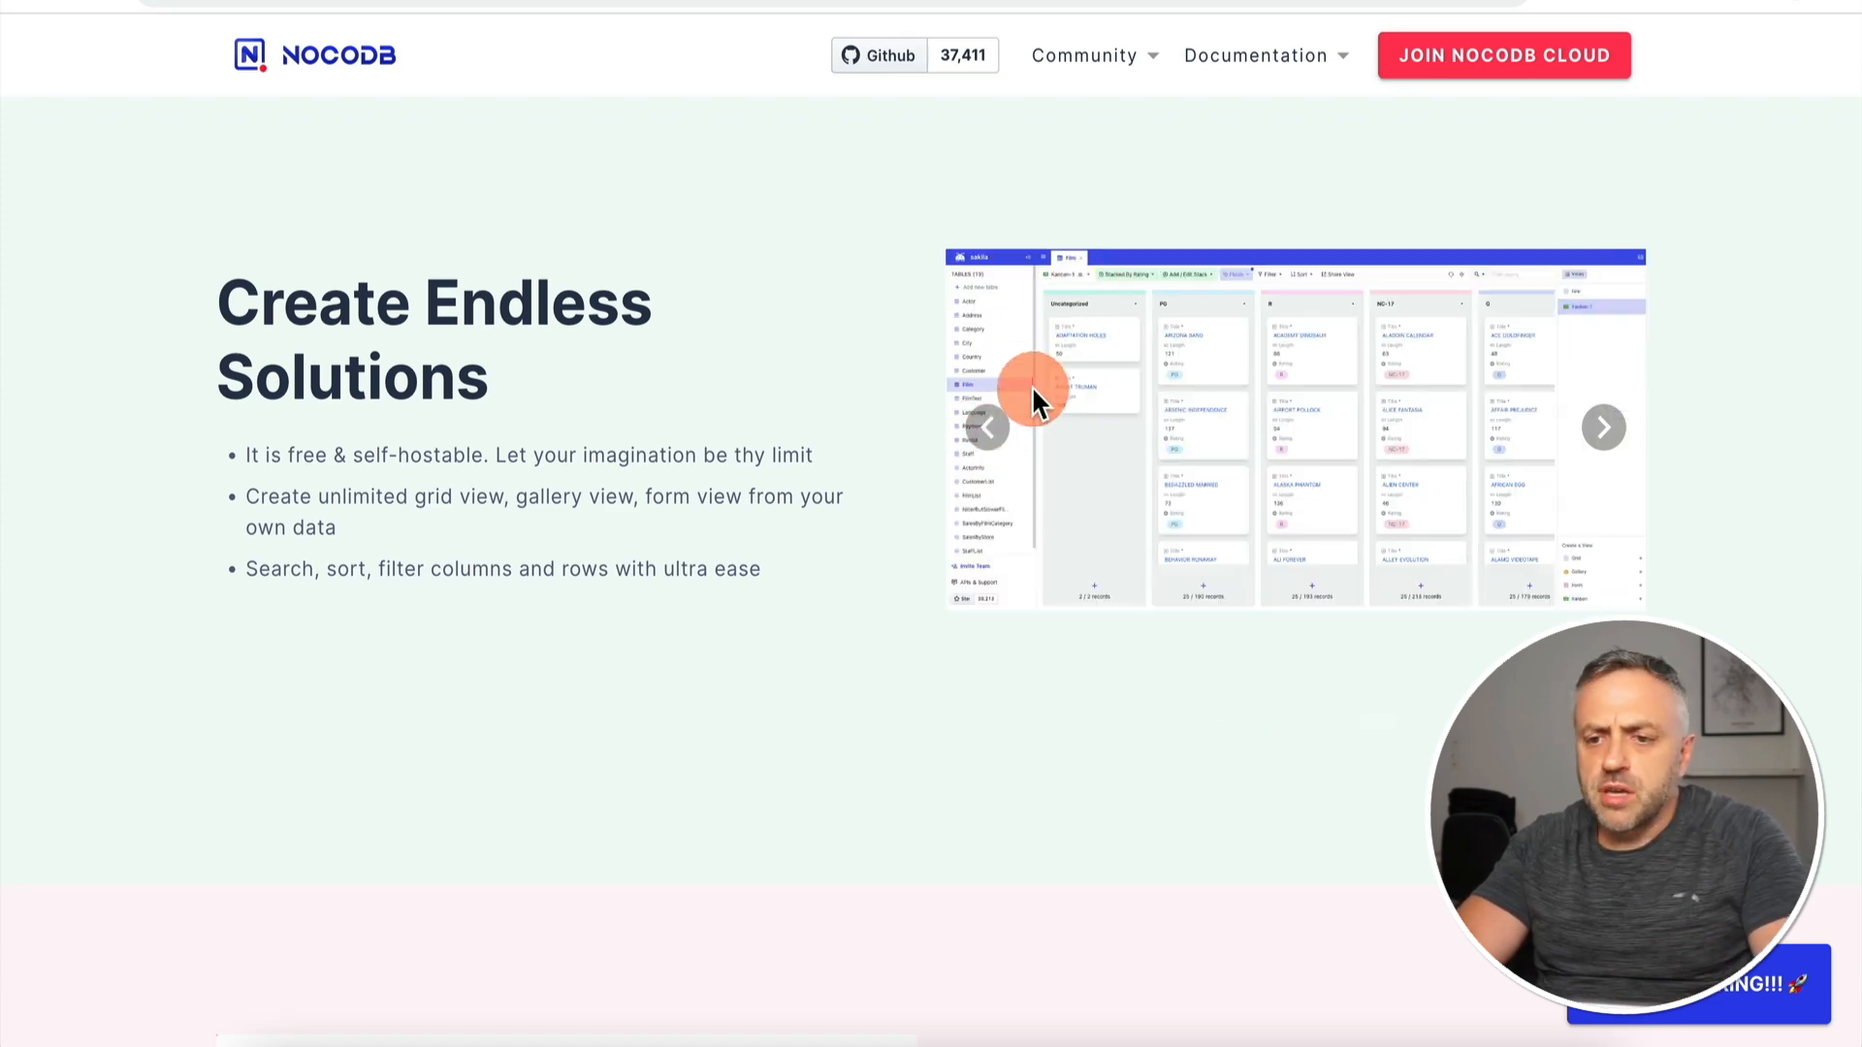
click(990, 444)
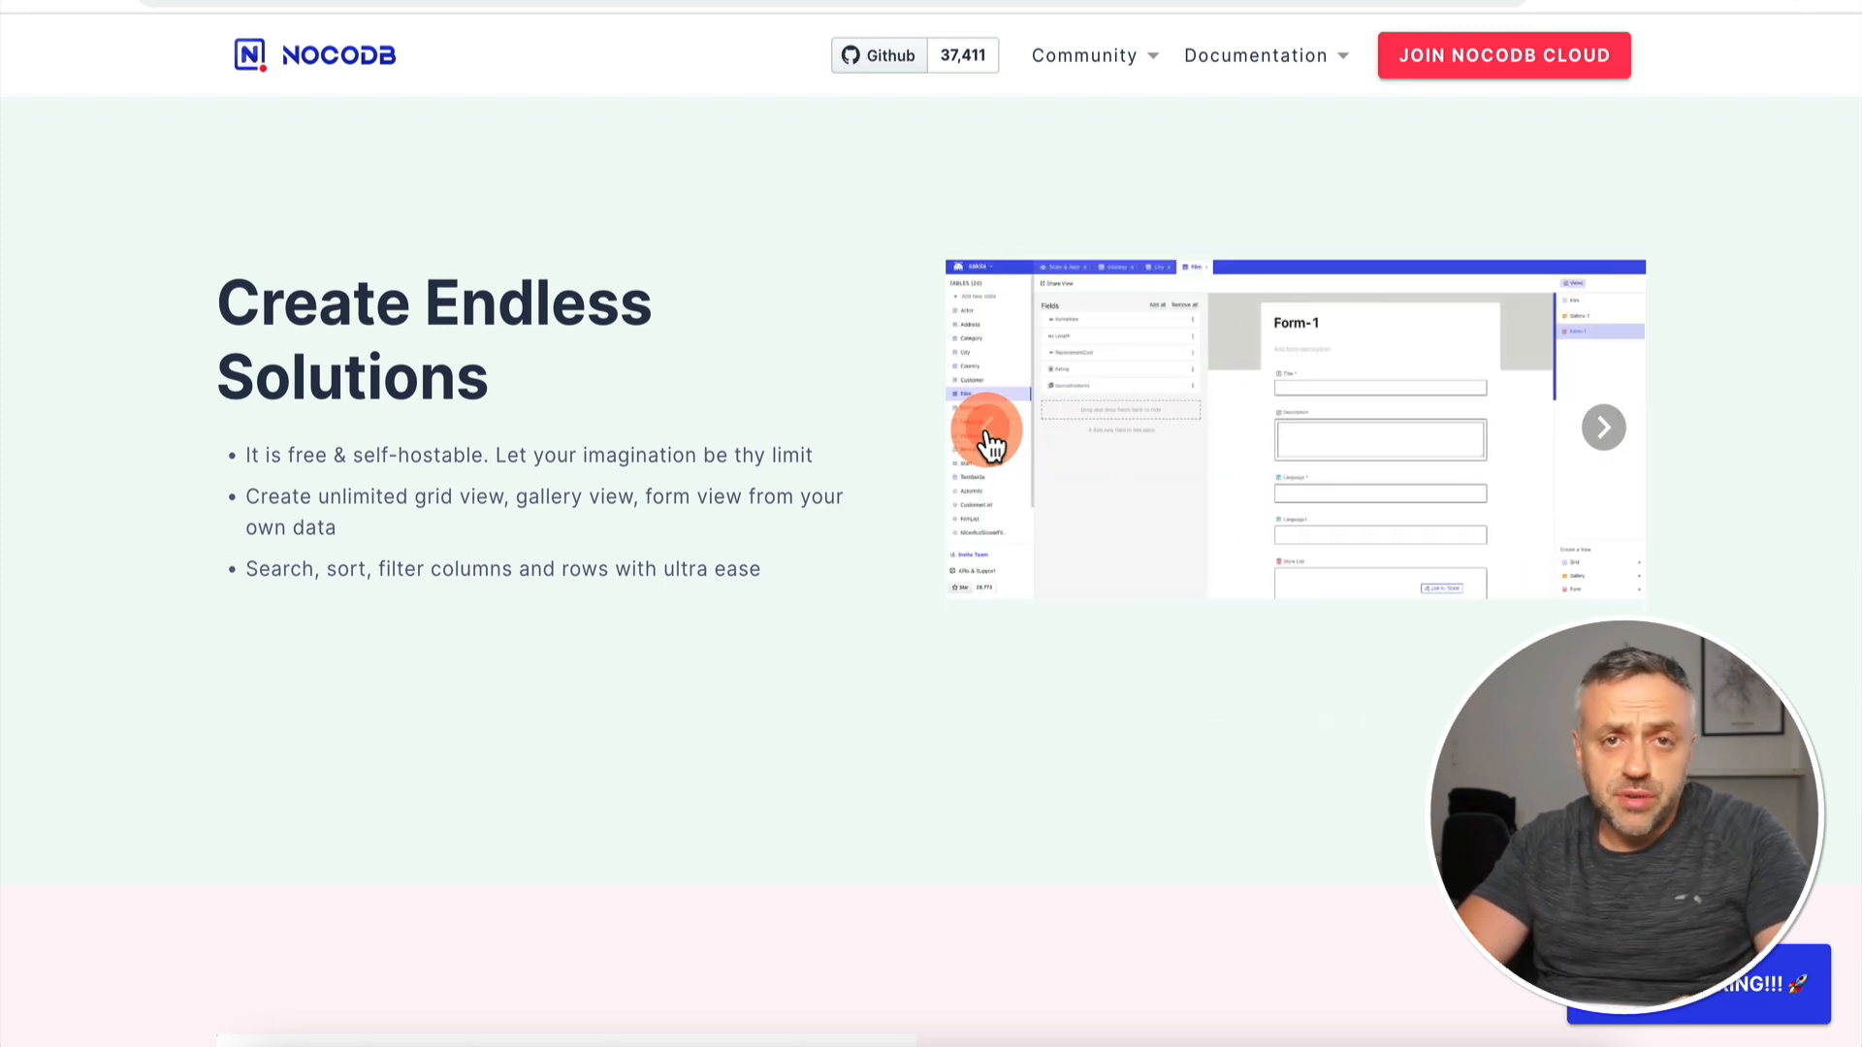
click(986, 433)
click(986, 435)
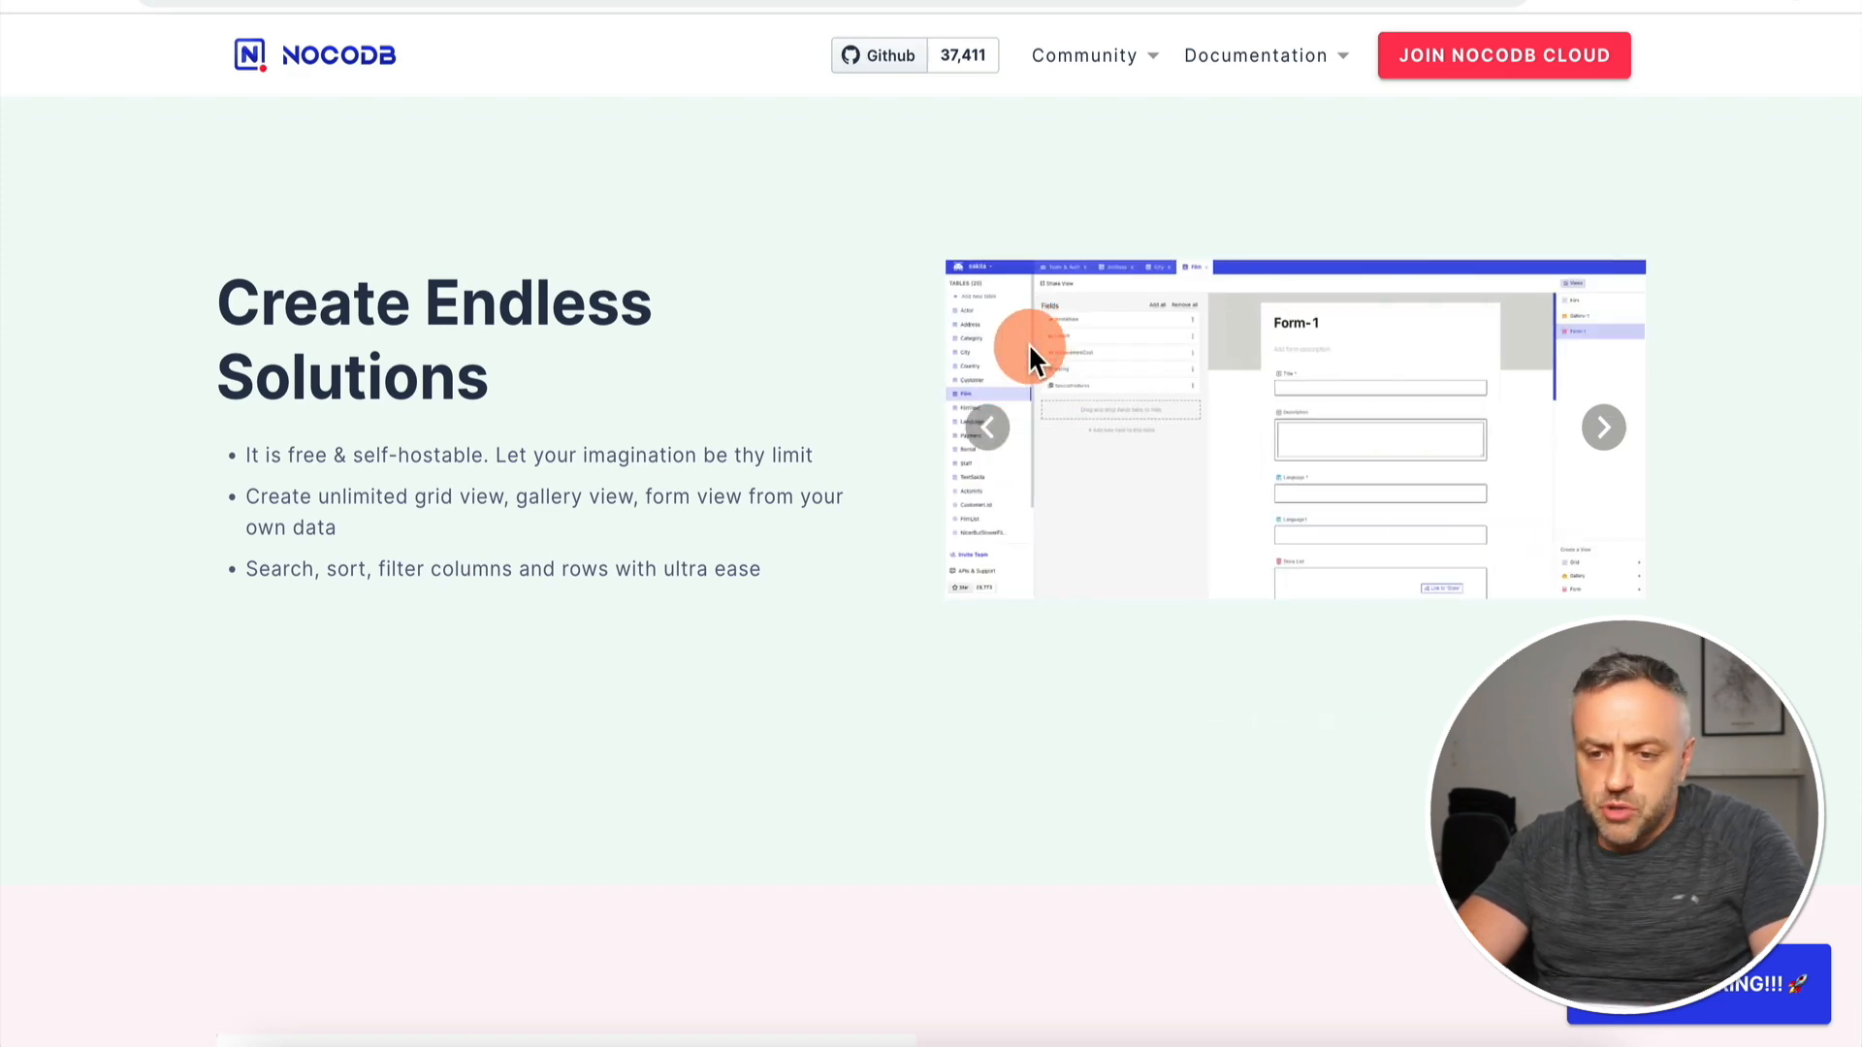
click(990, 431)
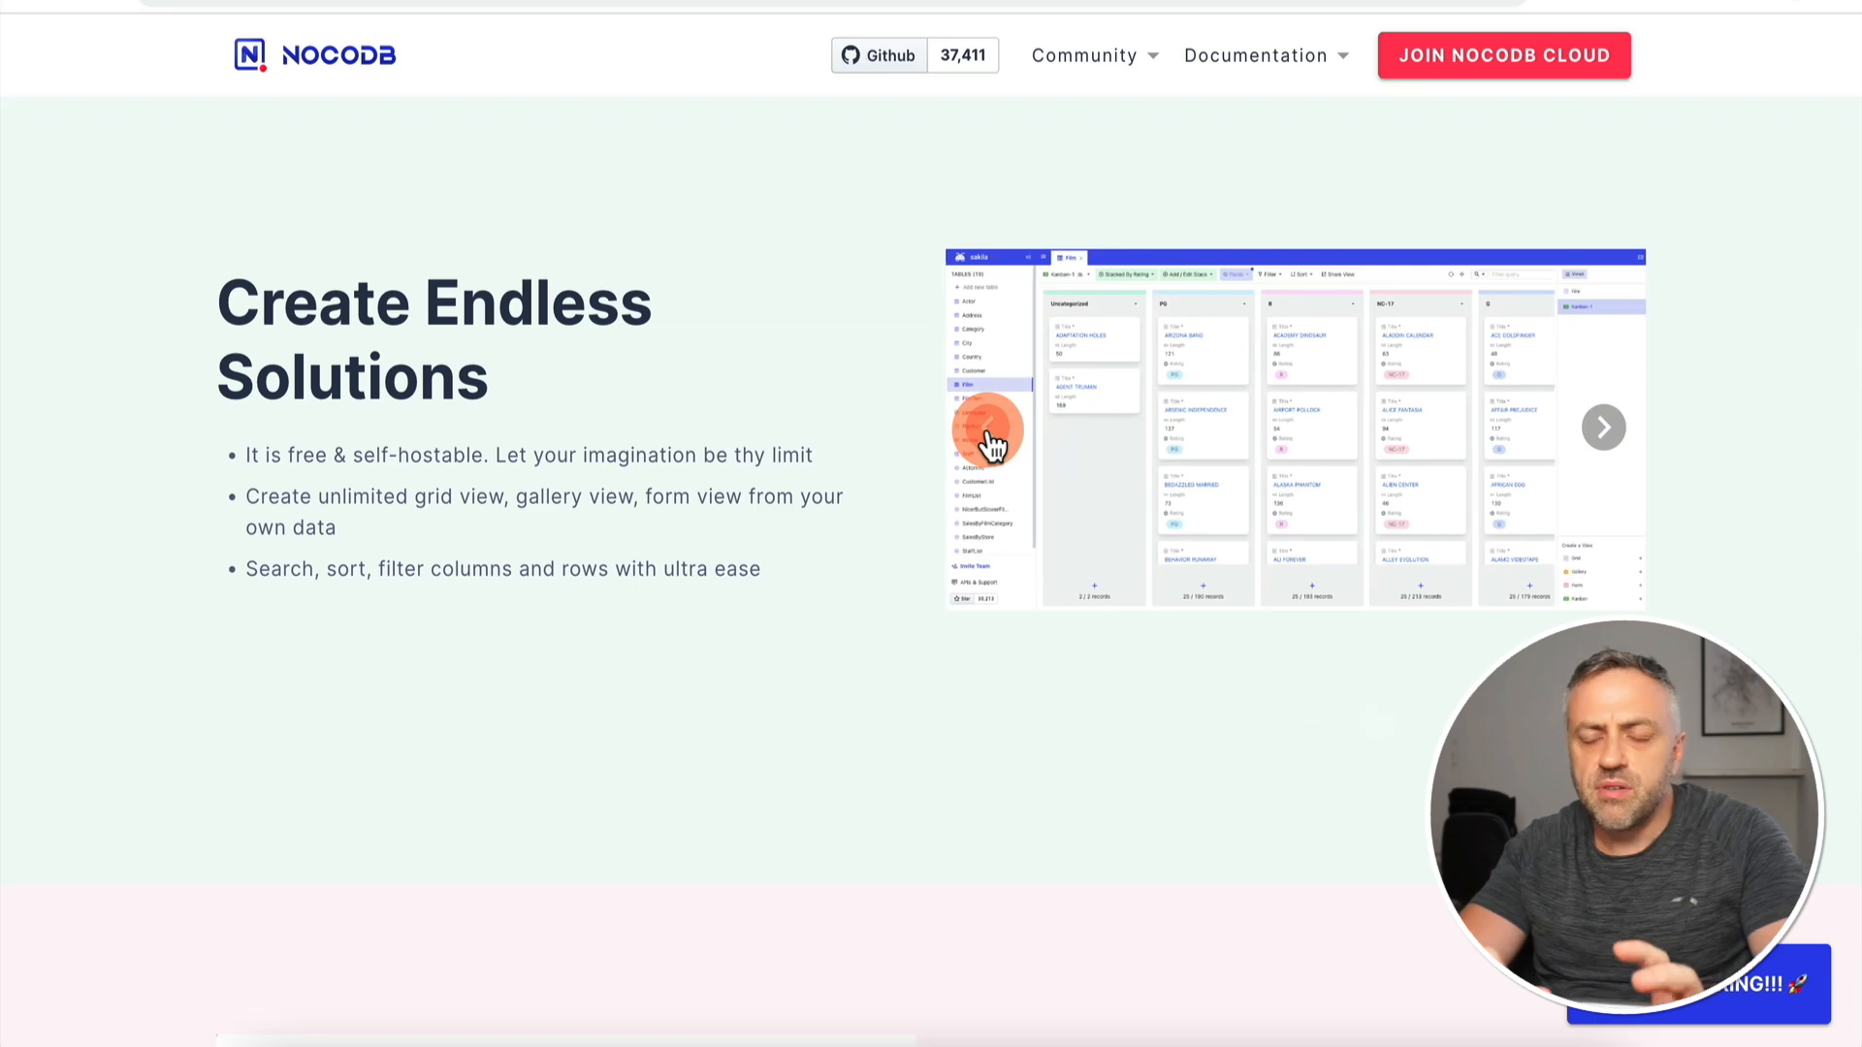
click(989, 443)
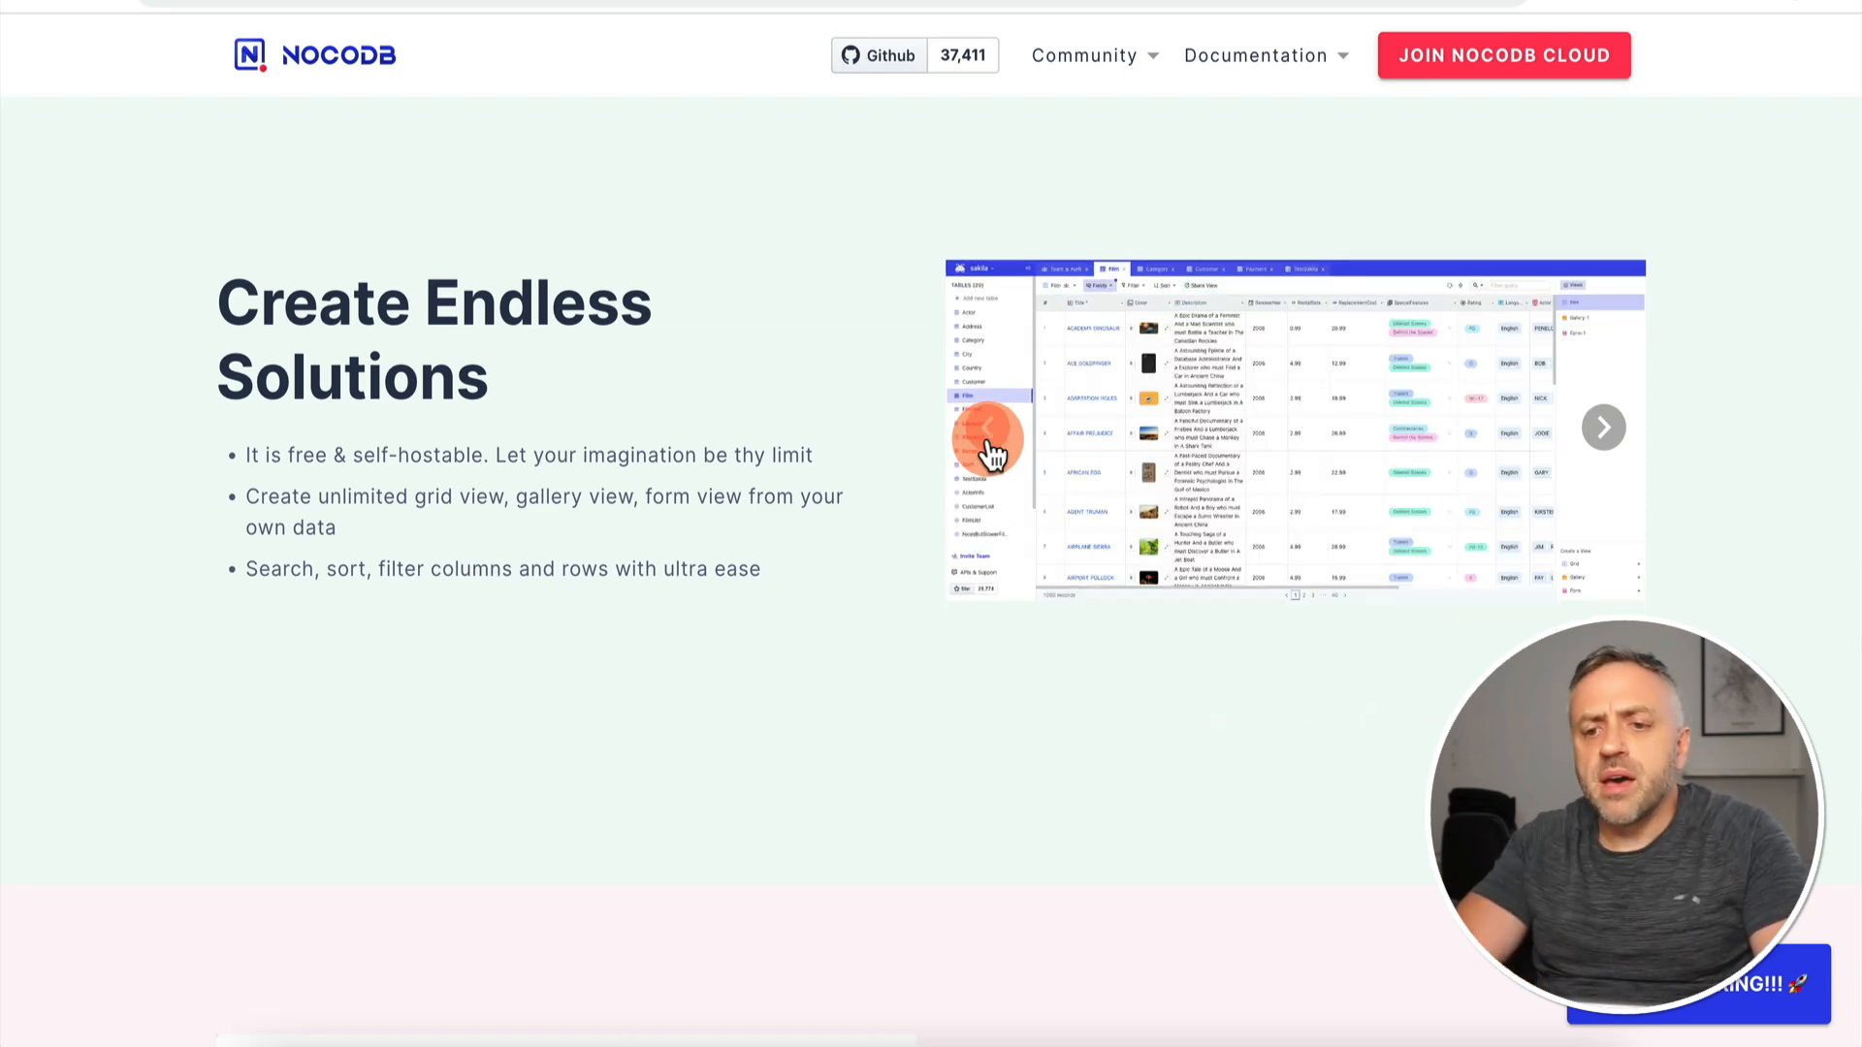
click(991, 448)
click(990, 441)
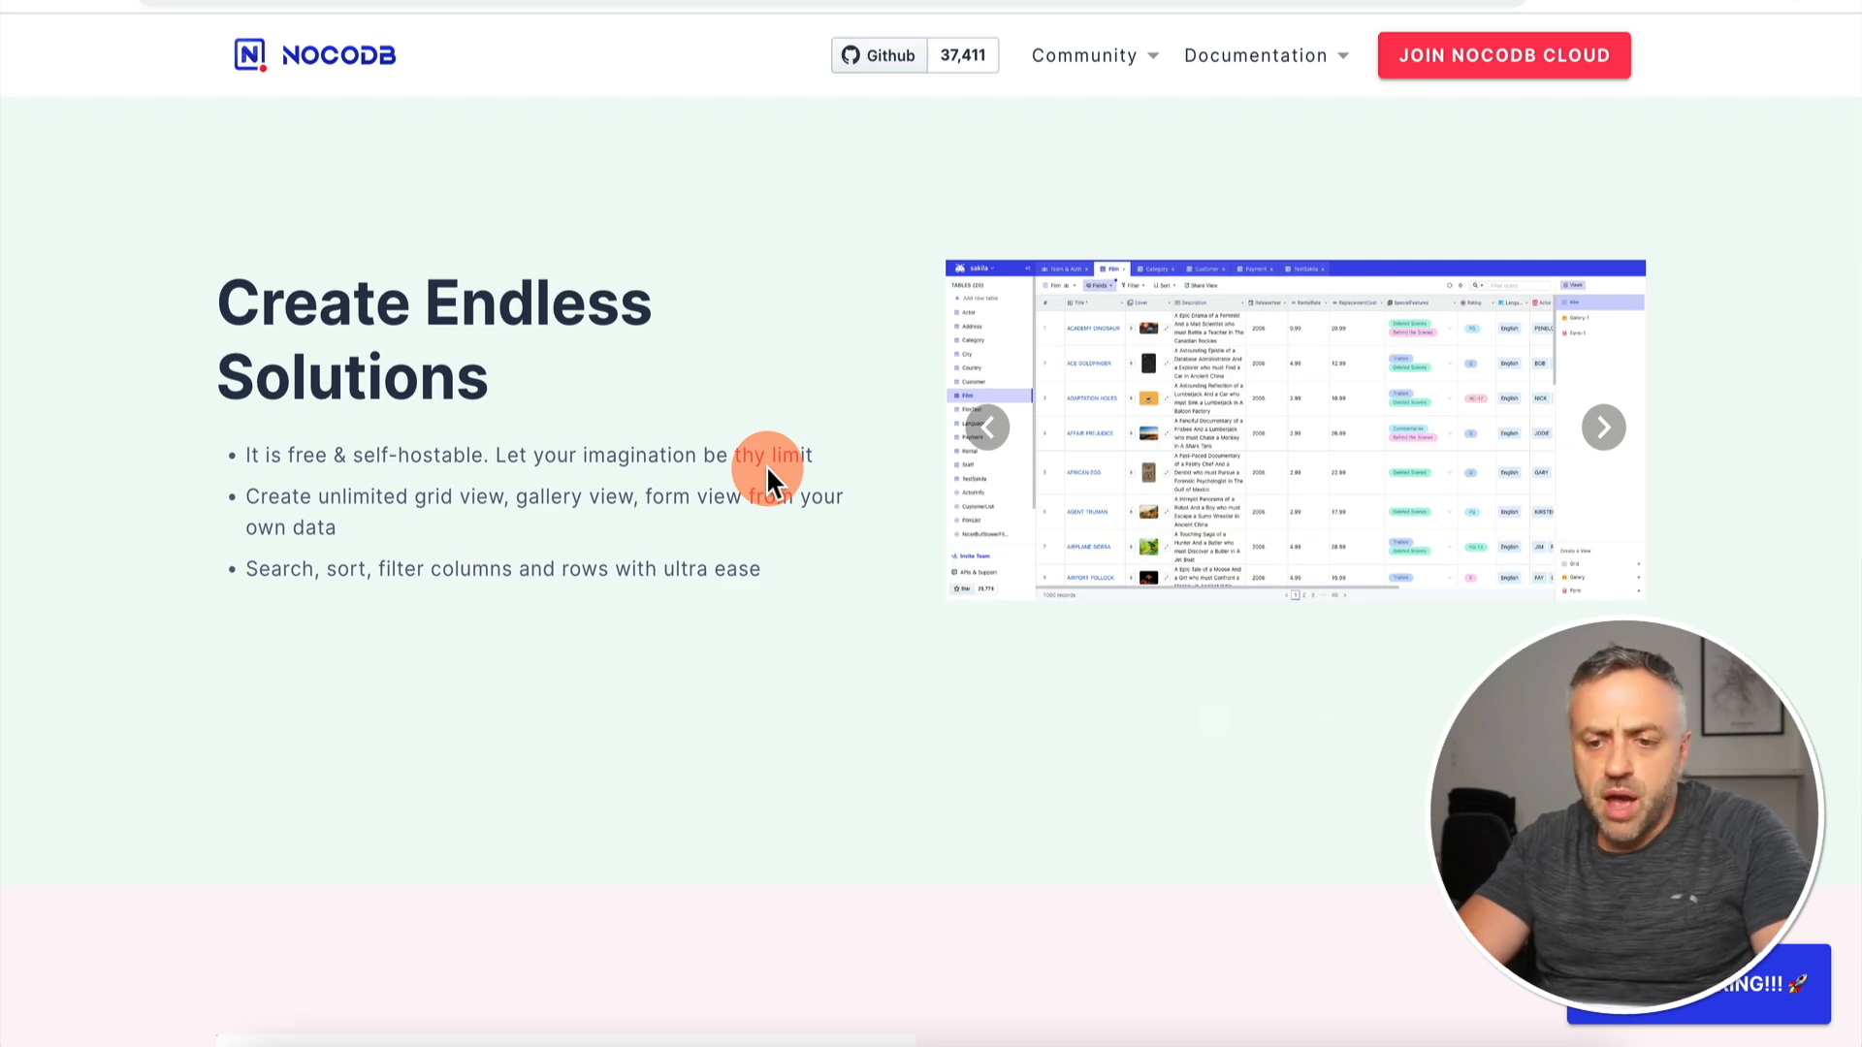
Step: Examine the homepage sections on Automate Business Workflows and Headless APIs, then return to the page's start
scroll(766, 466, down, 10)
scroll(766, 465, down, 9)
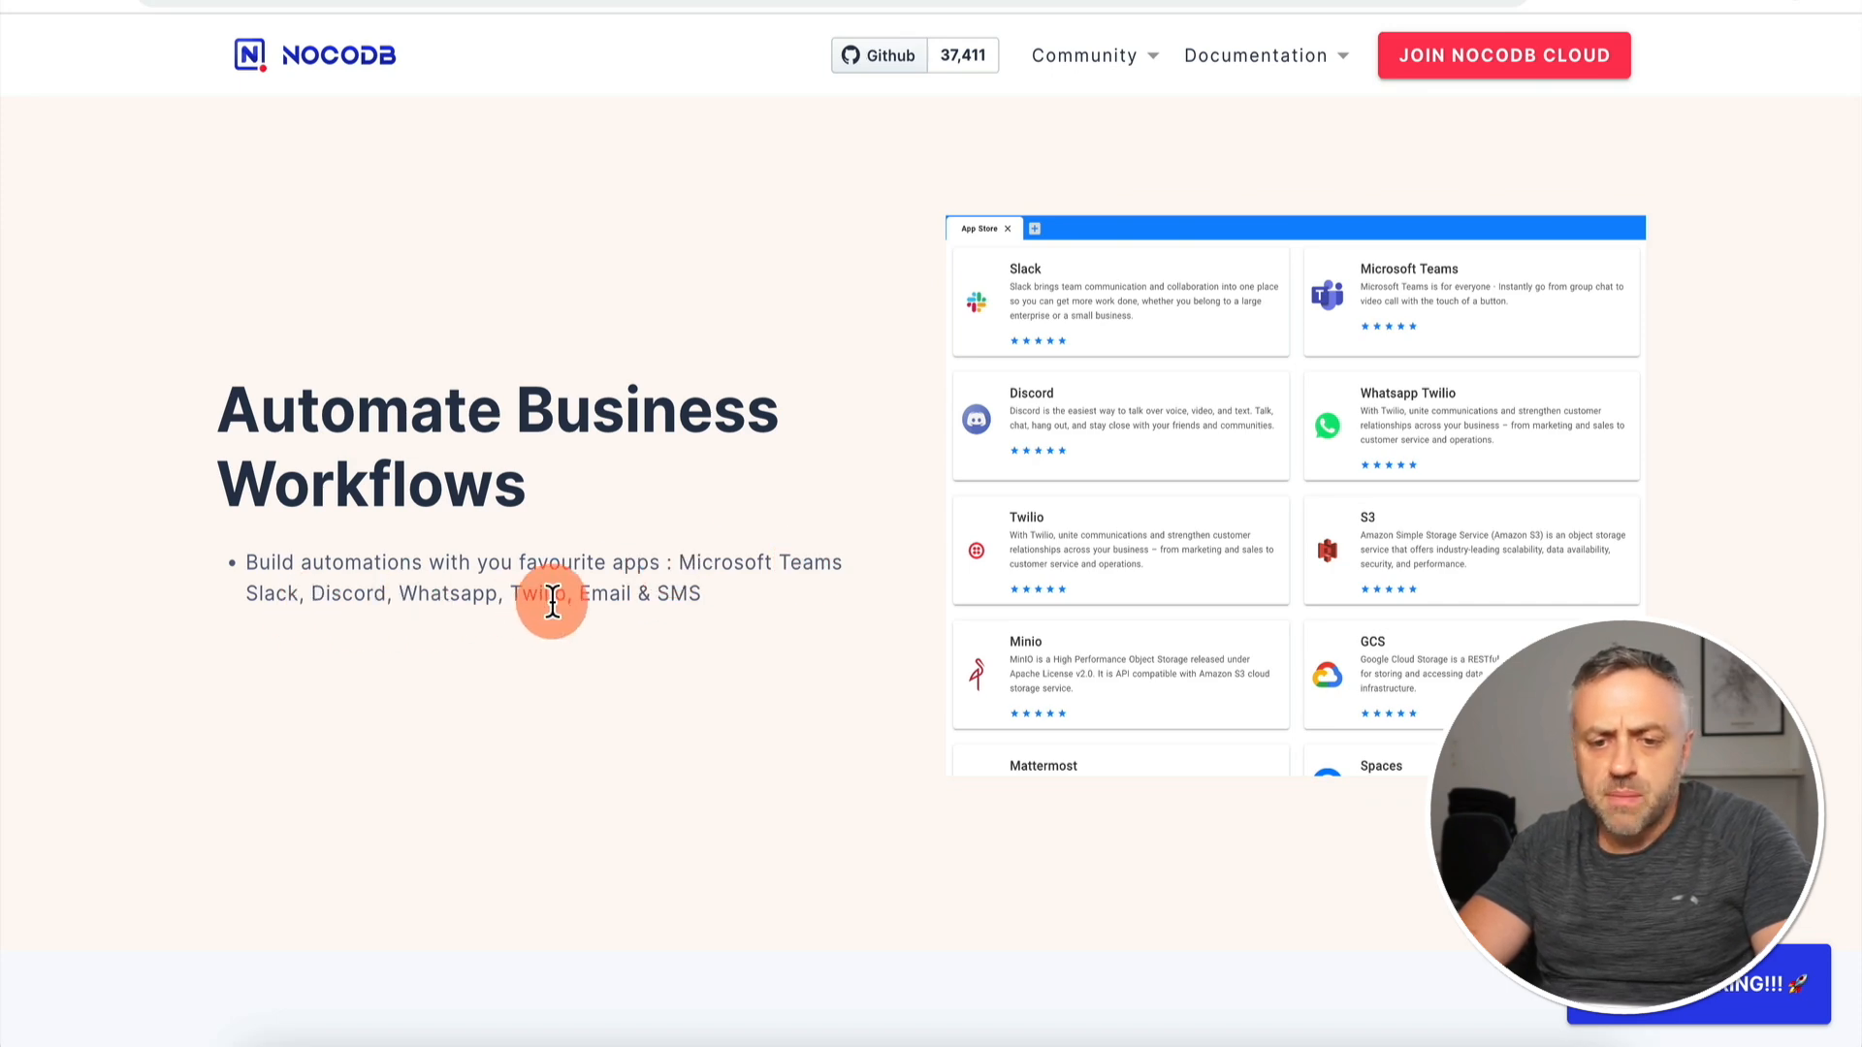
scroll(703, 632, down, 3)
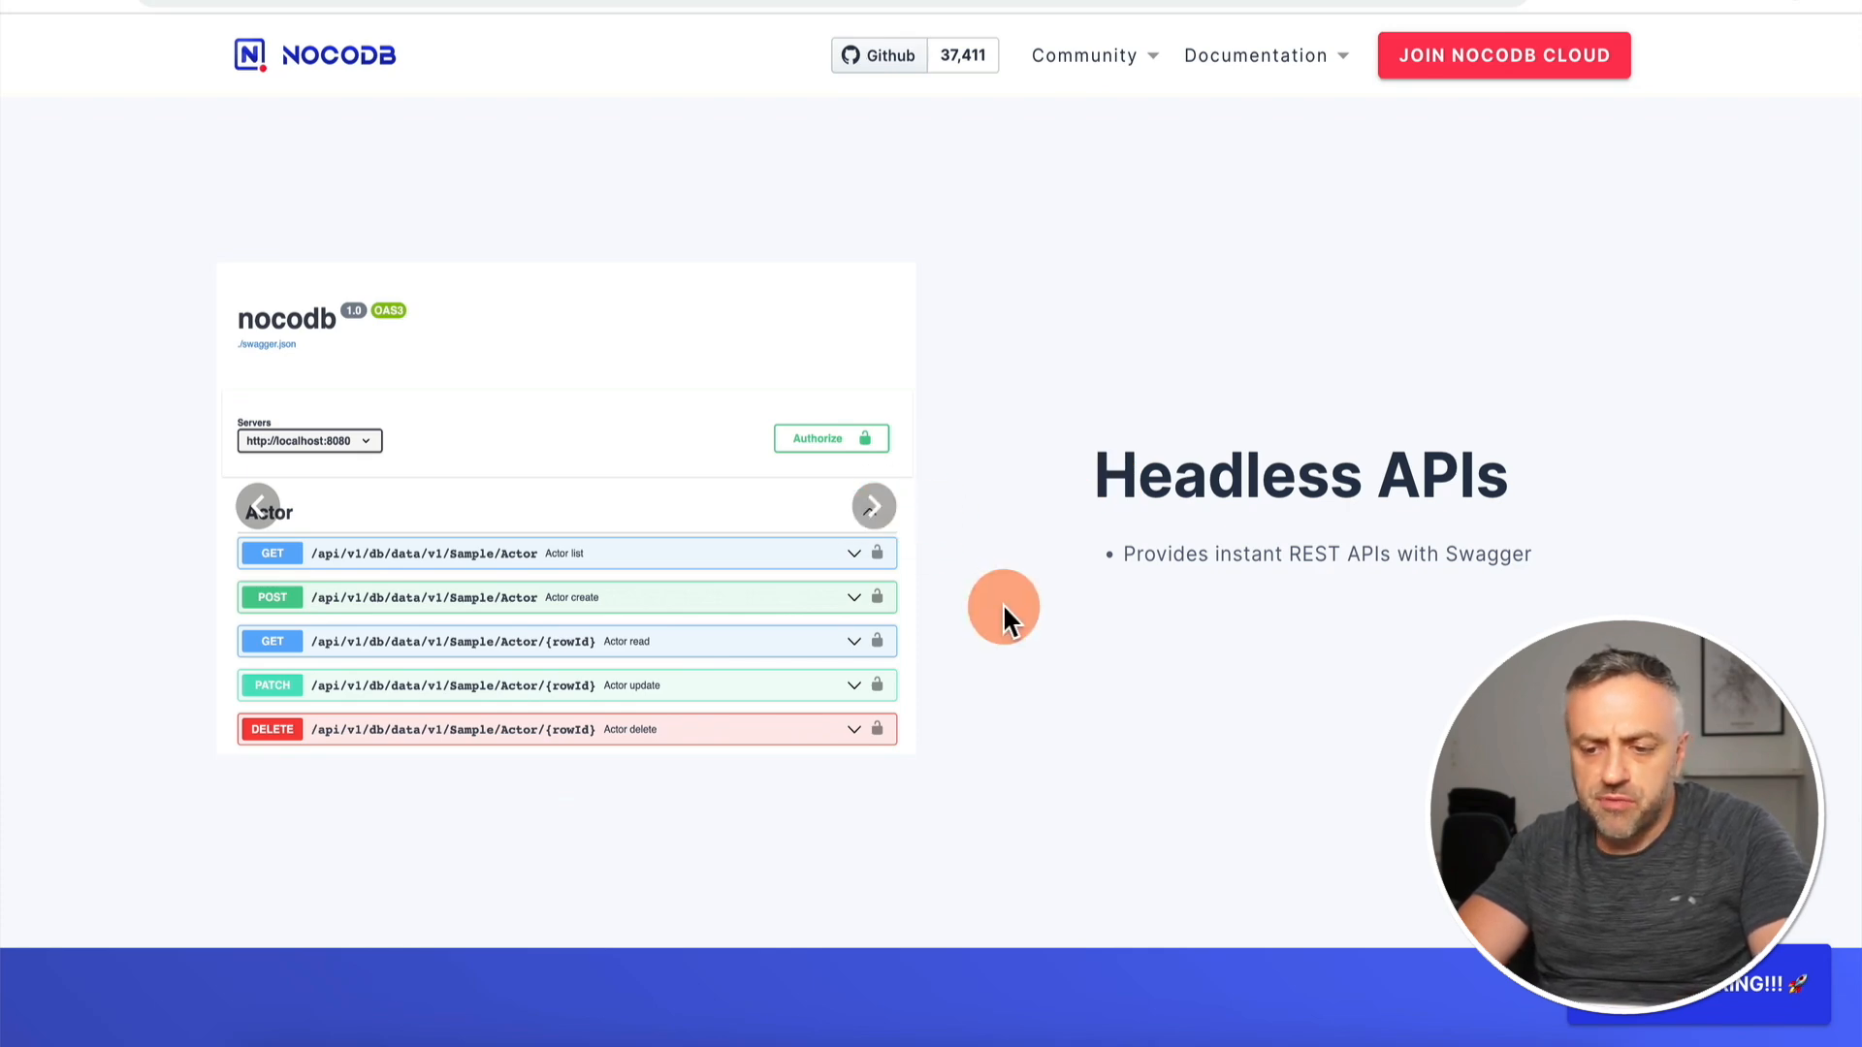
scroll(1003, 604, up, 20)
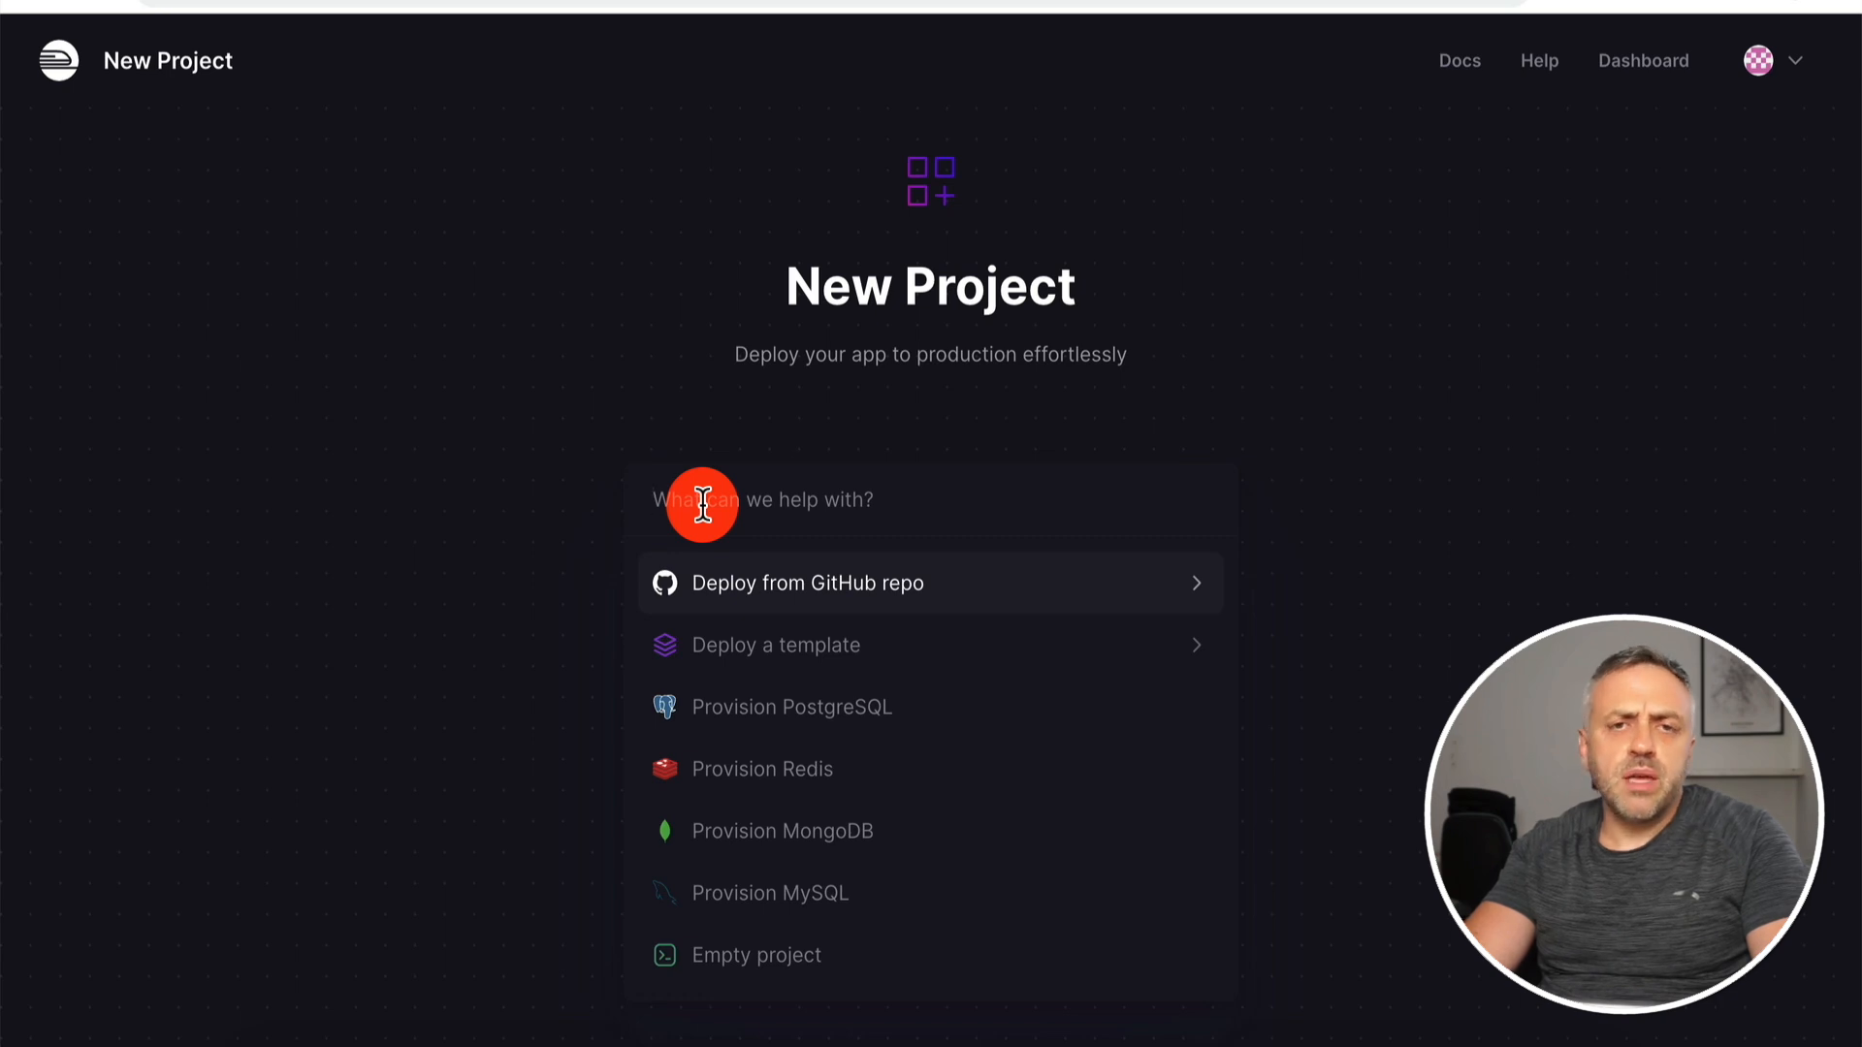
Step: In Railway's new project page, search for nocodb and open the NocoDB template that includes a GitHub service and a database
text(nocodb)
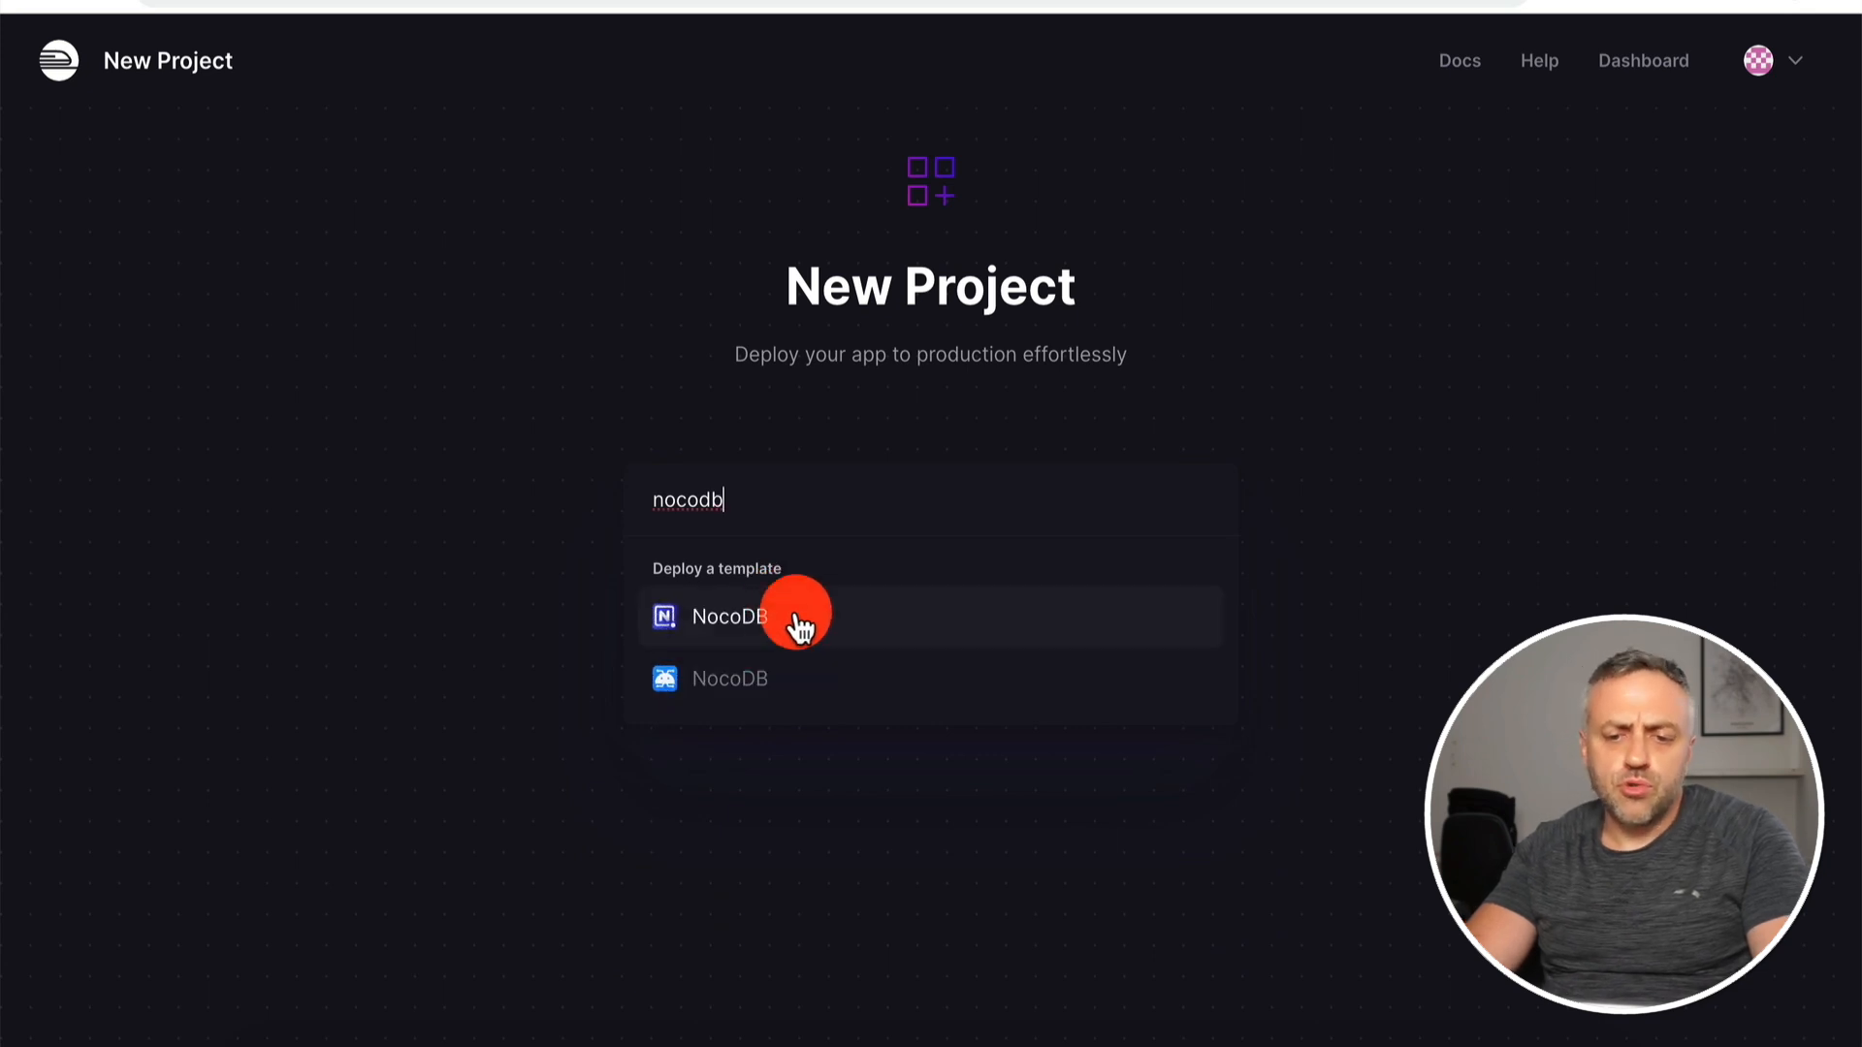
click(743, 681)
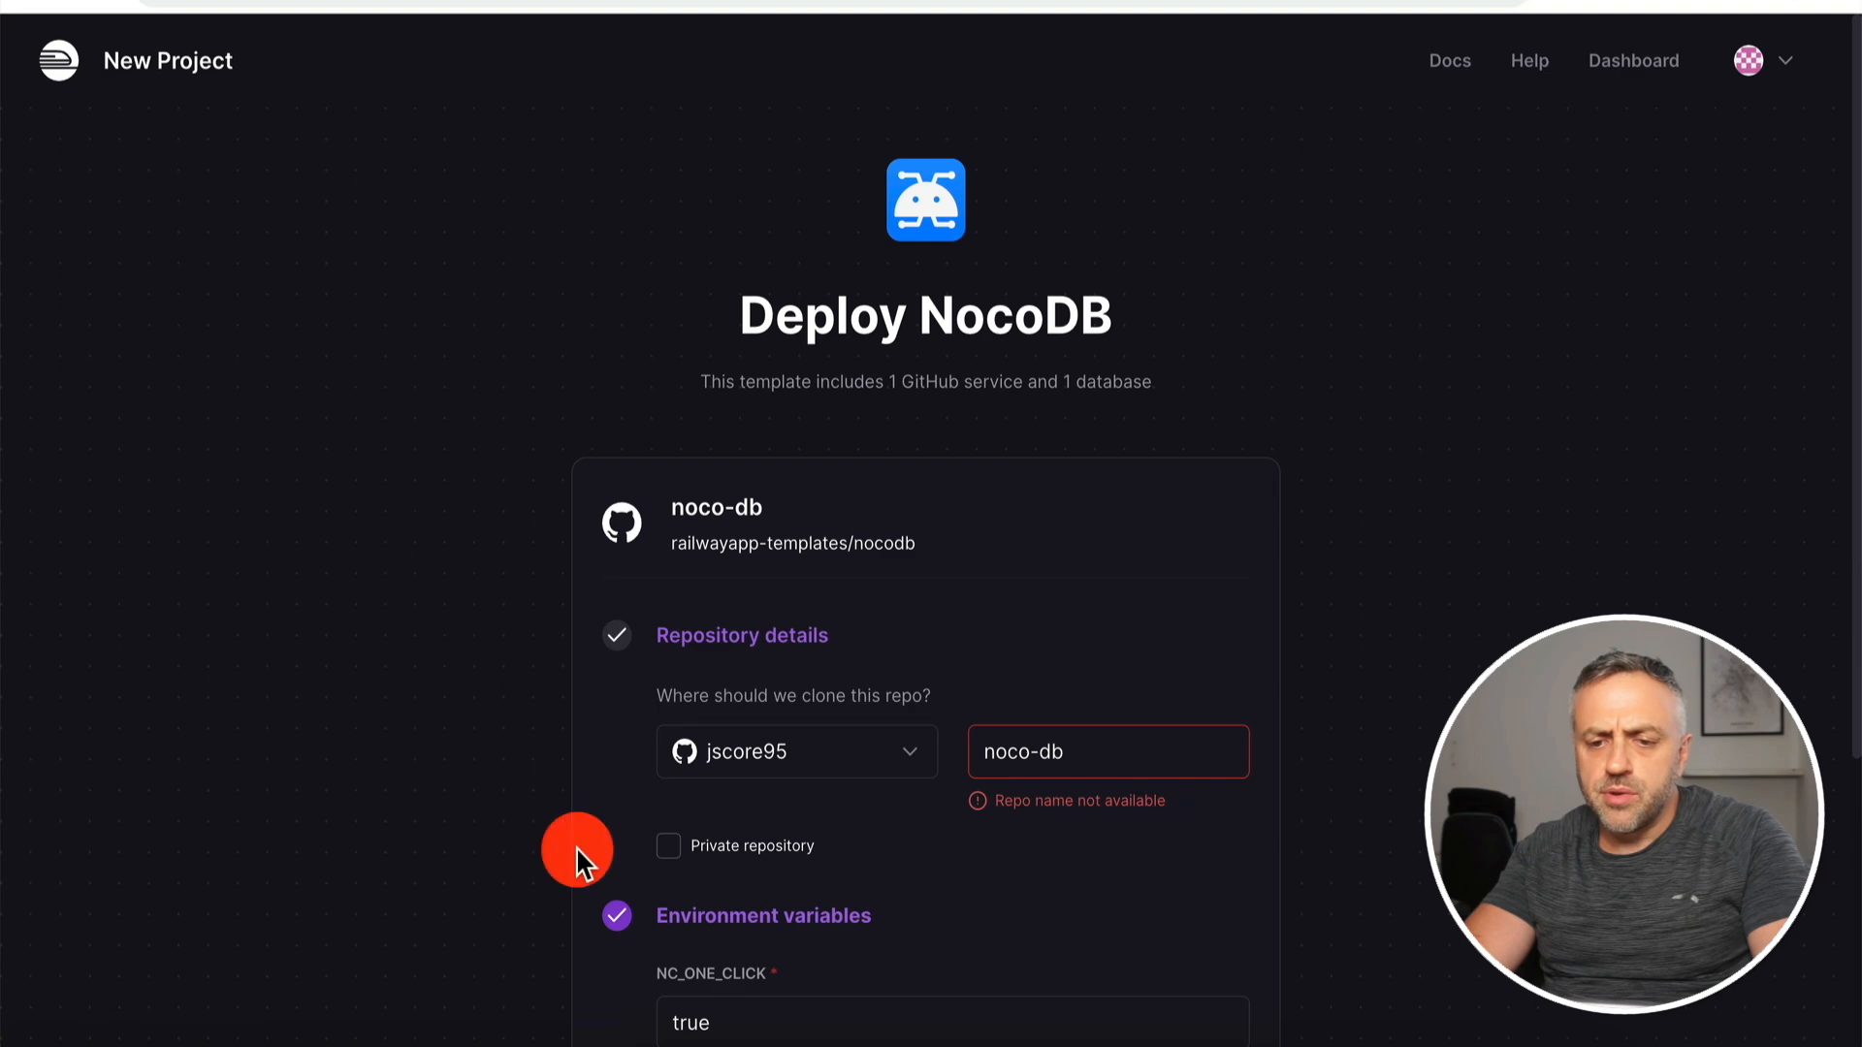
scroll(887, 698, down, 3)
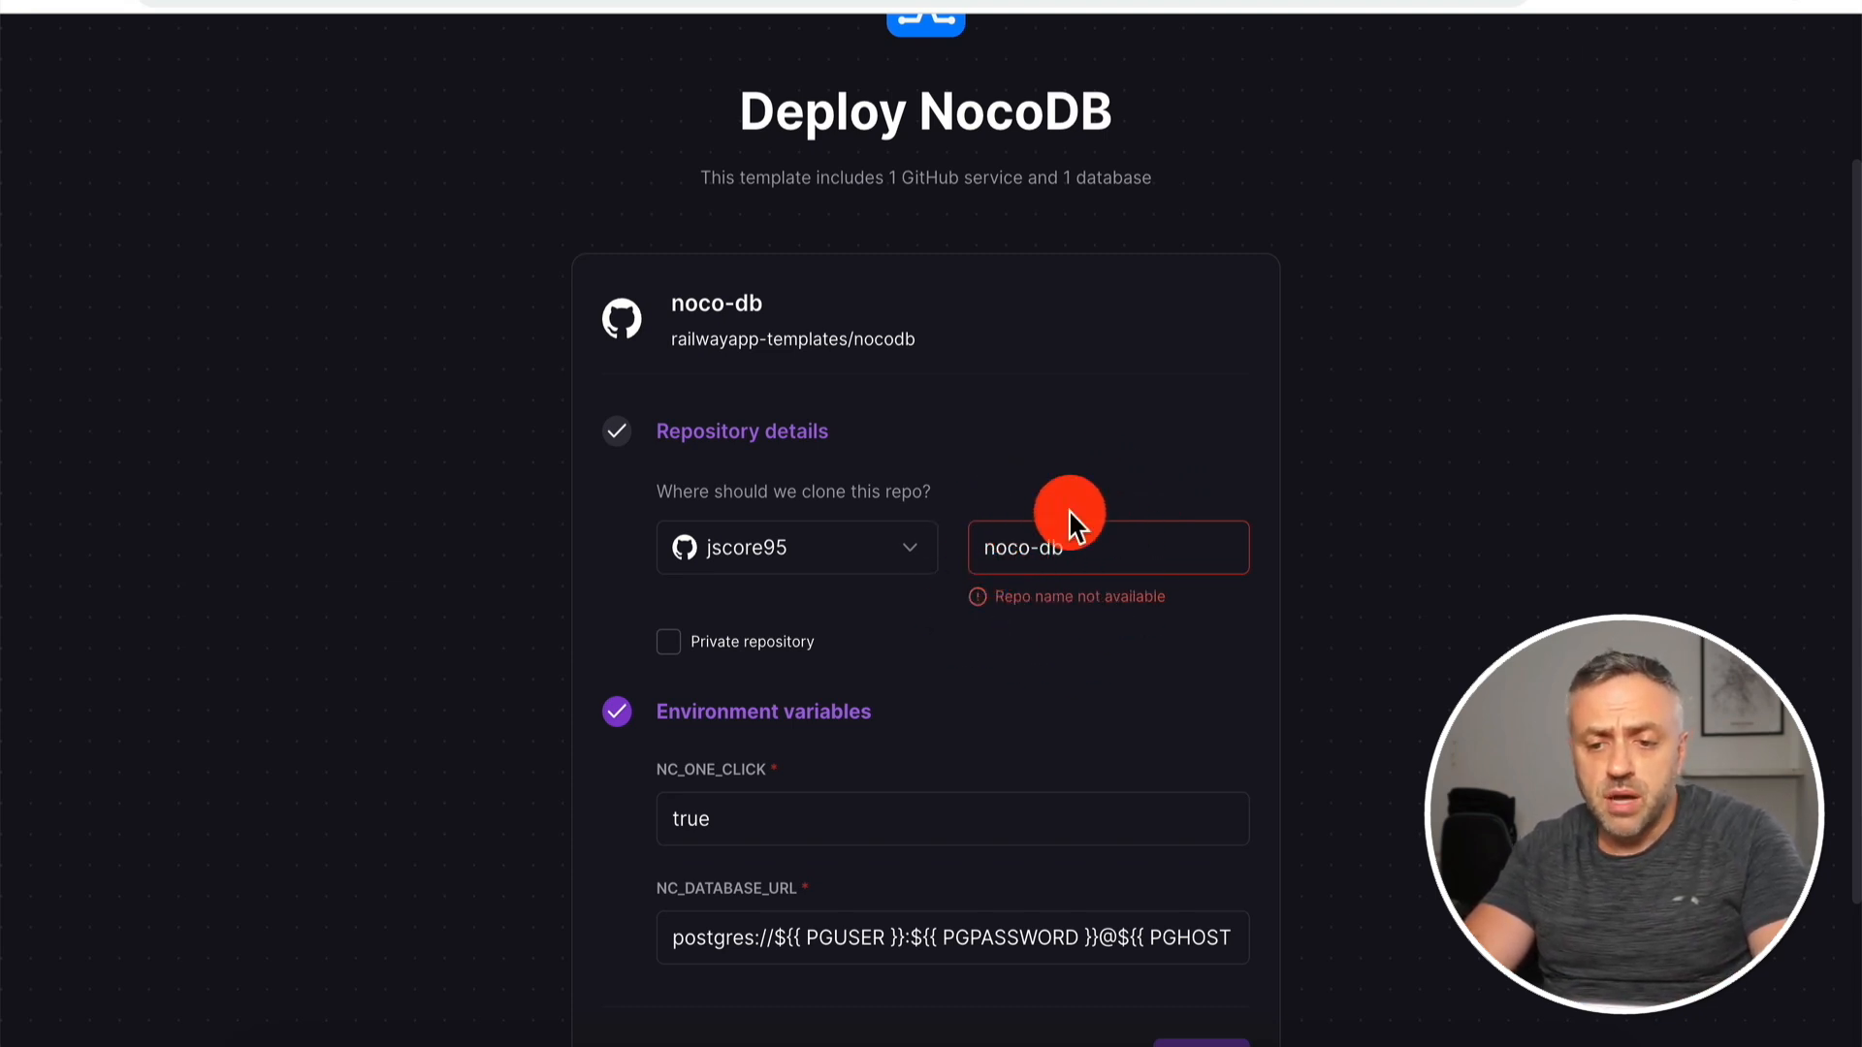
scroll(1086, 573, down, 2)
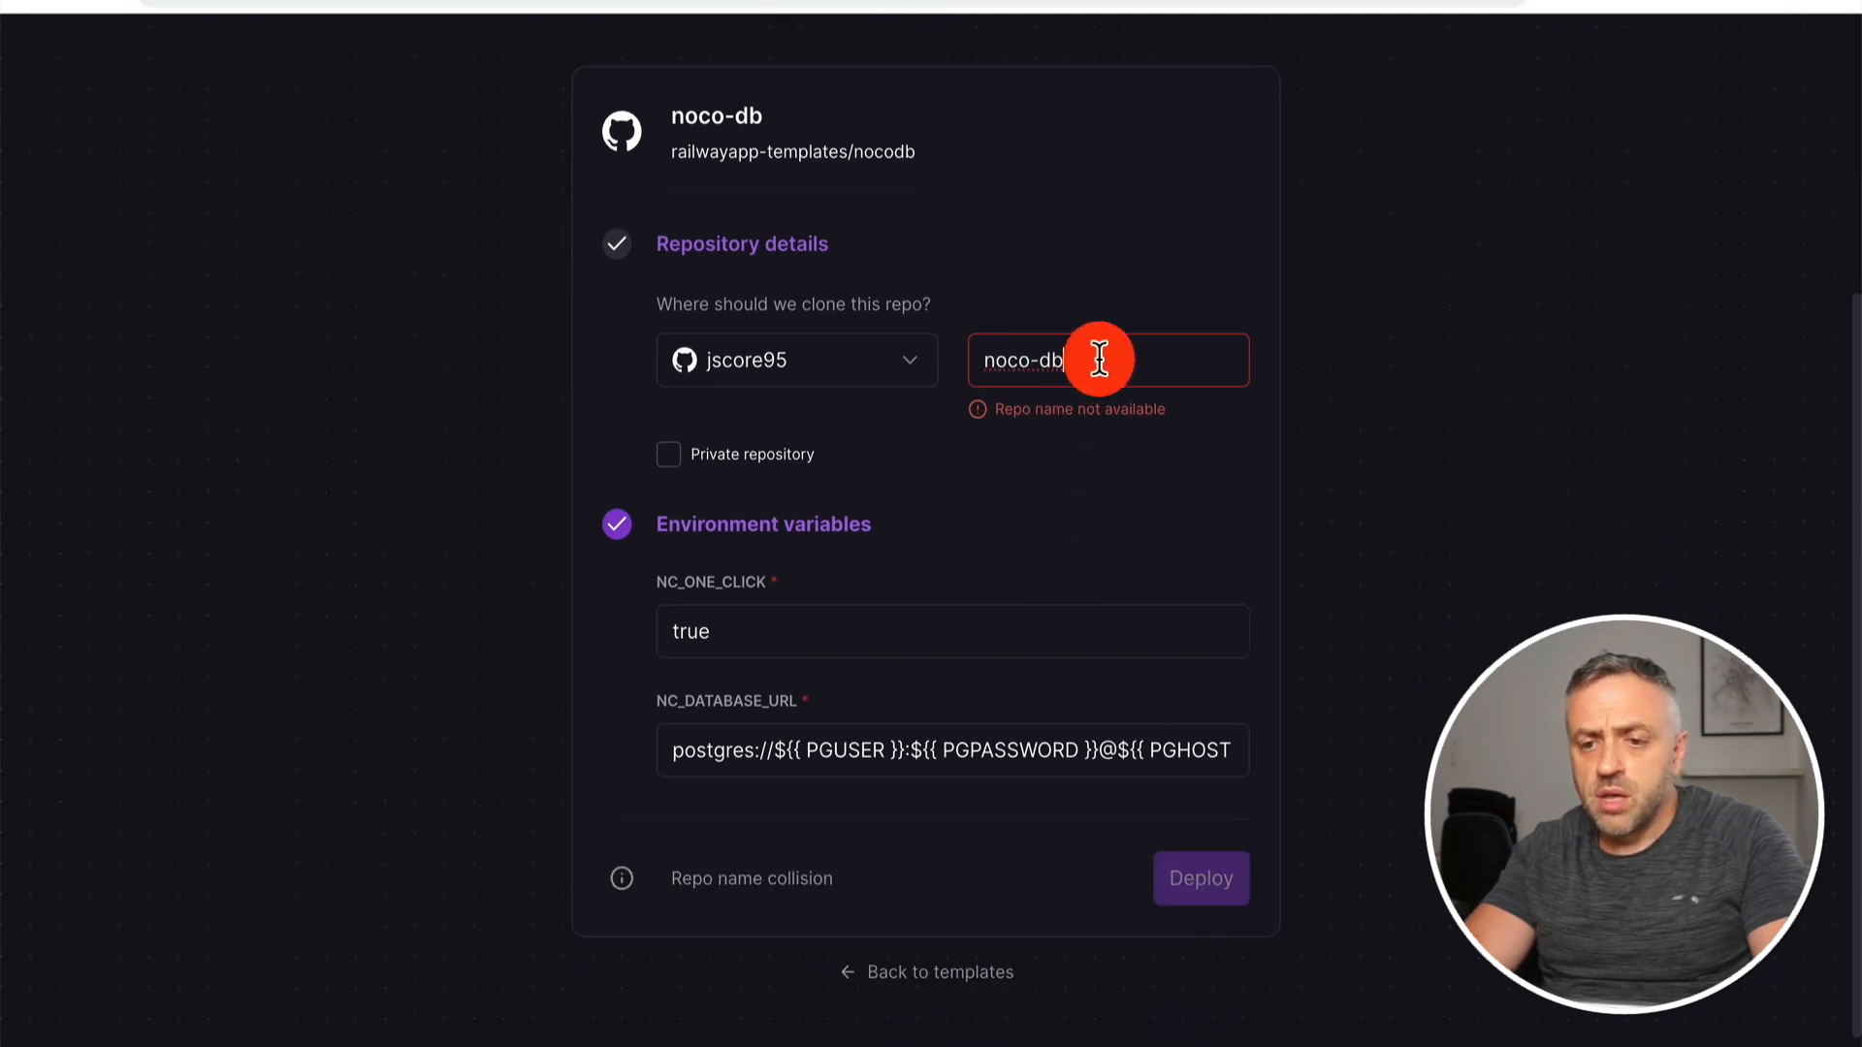
Step: Set the cloned repository's name to noco-db2 in the NocoDB deployment form
click(1094, 364)
text(2)
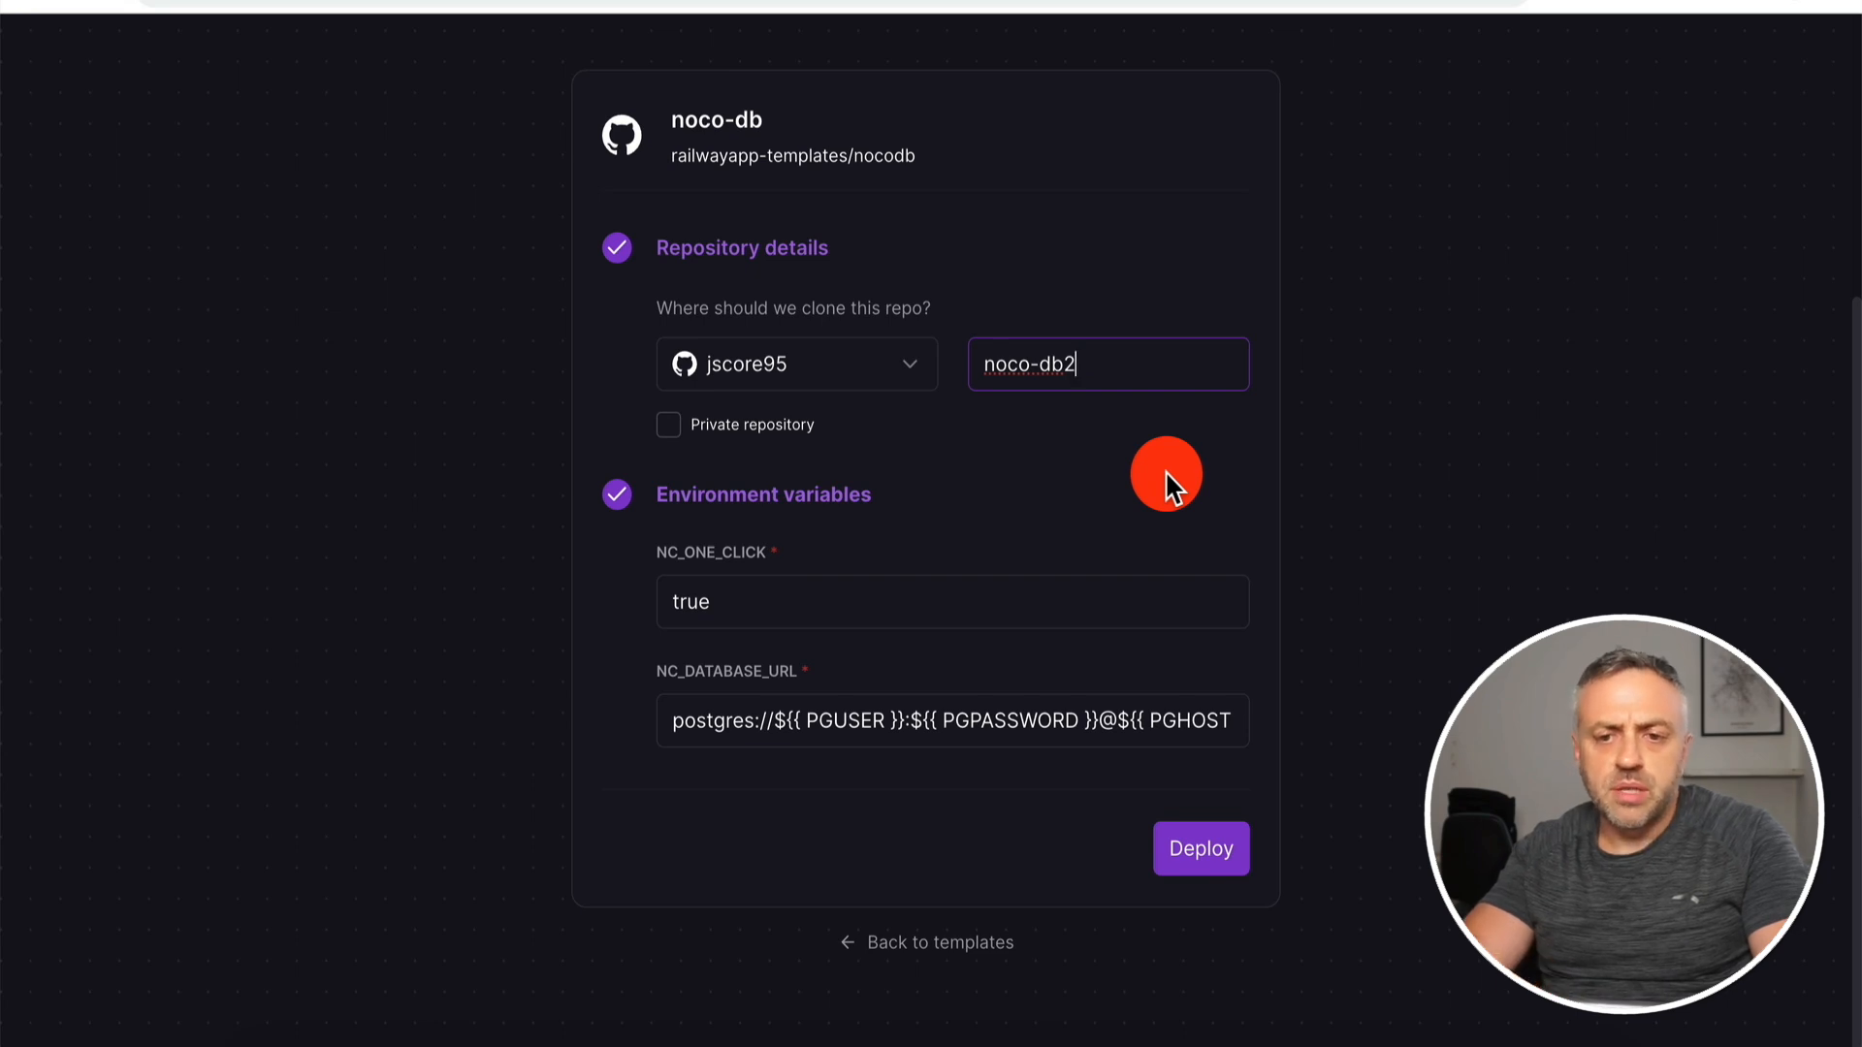
scroll(1530, 86, up, 4)
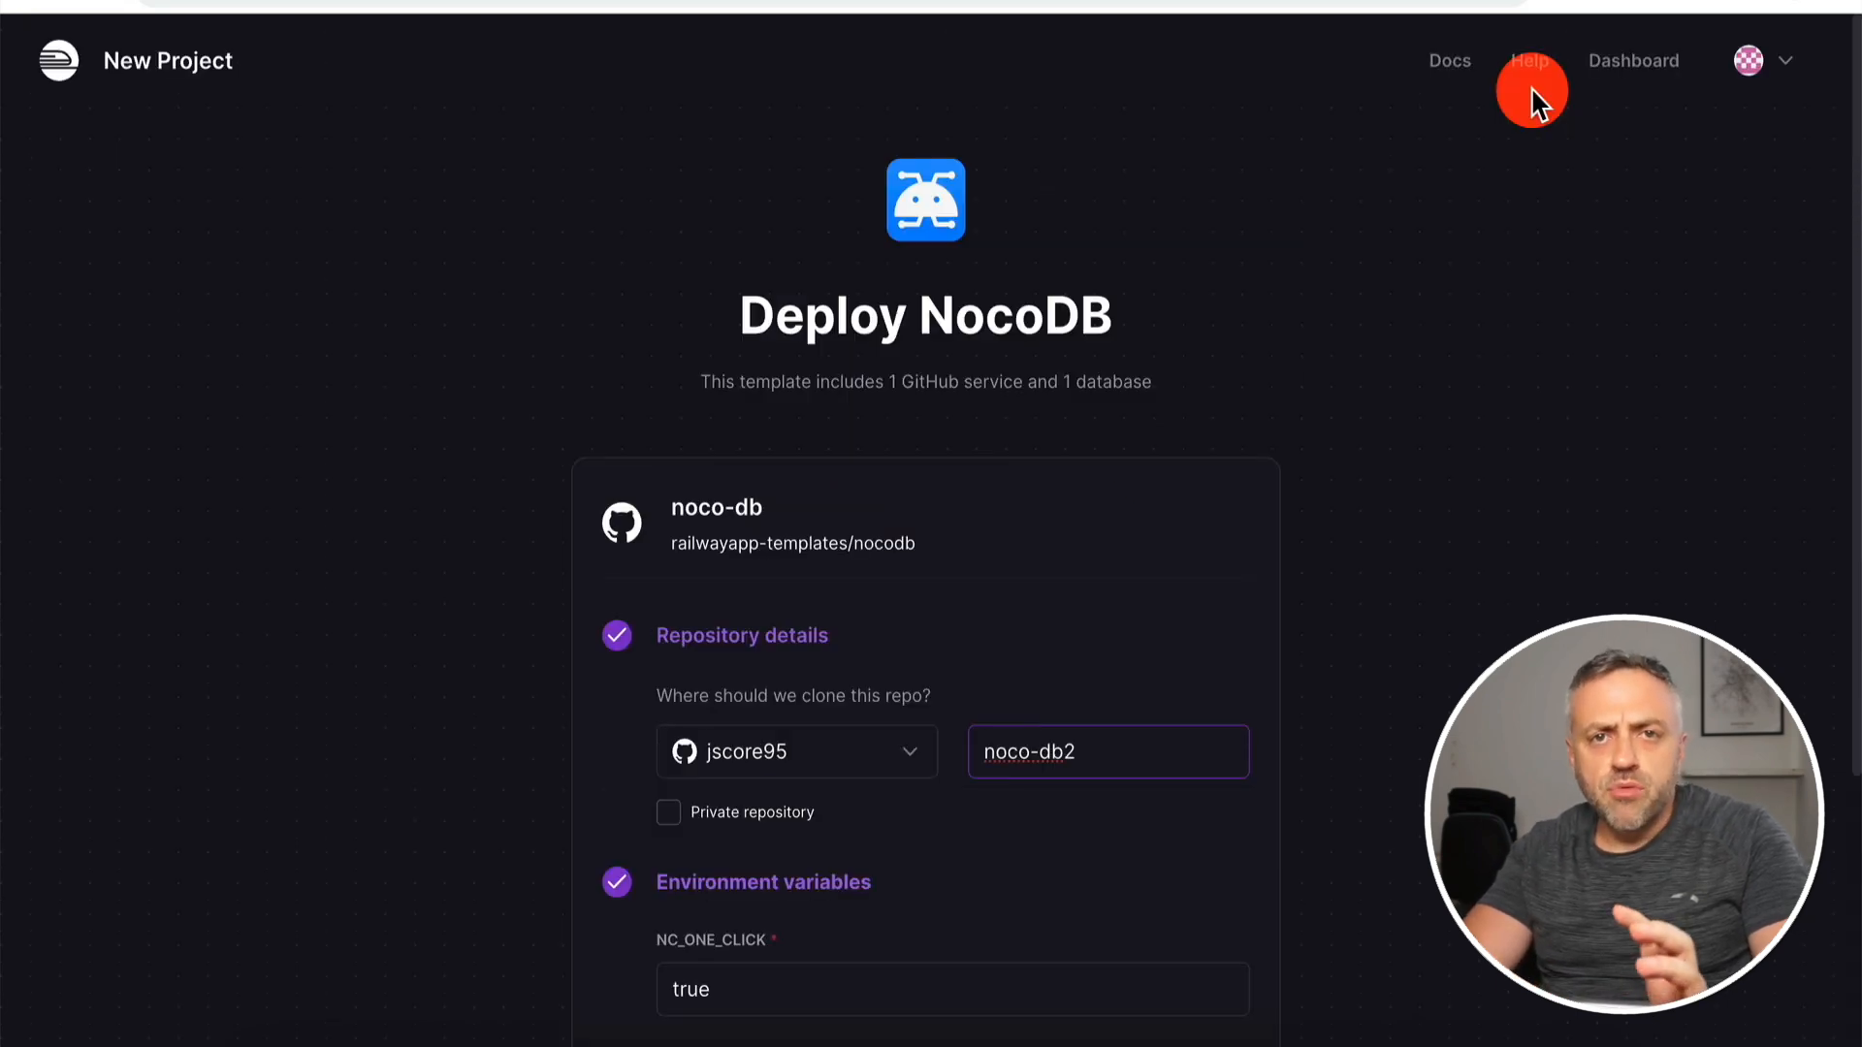
Step: Open the existing nocodb project from the Railway dashboard and launch the noco-db service's deployed web address
click(1629, 63)
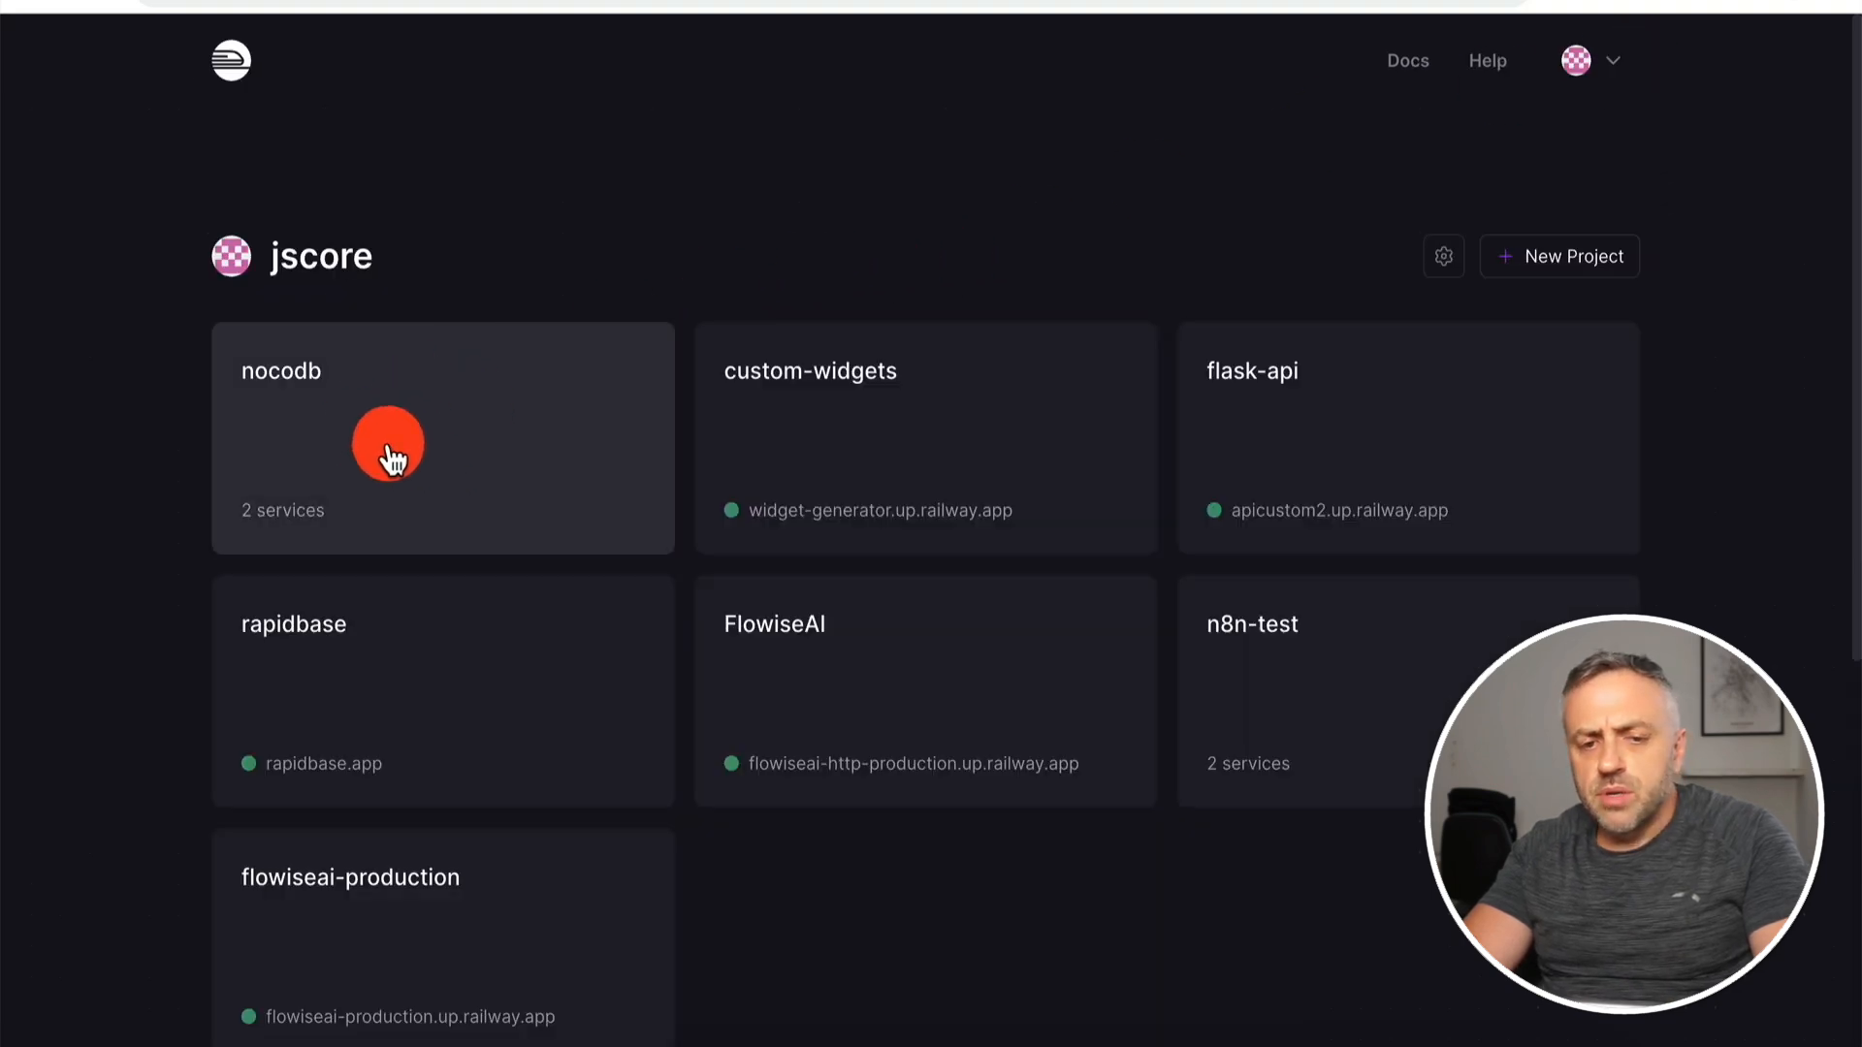
click(407, 437)
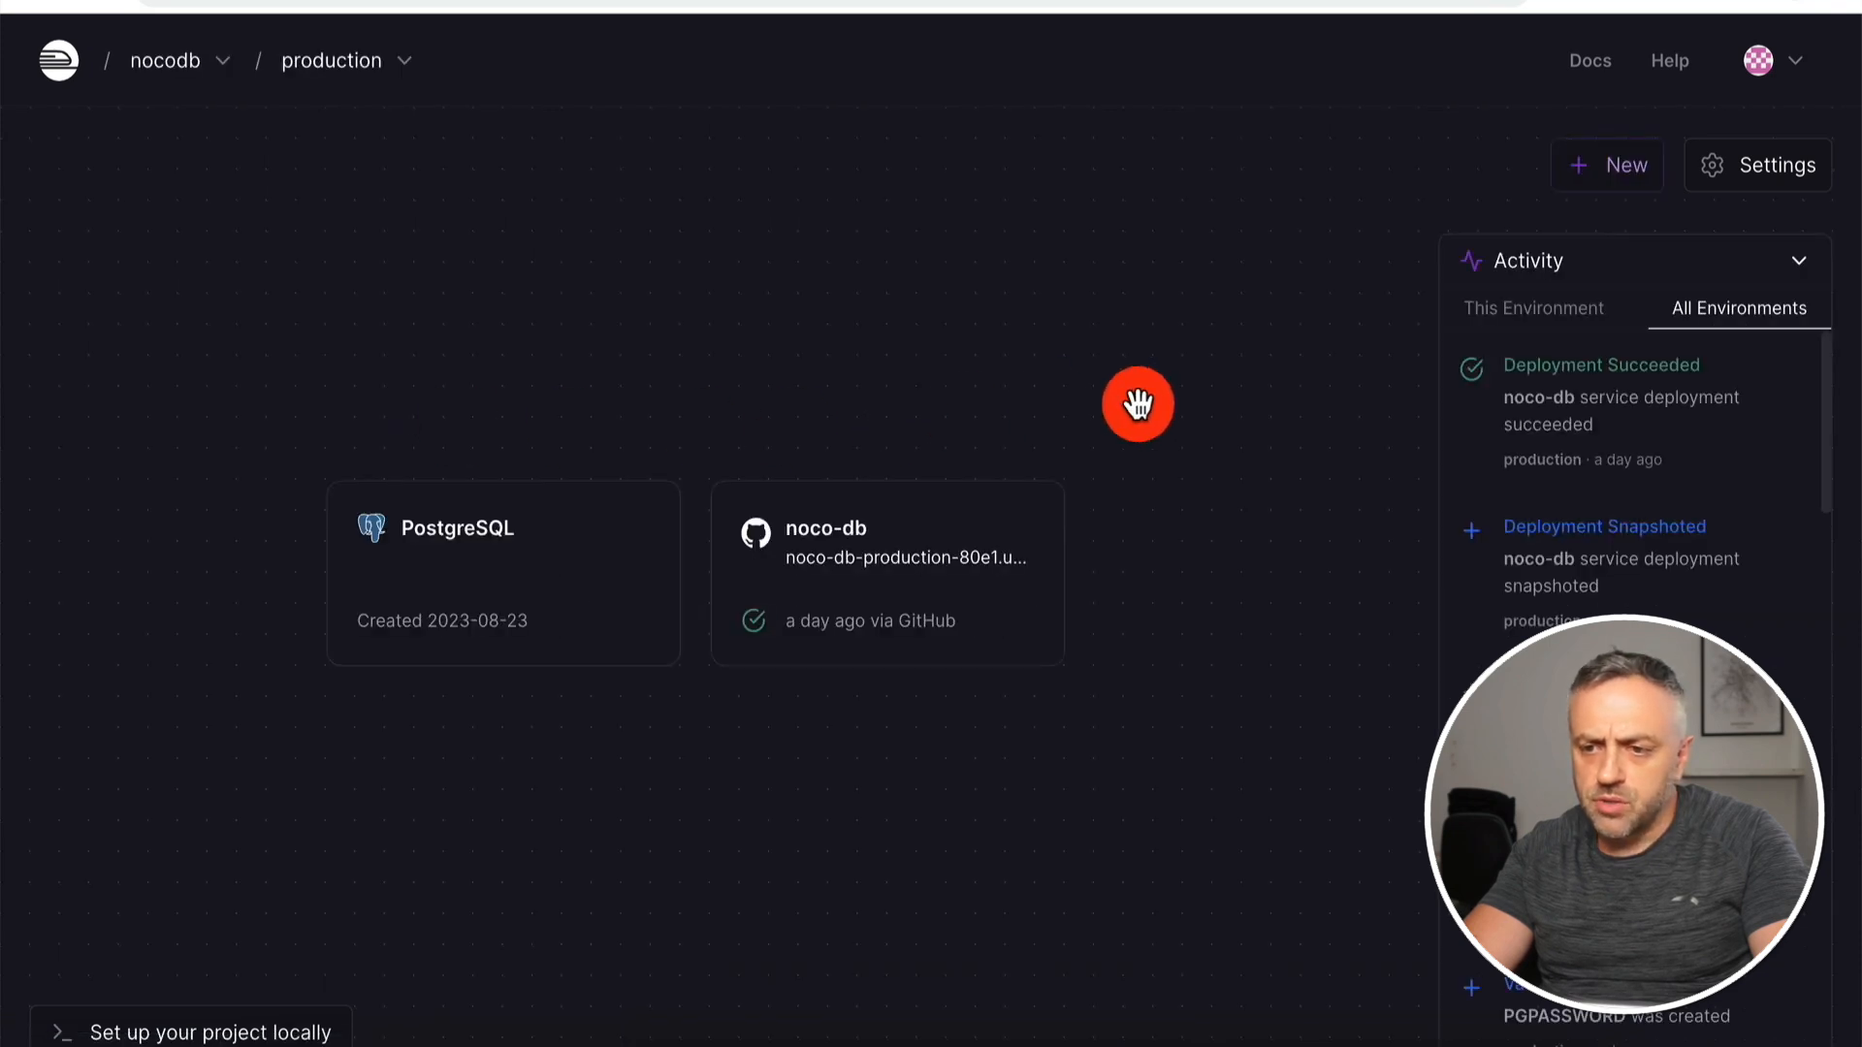
click(922, 532)
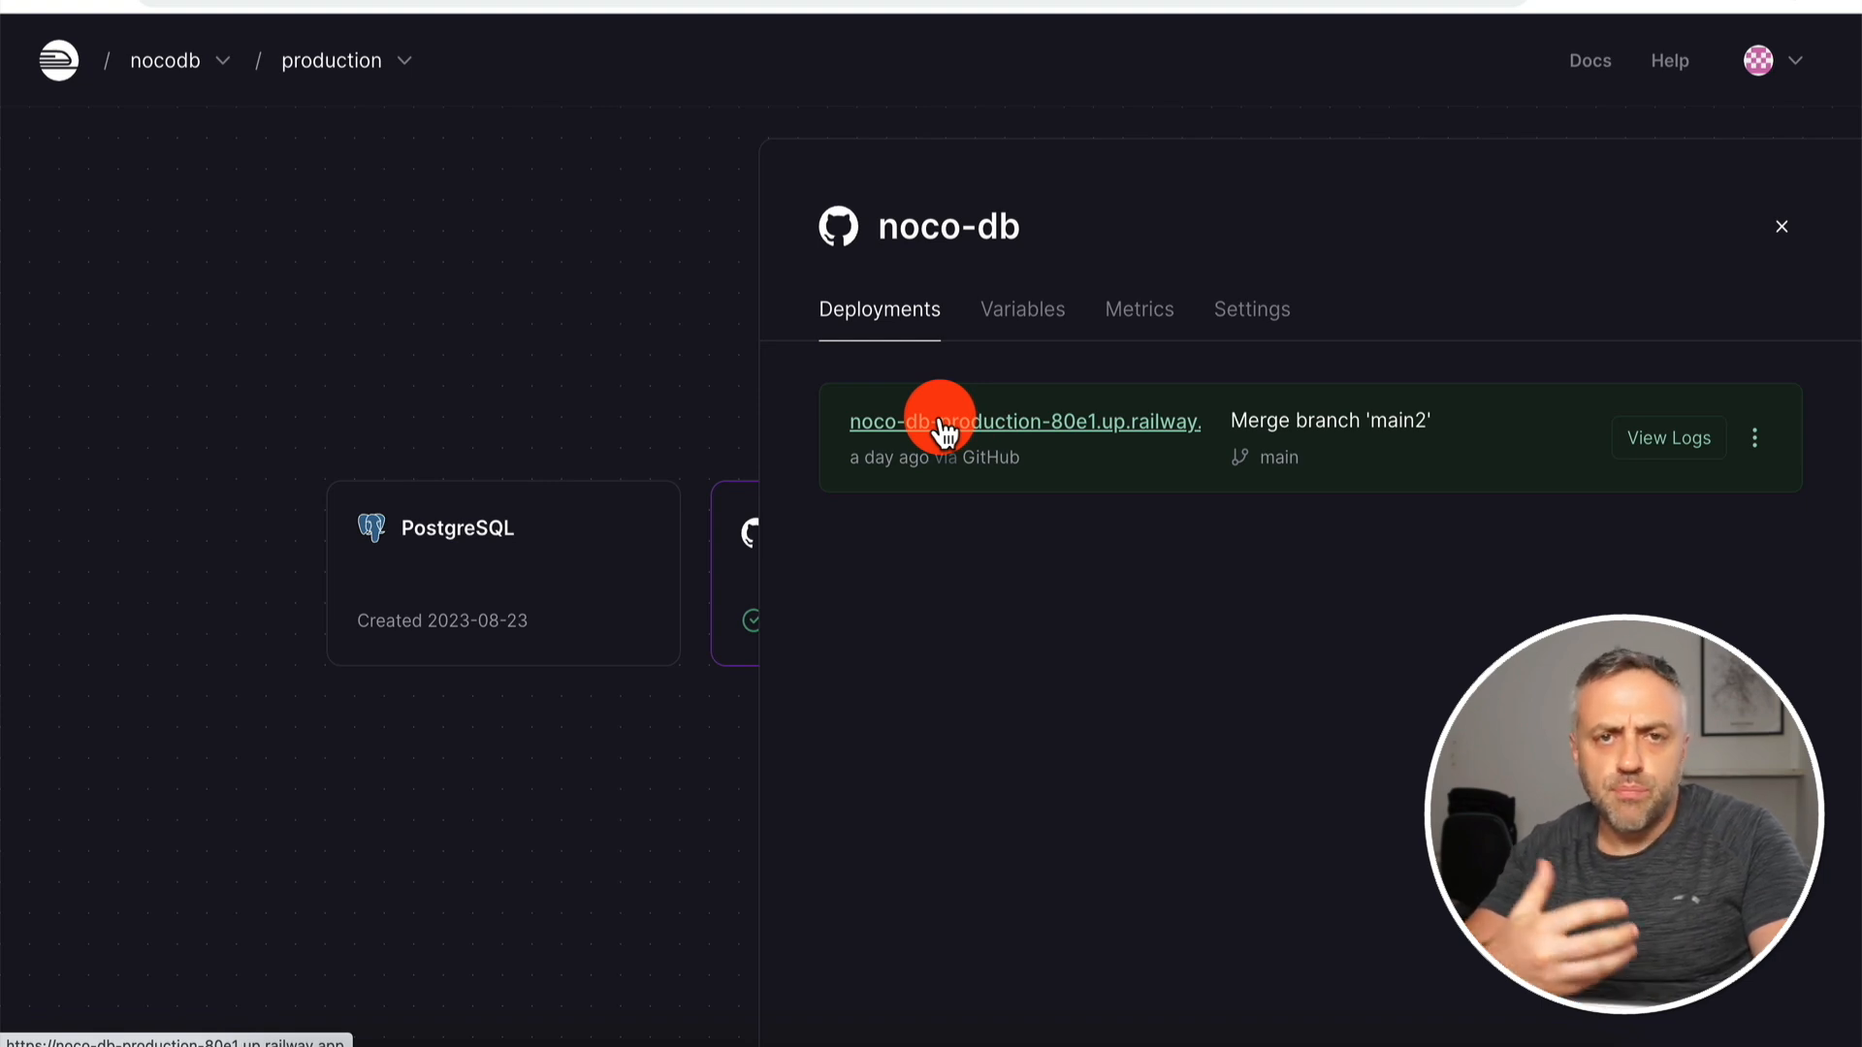
click(1003, 422)
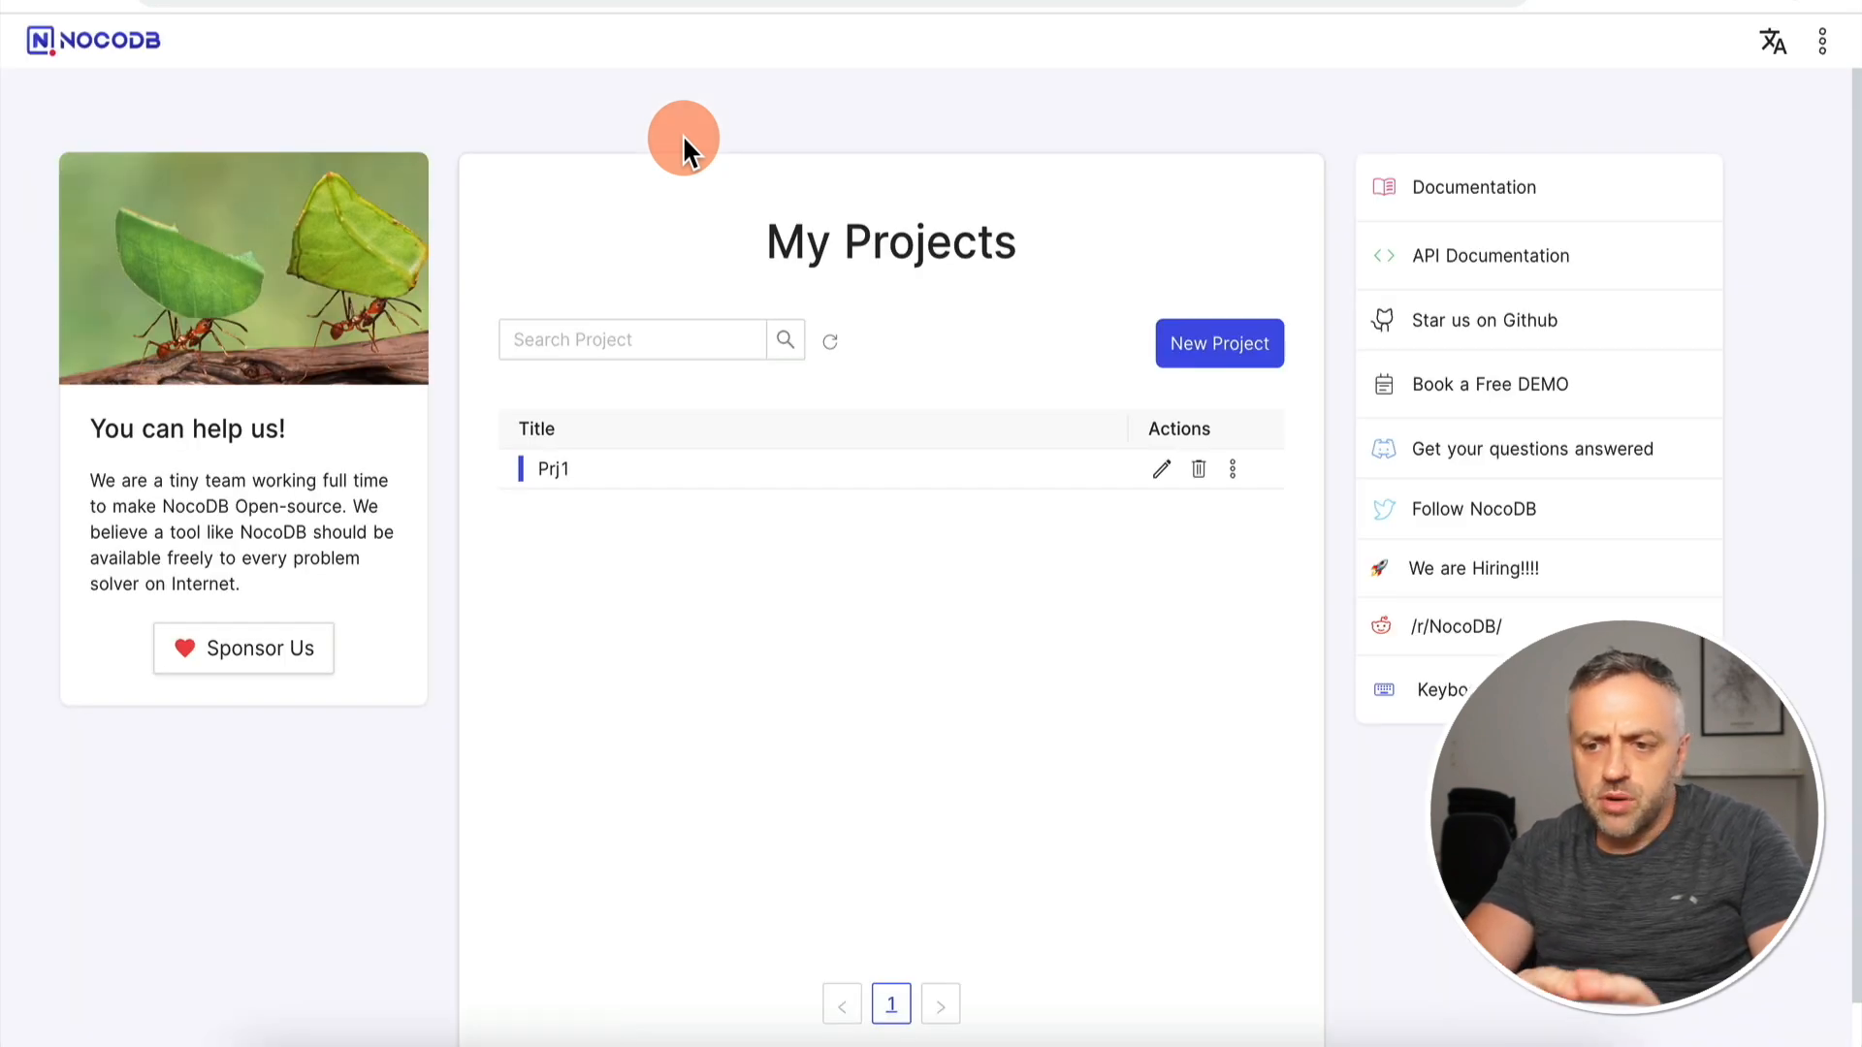
Step: Open the Prj1 project in NocoDB and display its Sheet-1 table
click(1218, 352)
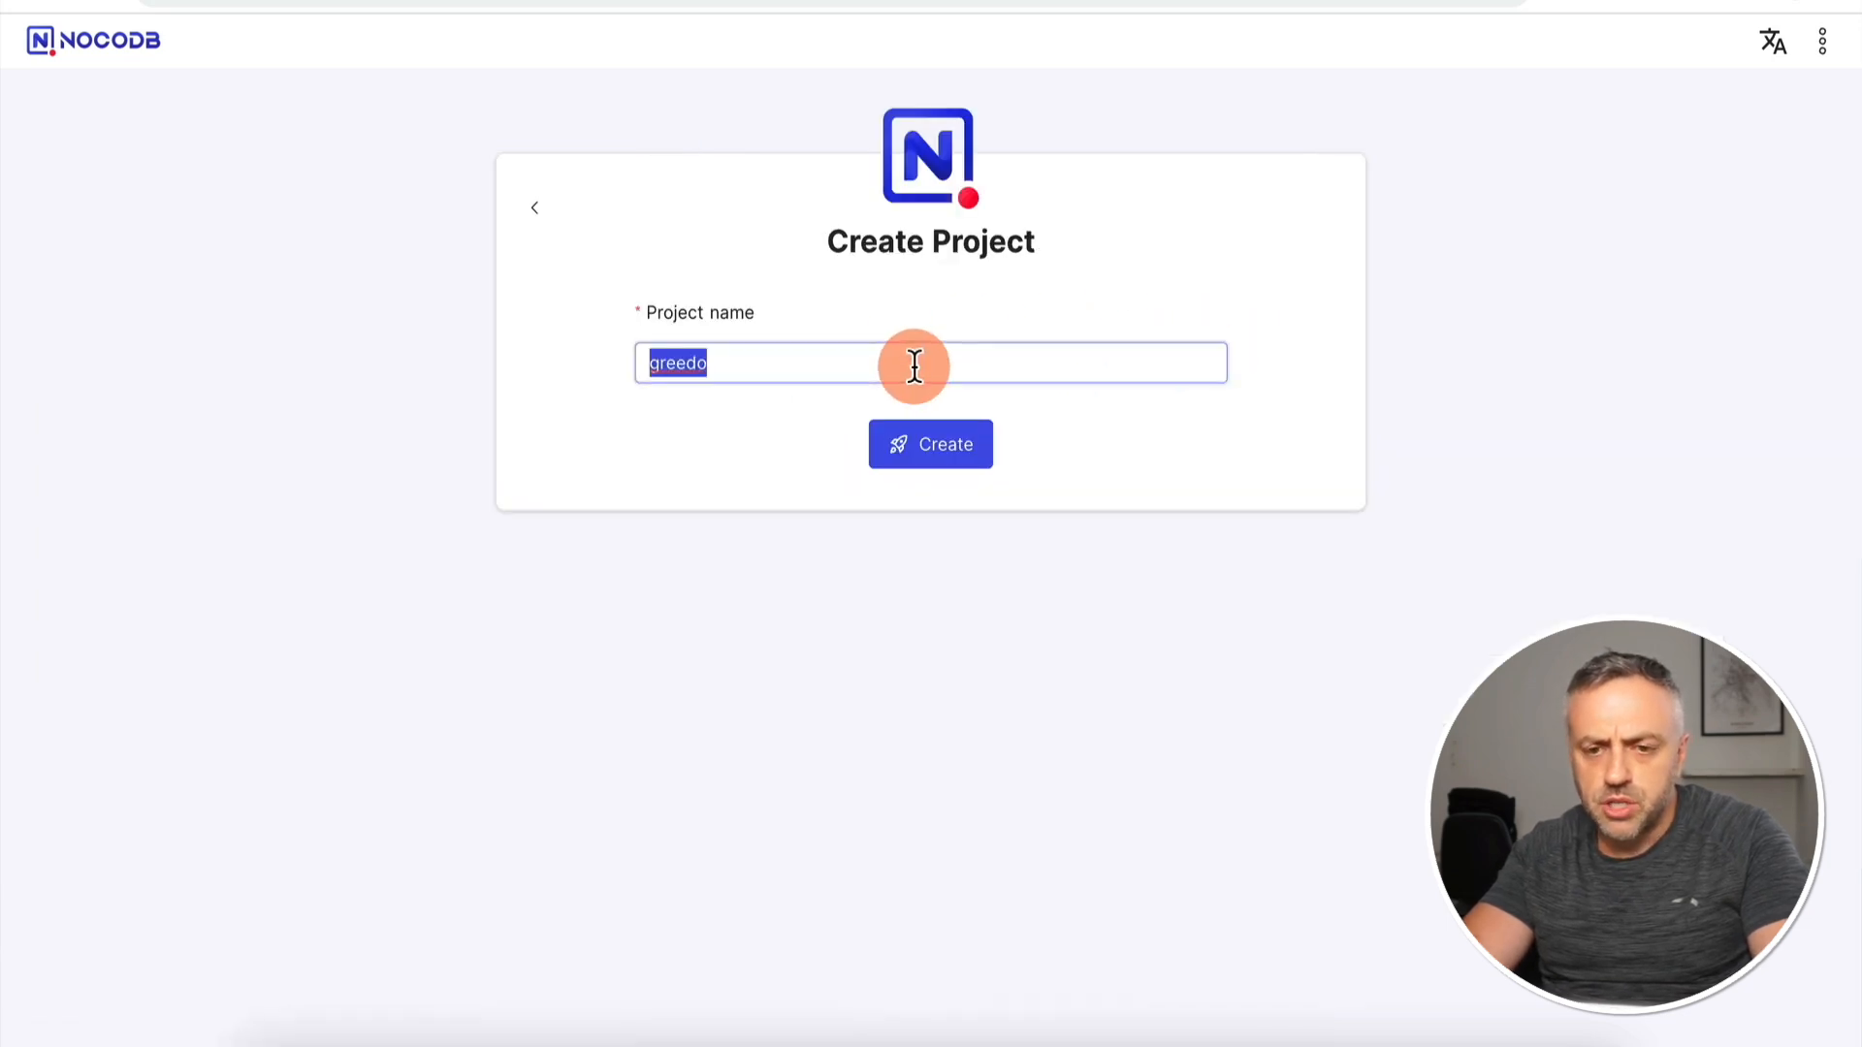
click(539, 213)
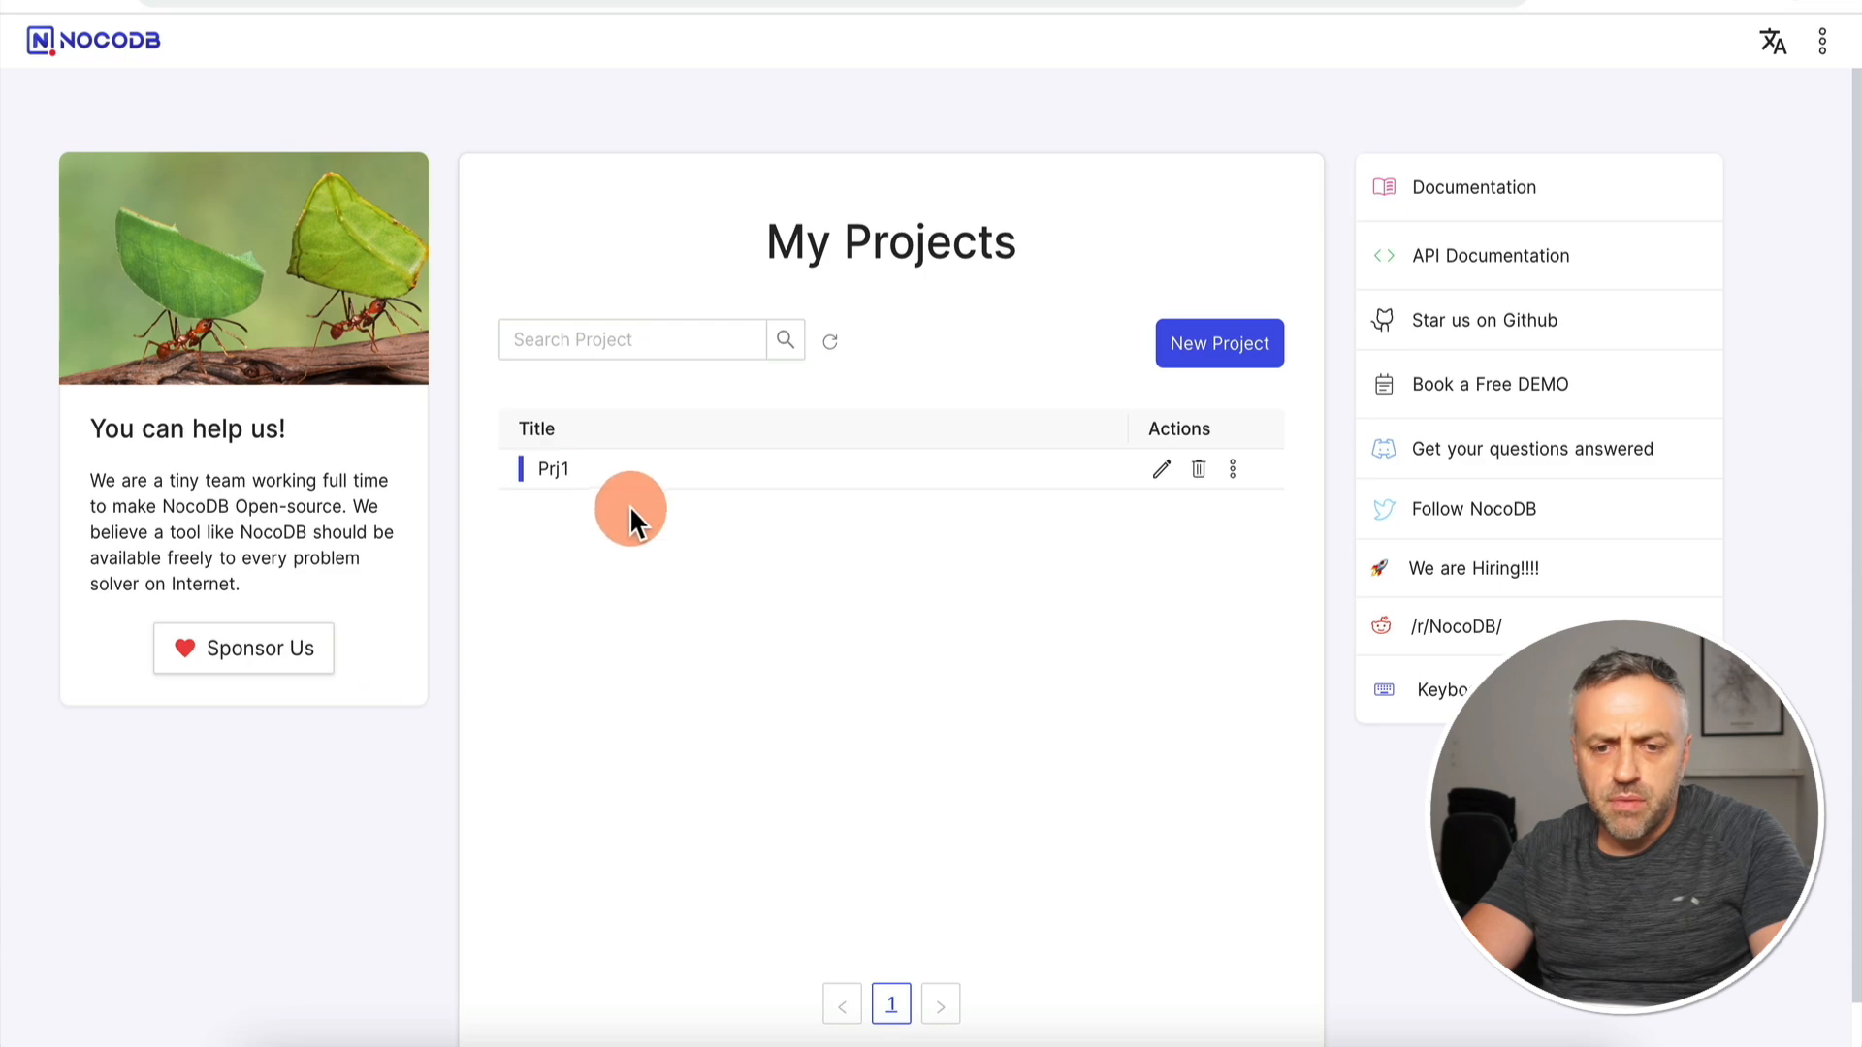
click(553, 473)
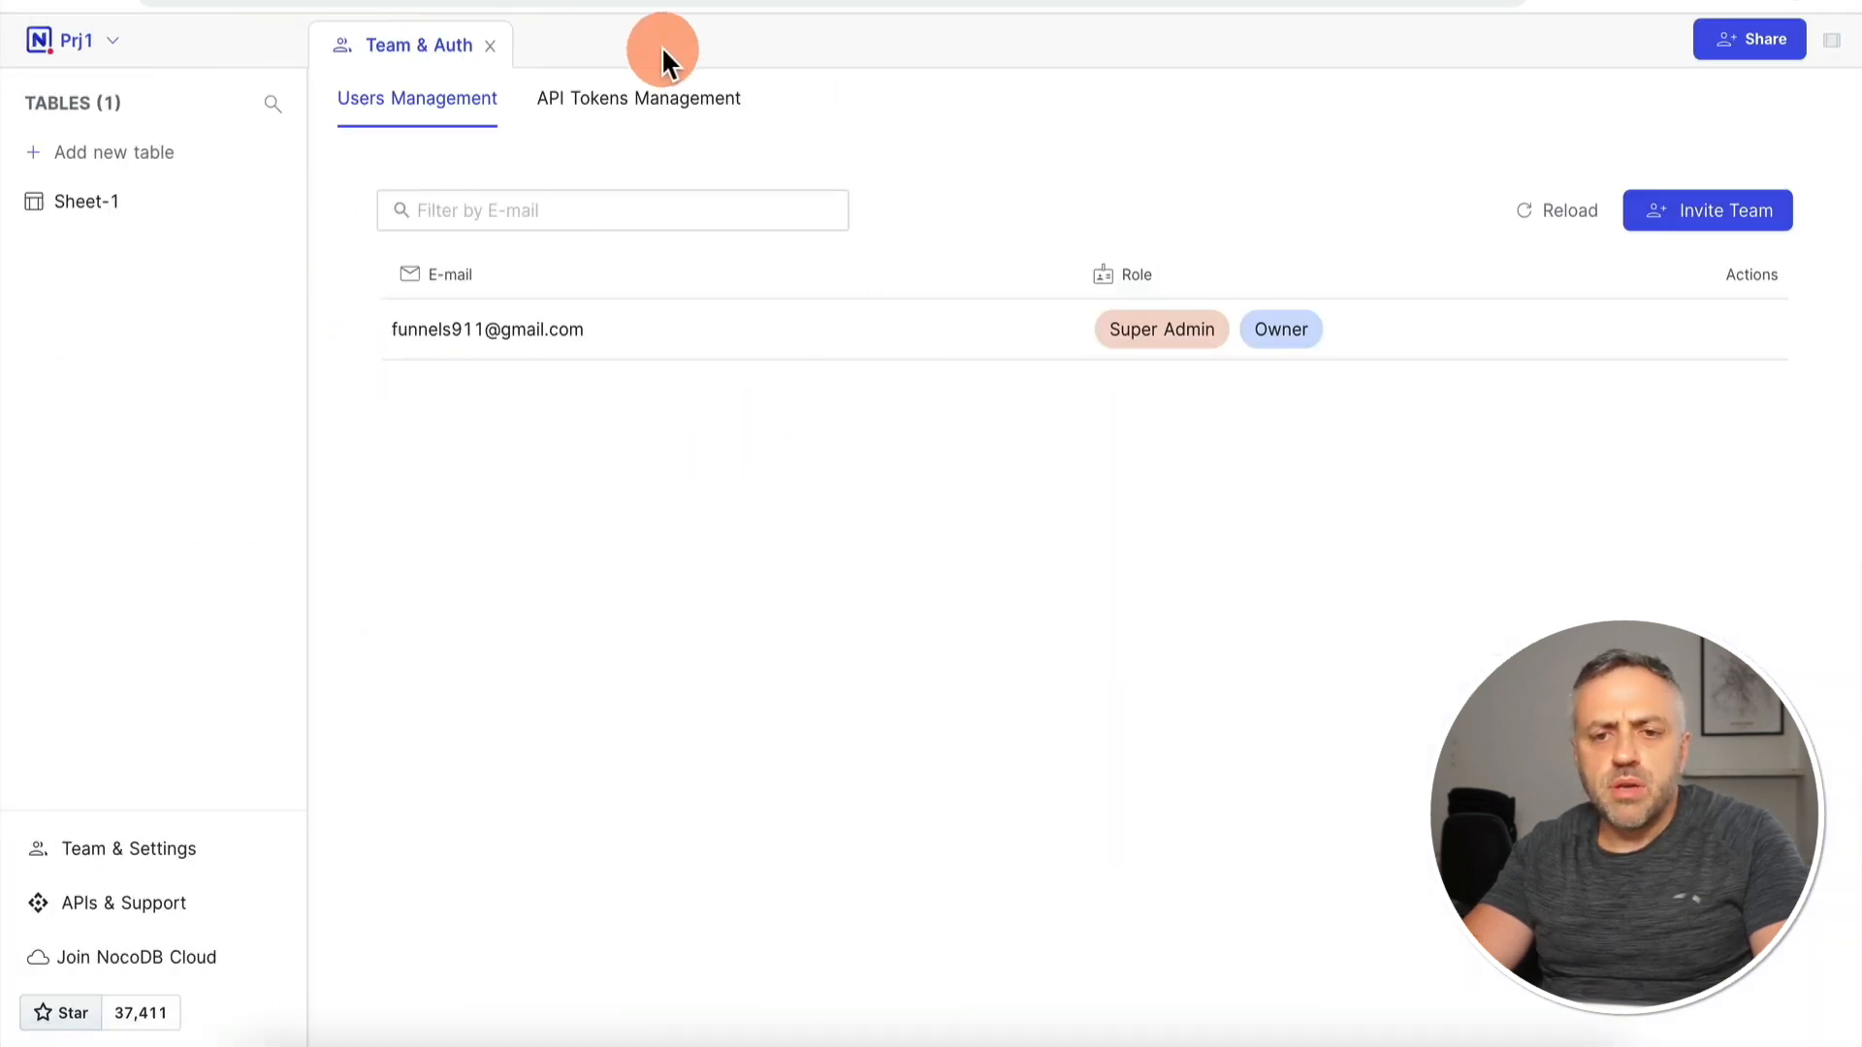
click(112, 204)
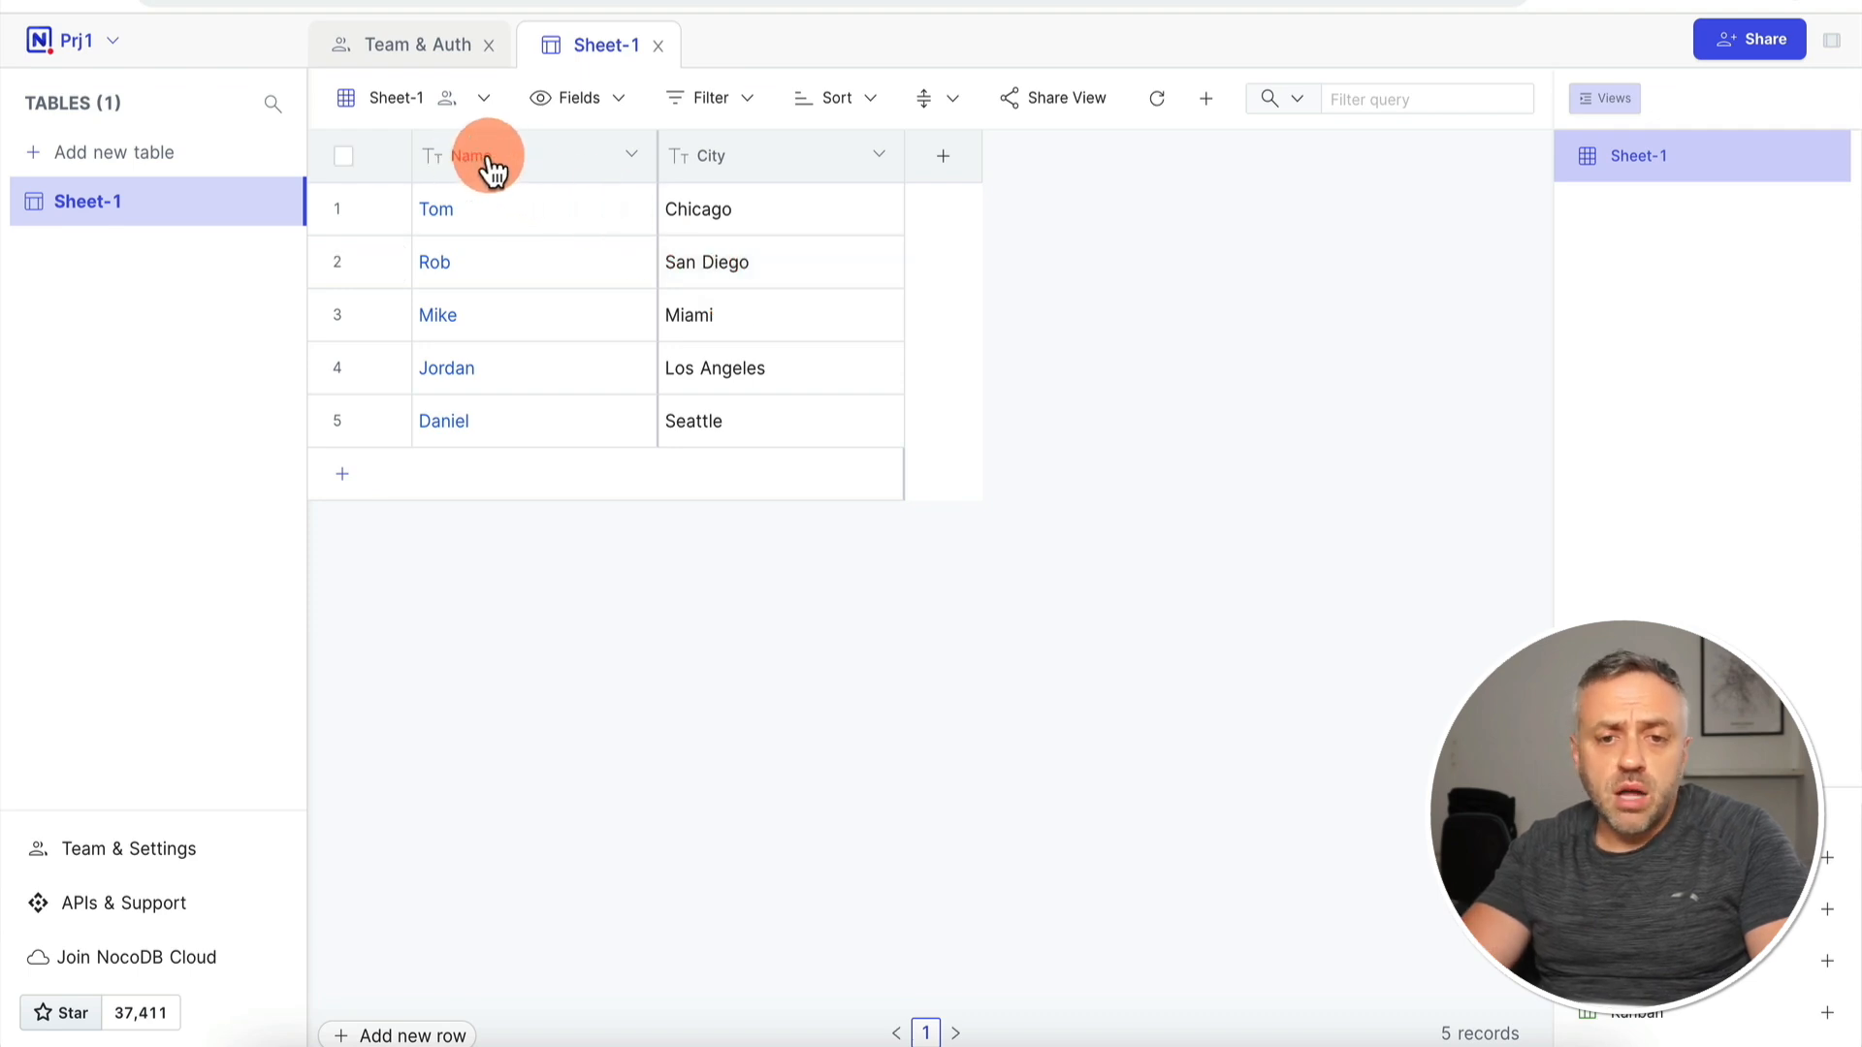
Step: Add a column named Country with the type SingleLineText to Sheet-1
click(945, 165)
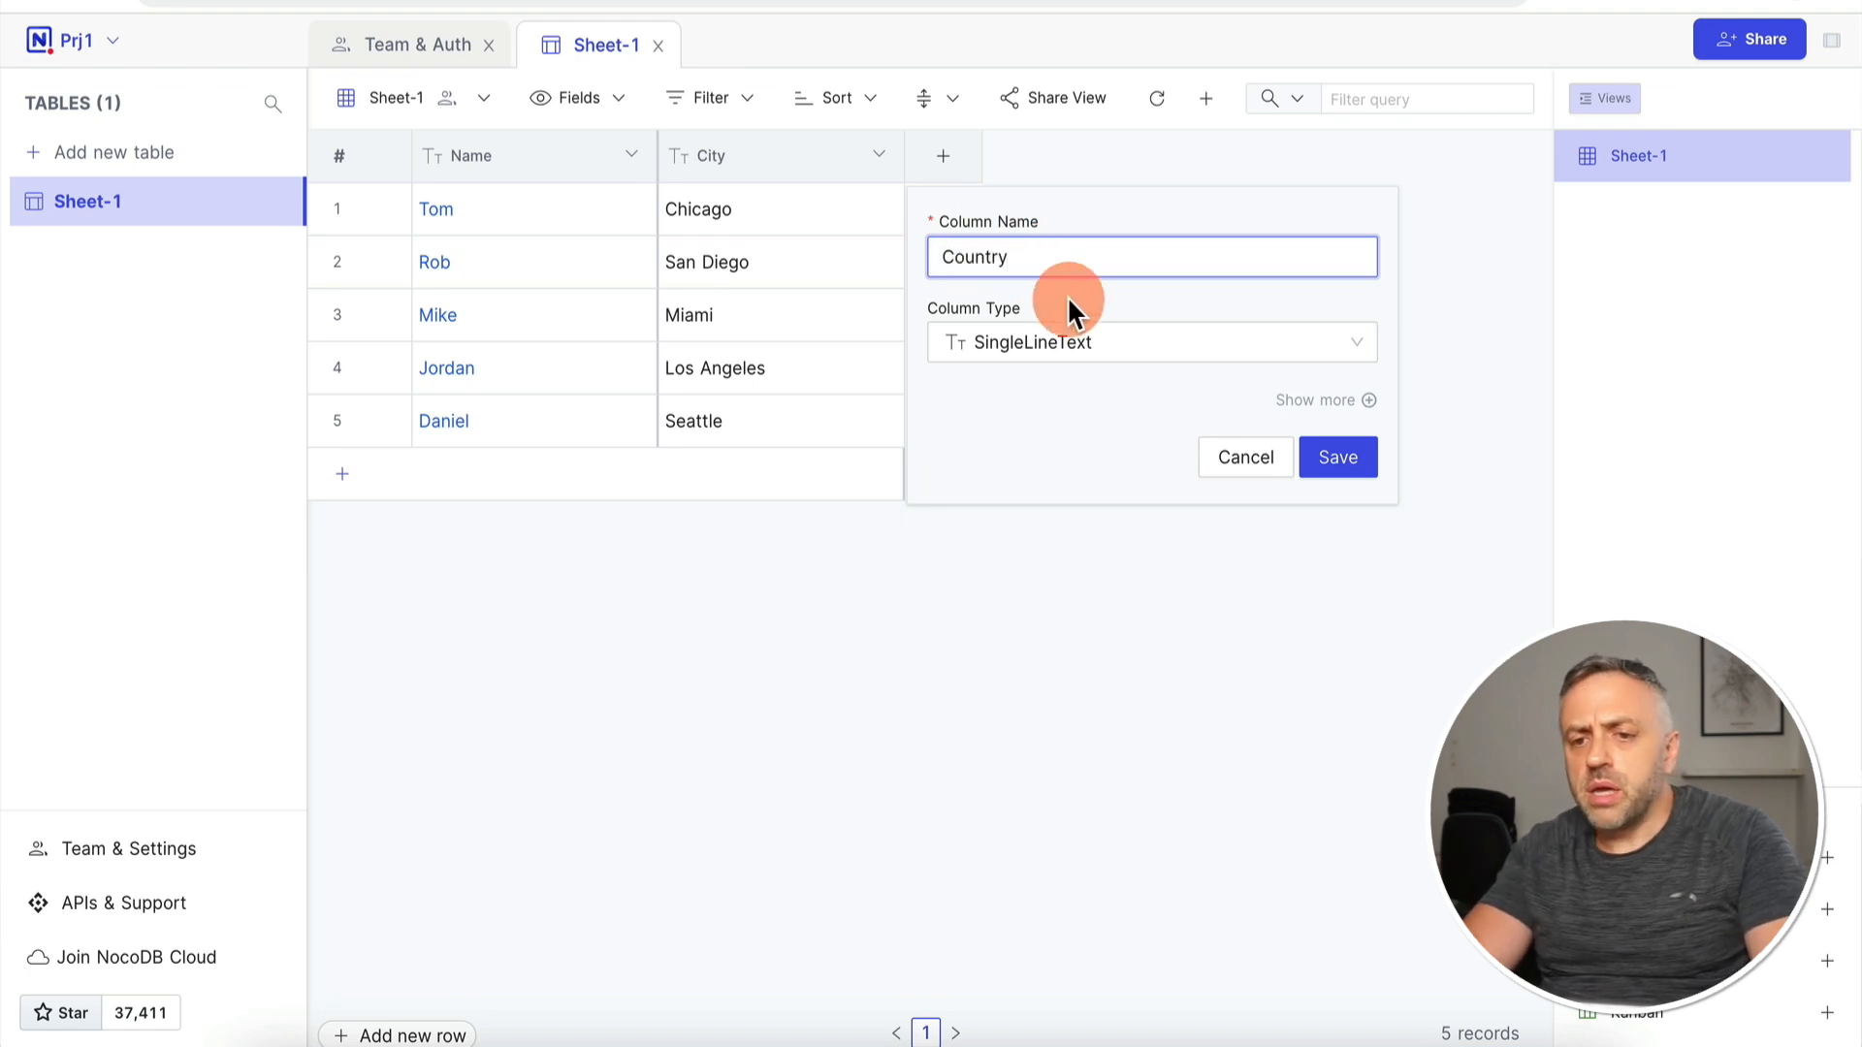
click(1114, 340)
scroll(1055, 573, down, 5)
scroll(1054, 573, up, 5)
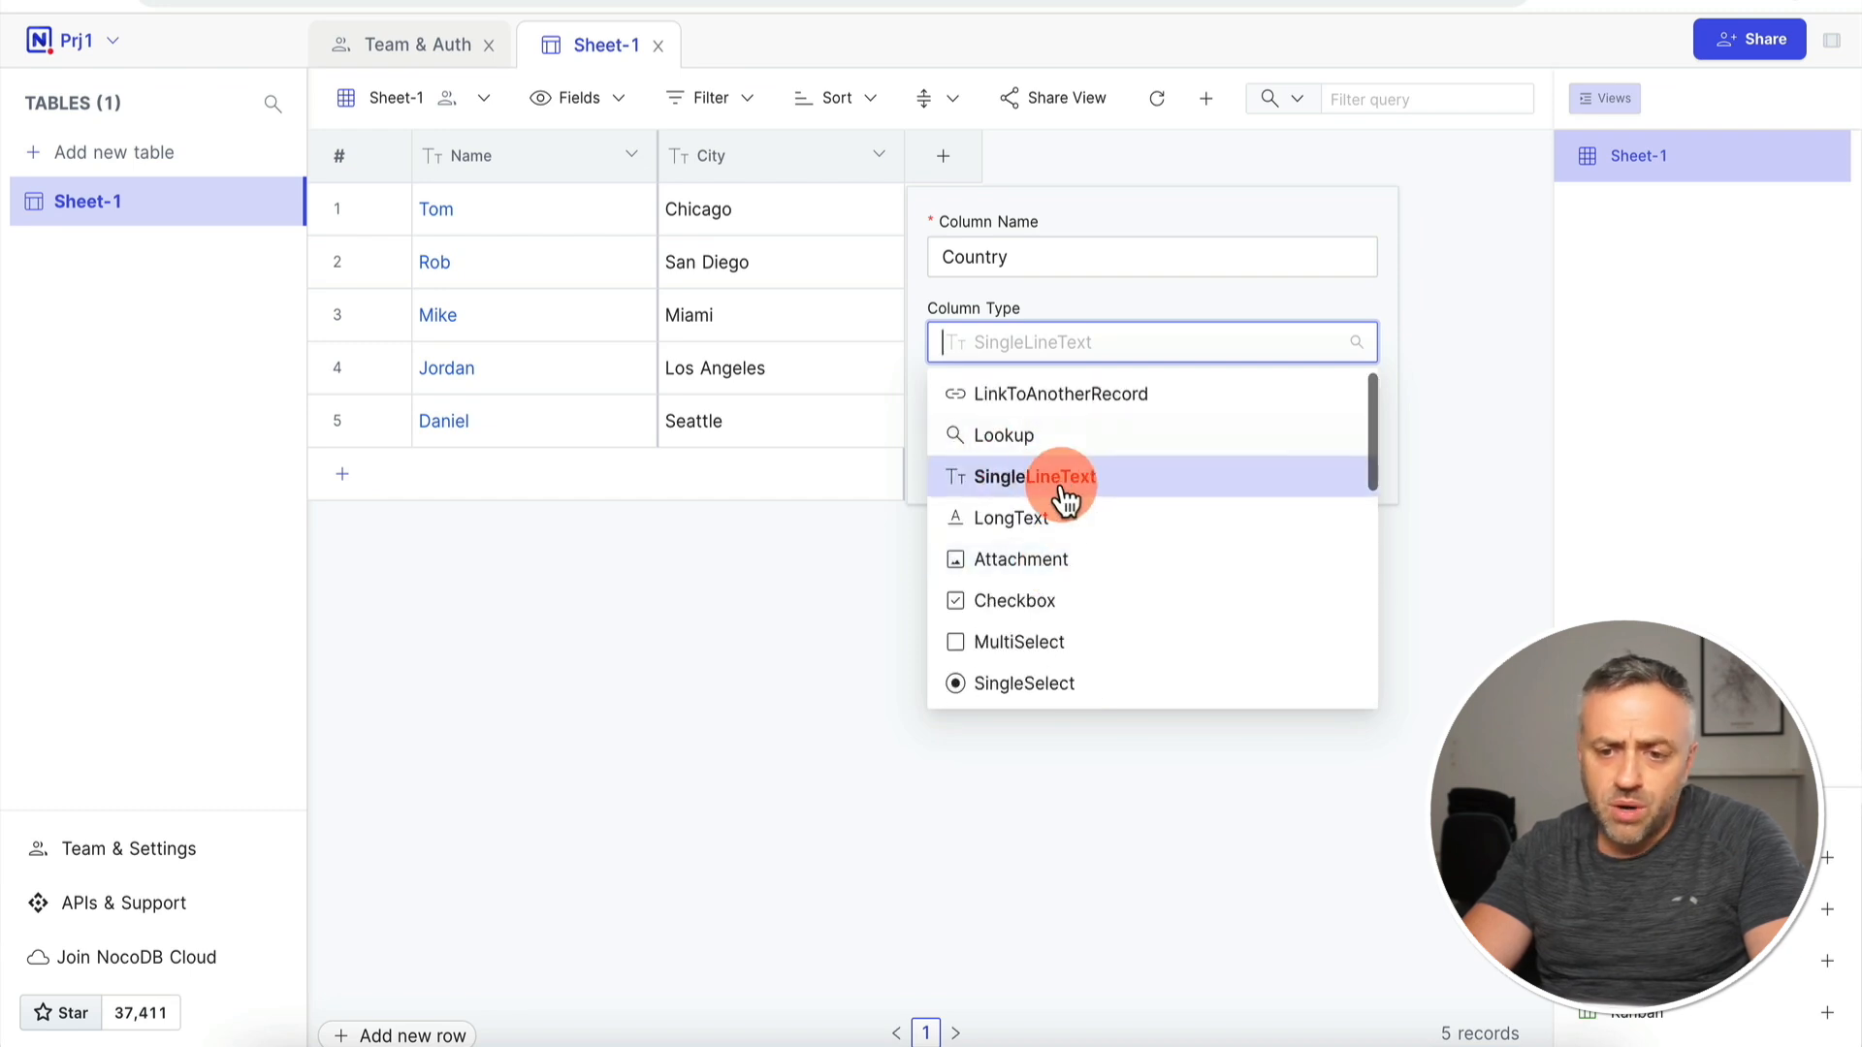
click(1047, 490)
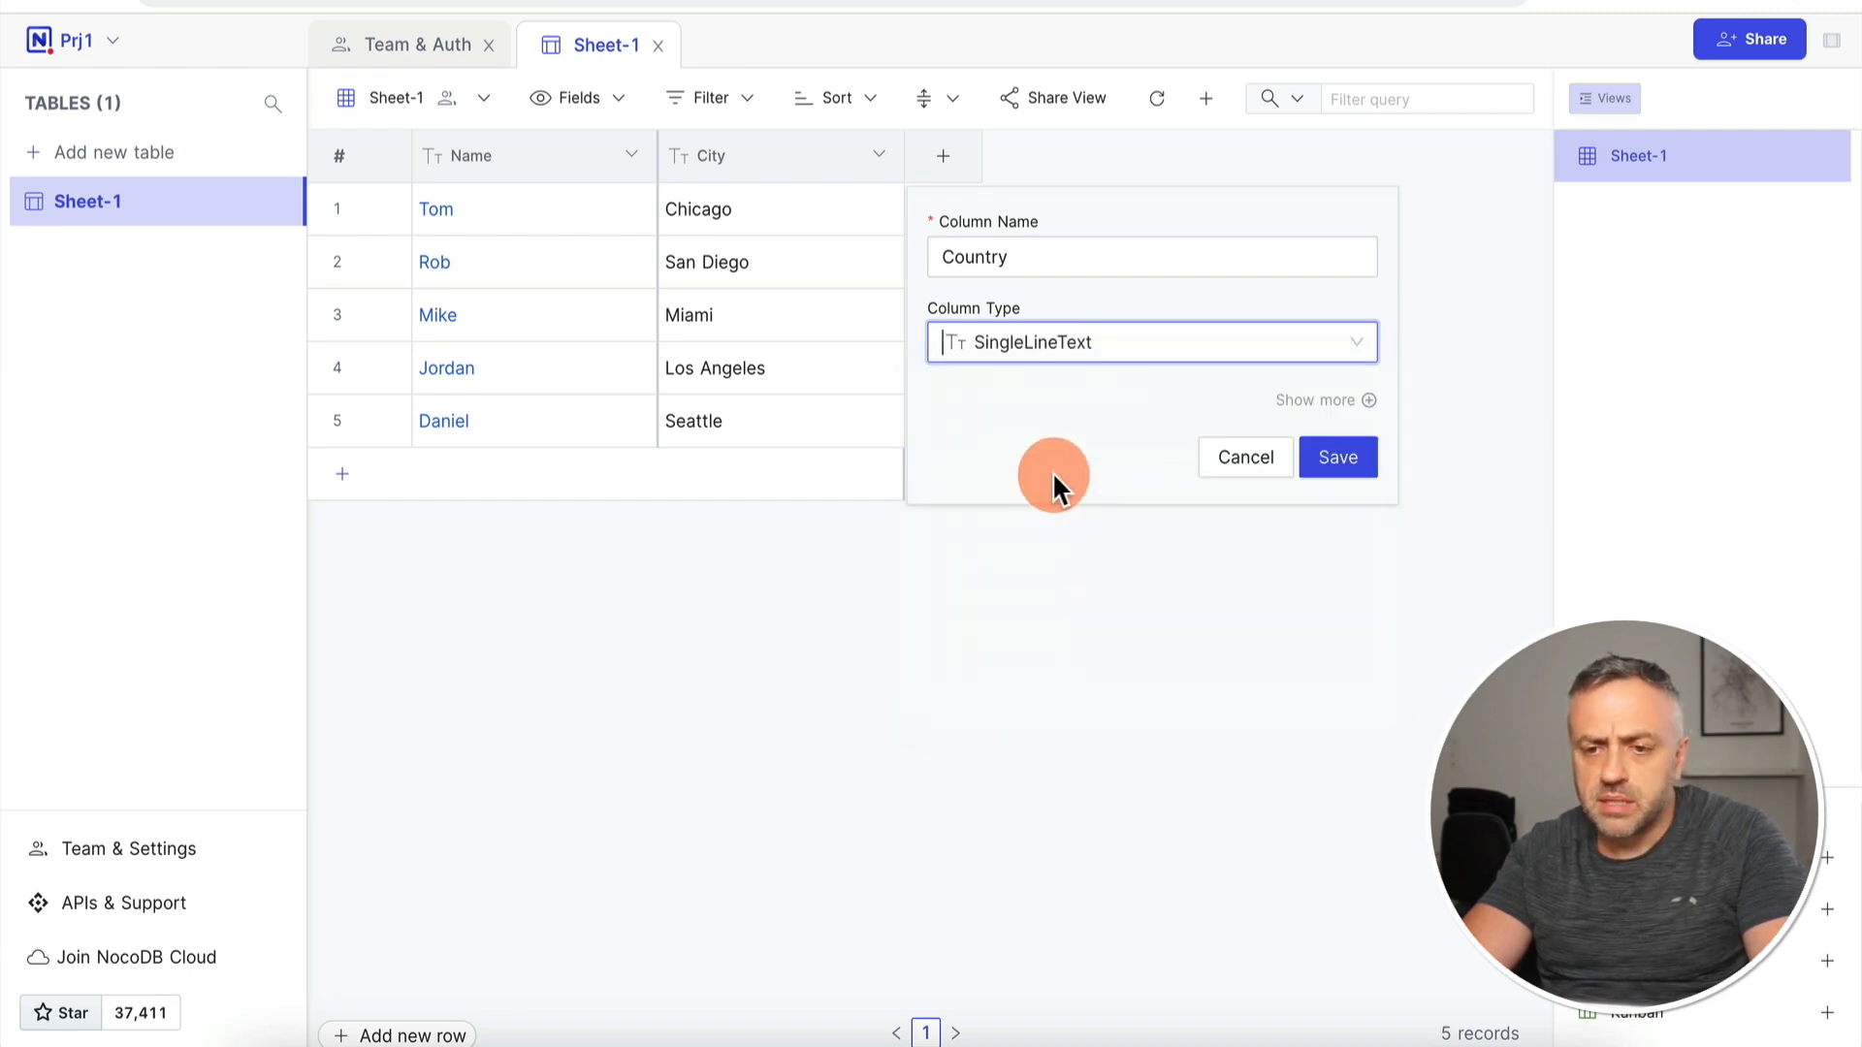
click(1340, 456)
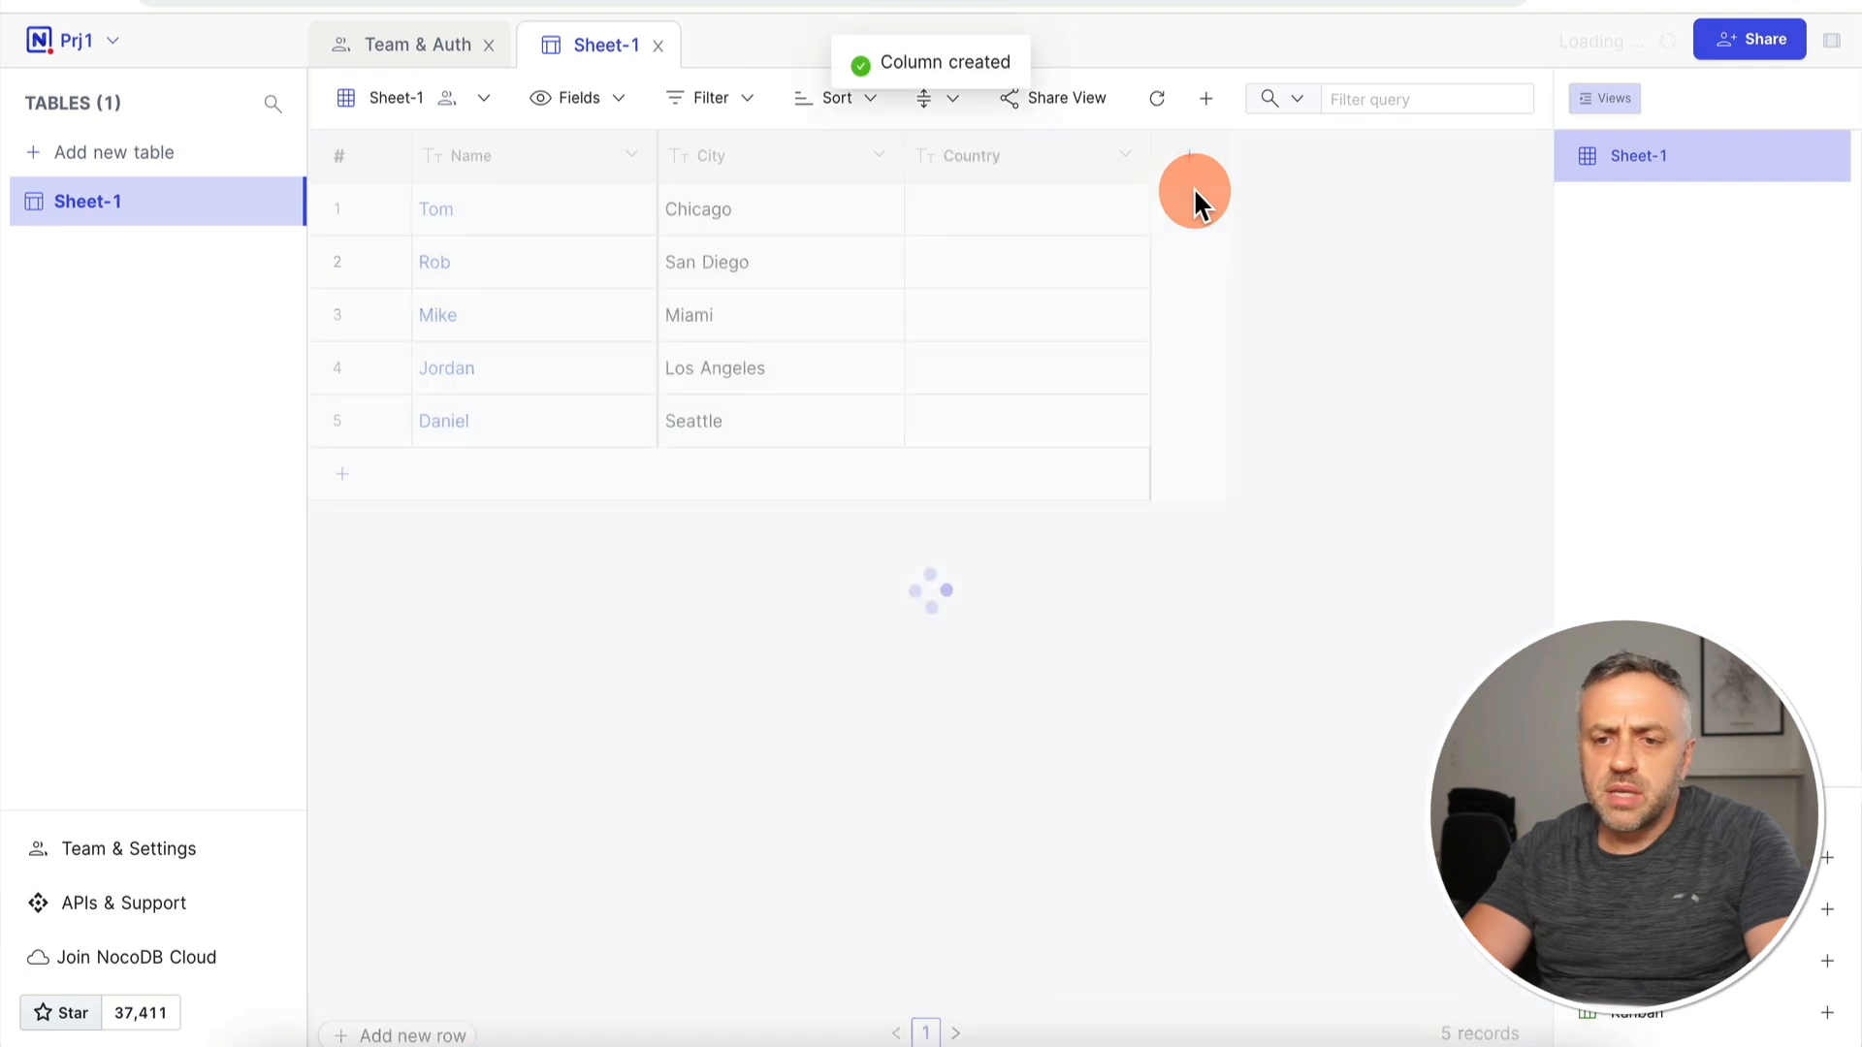
Step: Fill the Country cells of the first three rows of Sheet-1 with United States, Spain and Mexico
double_click(990, 215)
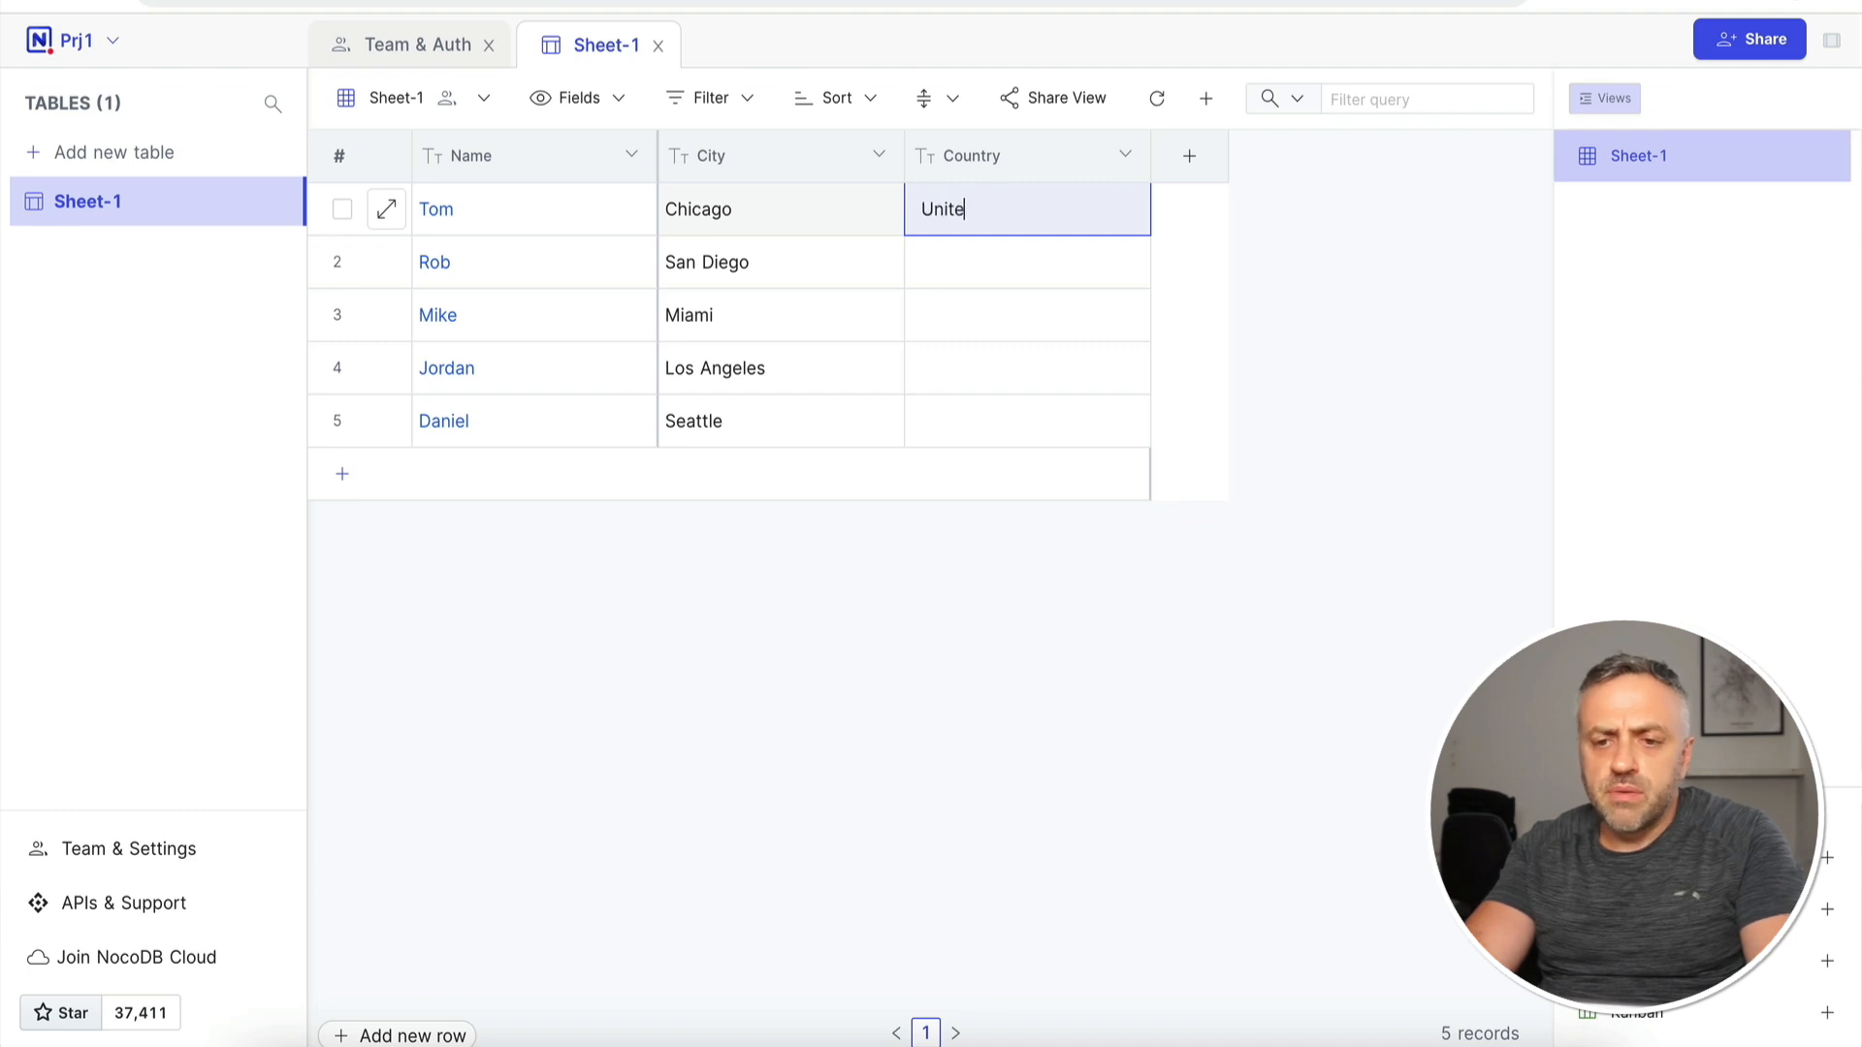
text(United States)
double_click(1020, 264)
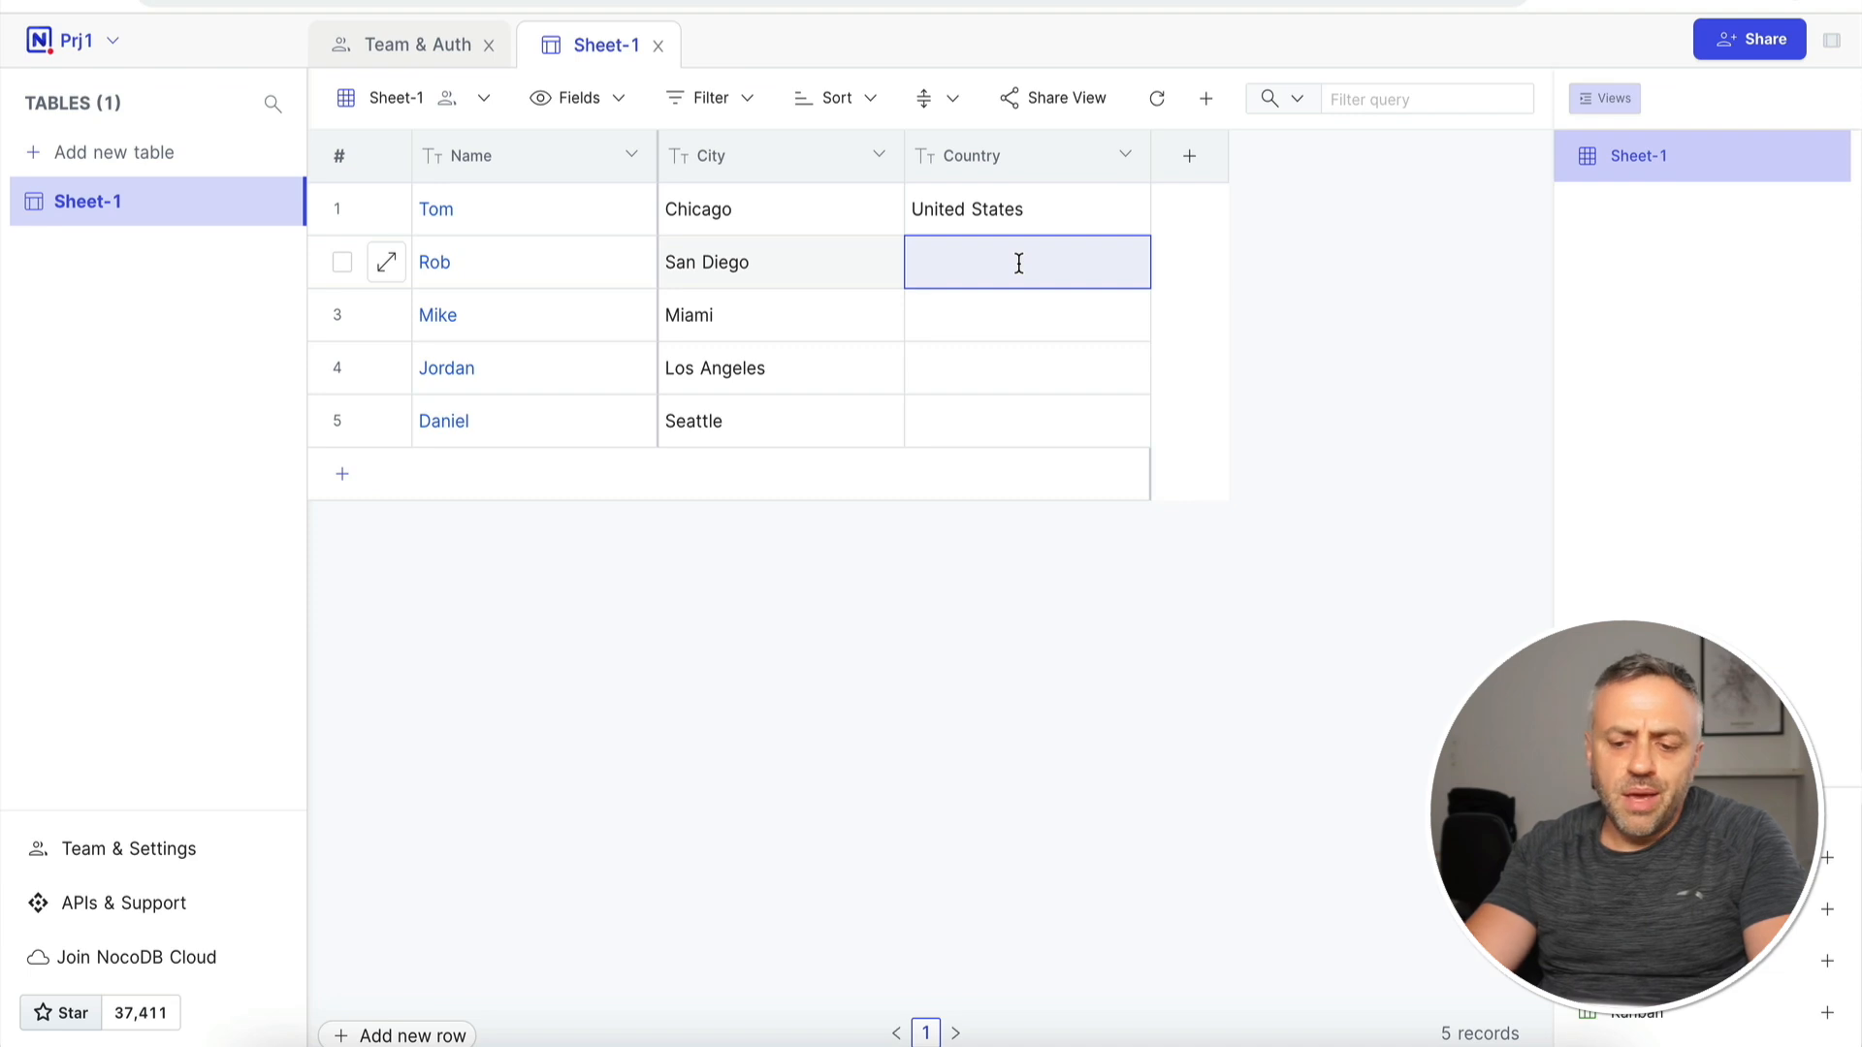
text(Spain)
click(999, 325)
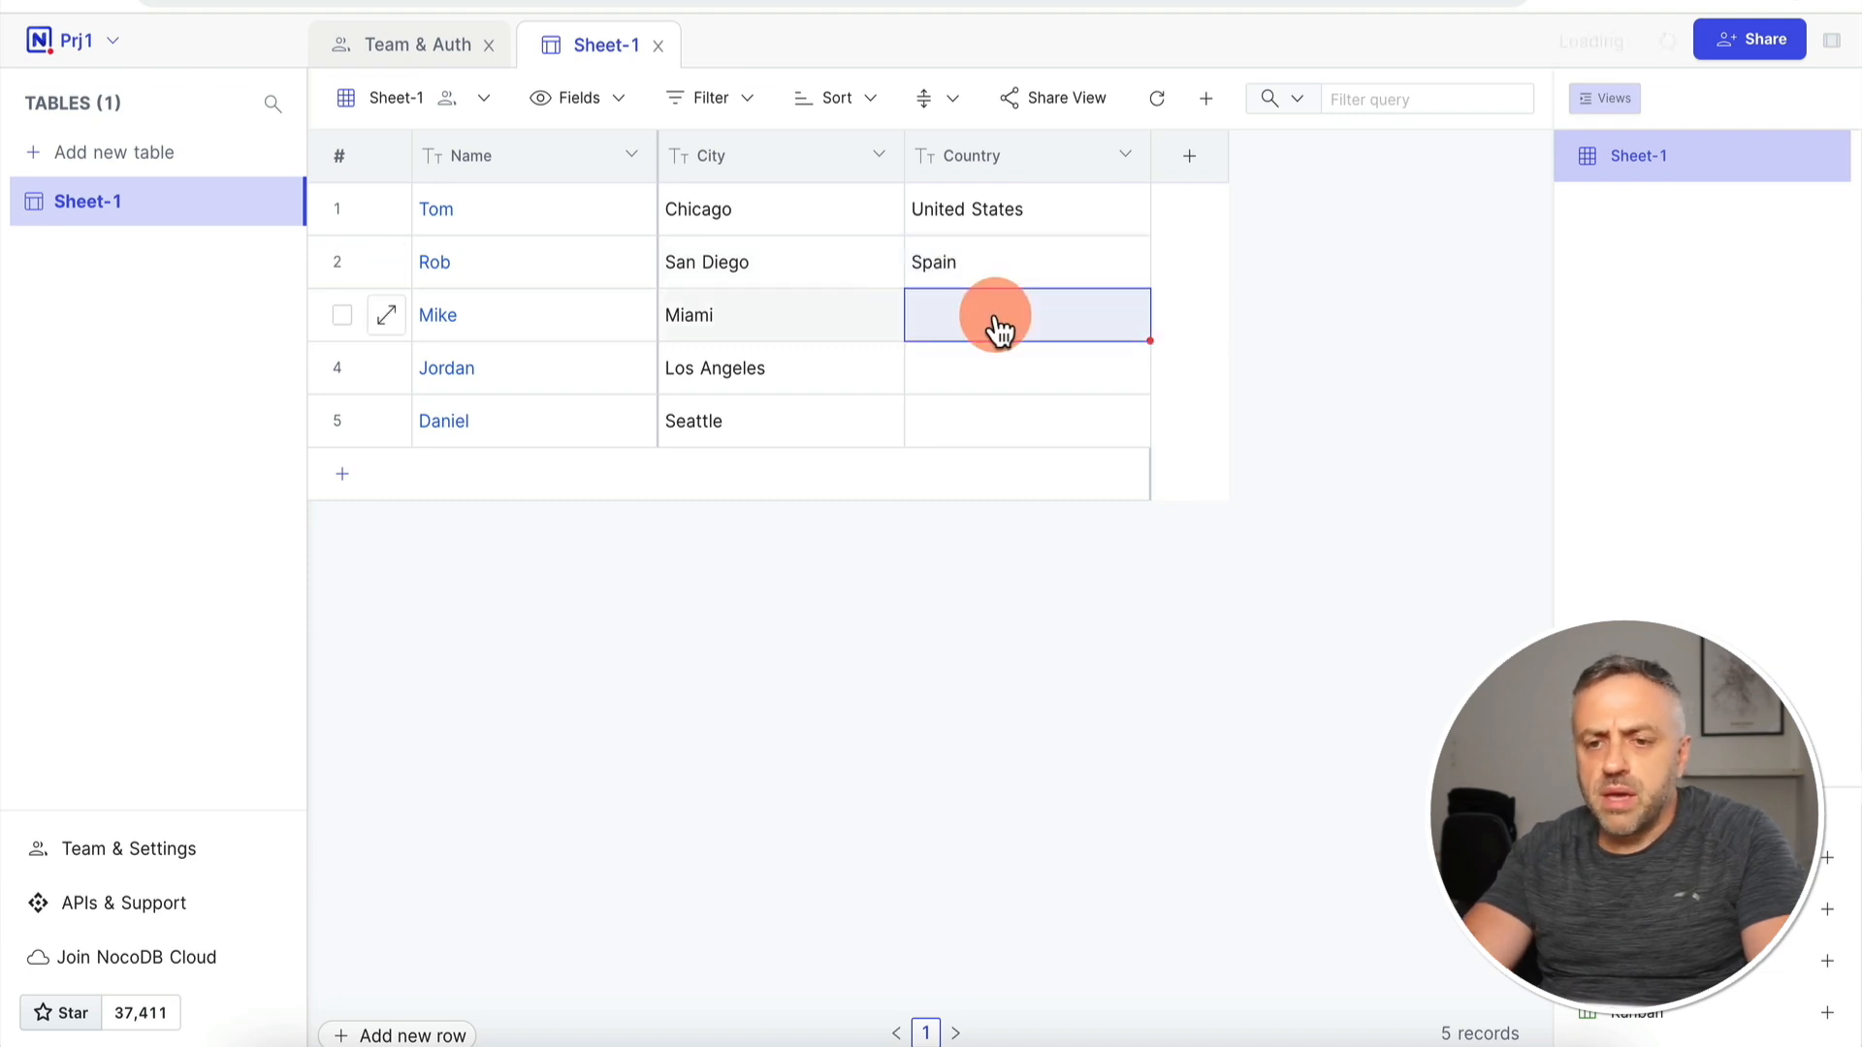
text(Mexico)
click(999, 369)
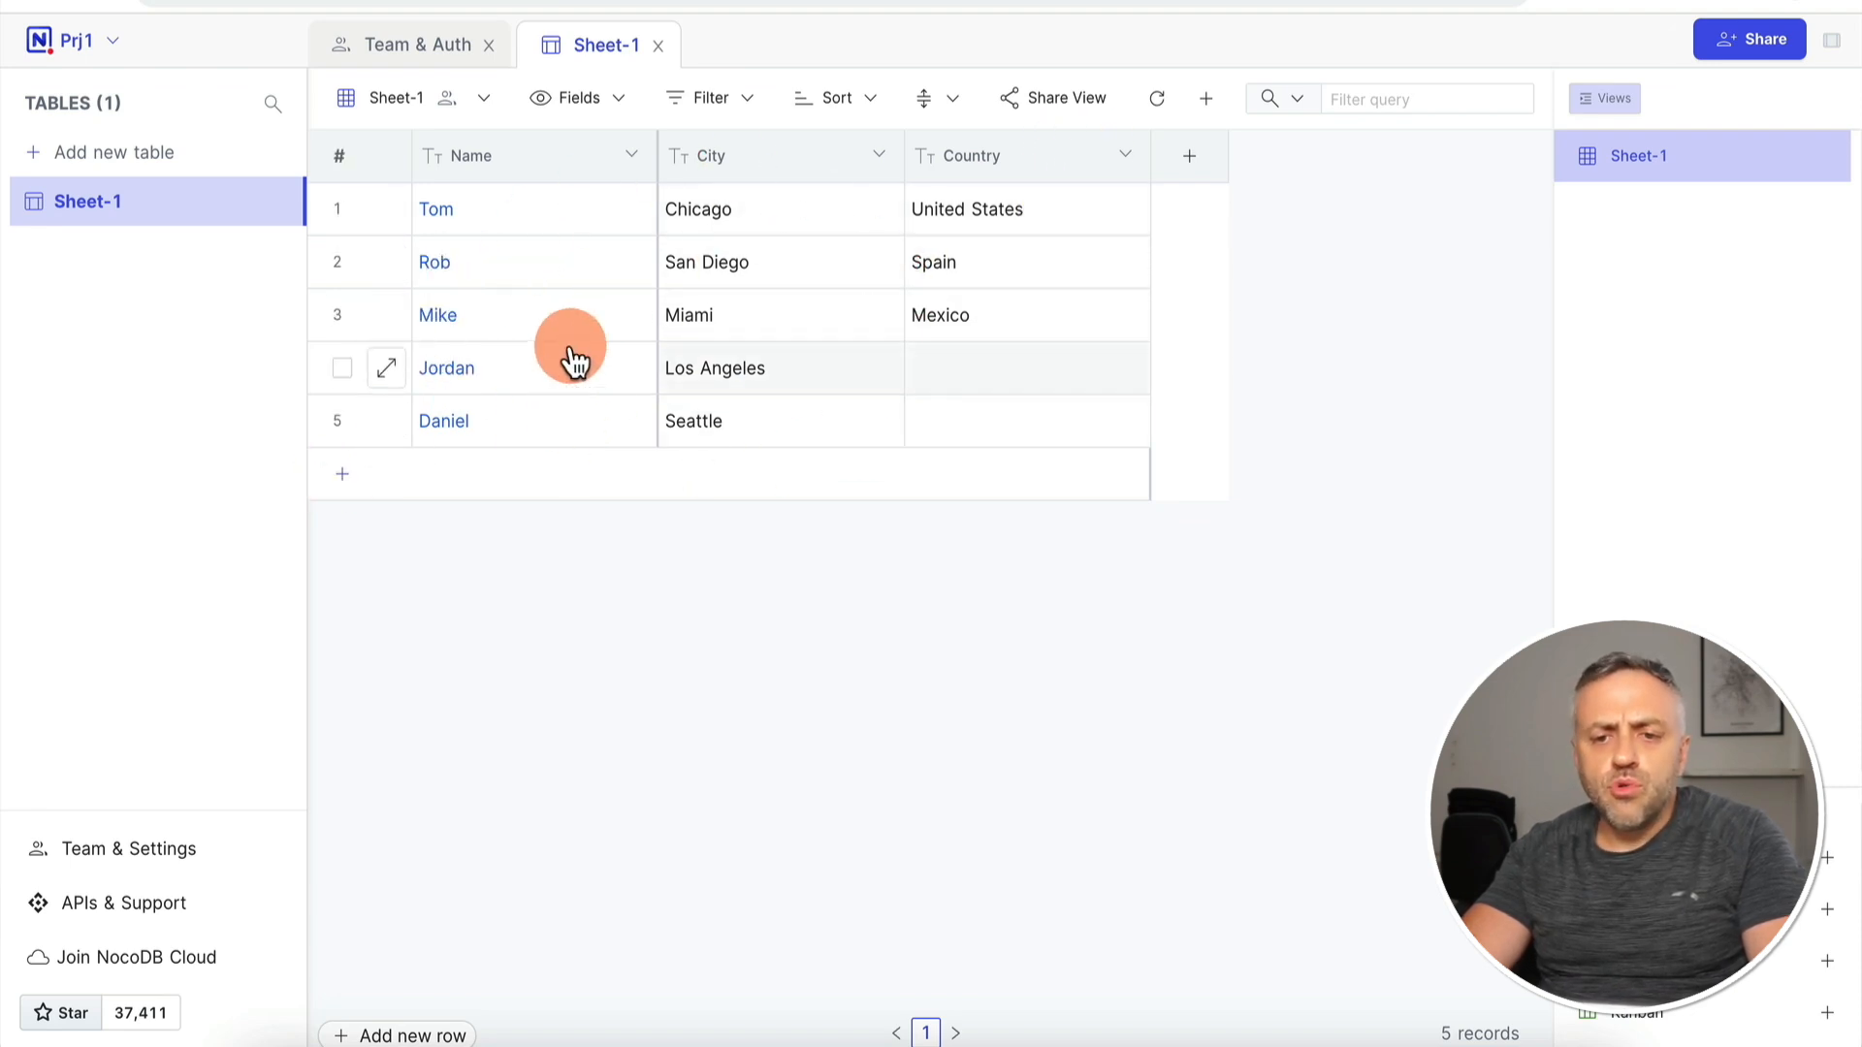
Step: Add a new row to Sheet-1 with a first name, the city Atlanta and the country United States
click(342, 476)
double_click(500, 475)
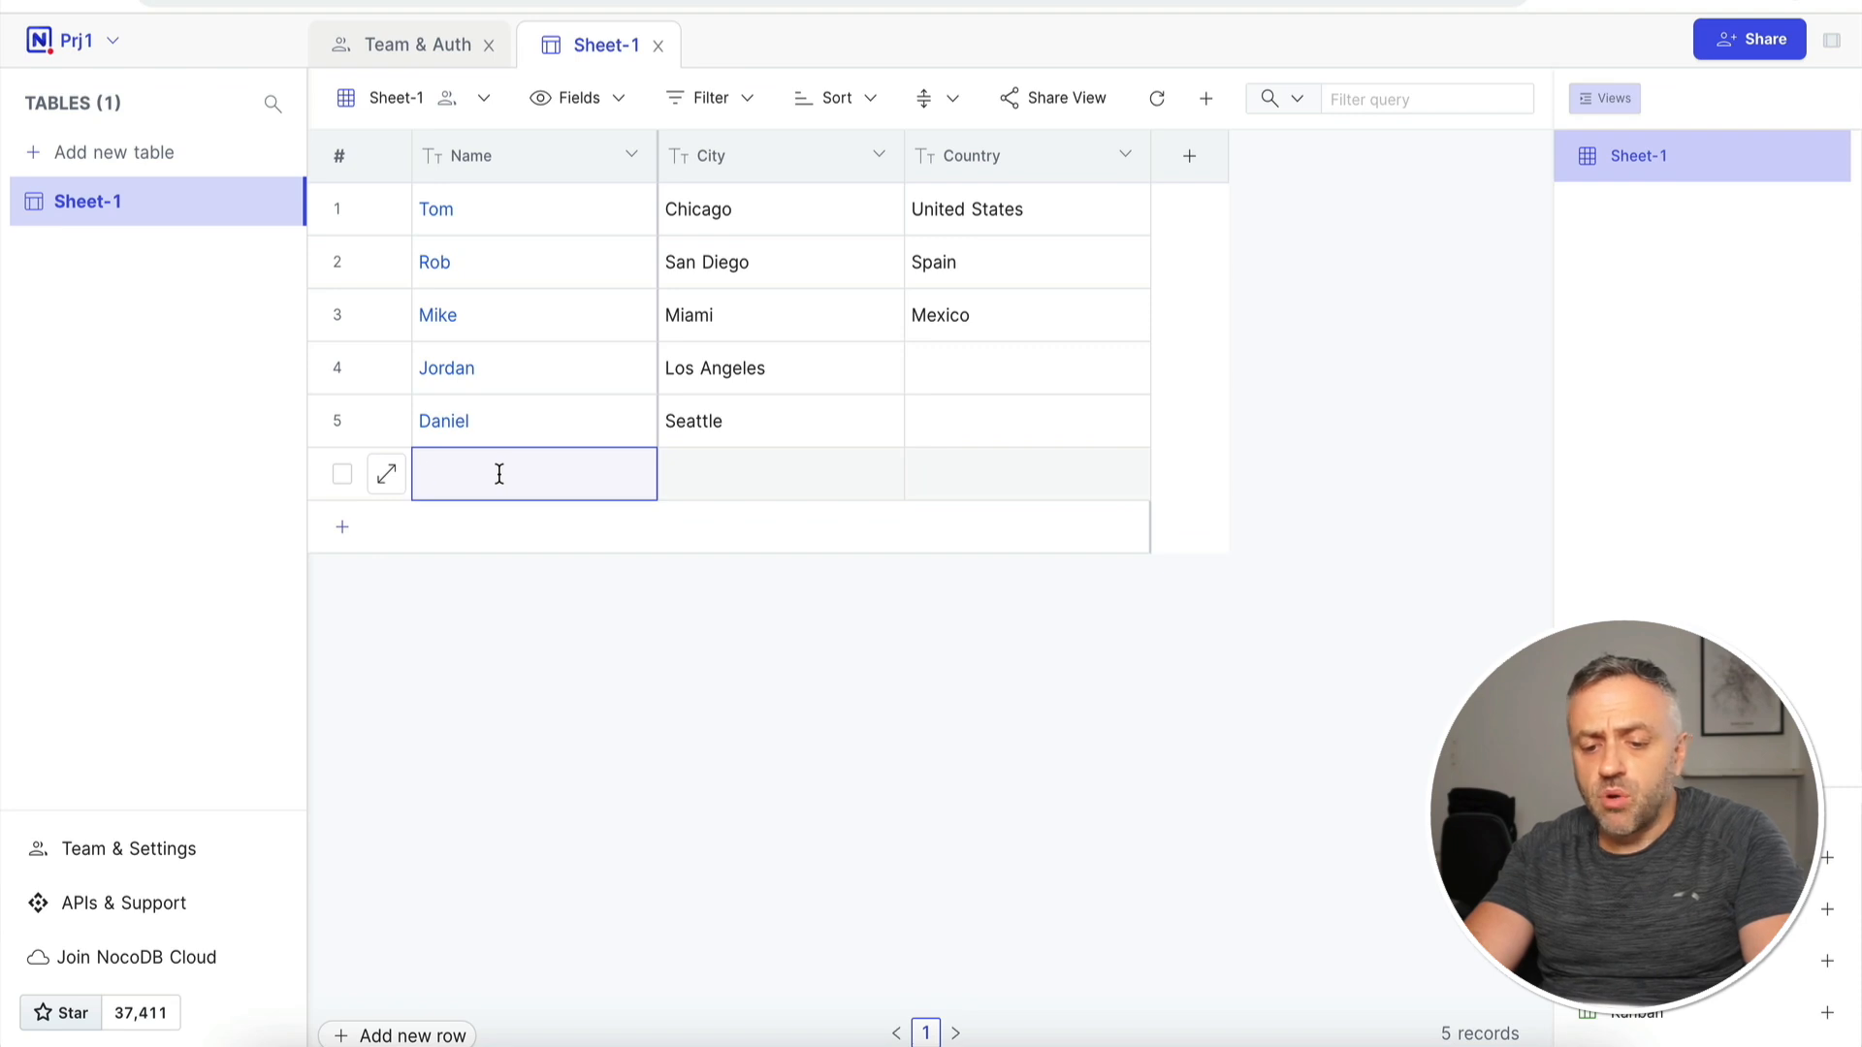
double_click(828, 489)
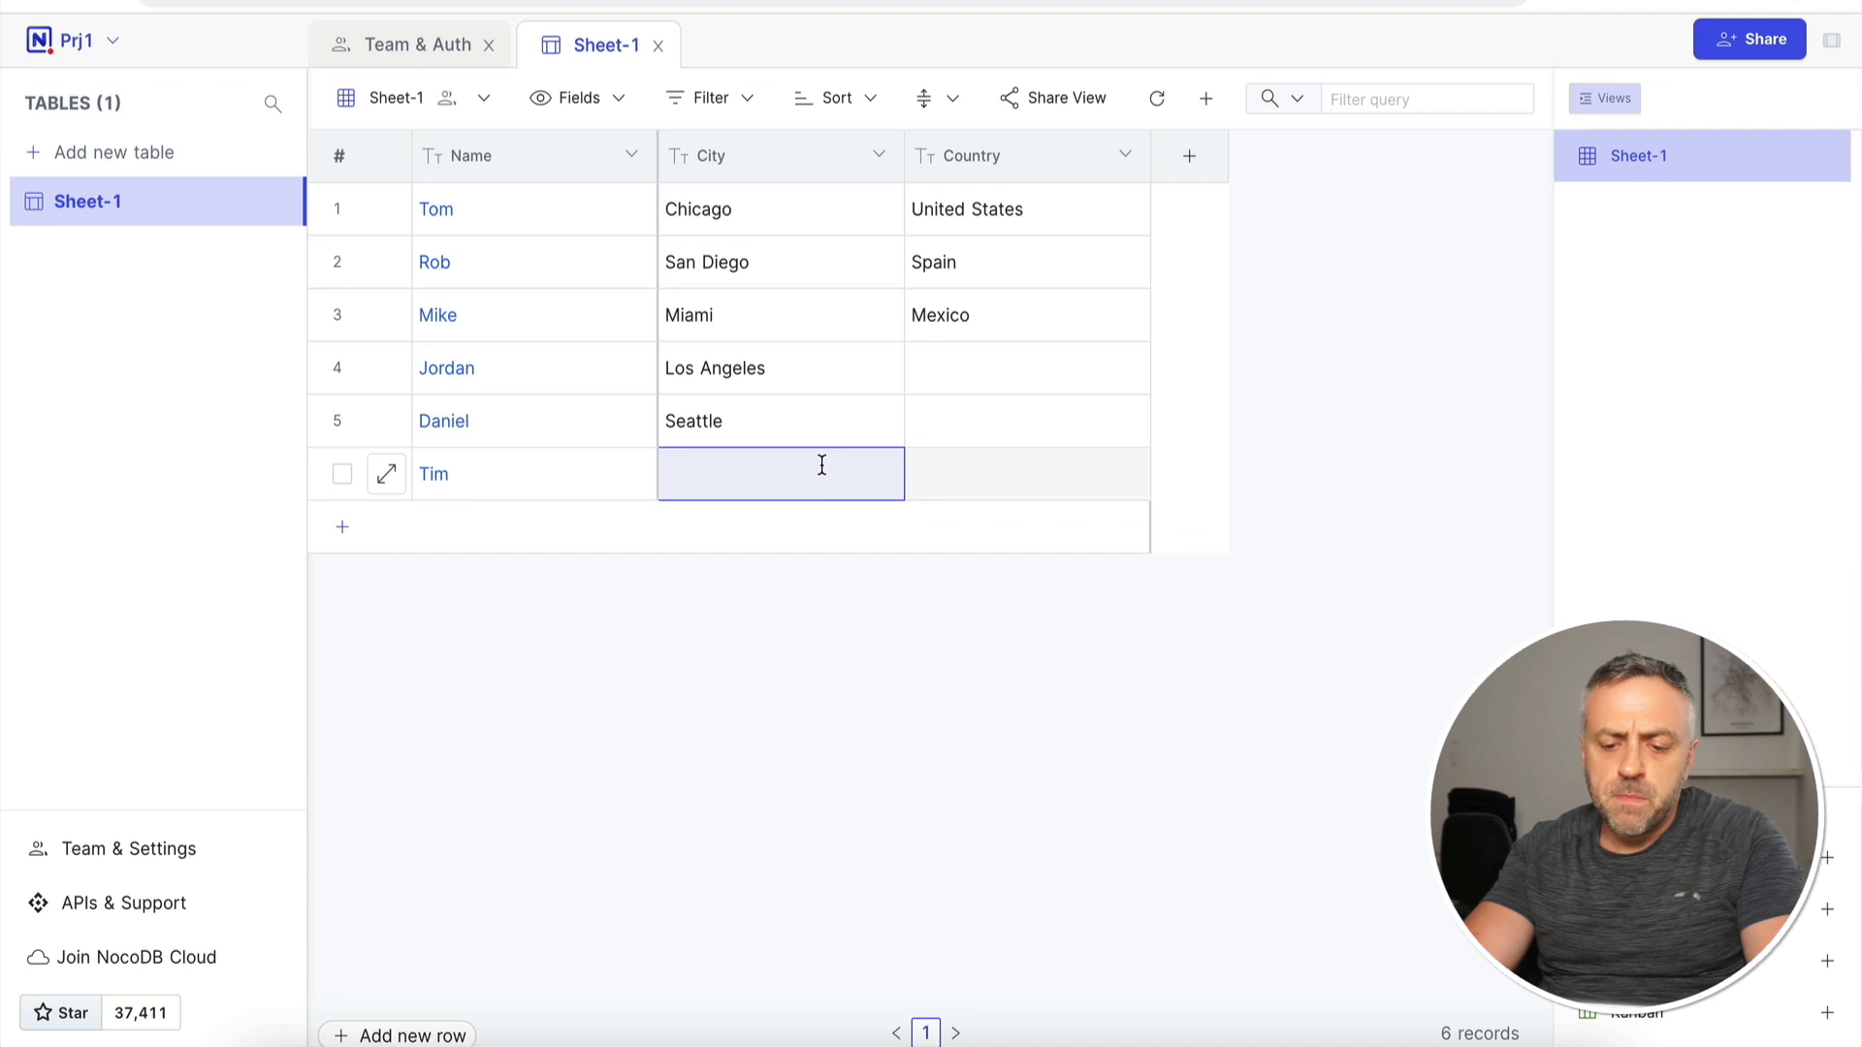
text(Atlanta)
click(1090, 463)
text(U)
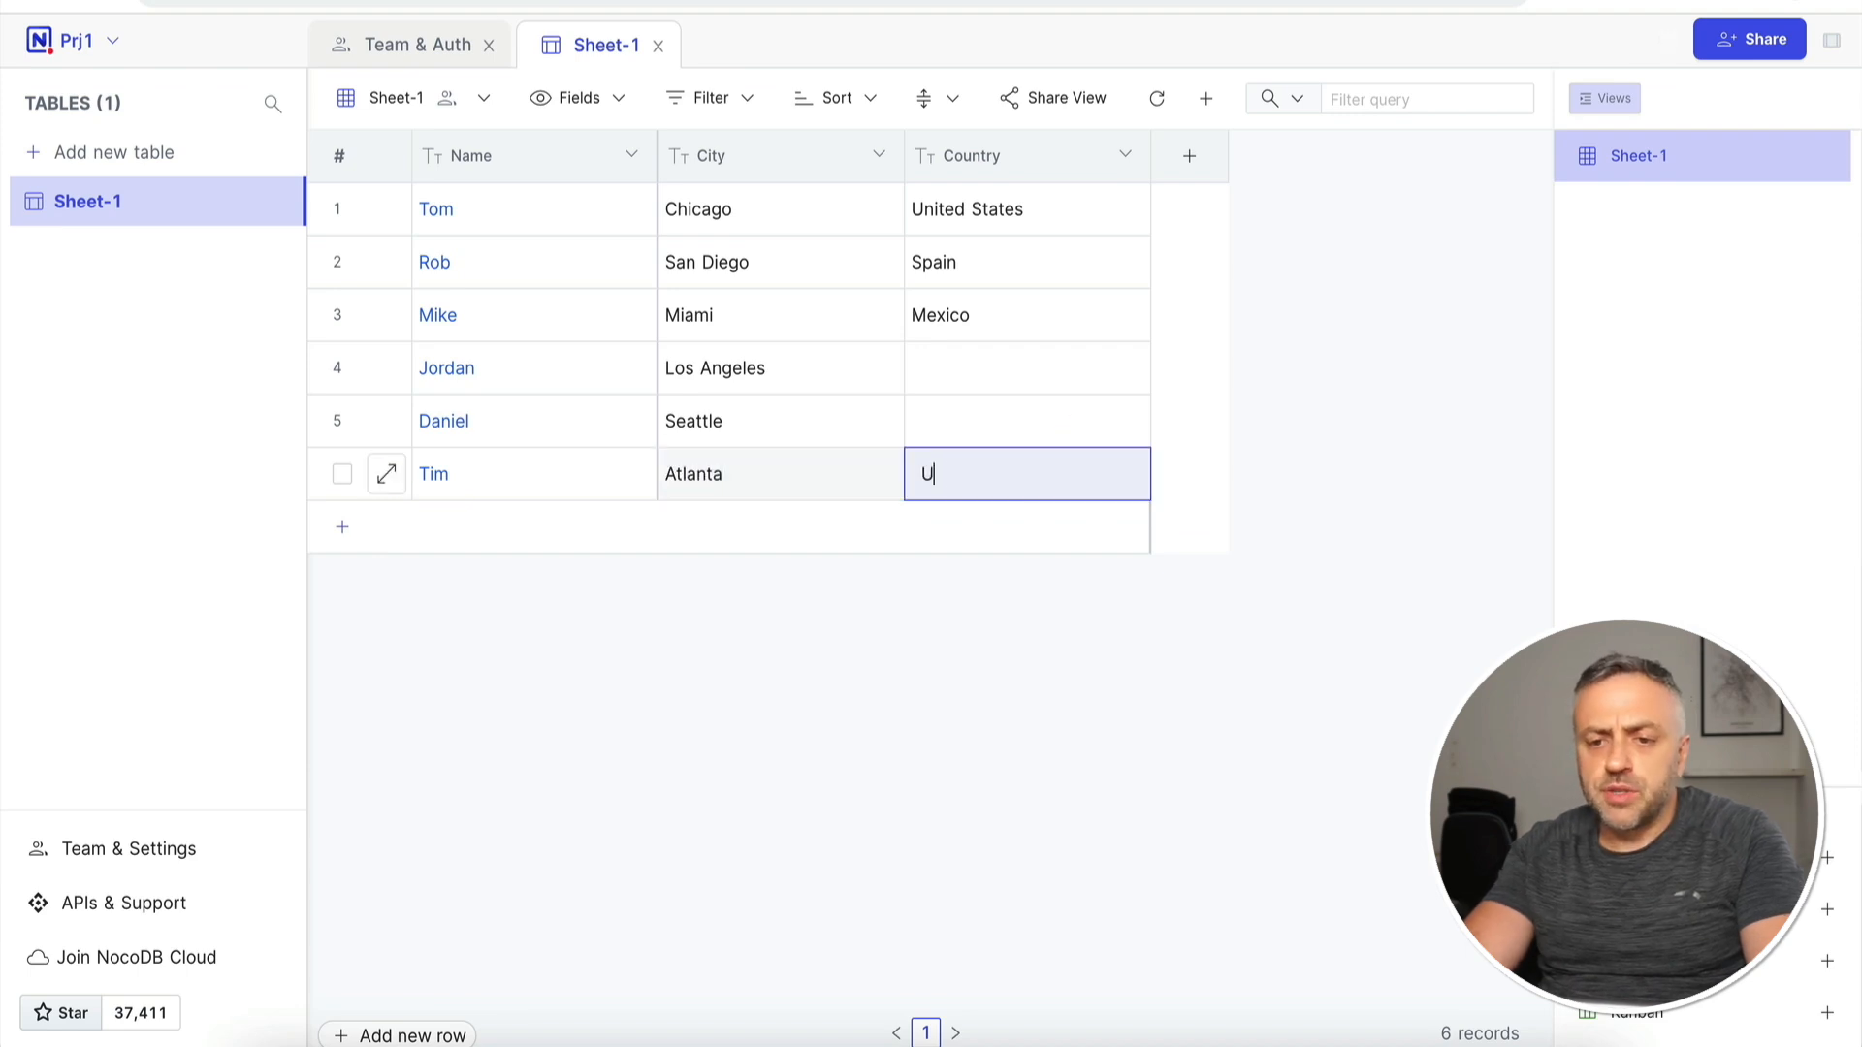
text(nited States)
click(566, 611)
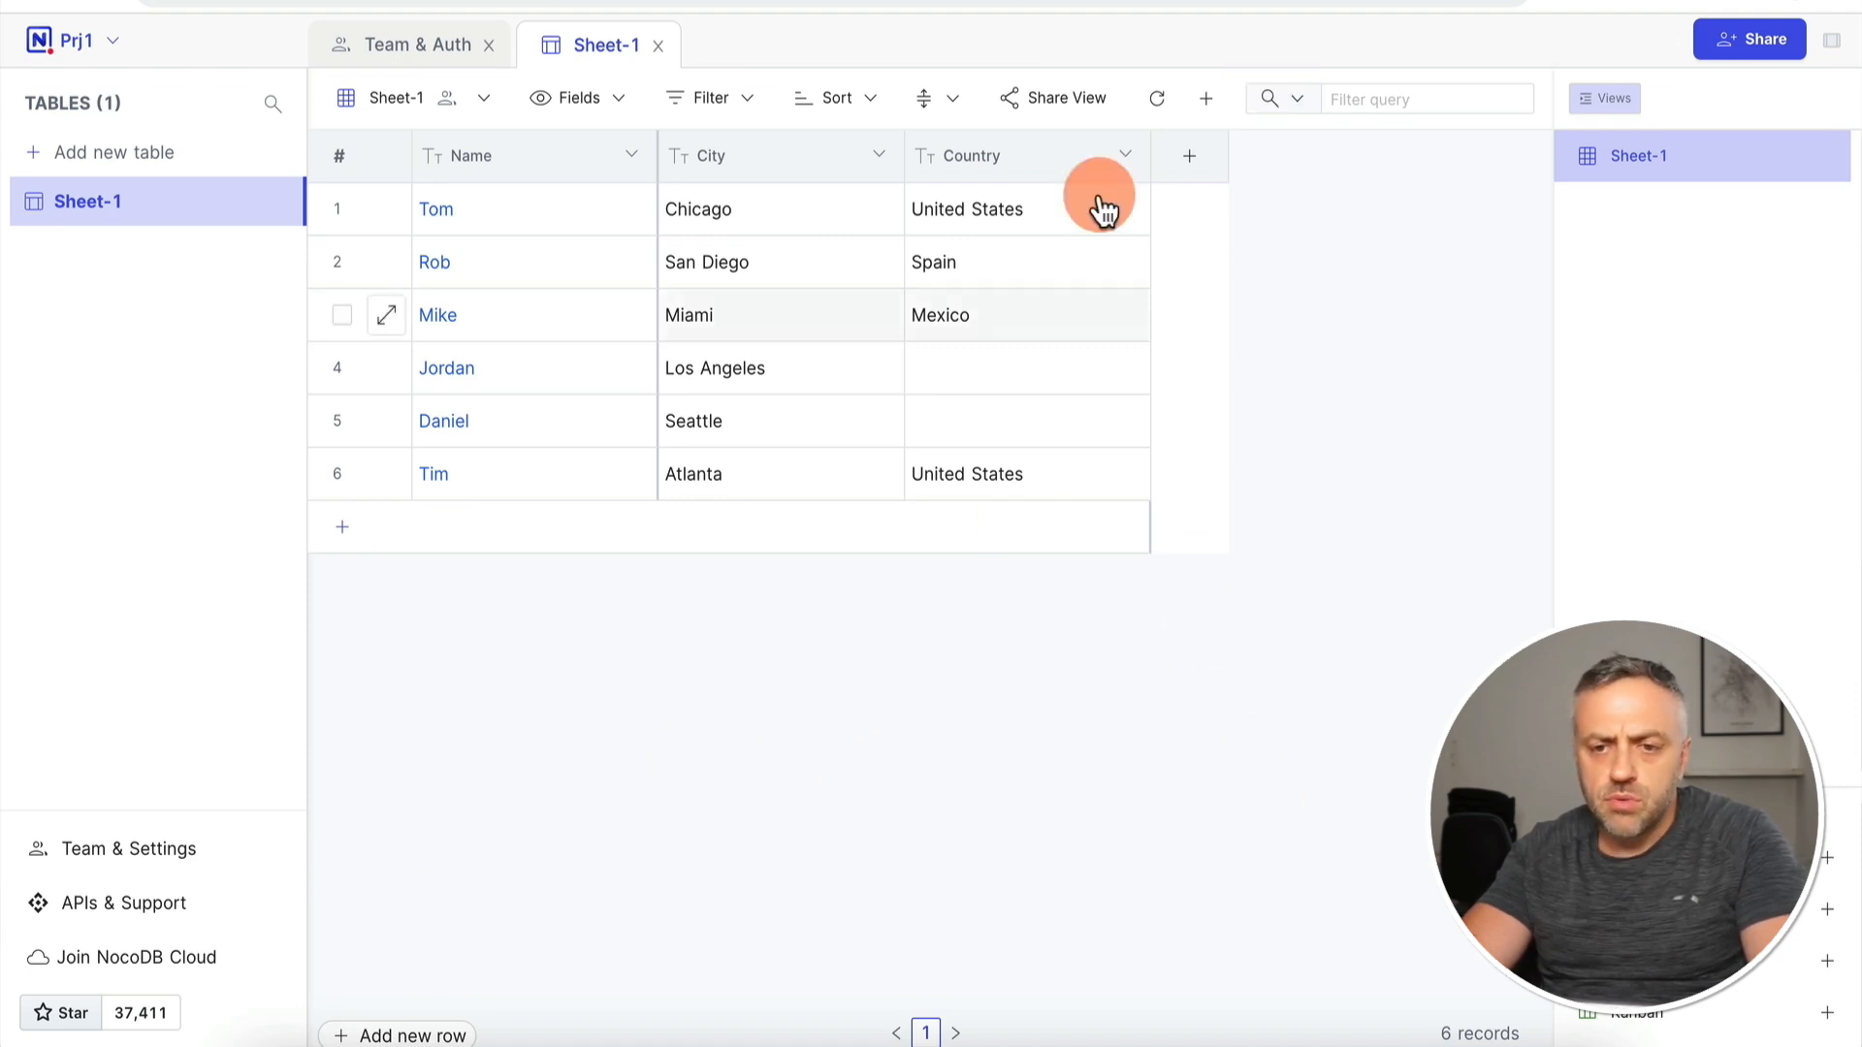
Step: Hide the City field in the Sheet-1 grid and show all fields again
click(576, 101)
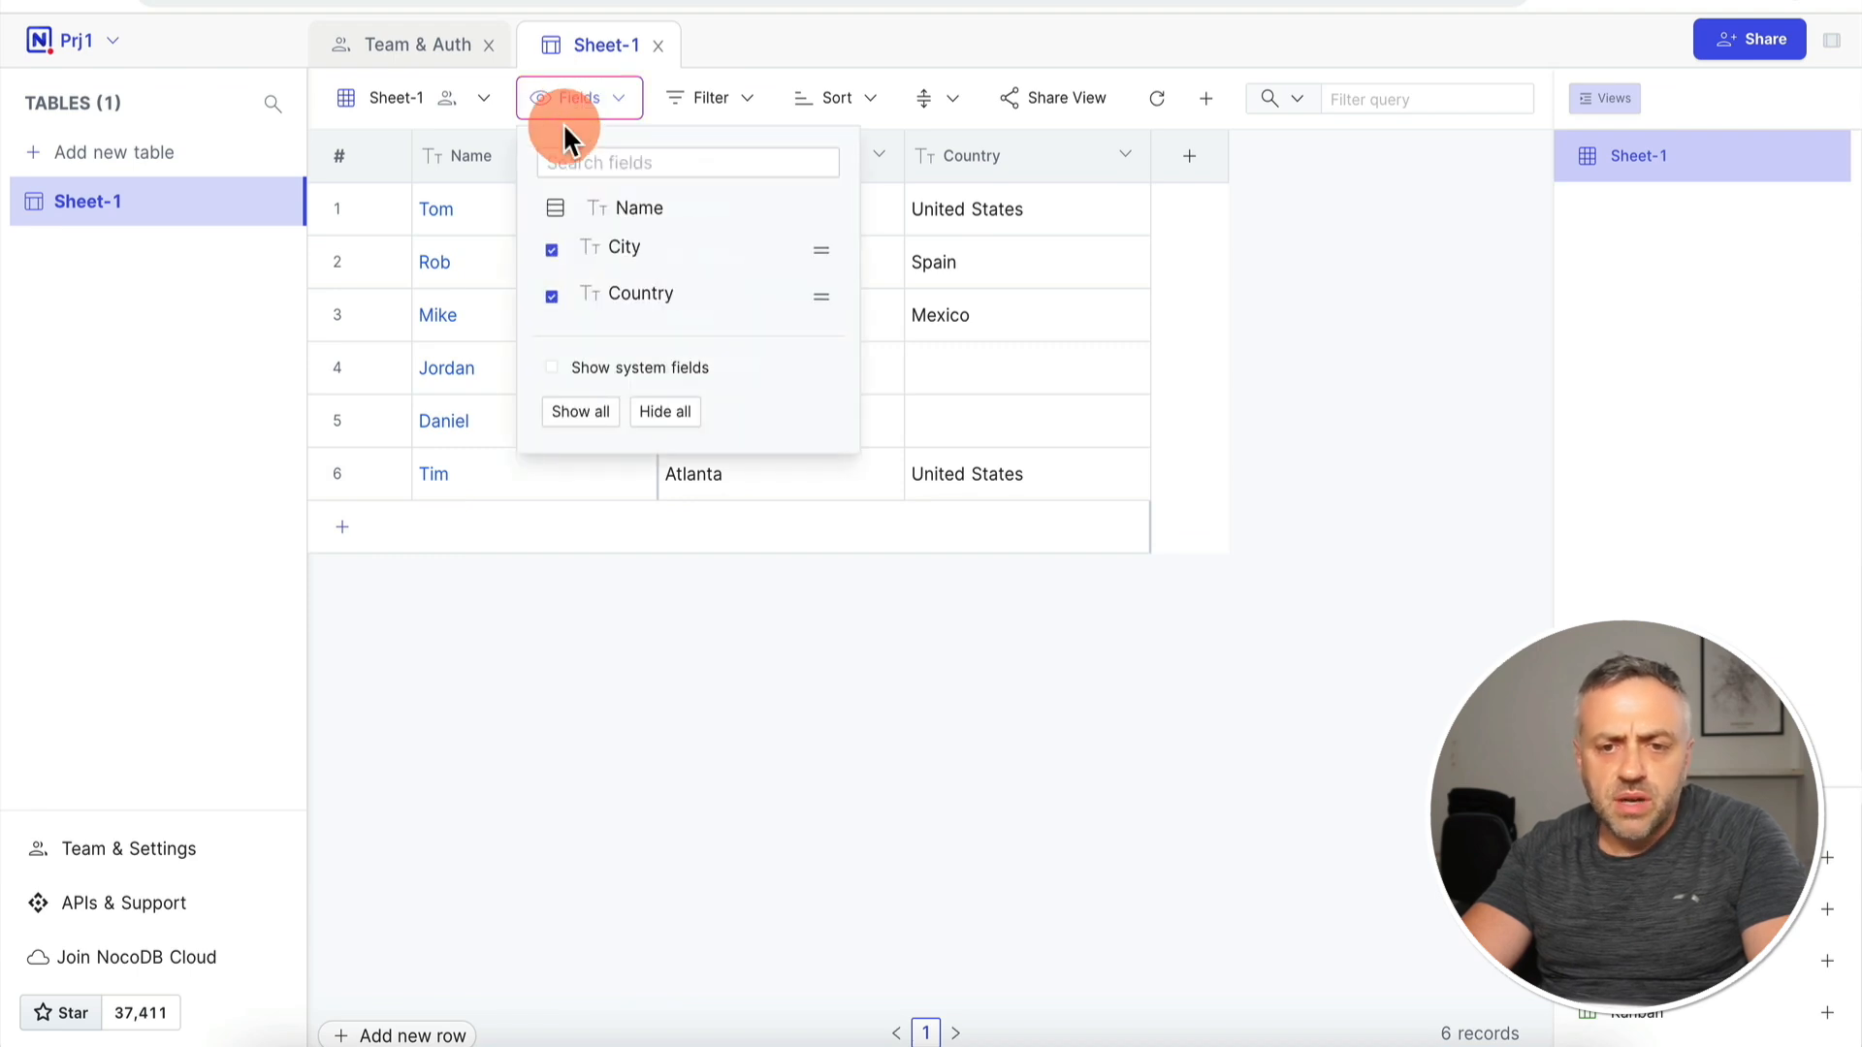
click(551, 249)
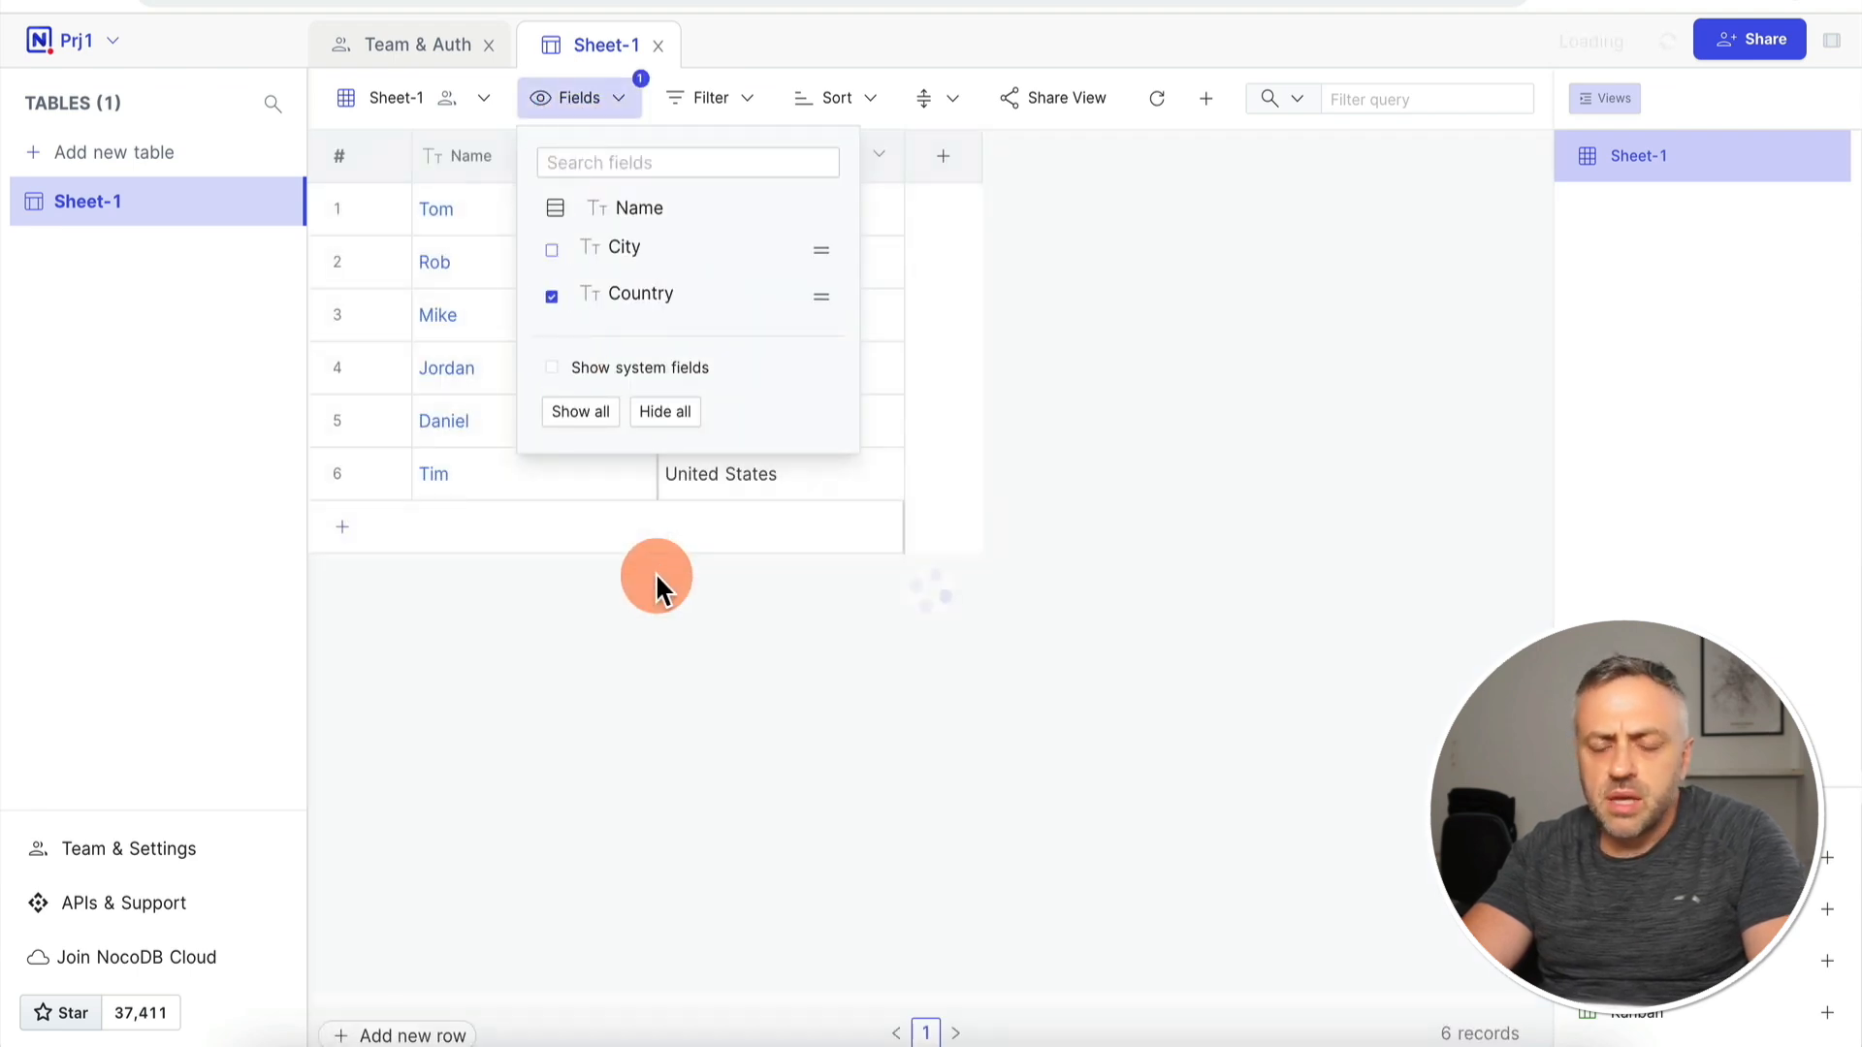
click(687, 541)
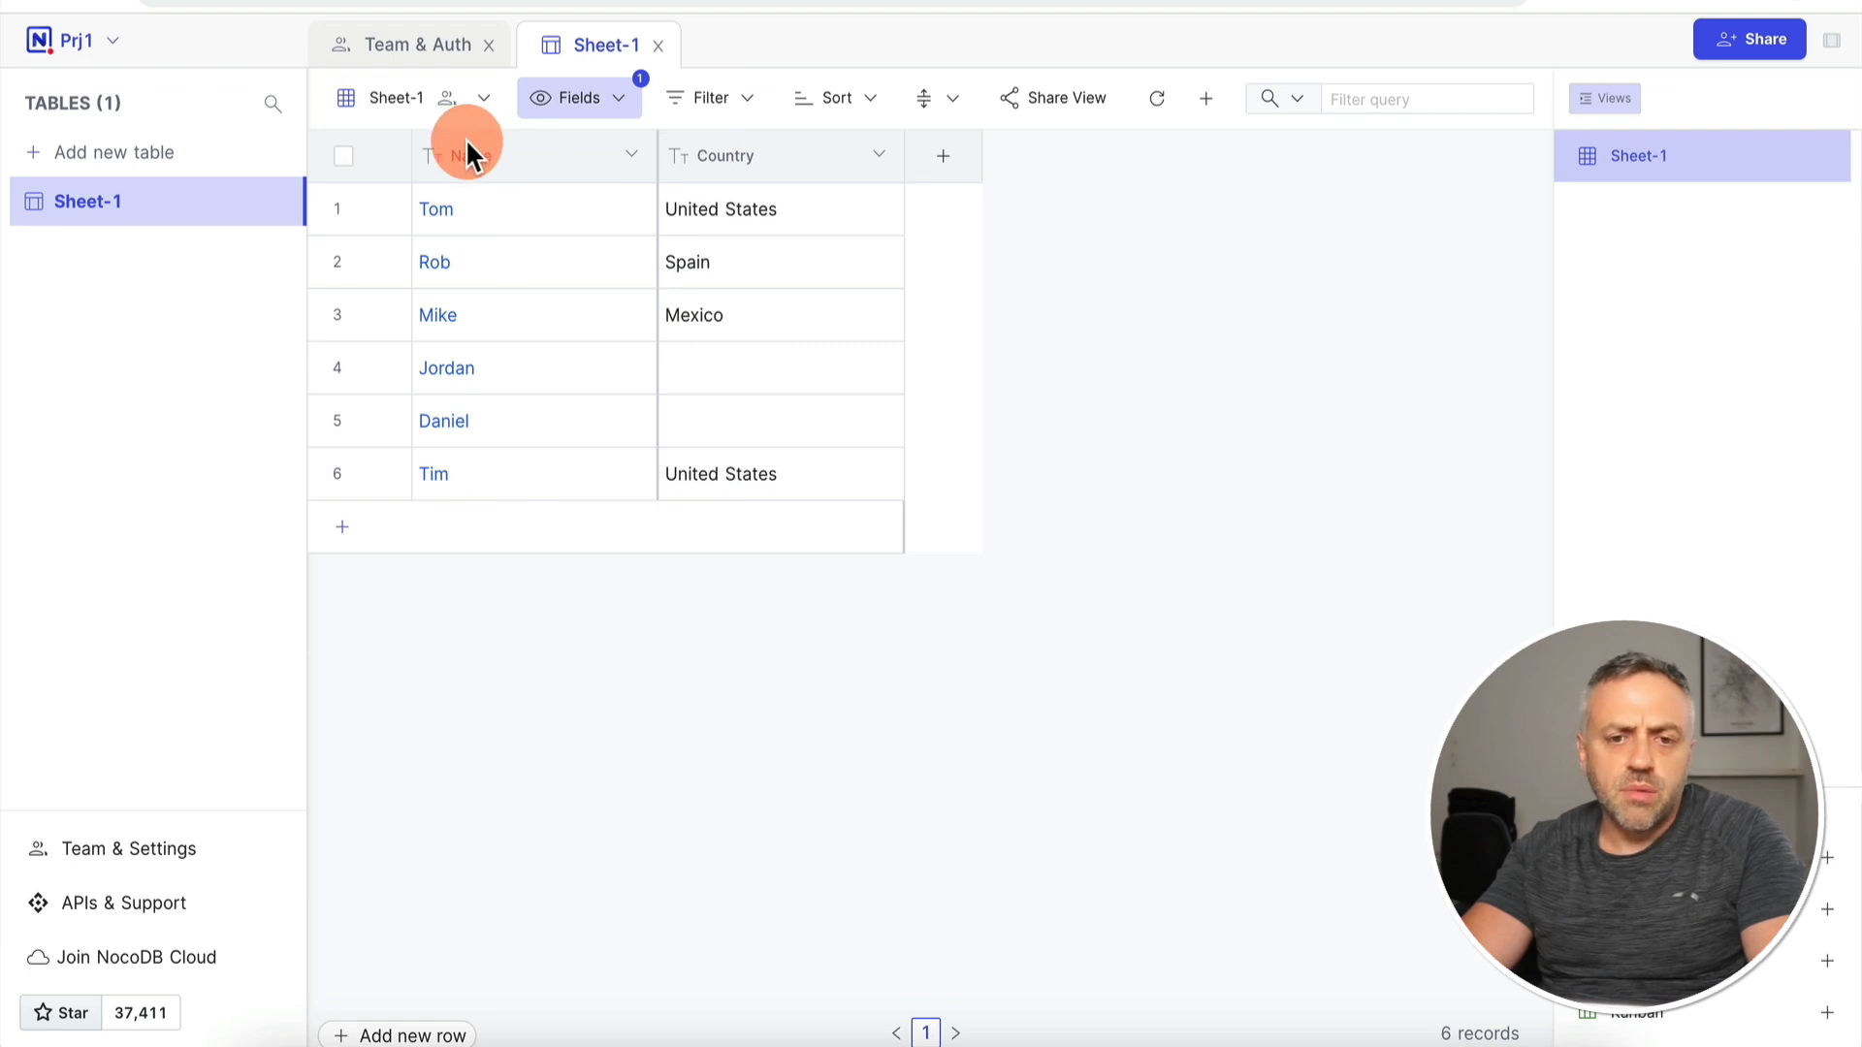
click(595, 112)
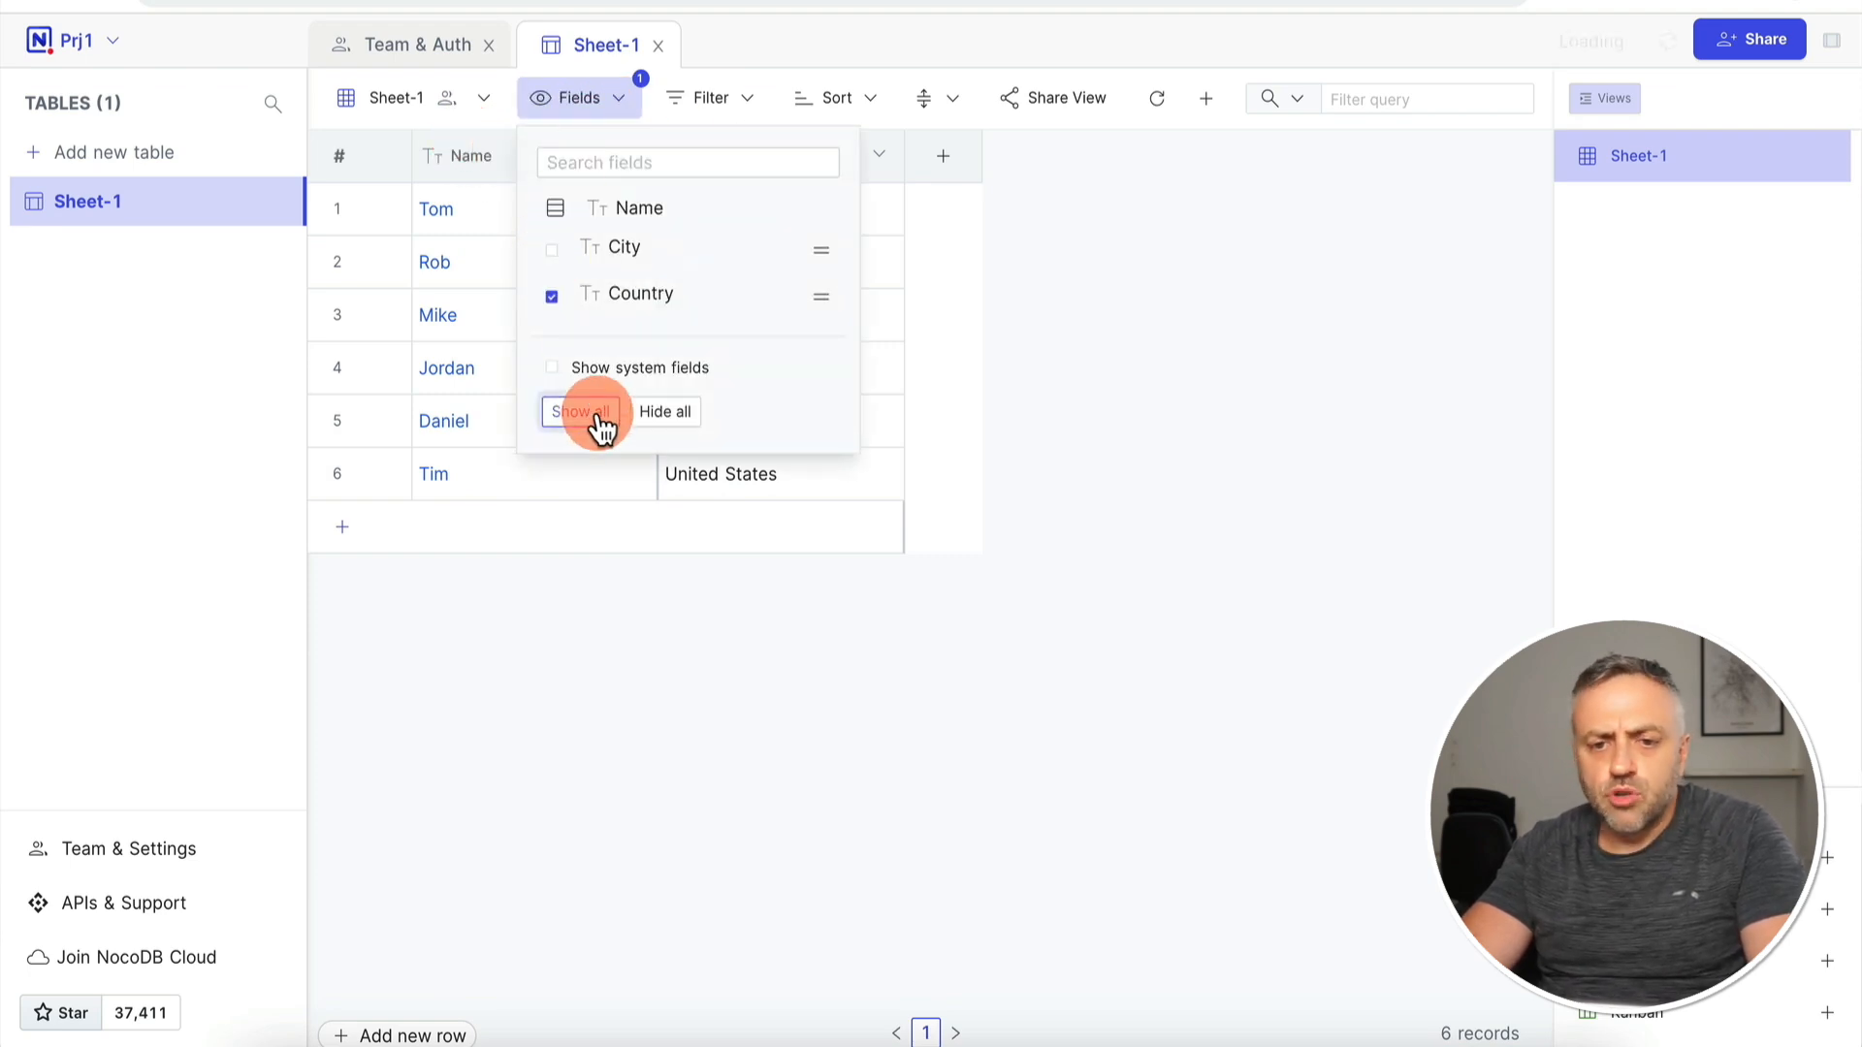
click(551, 251)
click(608, 649)
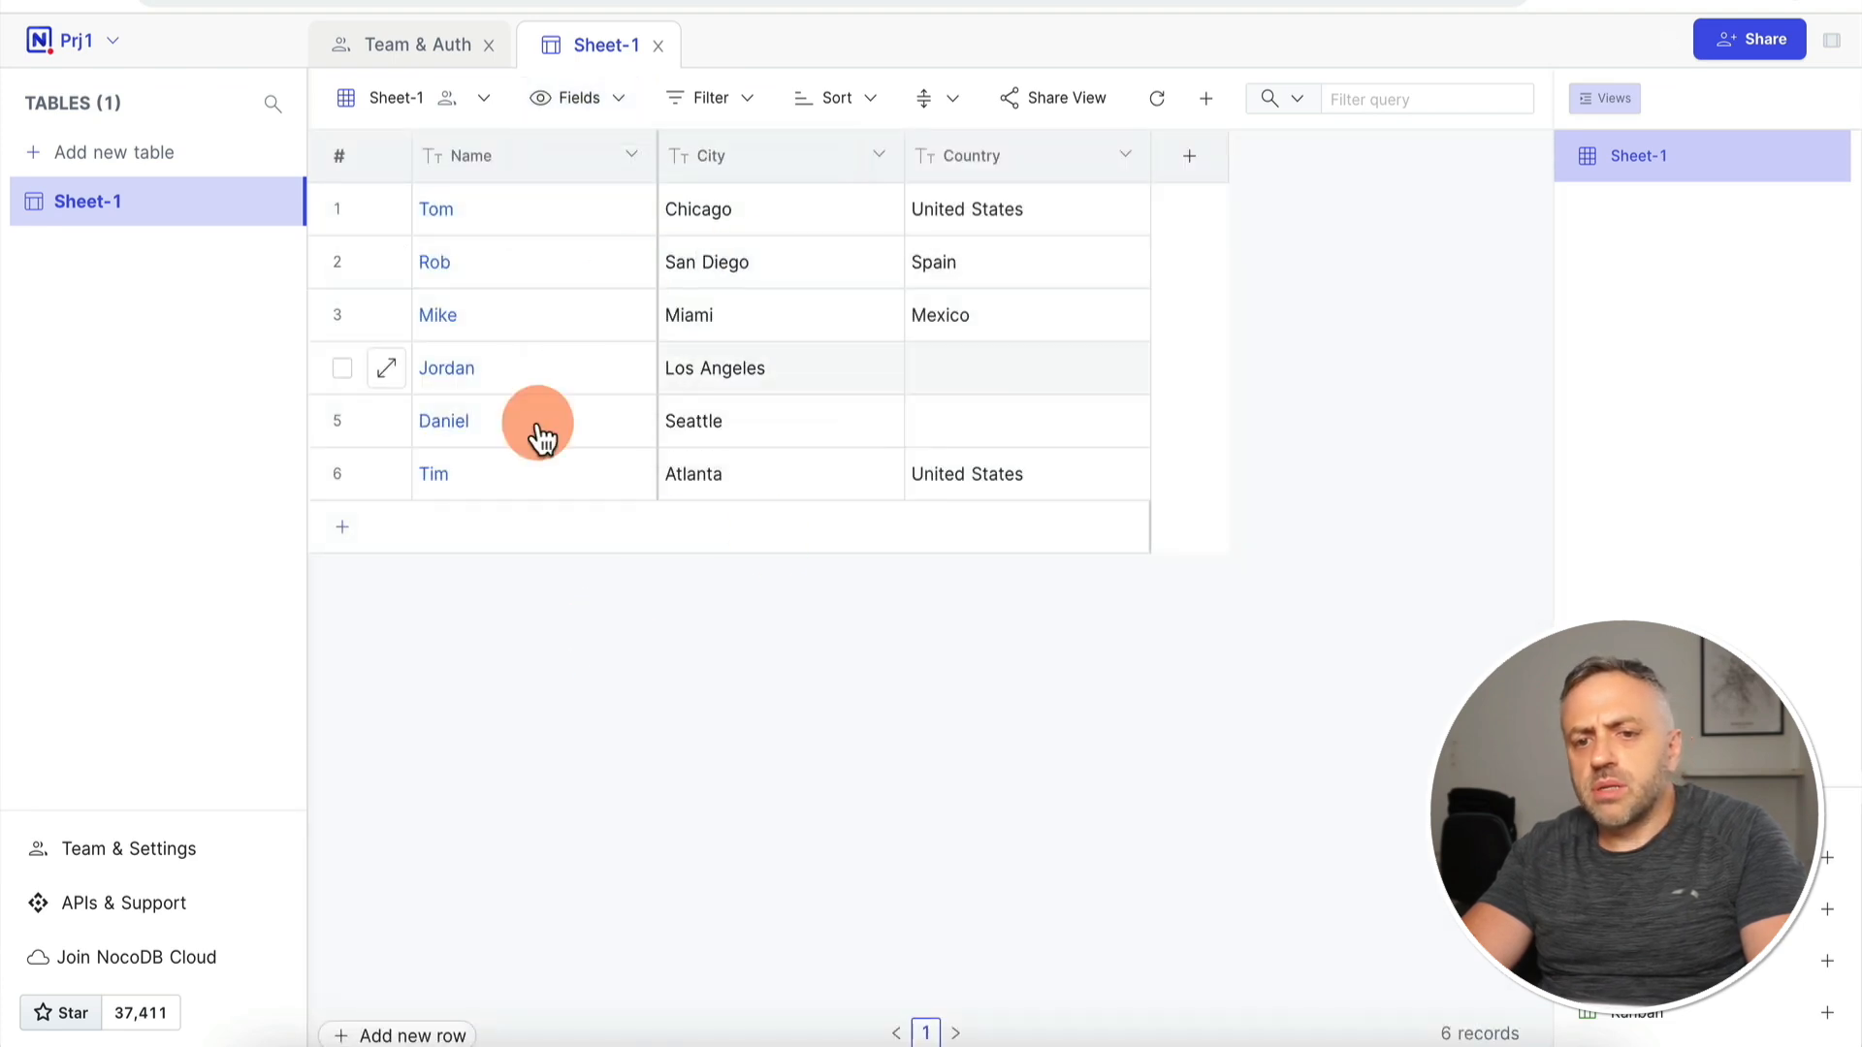
Step: Filter Sheet-1 to rows whose Name is equal to the added person's first name, and remove the filter again
click(725, 114)
click(770, 194)
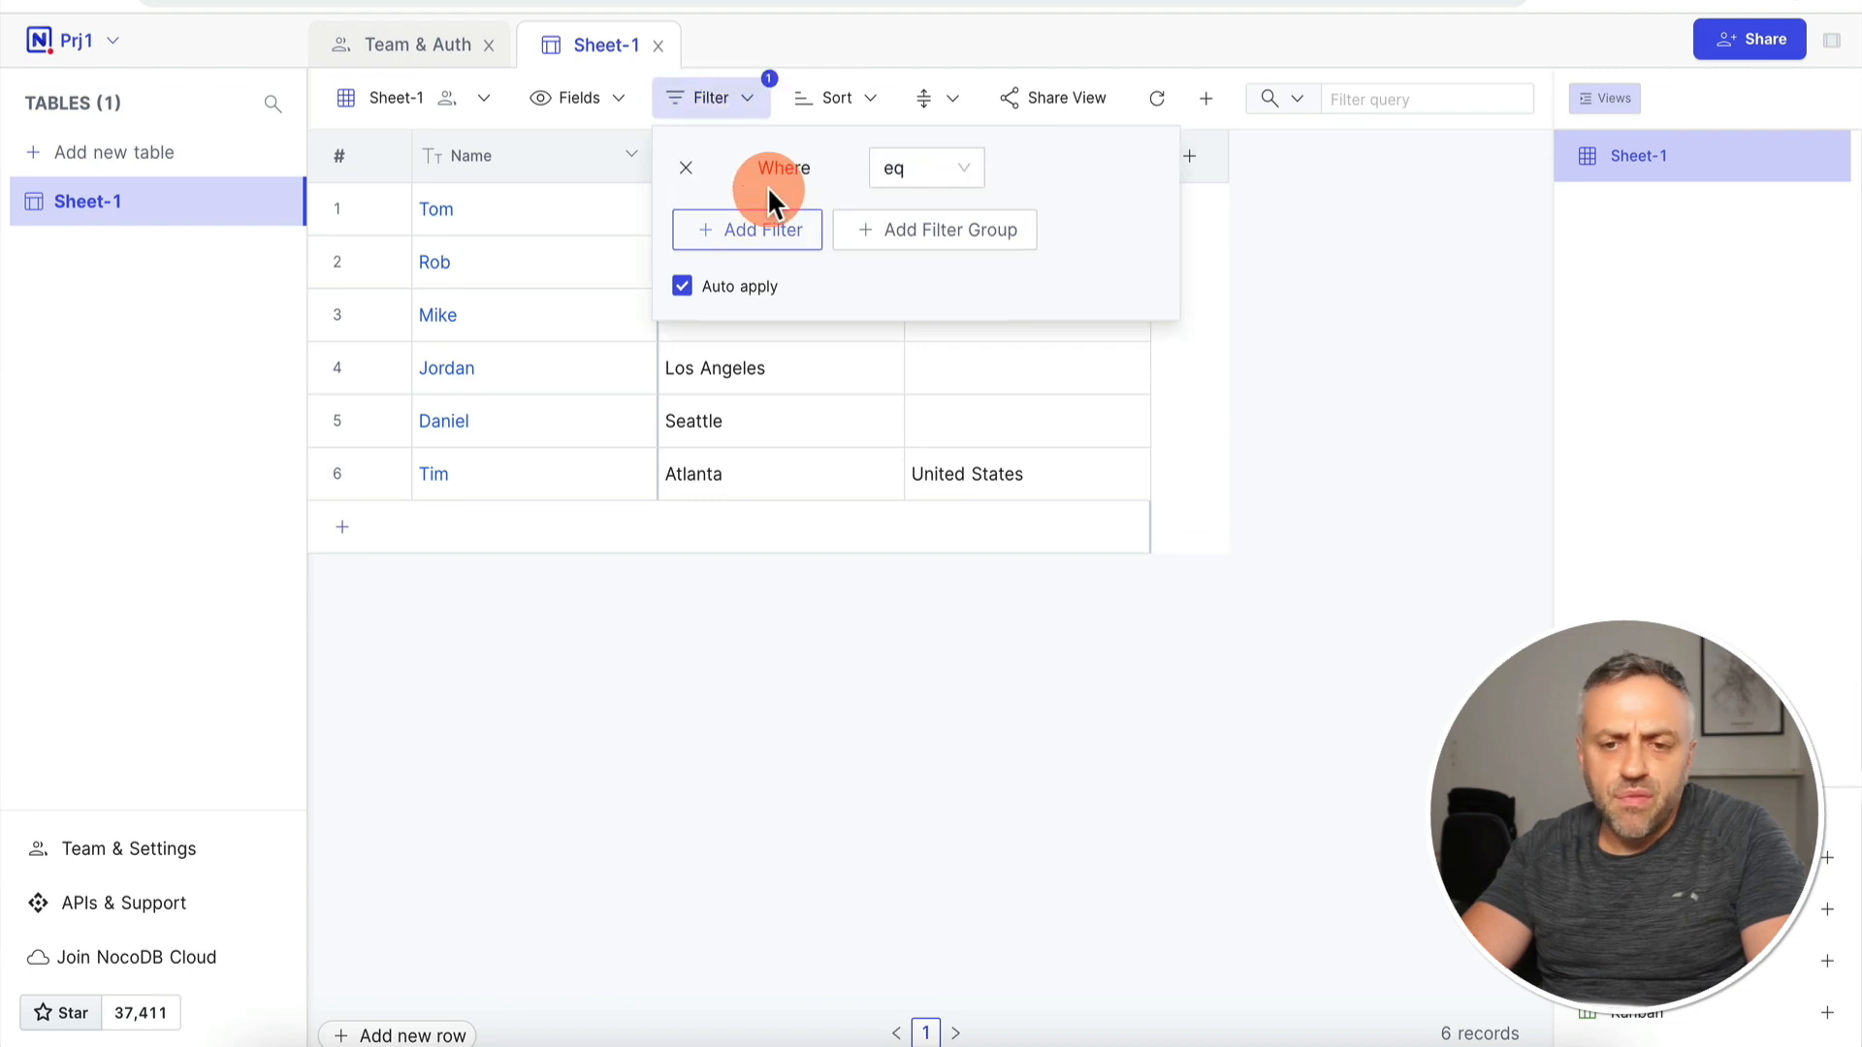
click(1178, 177)
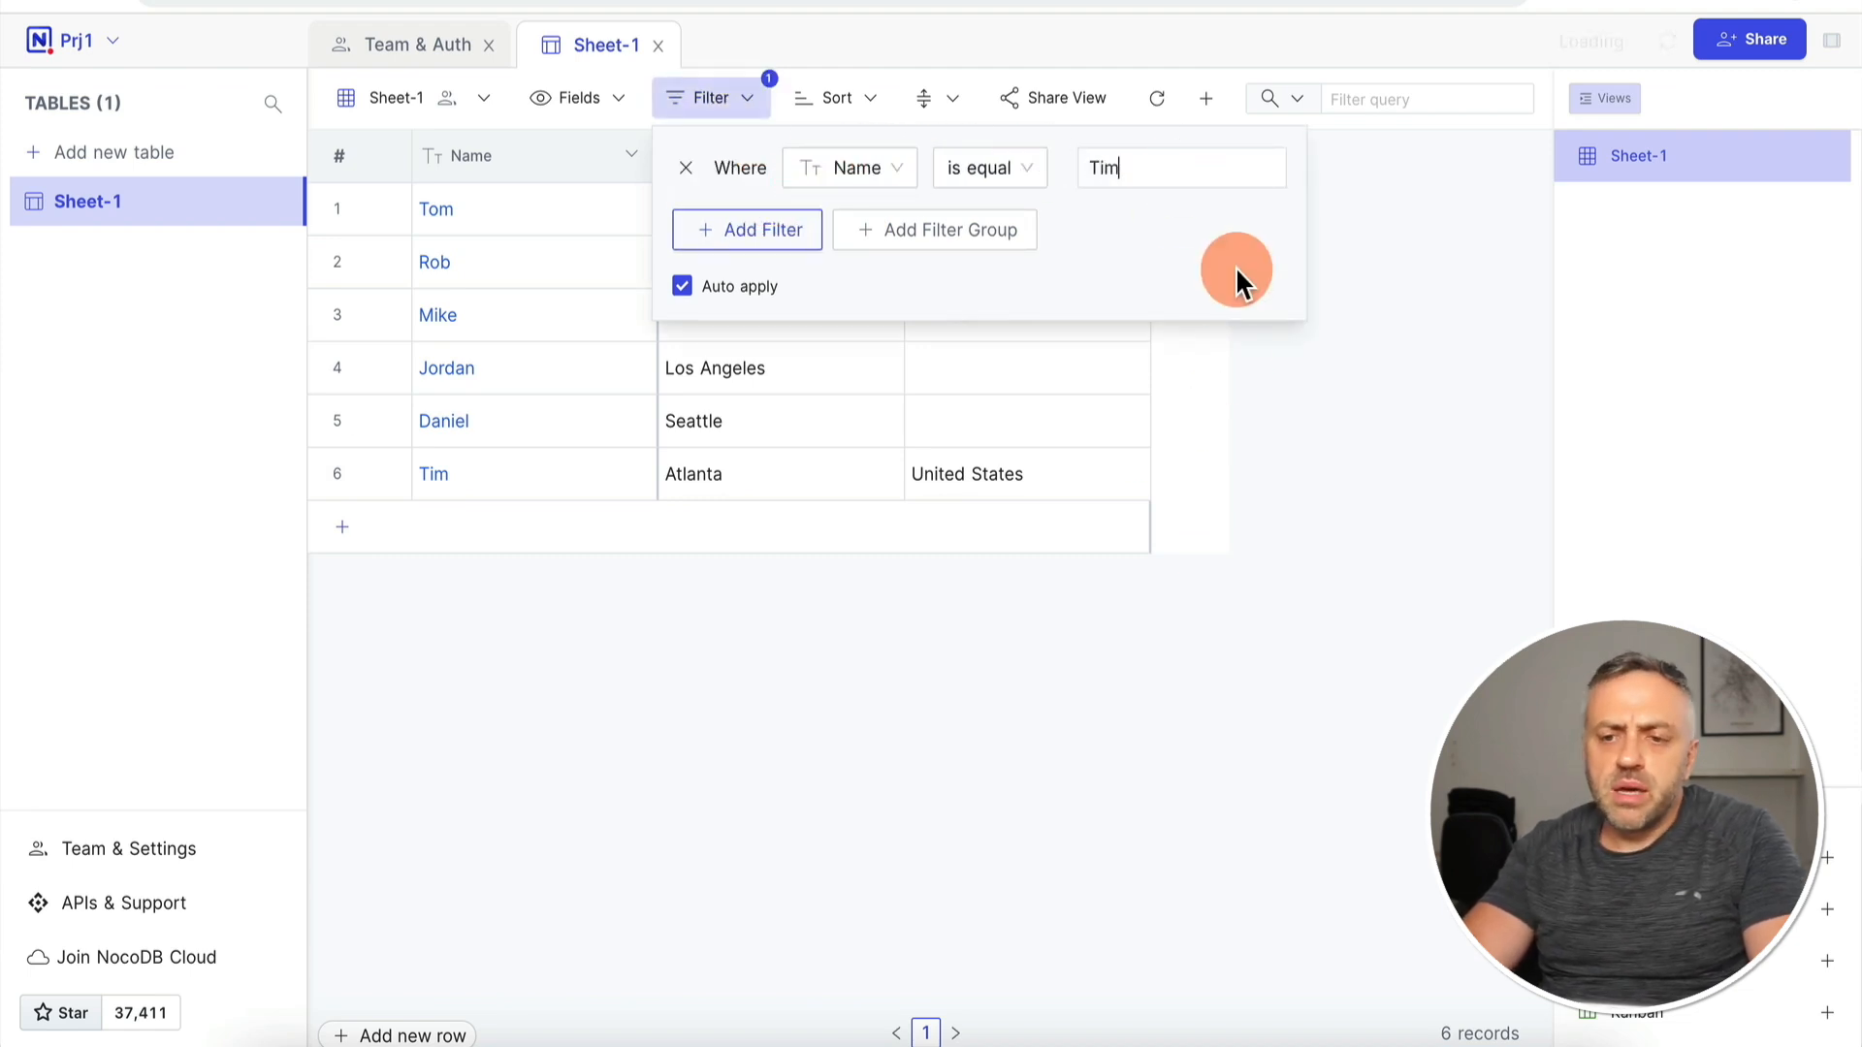
click(1403, 283)
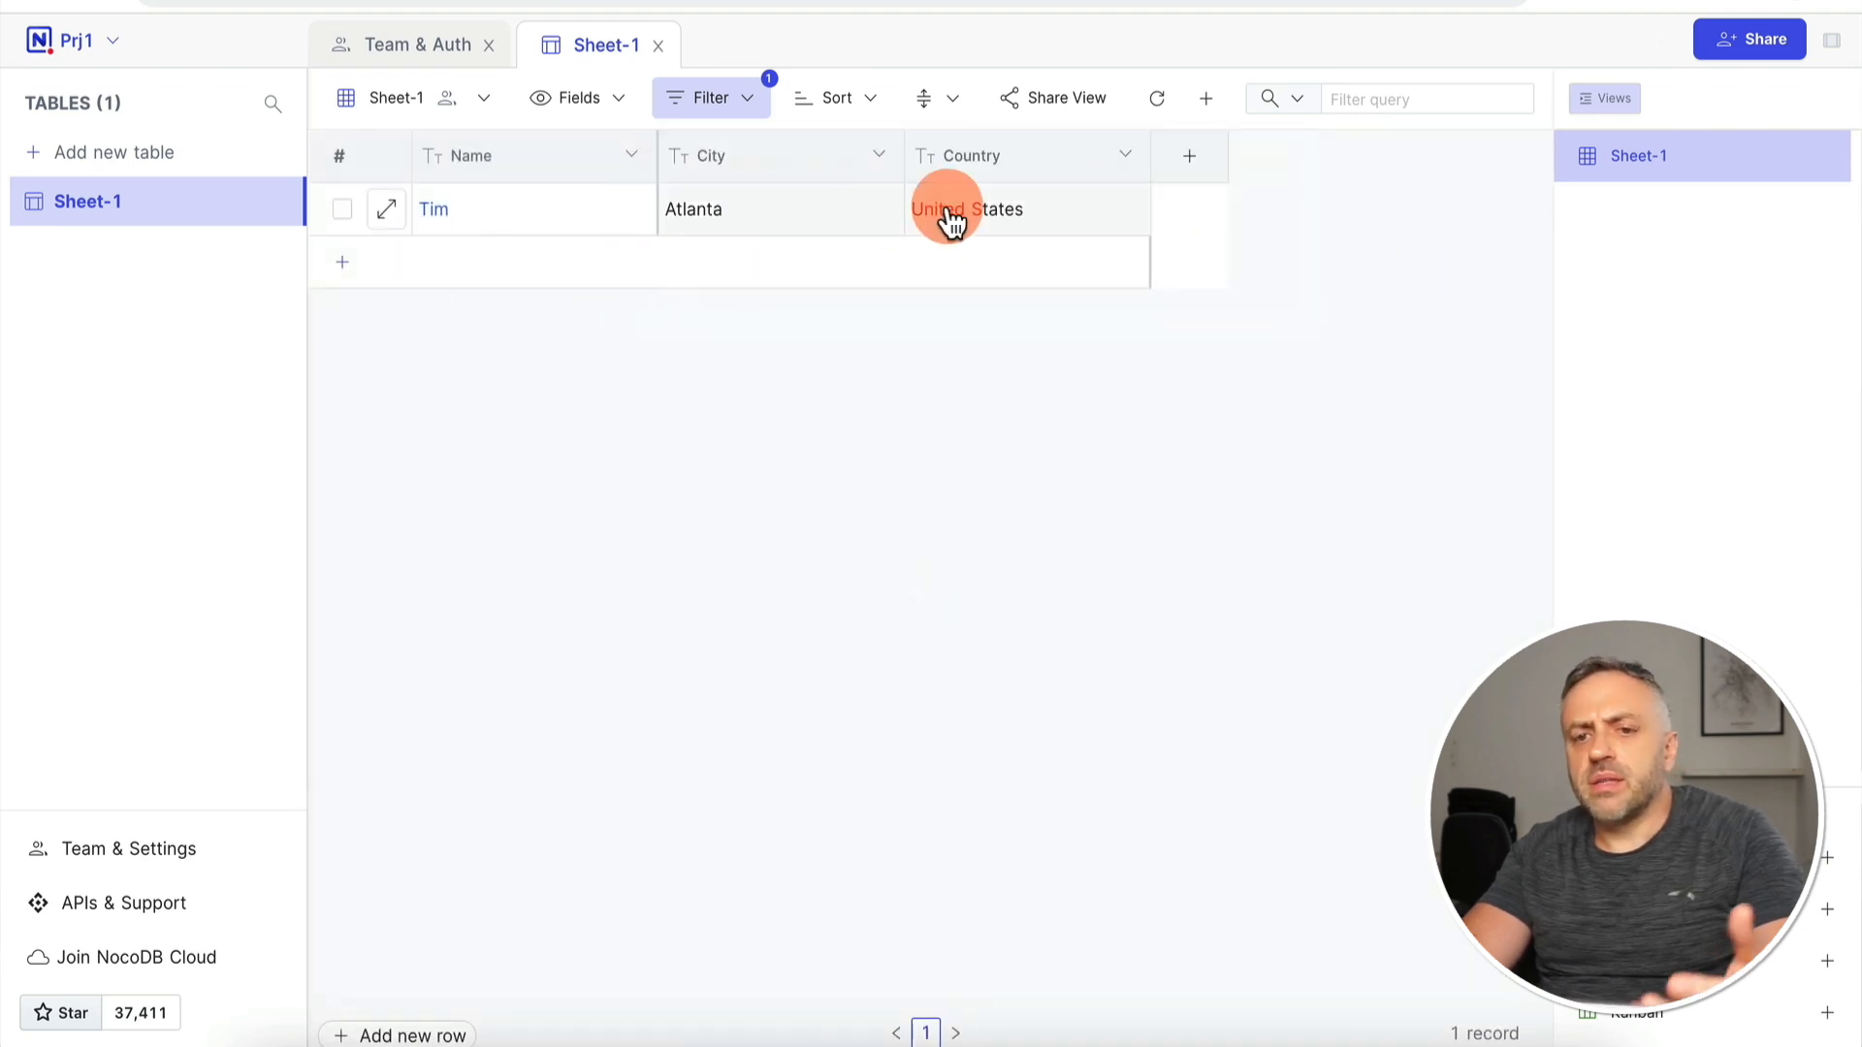
click(747, 107)
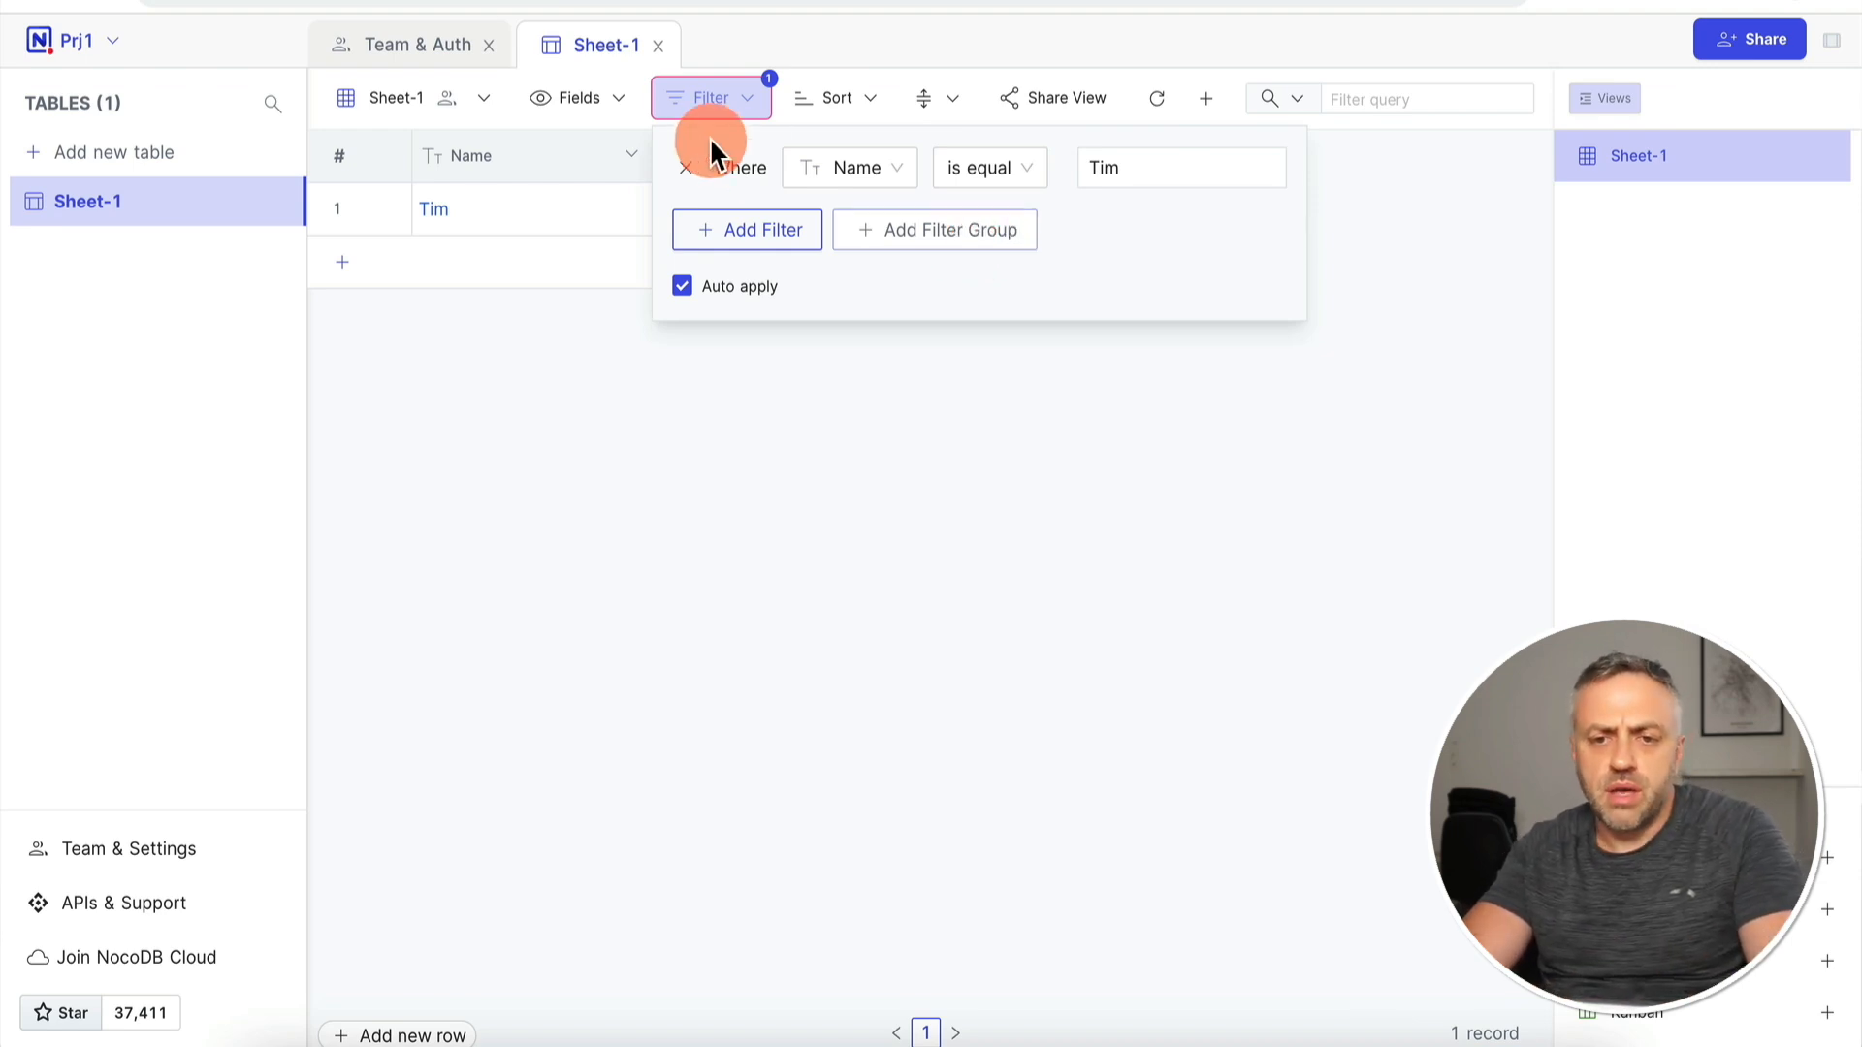
click(685, 168)
Step: Sort Sheet-1 by Name, switch the order to Z → A, and remove the sort again
click(842, 101)
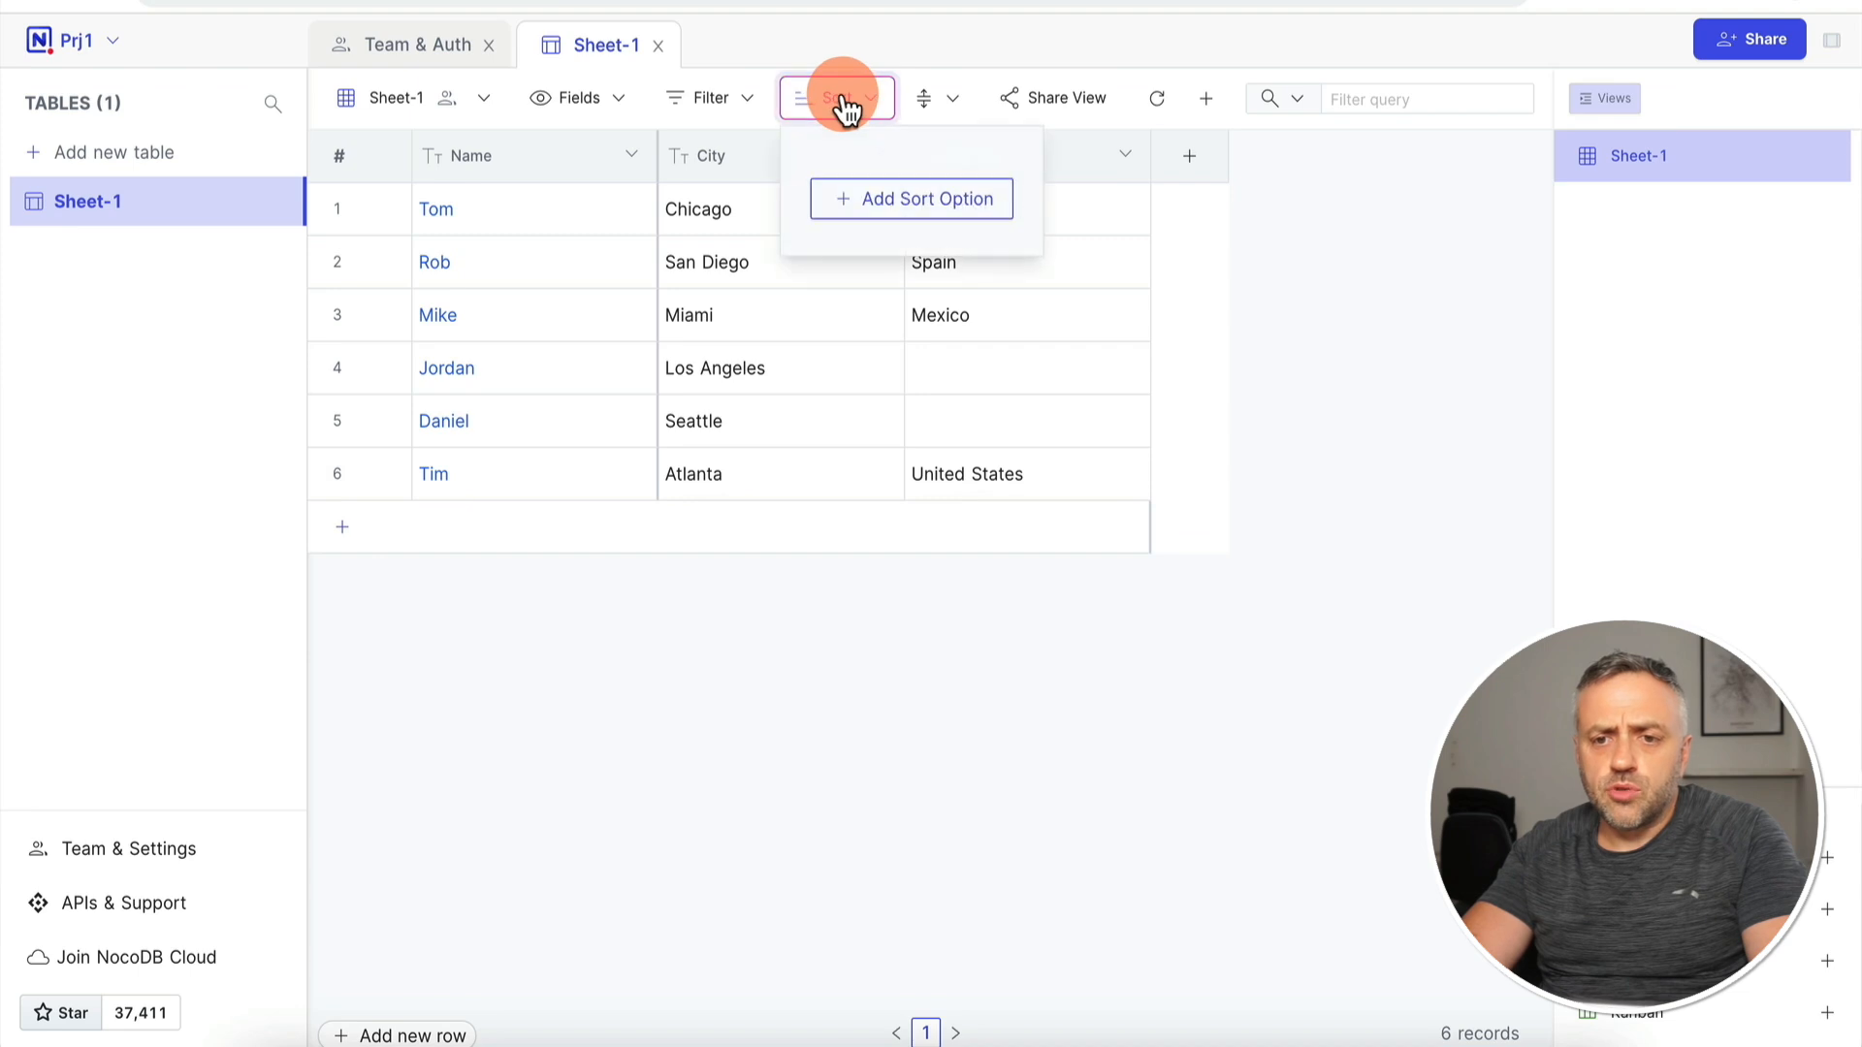
click(878, 198)
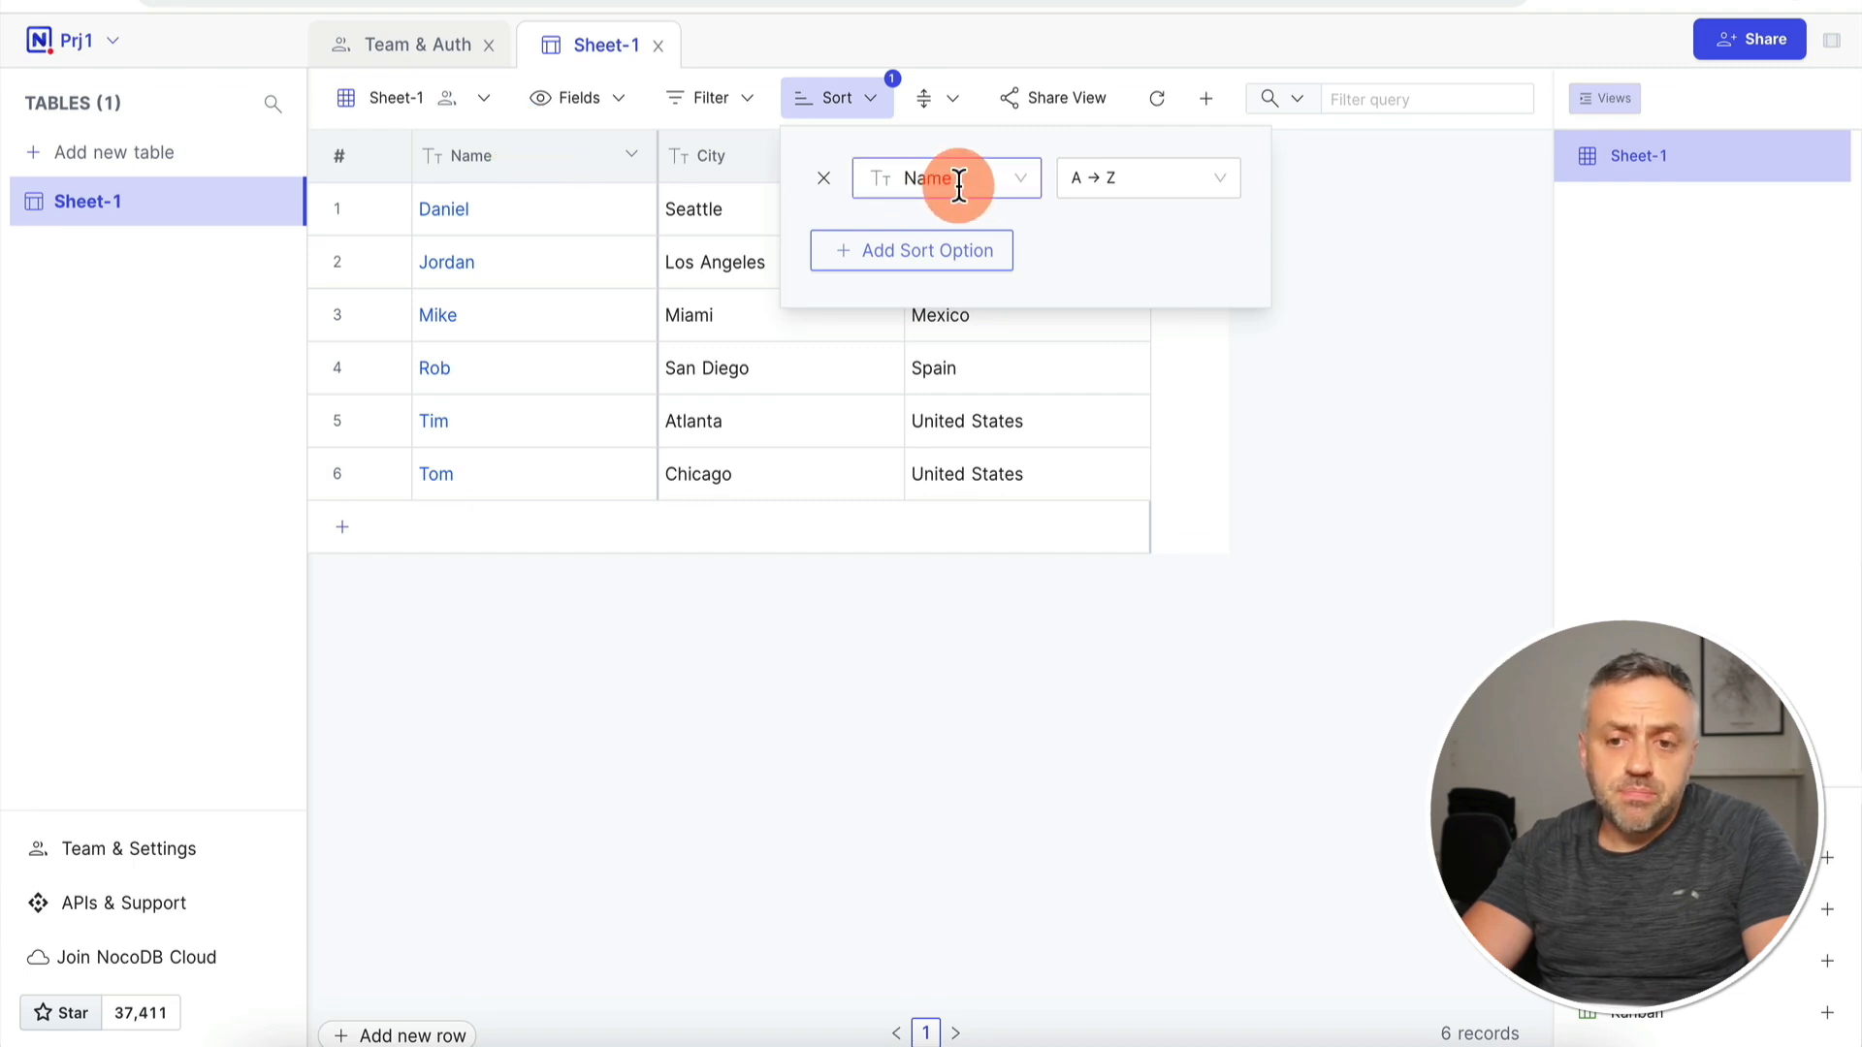
click(1152, 179)
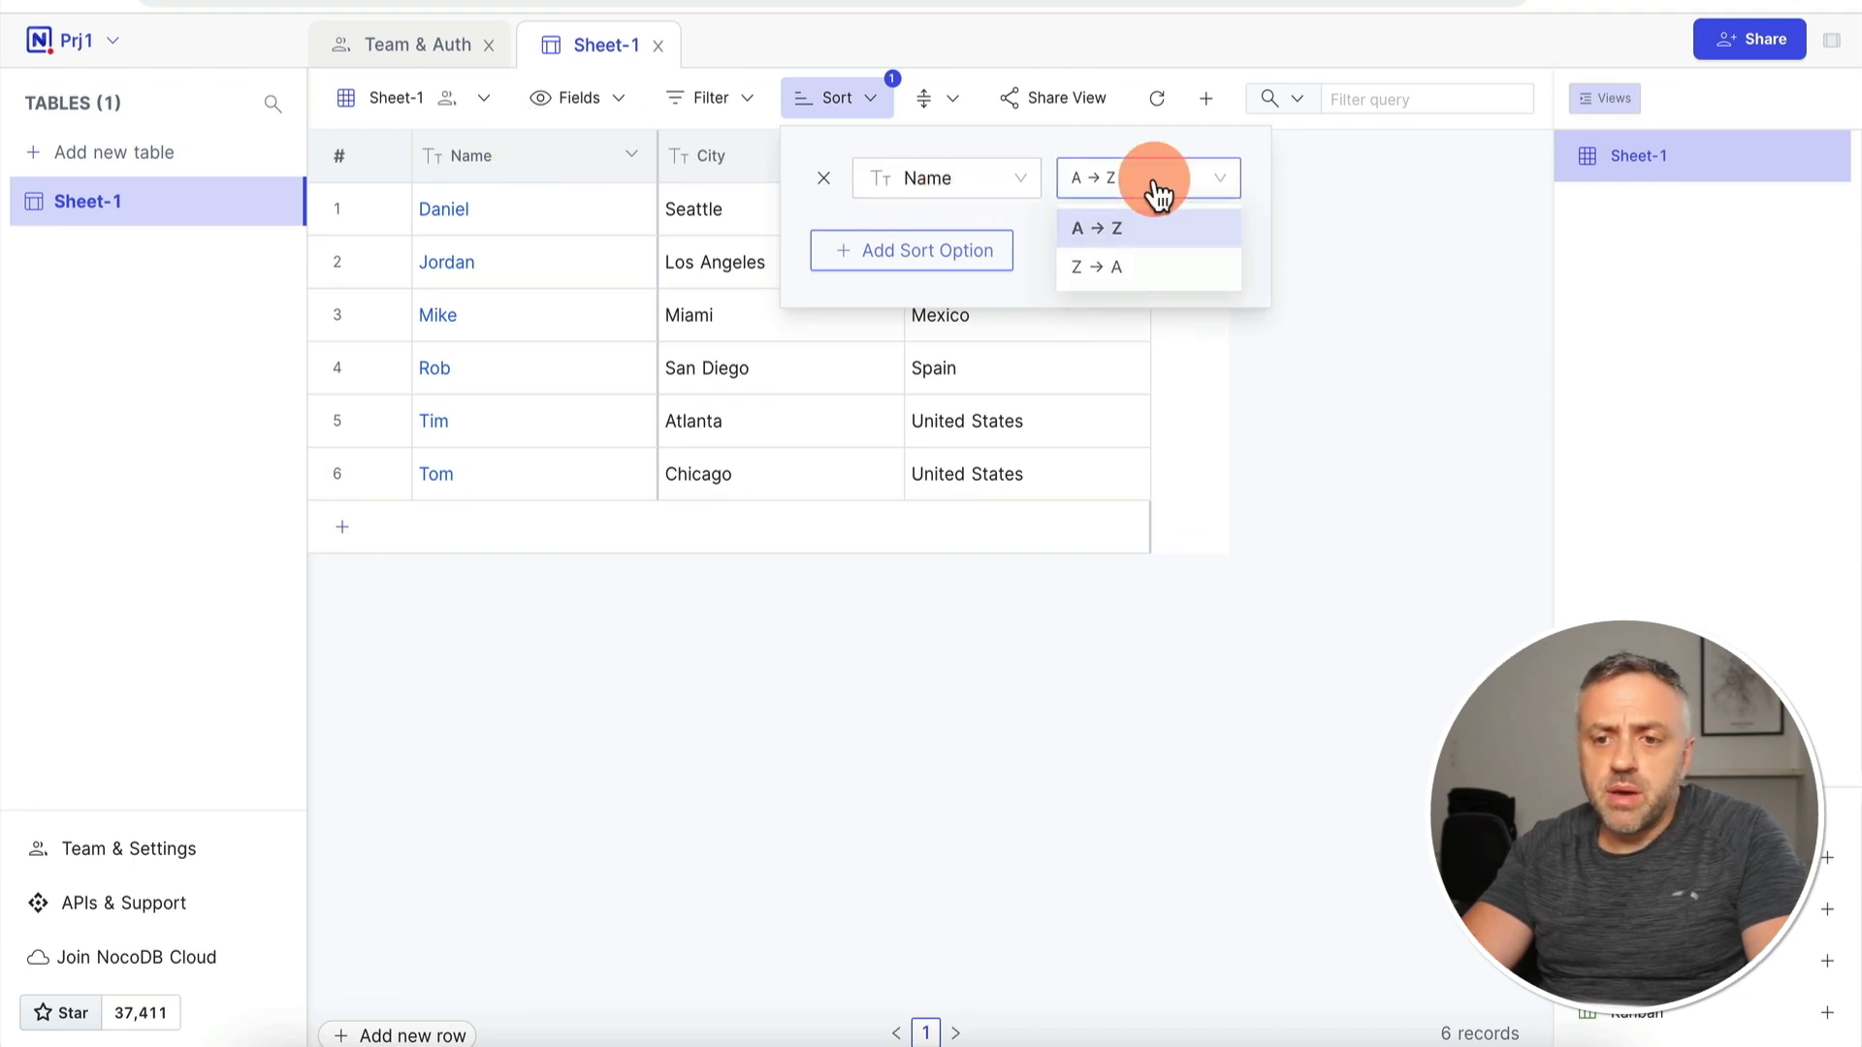
click(1141, 275)
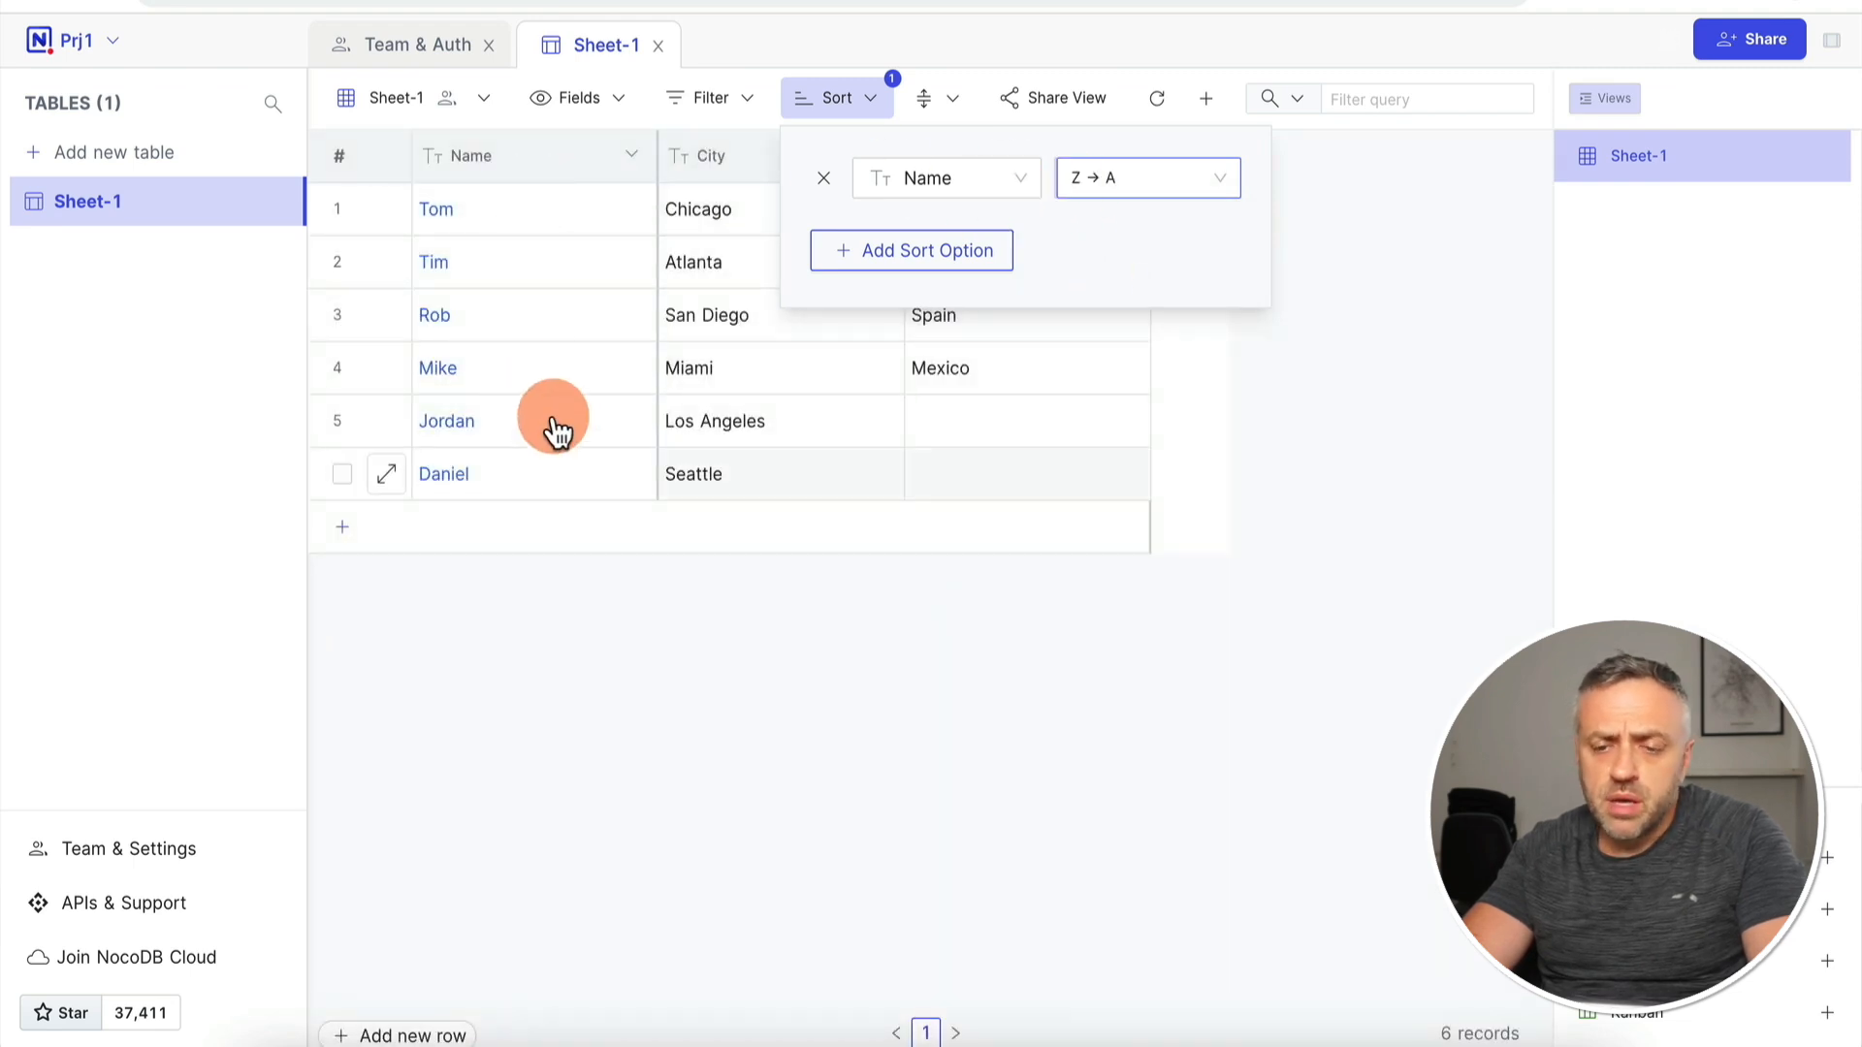
click(823, 177)
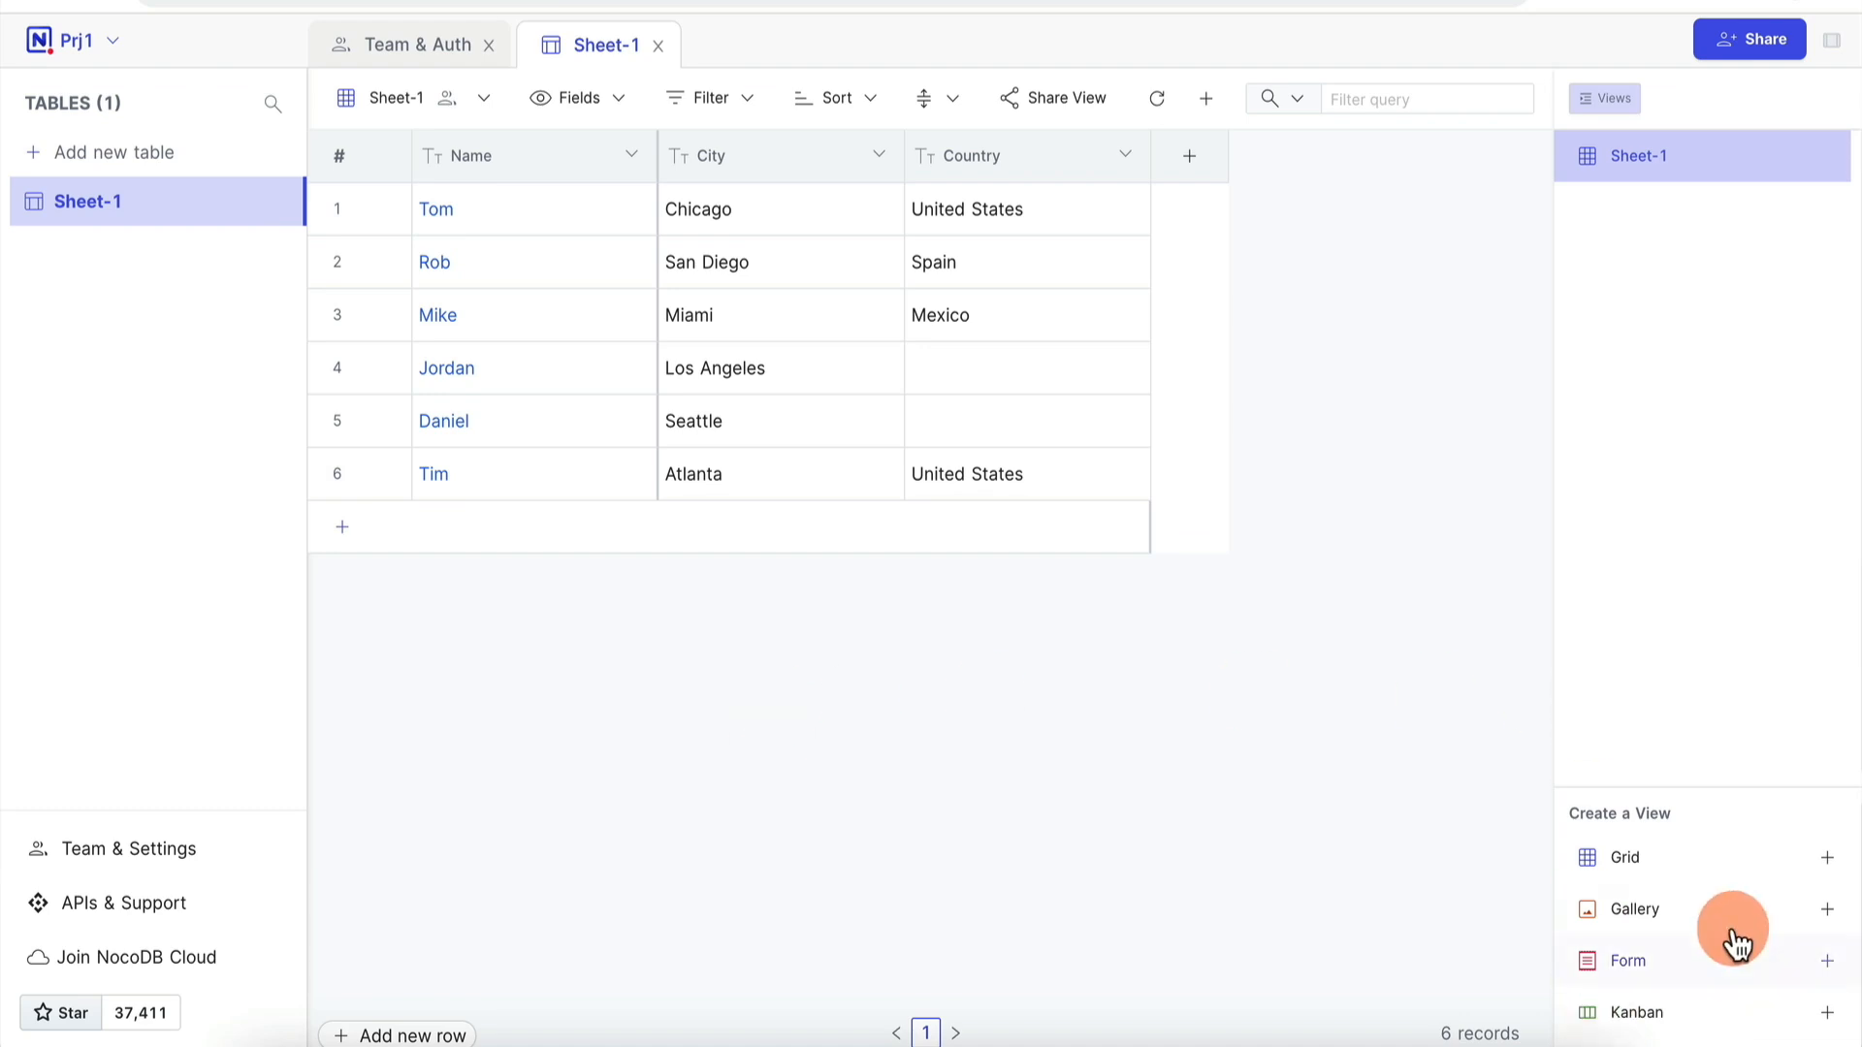
Step: Create a new table named Sheet-2 in the project
click(121, 158)
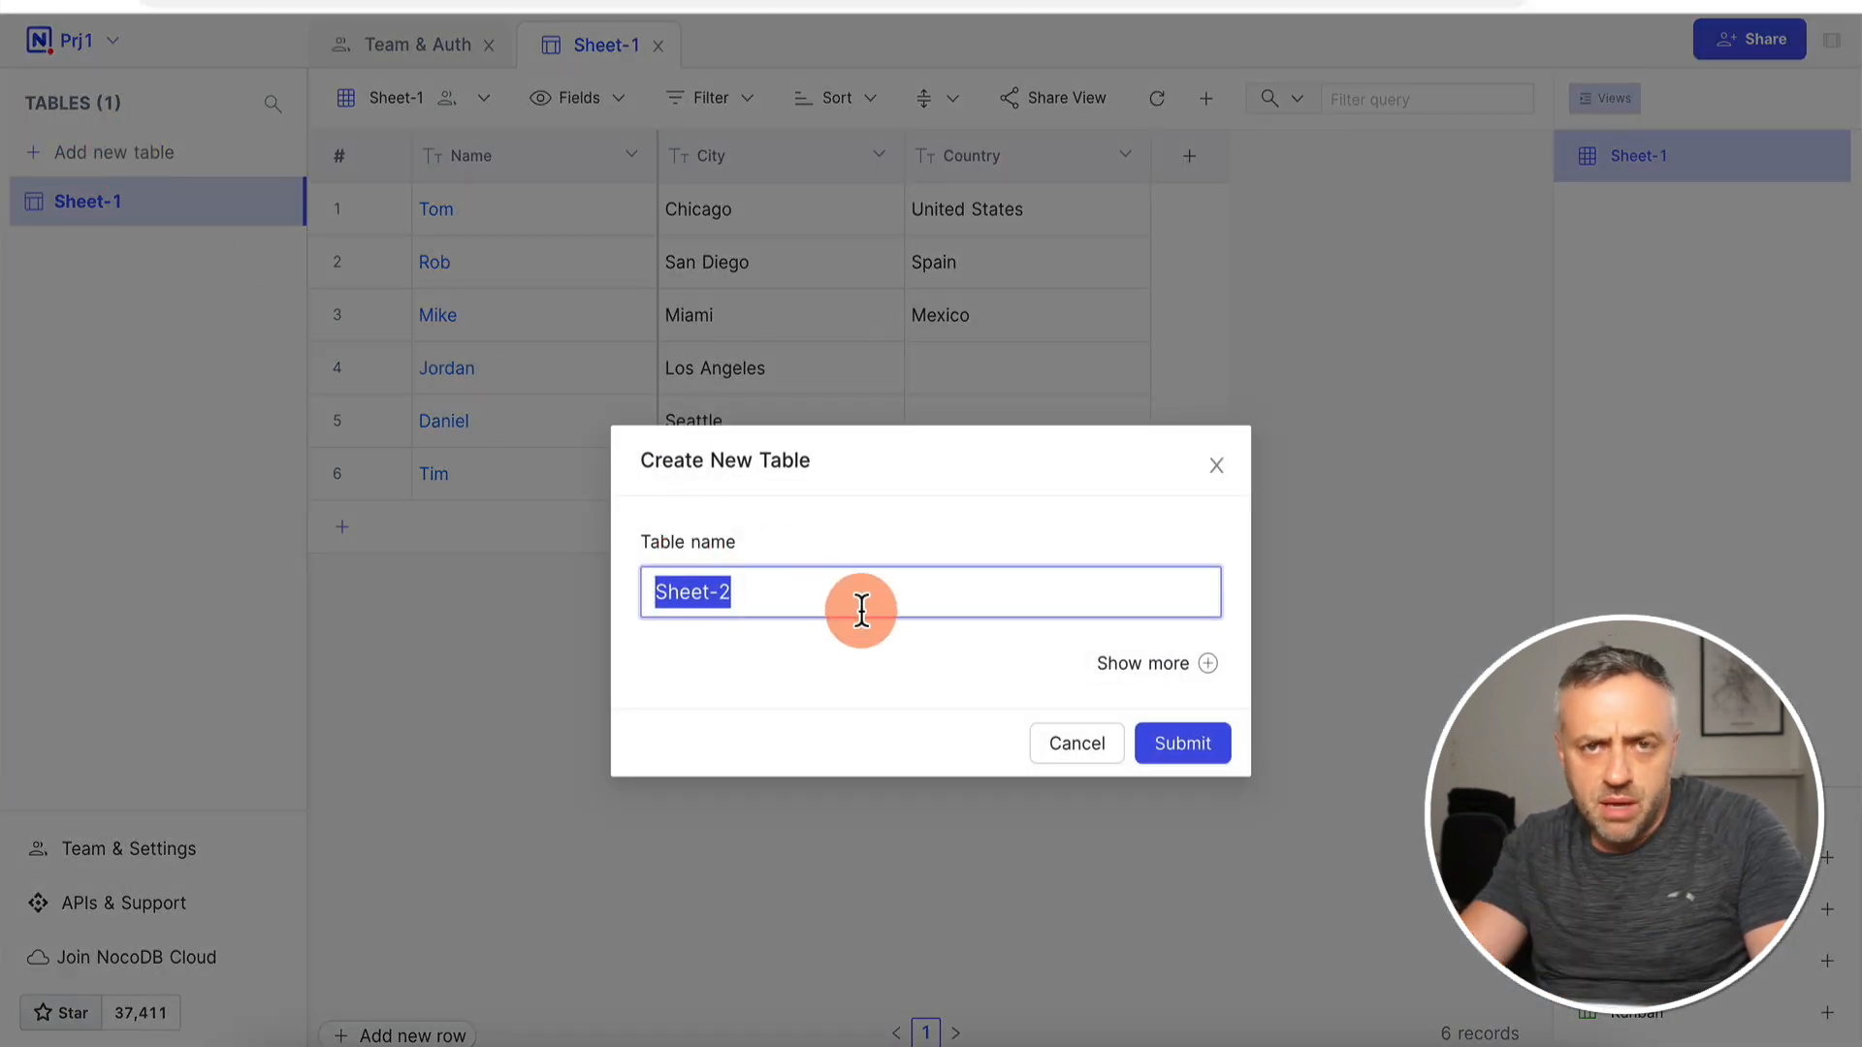
click(1174, 751)
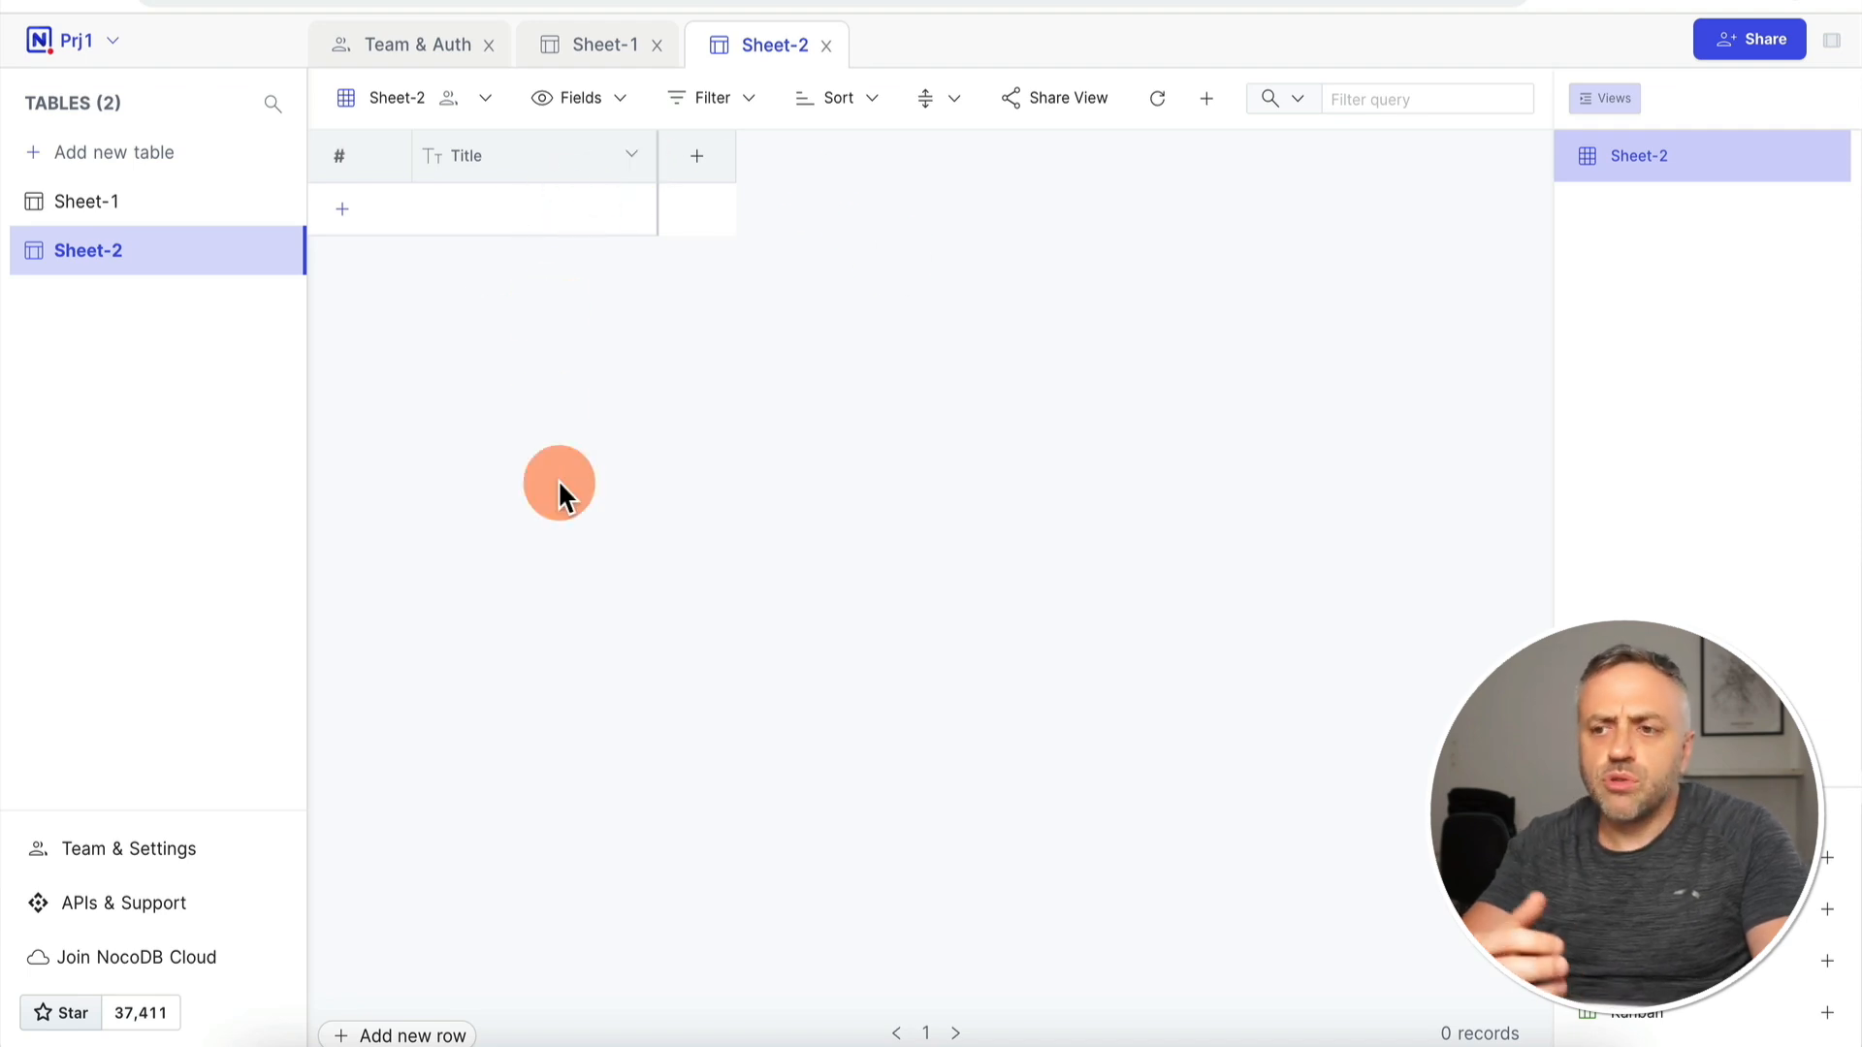
Step: Add a LinkToAnotherRecord column named Link to Sheet-2, using the Has Many relation with Sheet-1 as child table
click(701, 160)
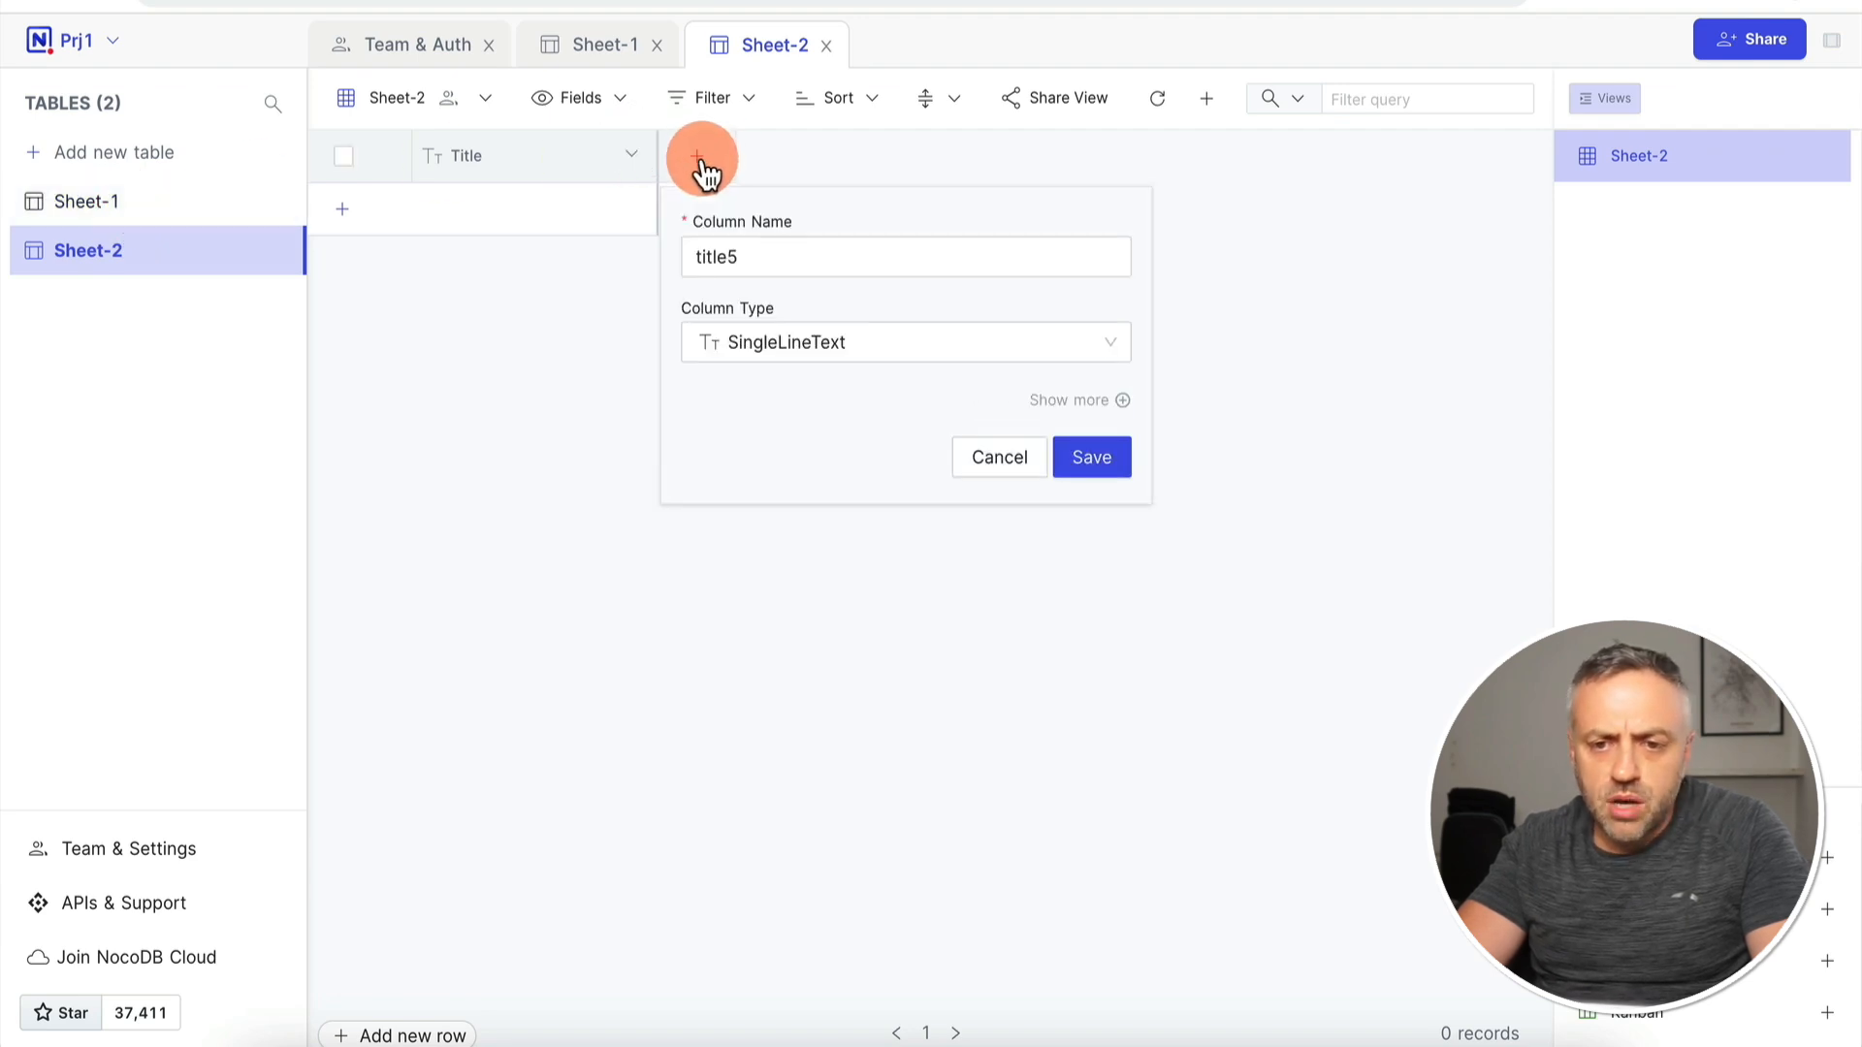
click(840, 342)
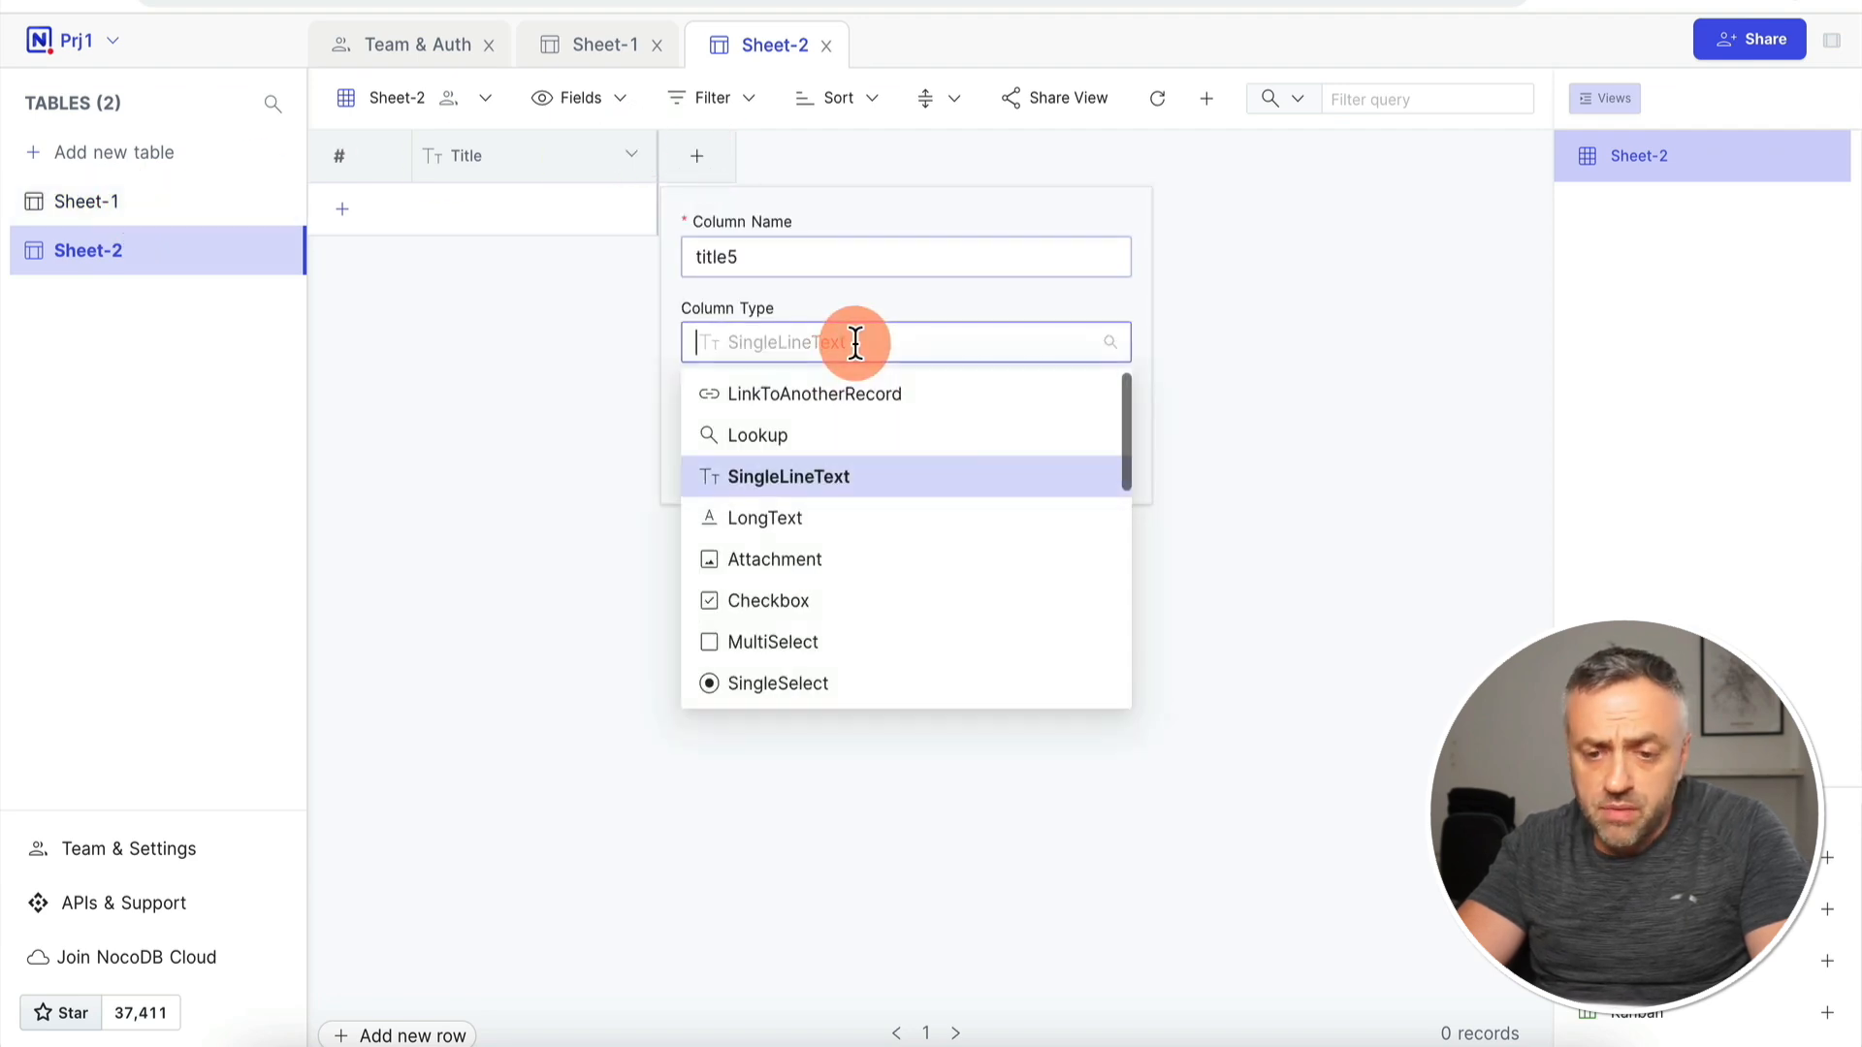
click(803, 405)
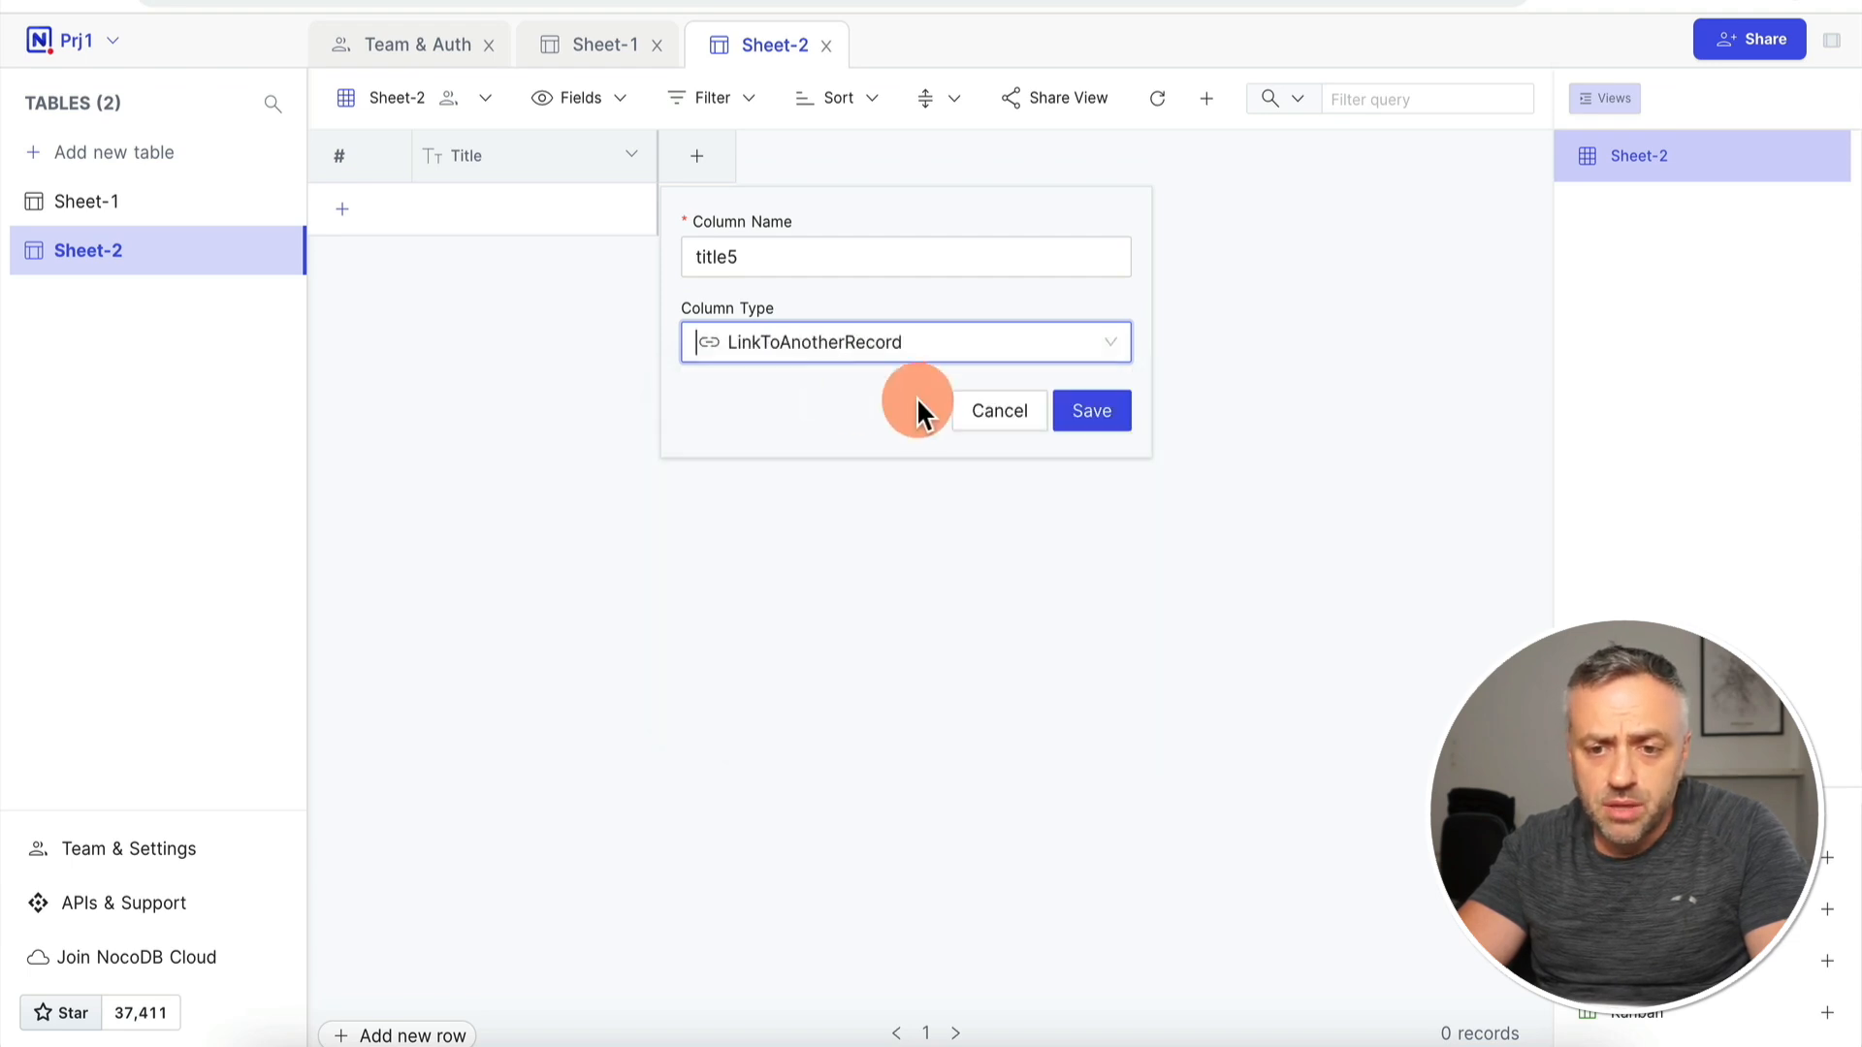
click(782, 254)
double_click(781, 254)
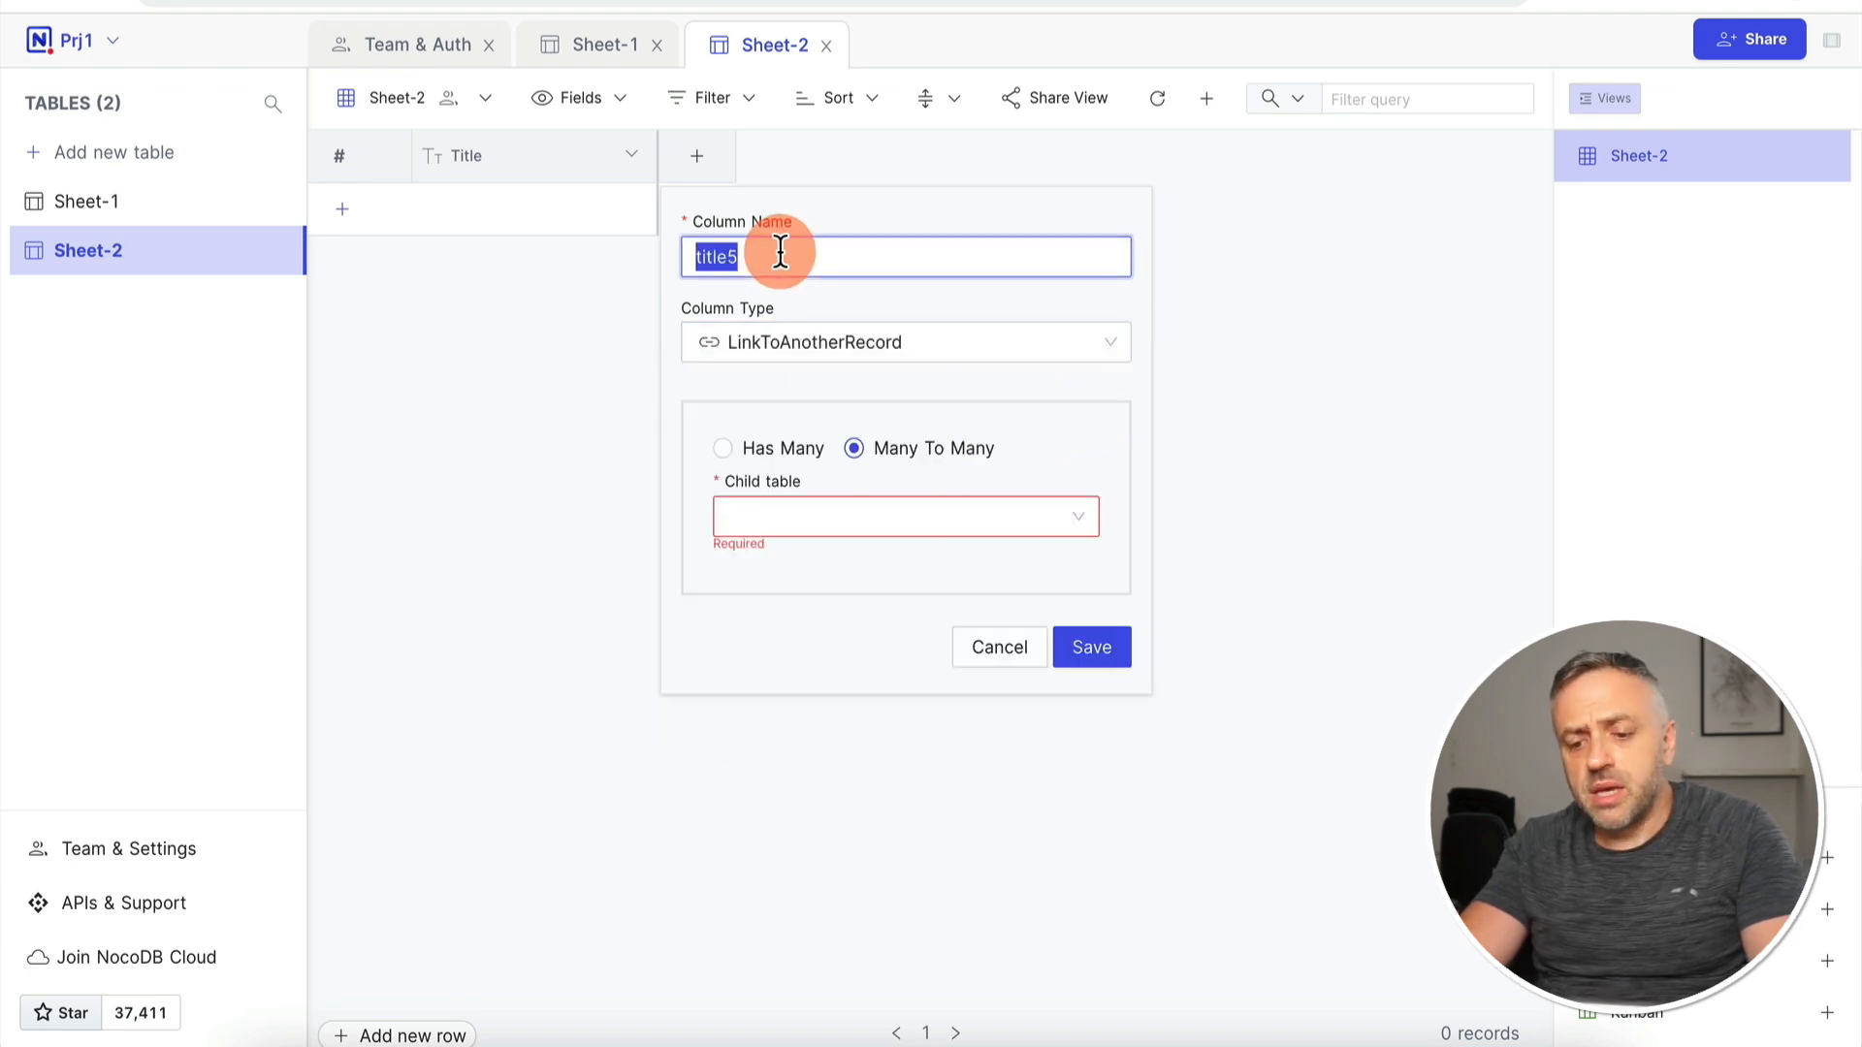
text(Link)
click(758, 452)
click(739, 454)
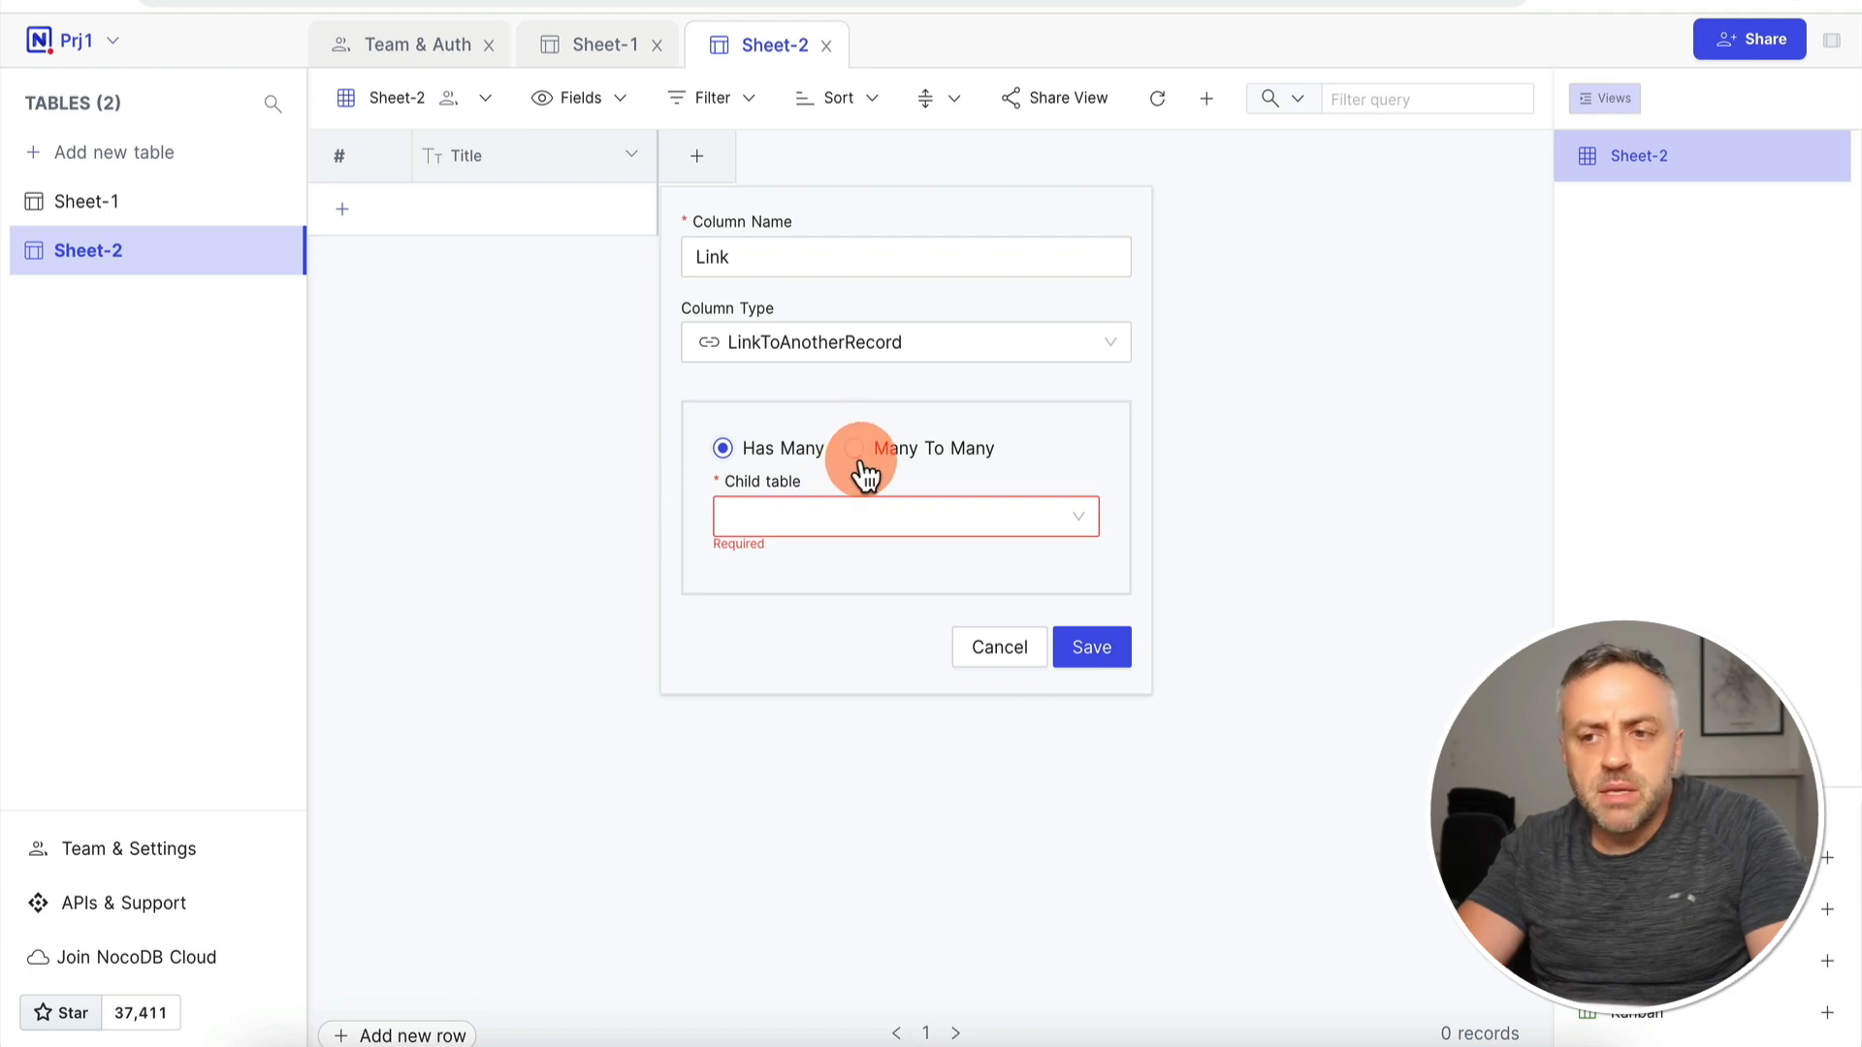
click(805, 515)
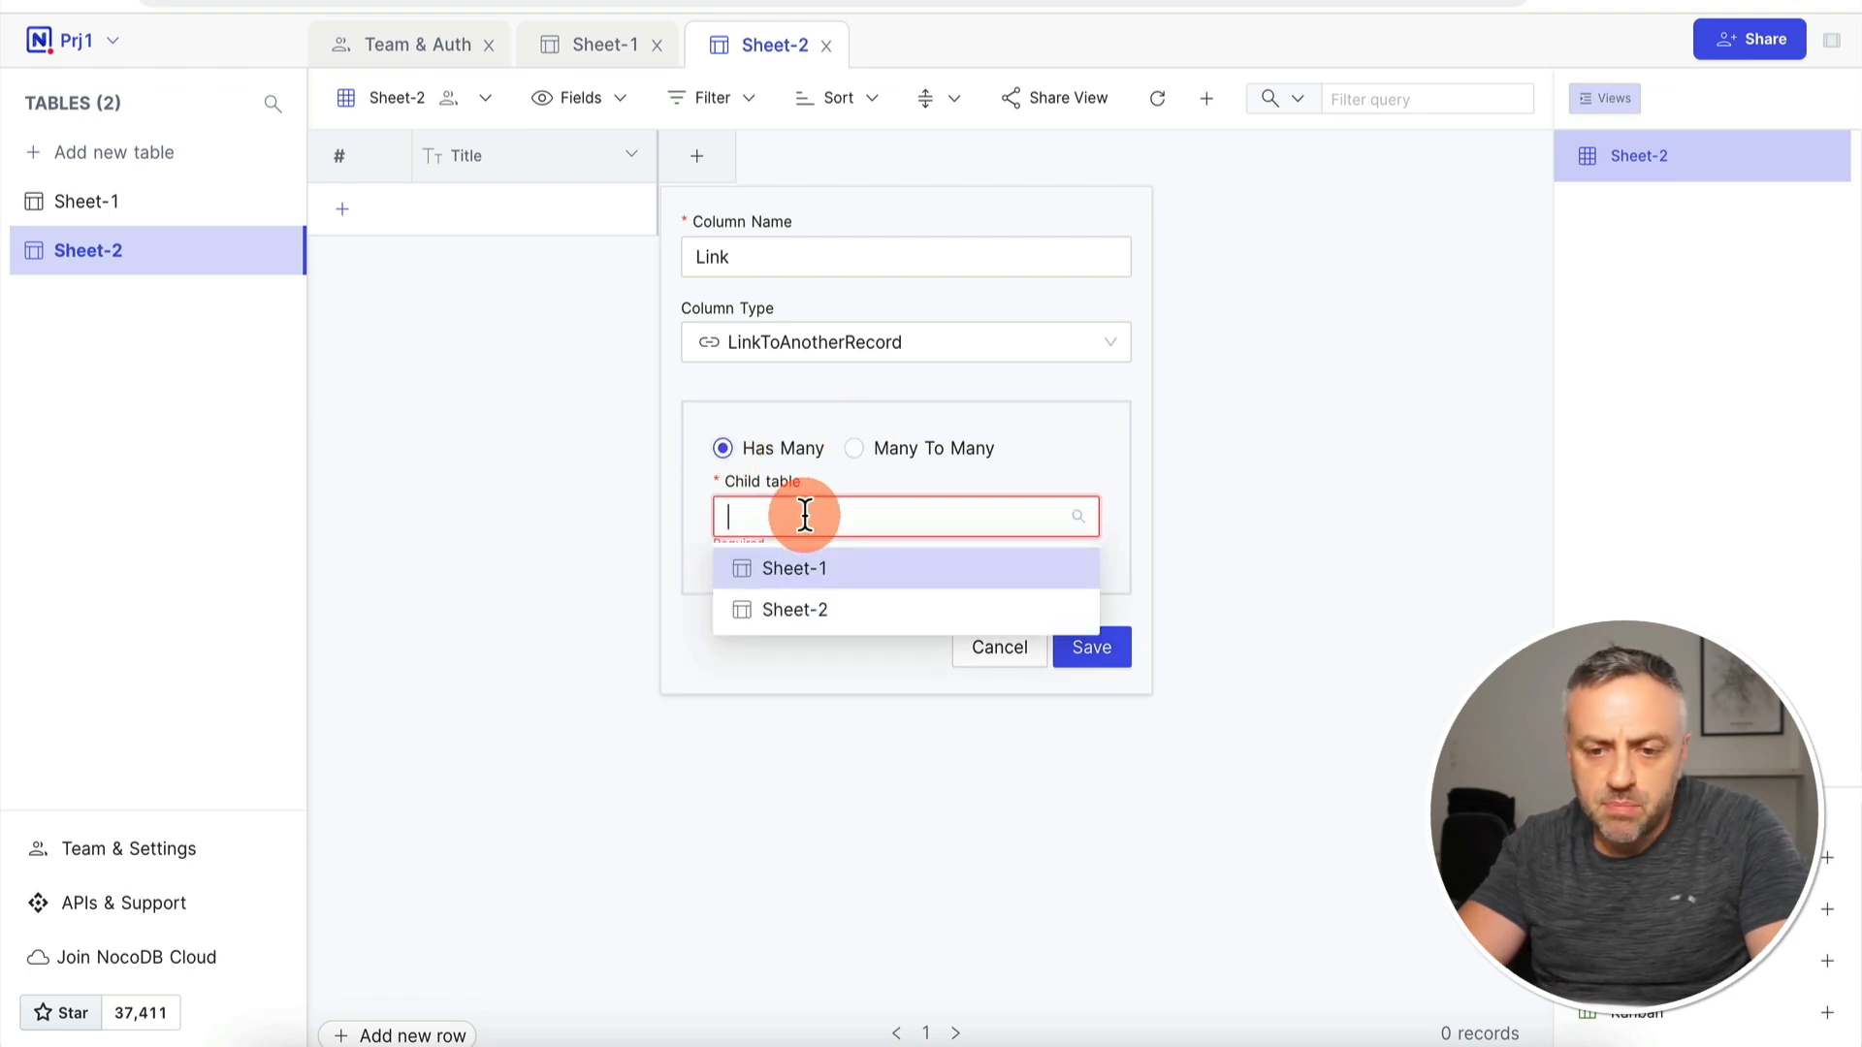
click(836, 570)
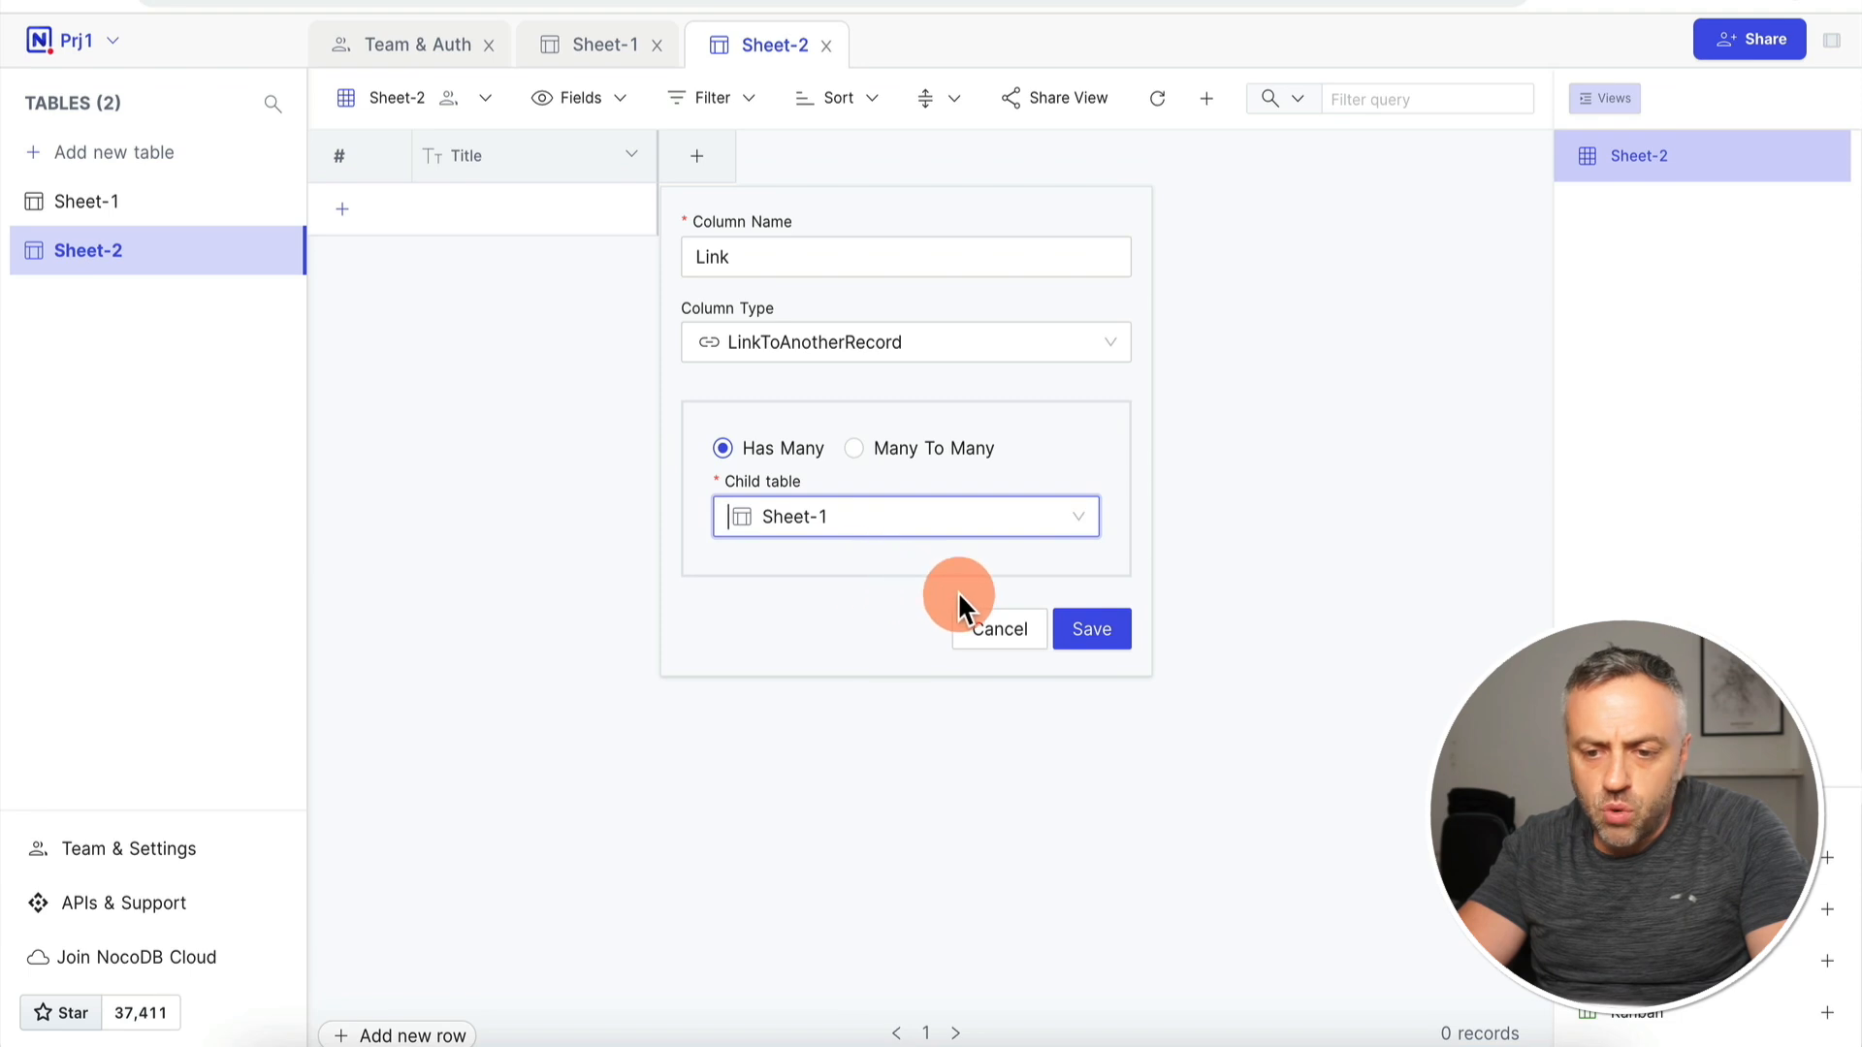
click(1080, 628)
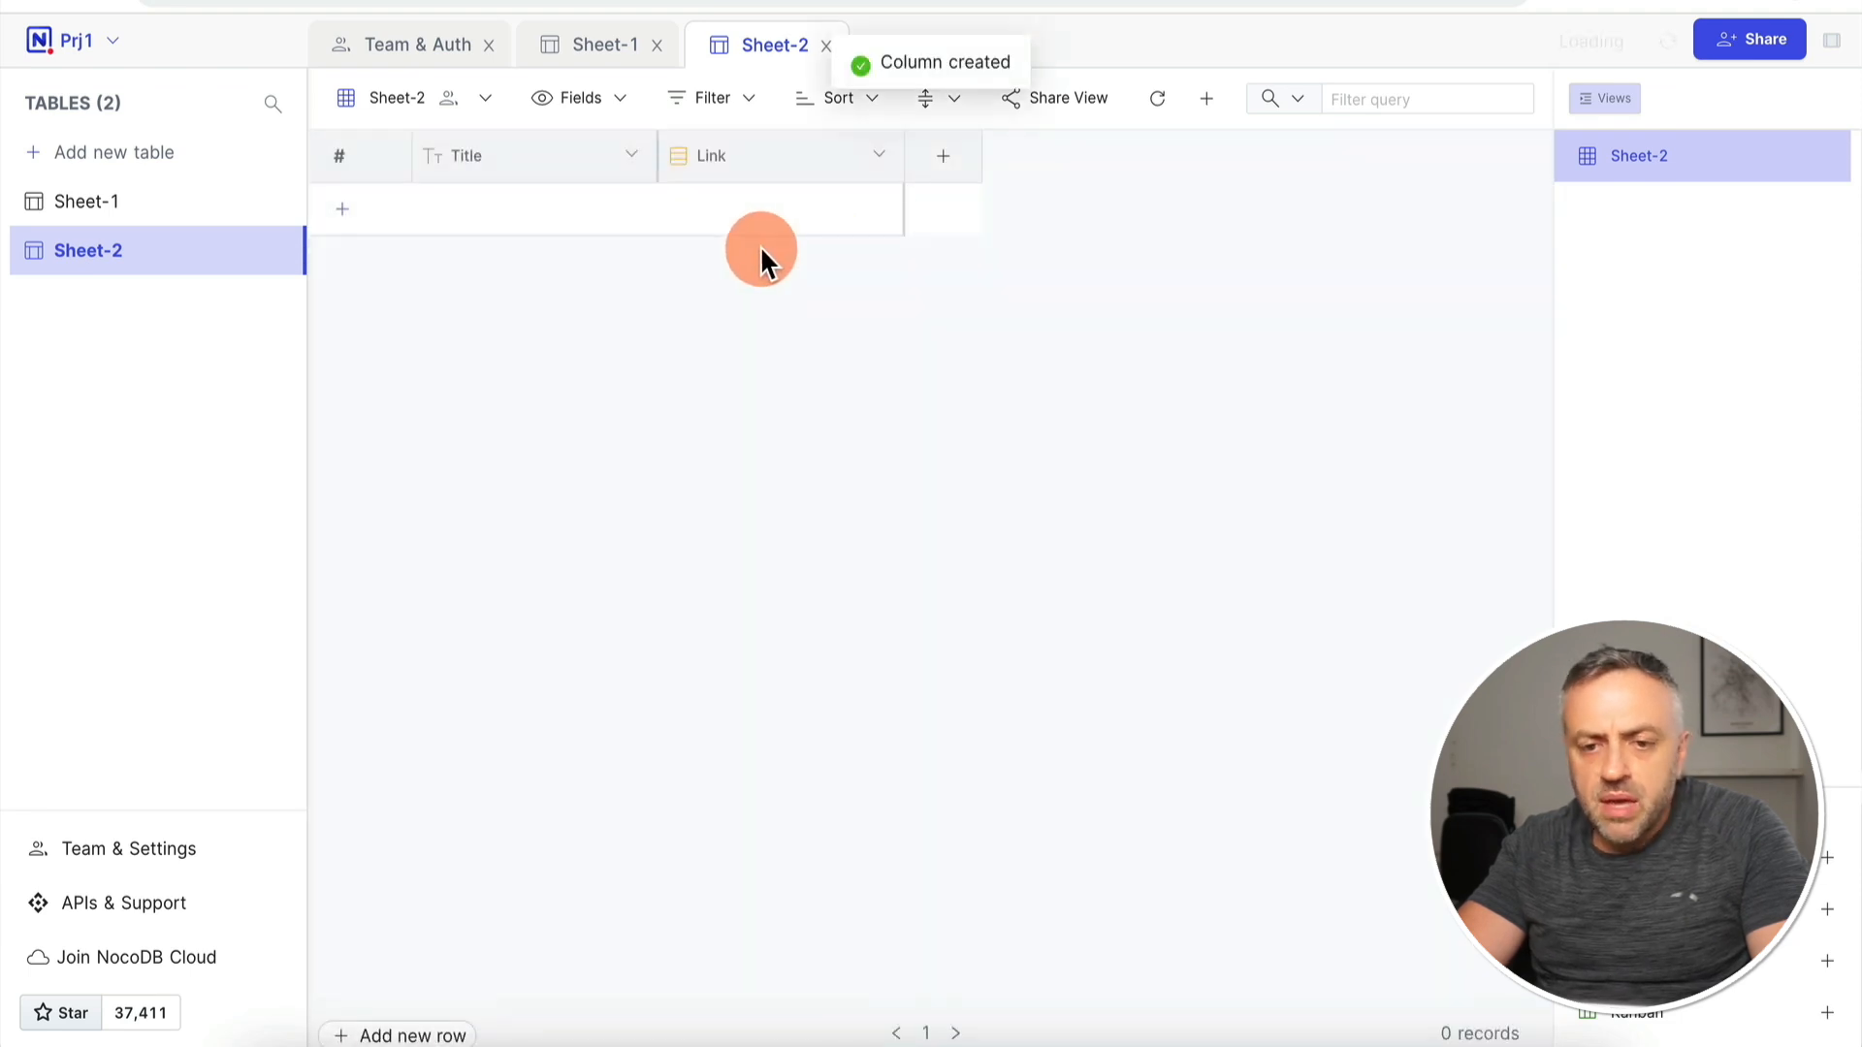
Step: Add a first row to Sheet-2 and link it to the first Sheet-1 record through the Link column
click(744, 223)
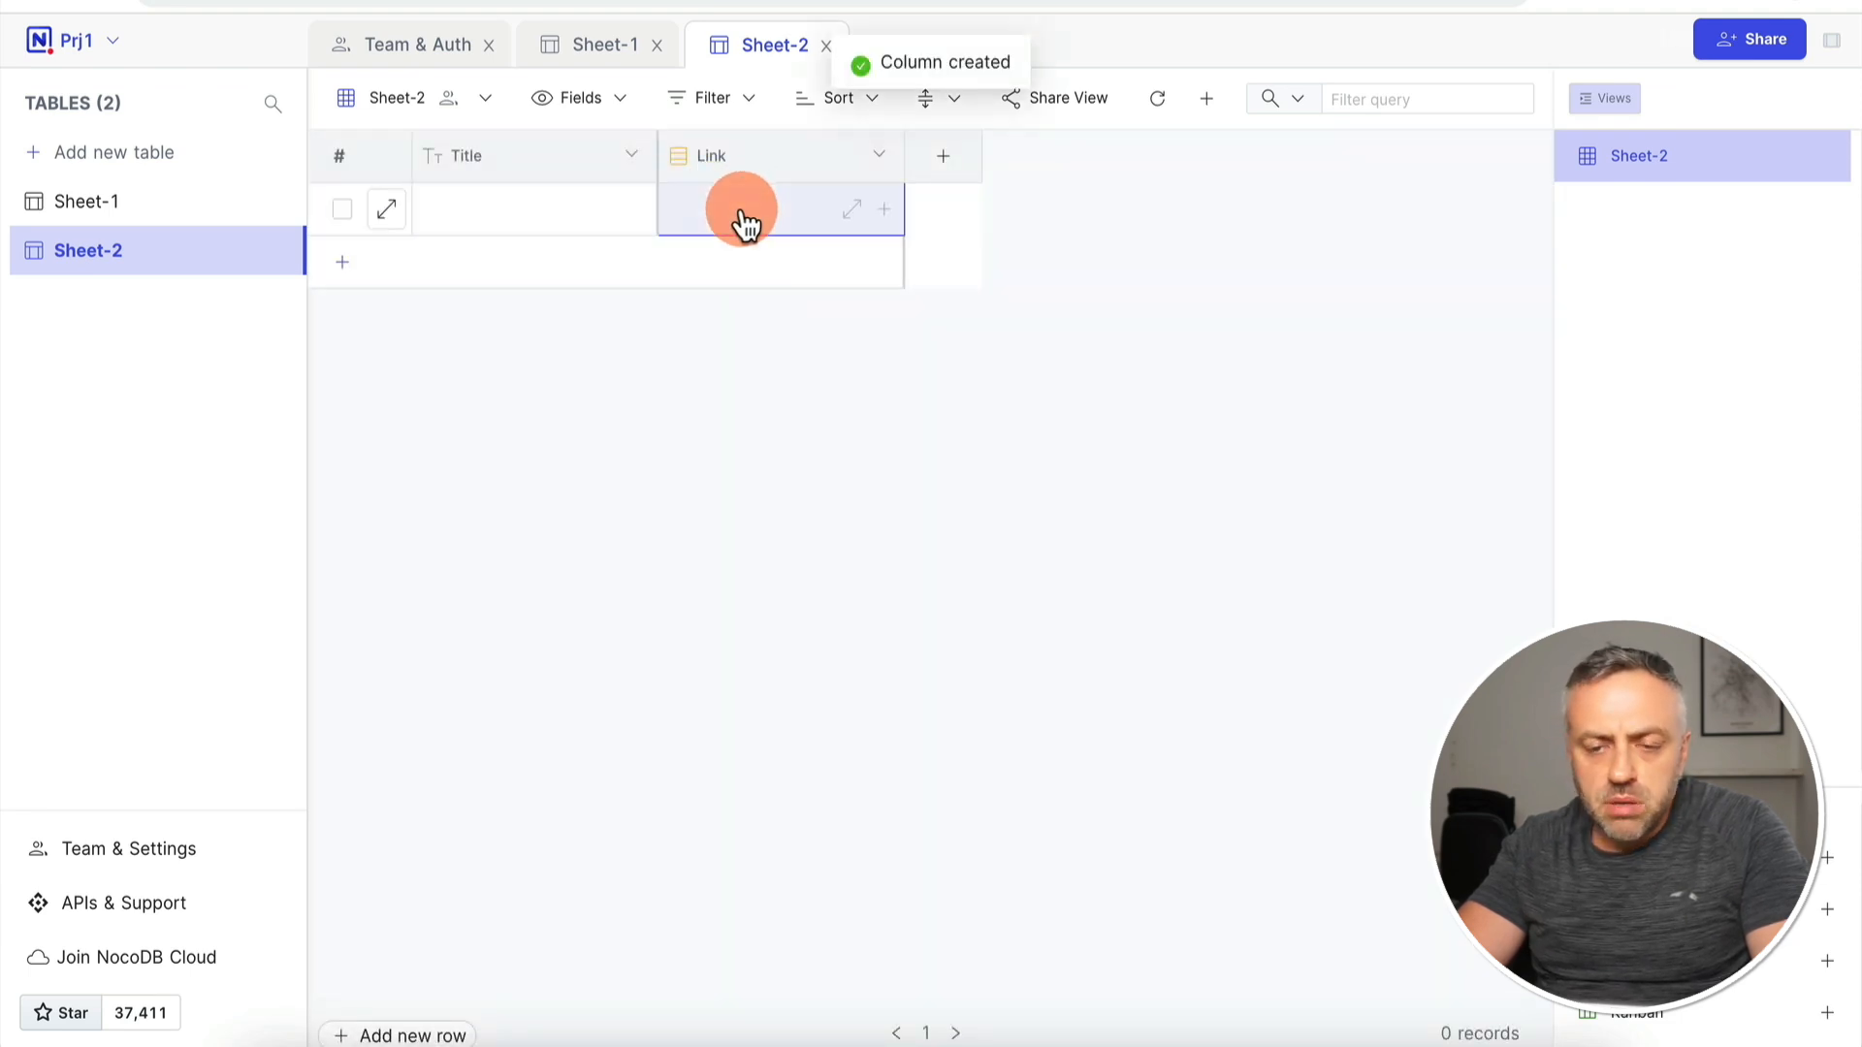
click(886, 212)
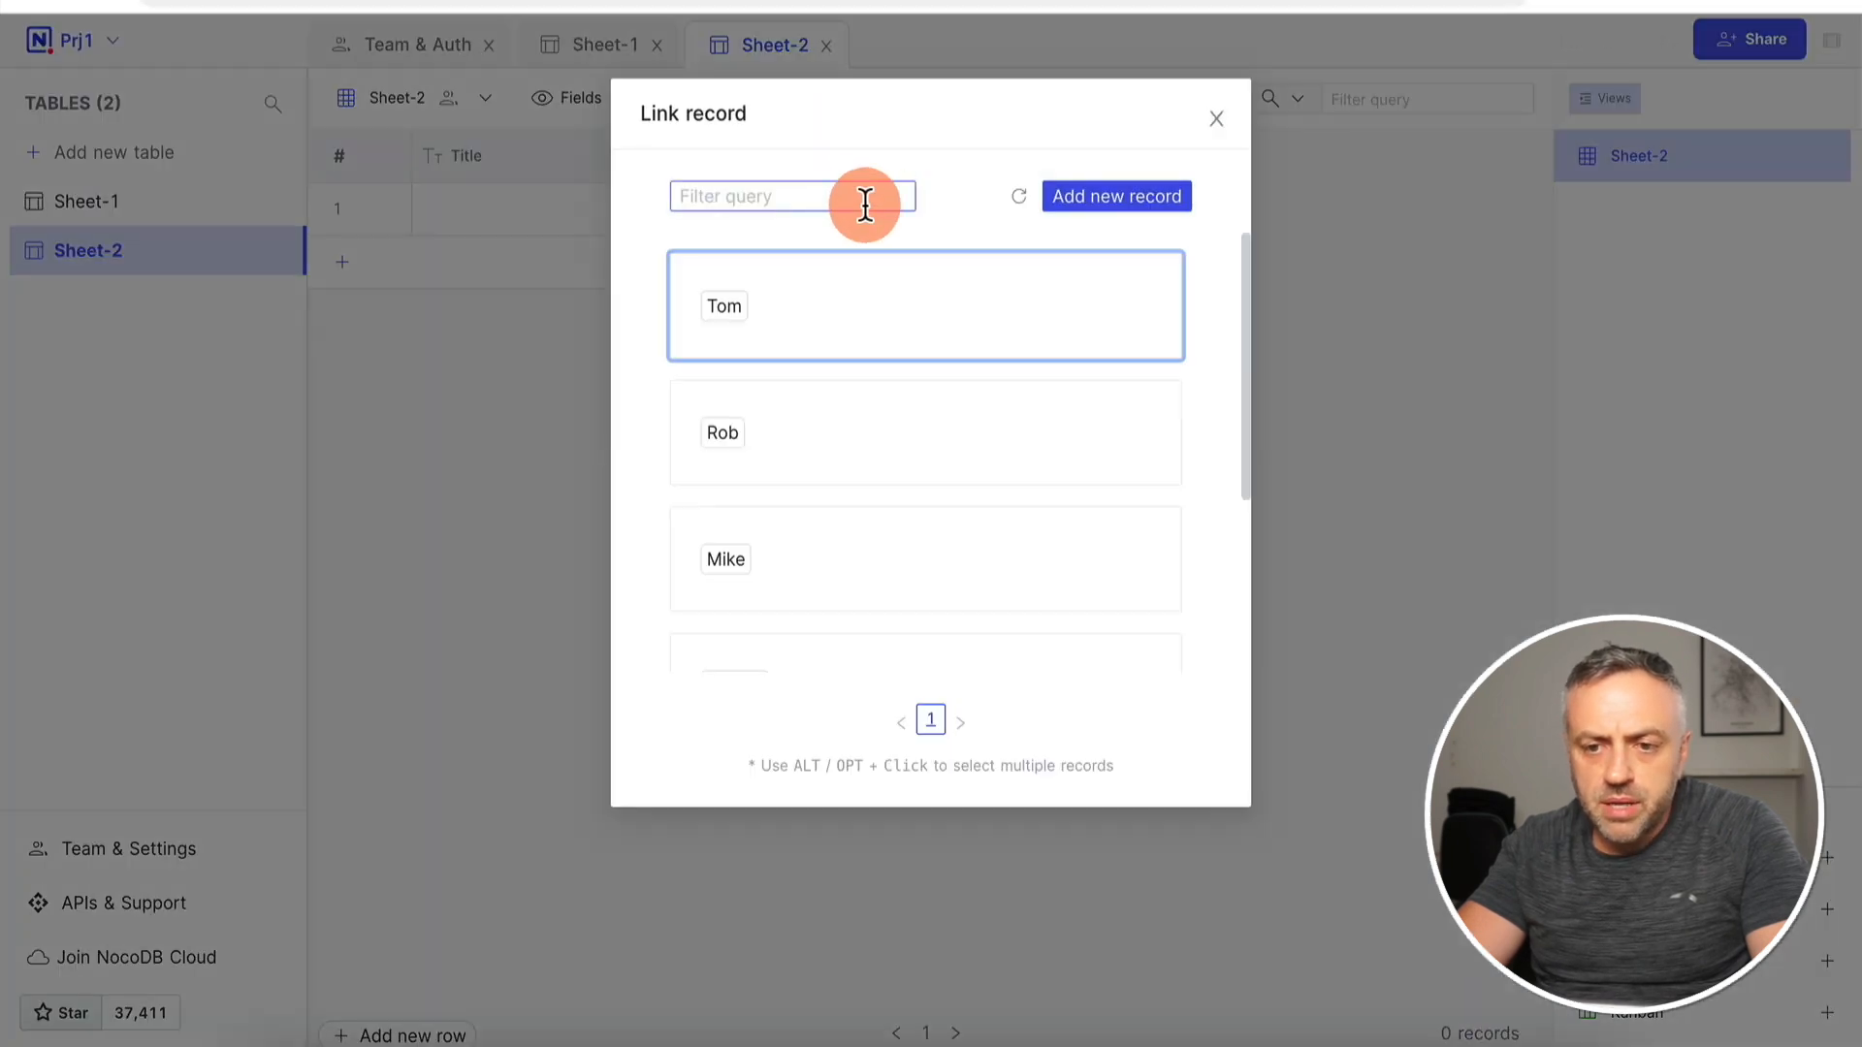
scroll(842, 345, down, 3)
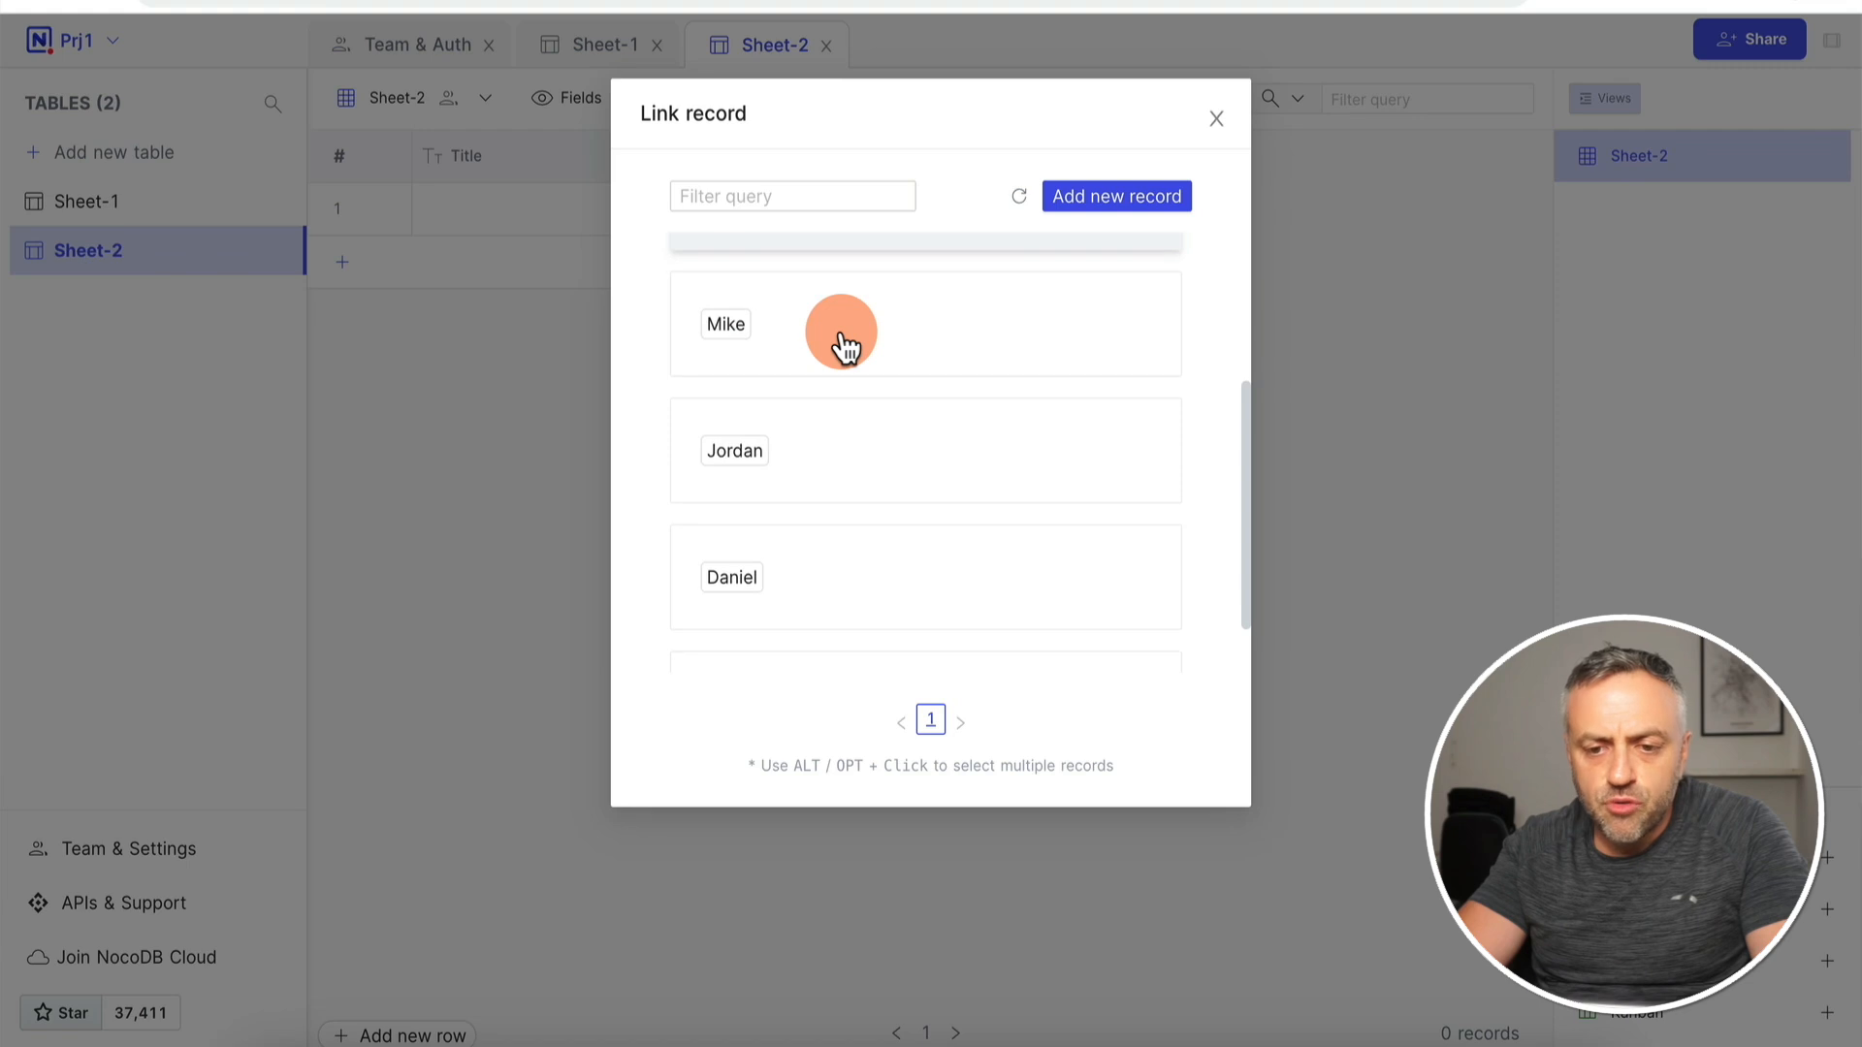
scroll(844, 345, up, 3)
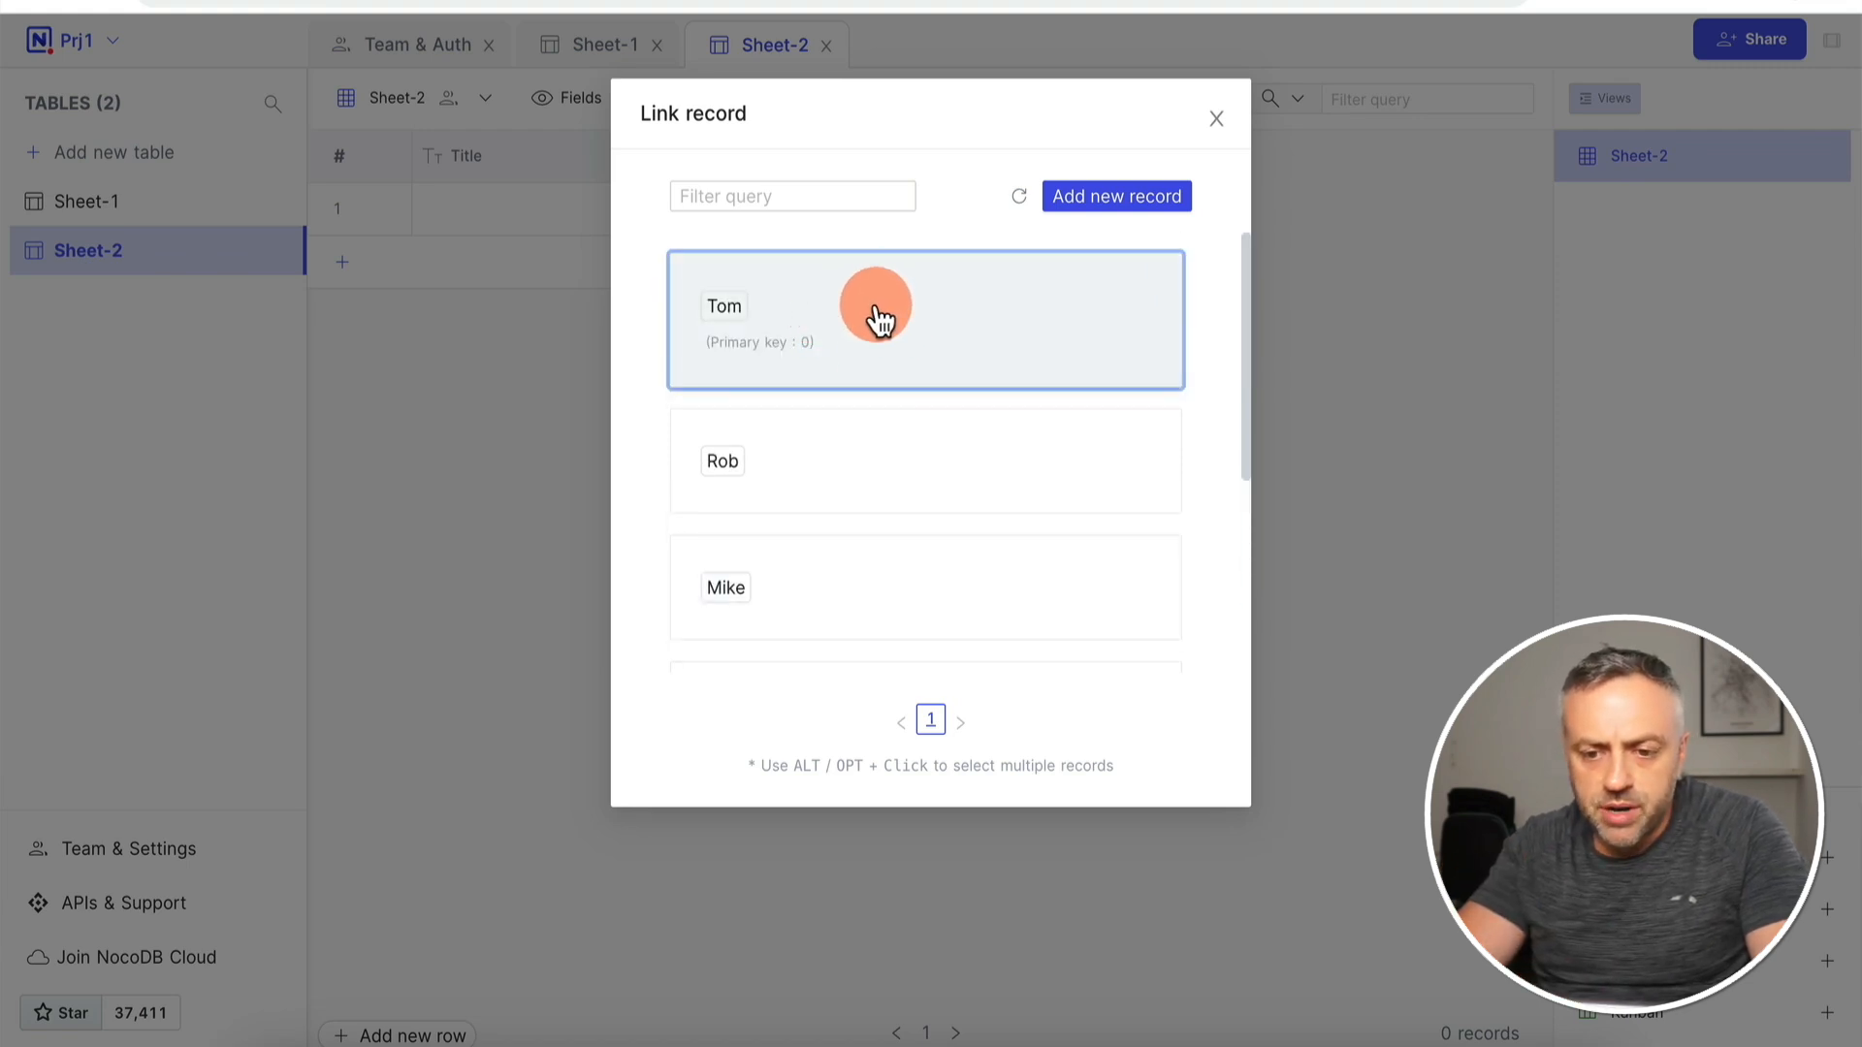
click(876, 320)
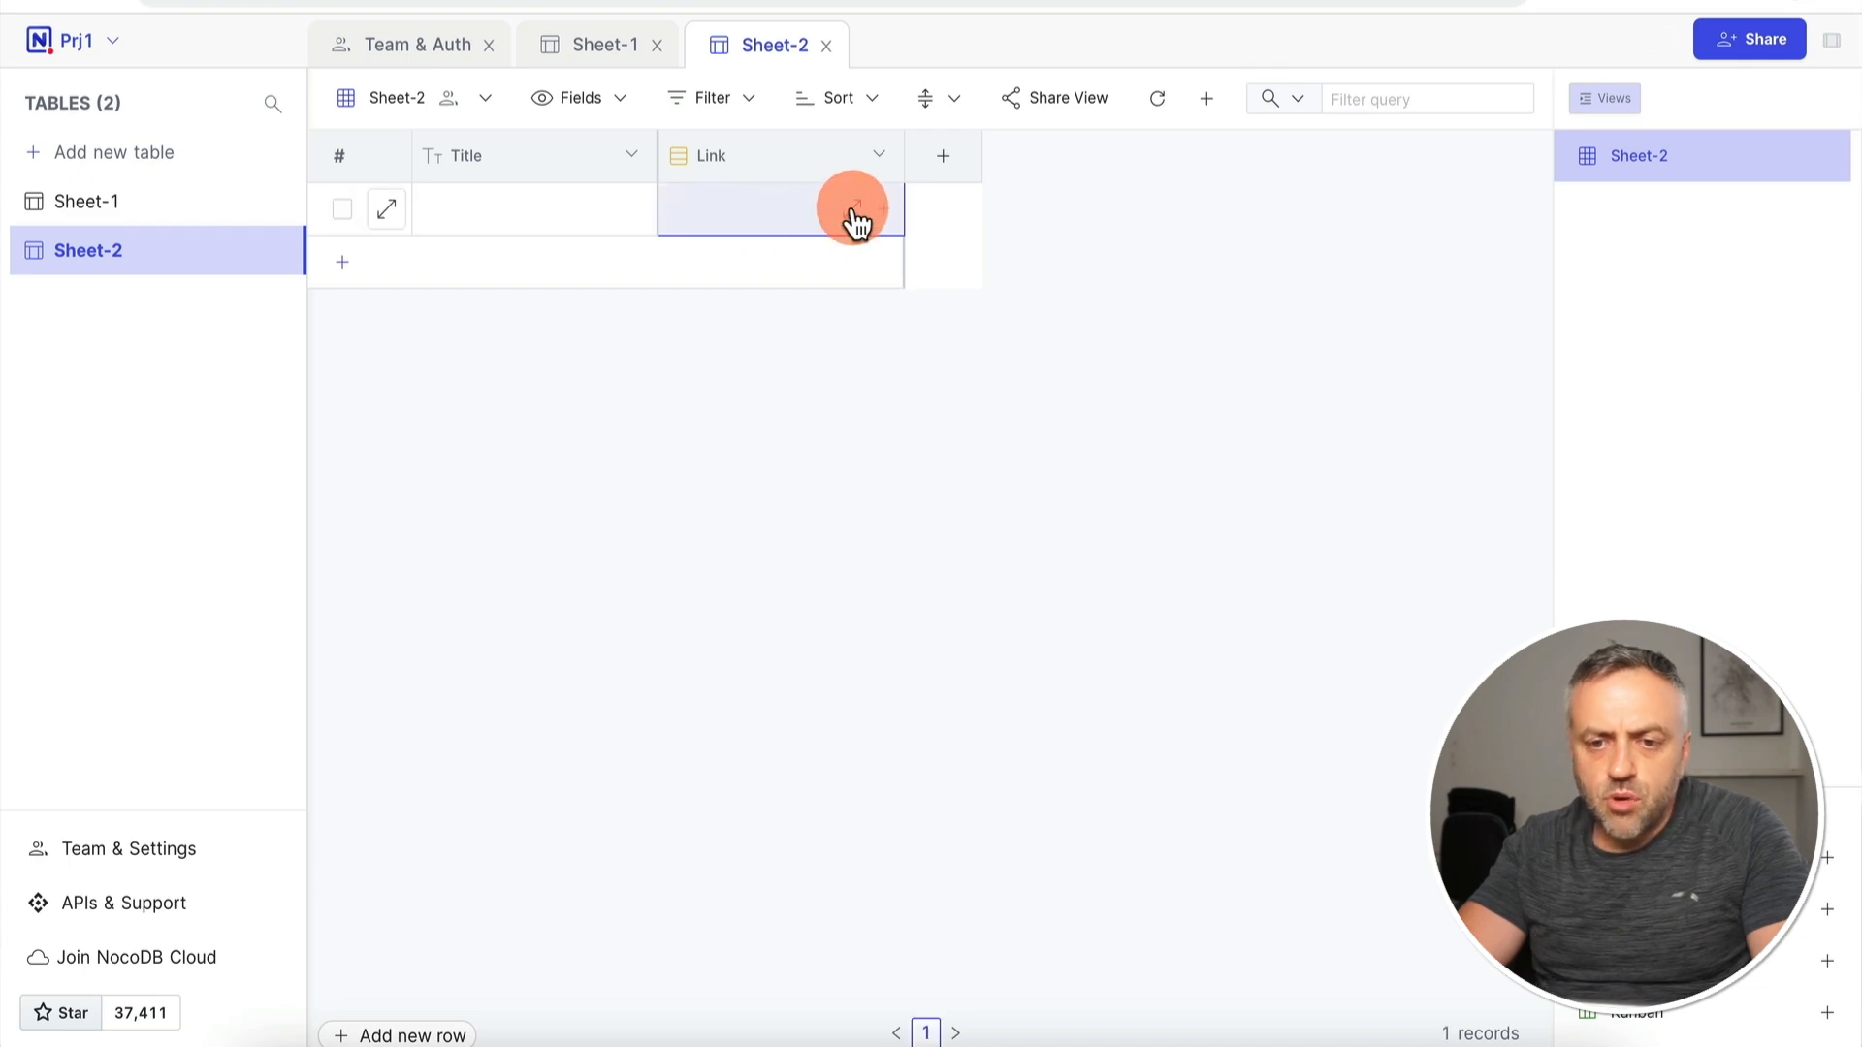
Step: Check the new row's linked child list, and also link the row to the Miami and Los Angeles records of Sheet-1
click(852, 206)
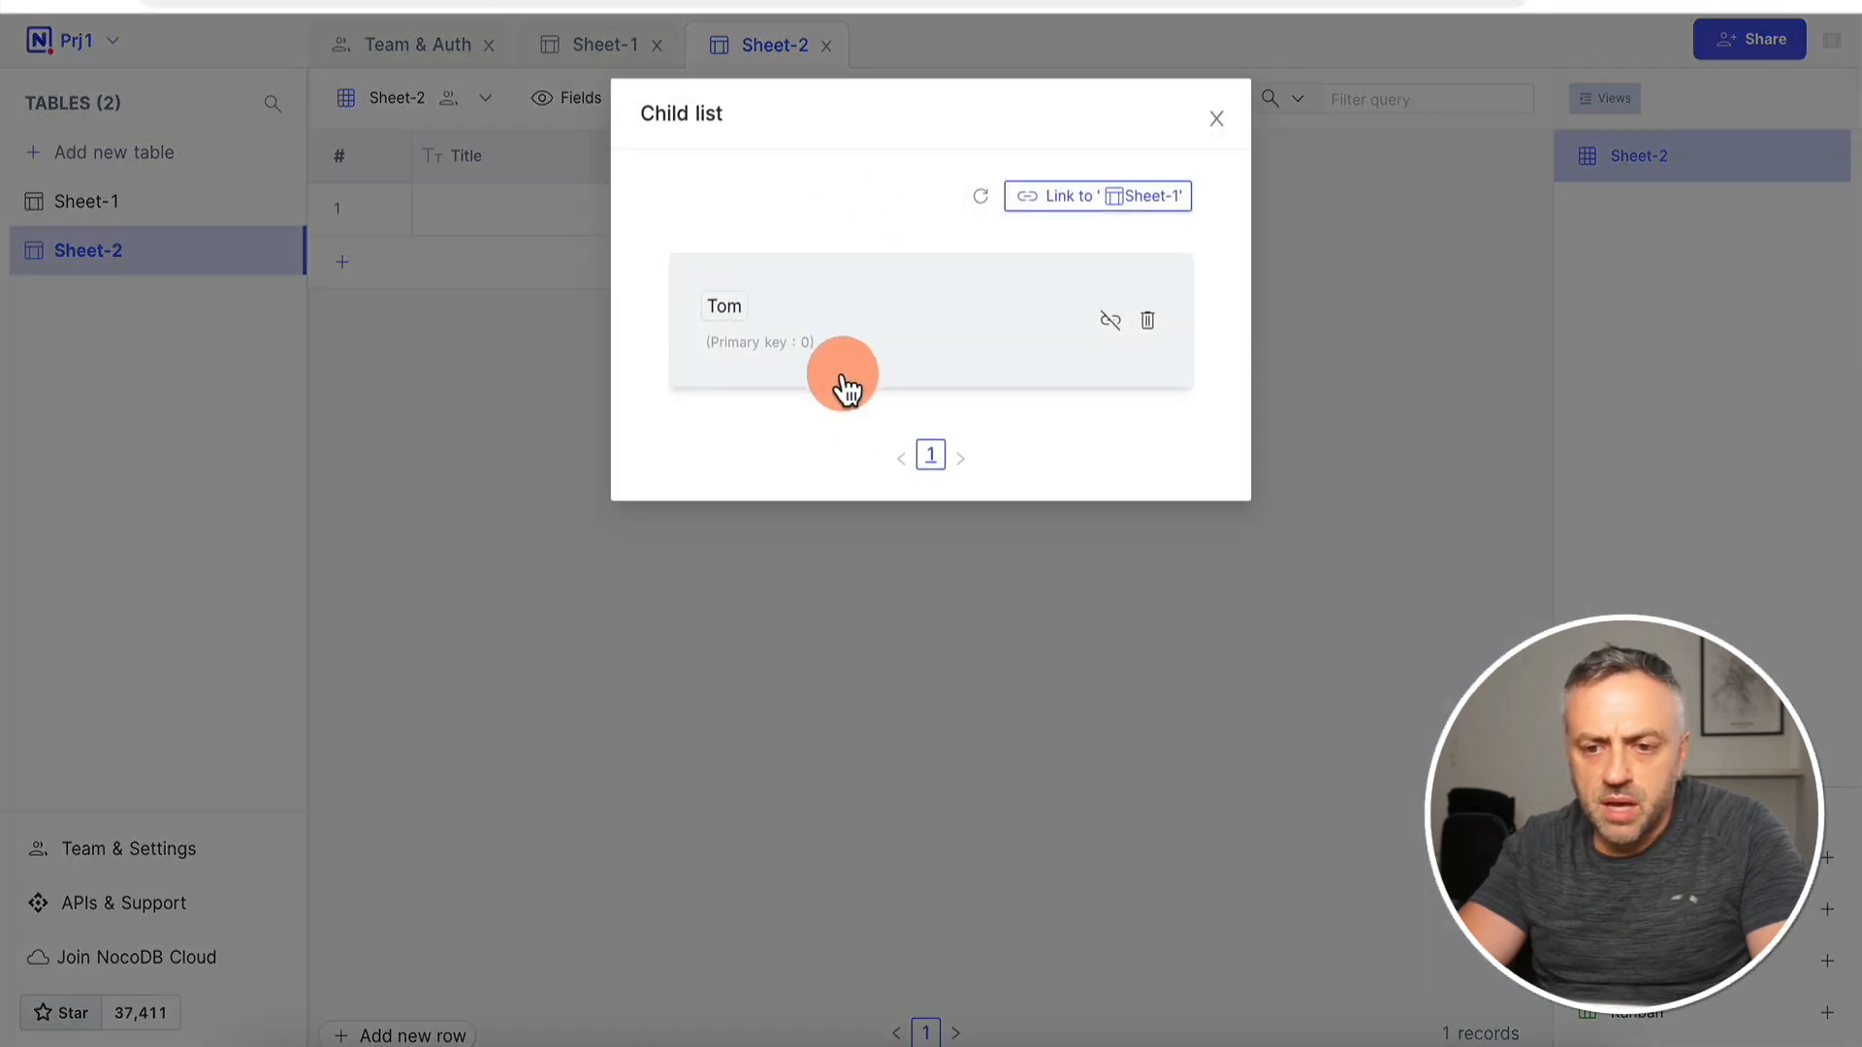
click(1214, 116)
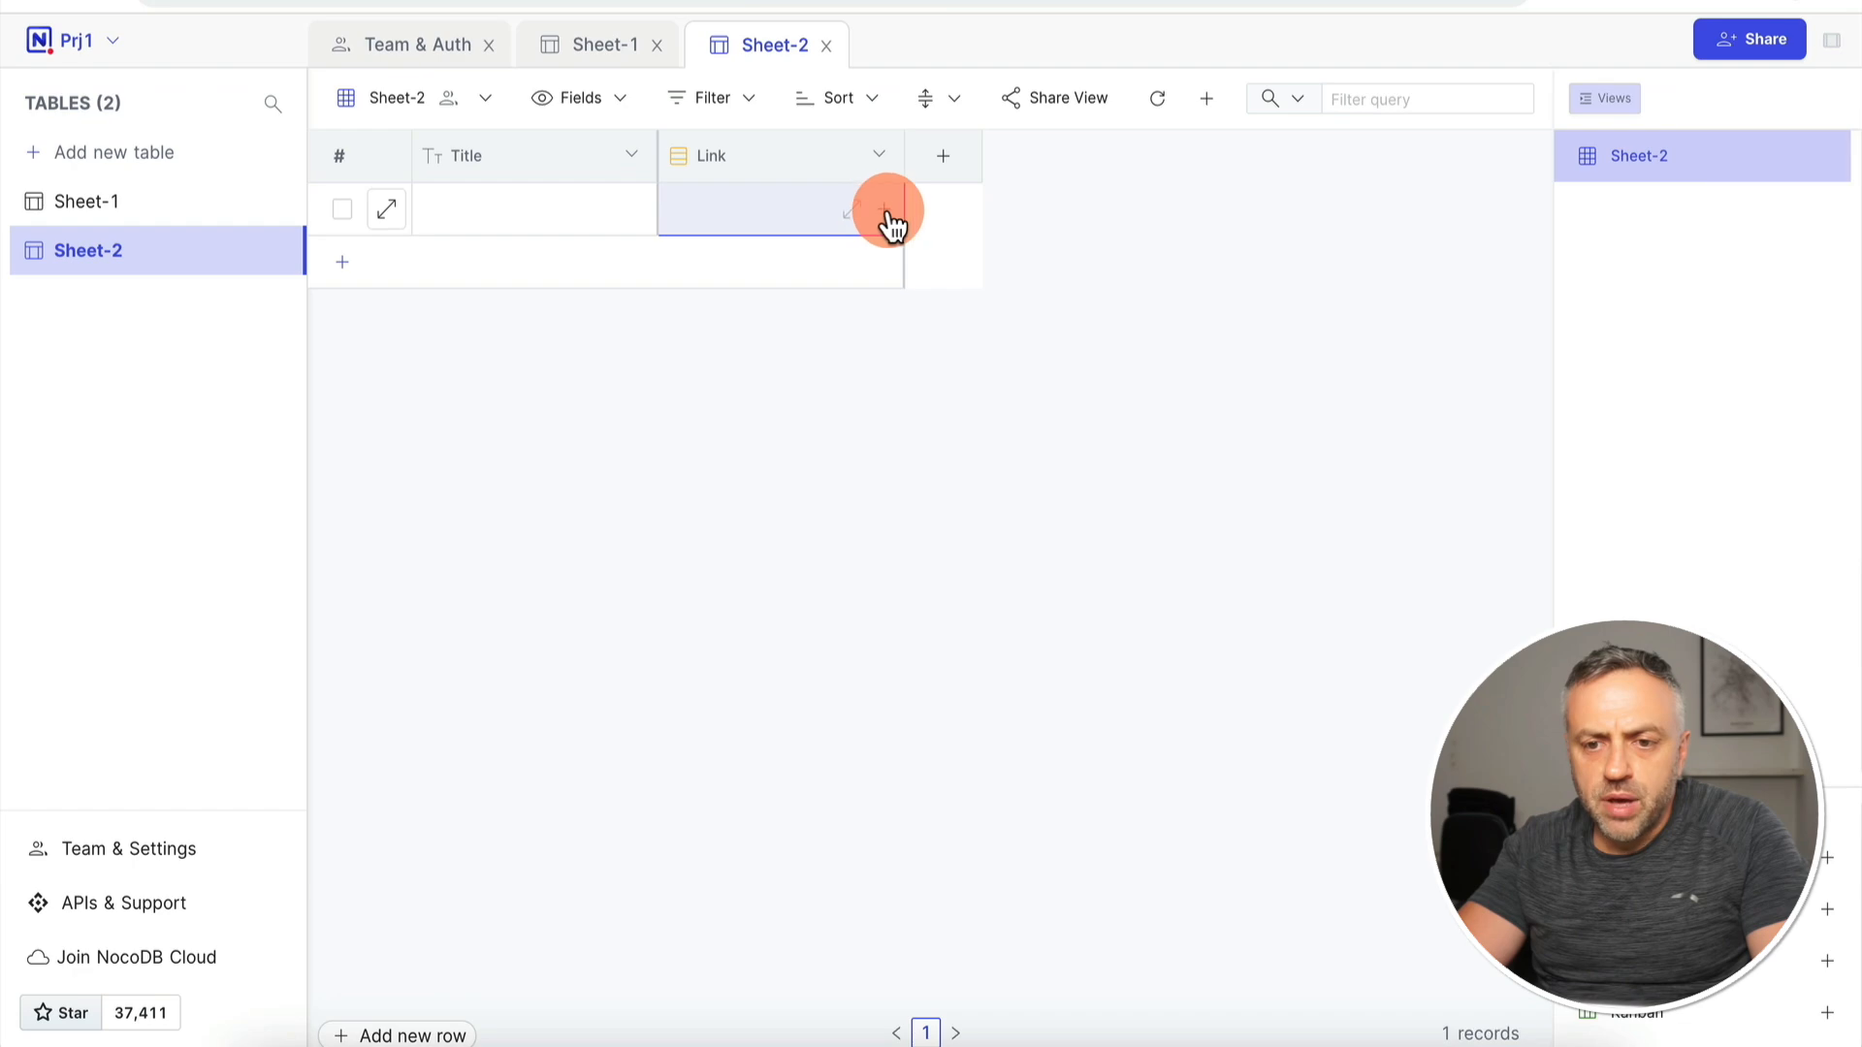
click(887, 215)
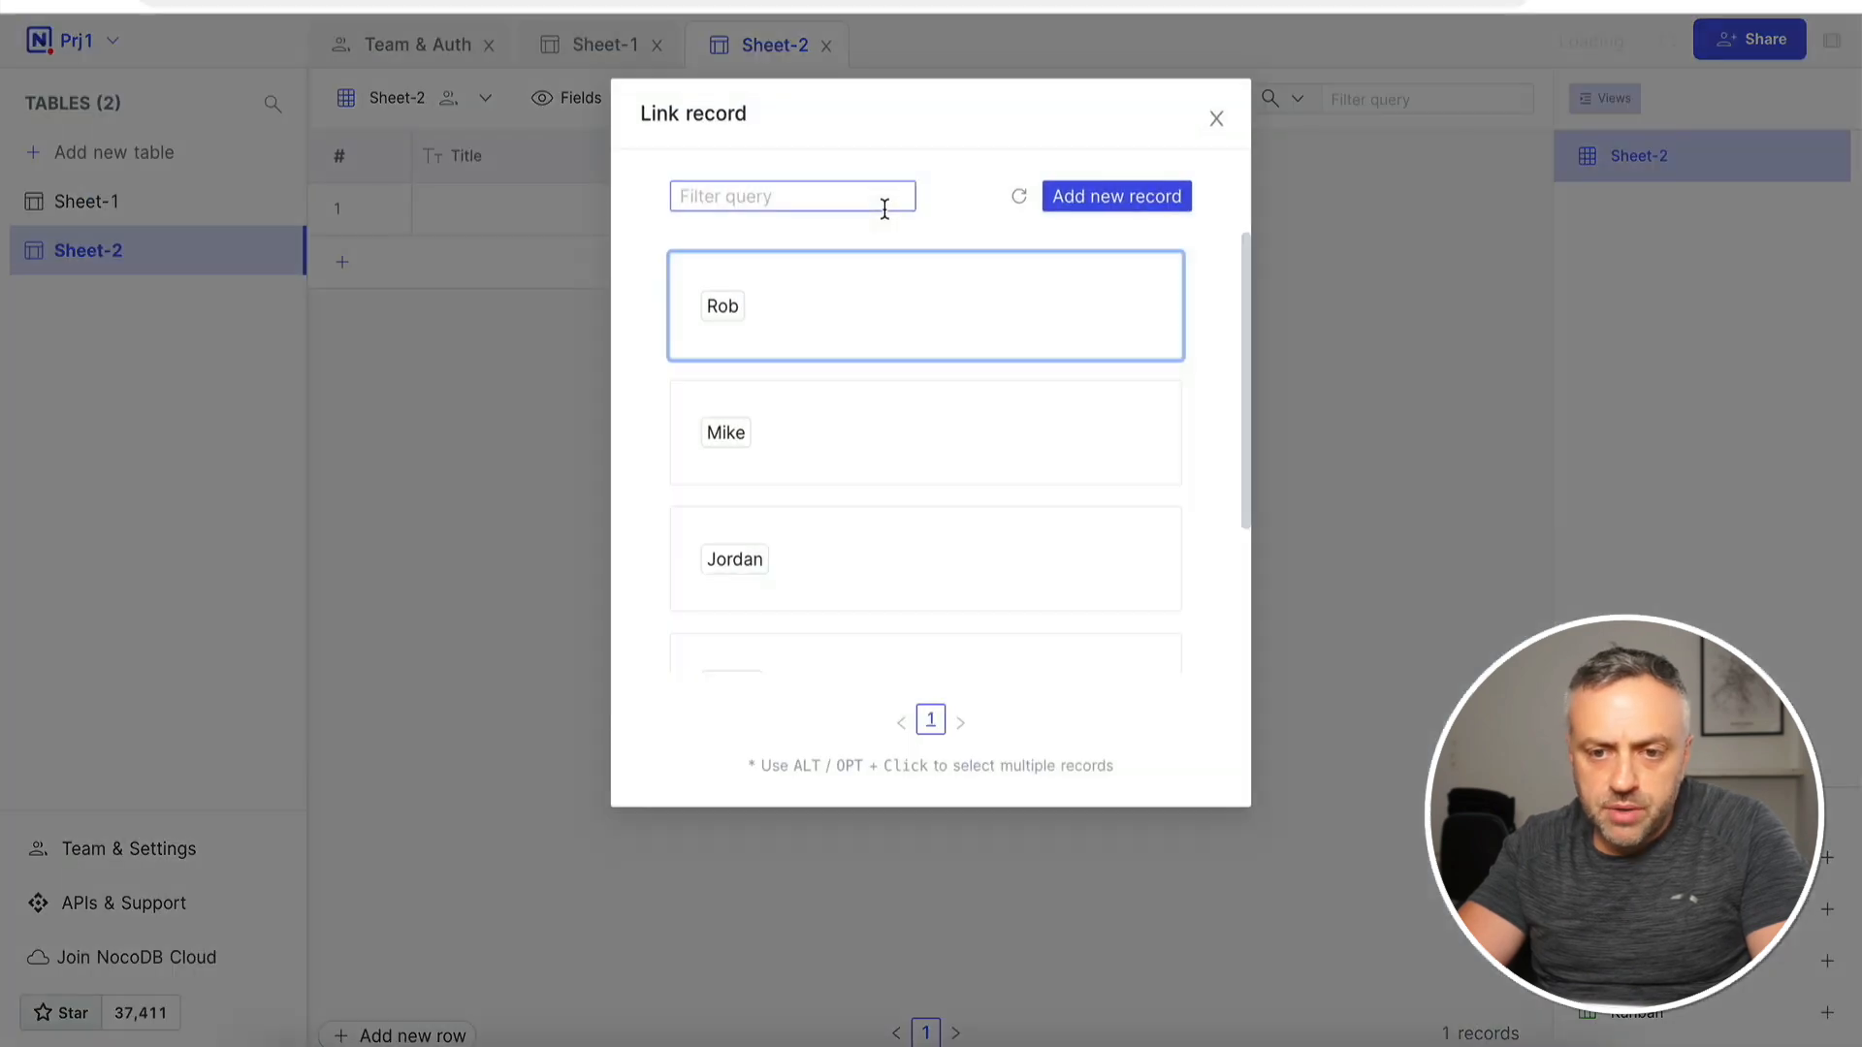
click(873, 469)
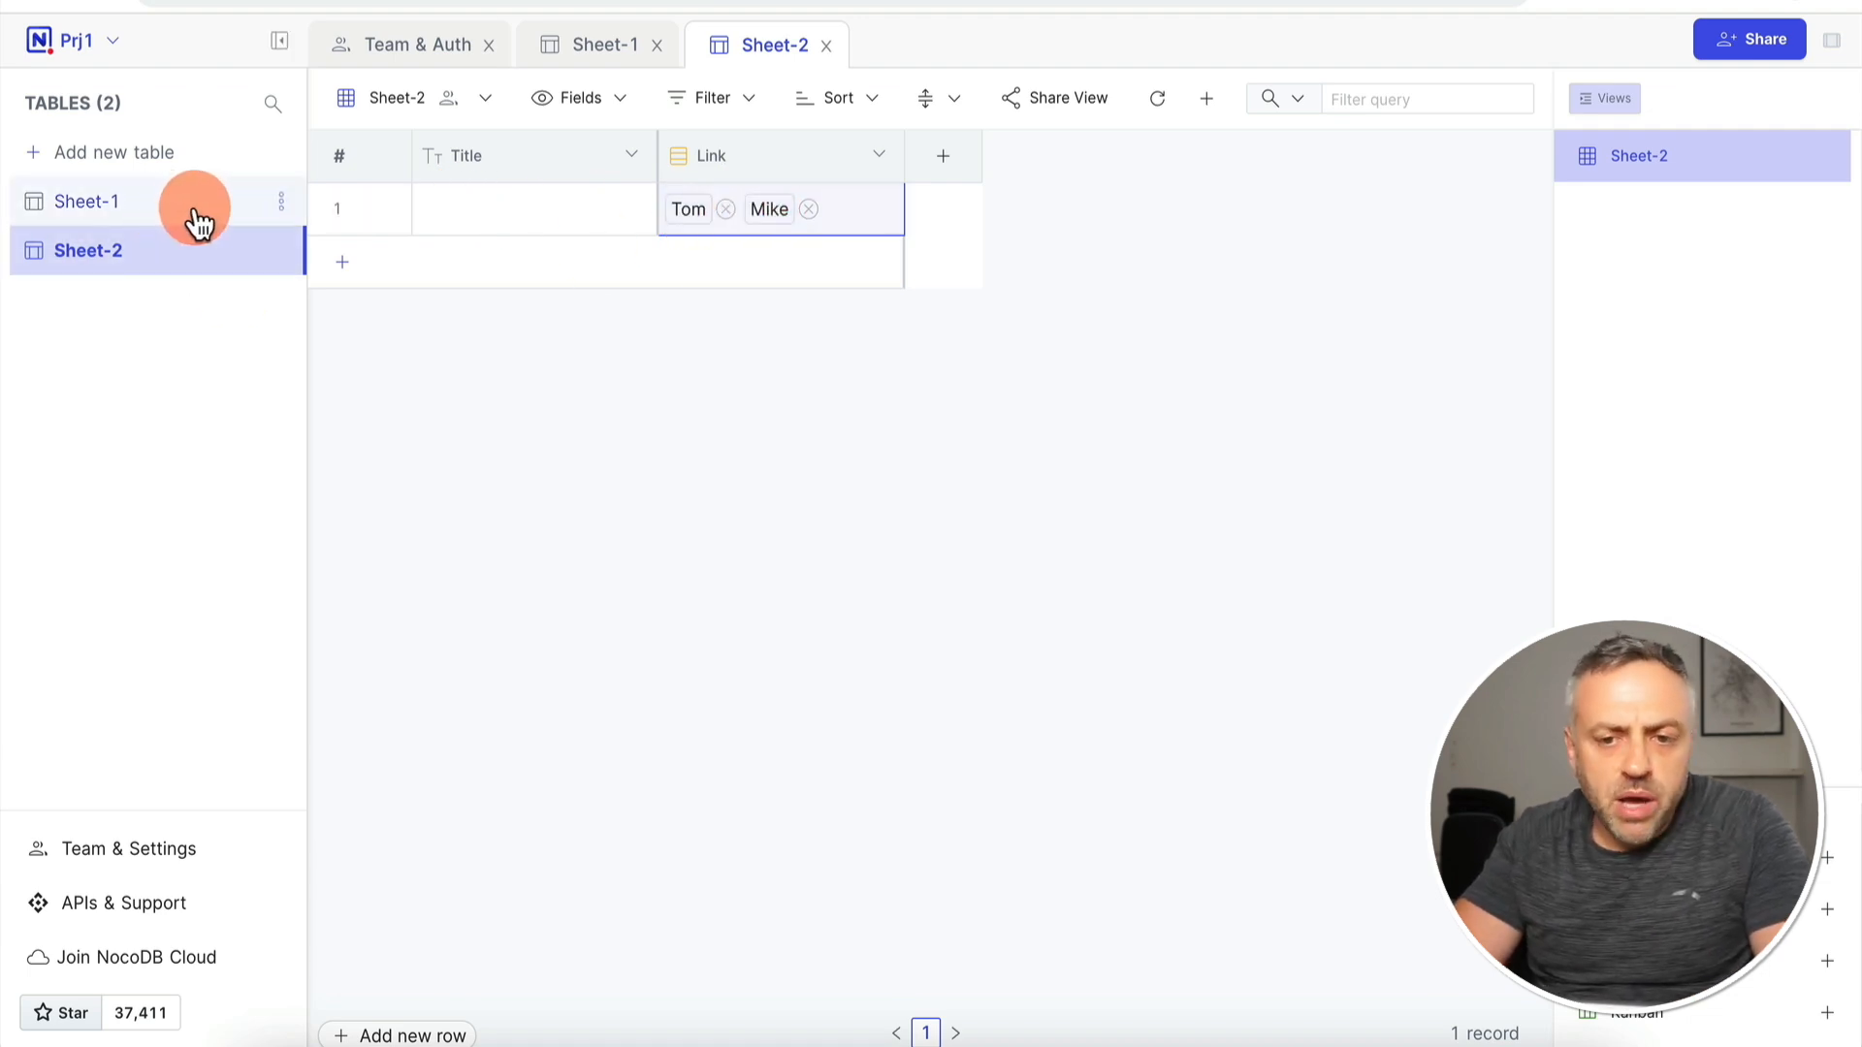
click(883, 211)
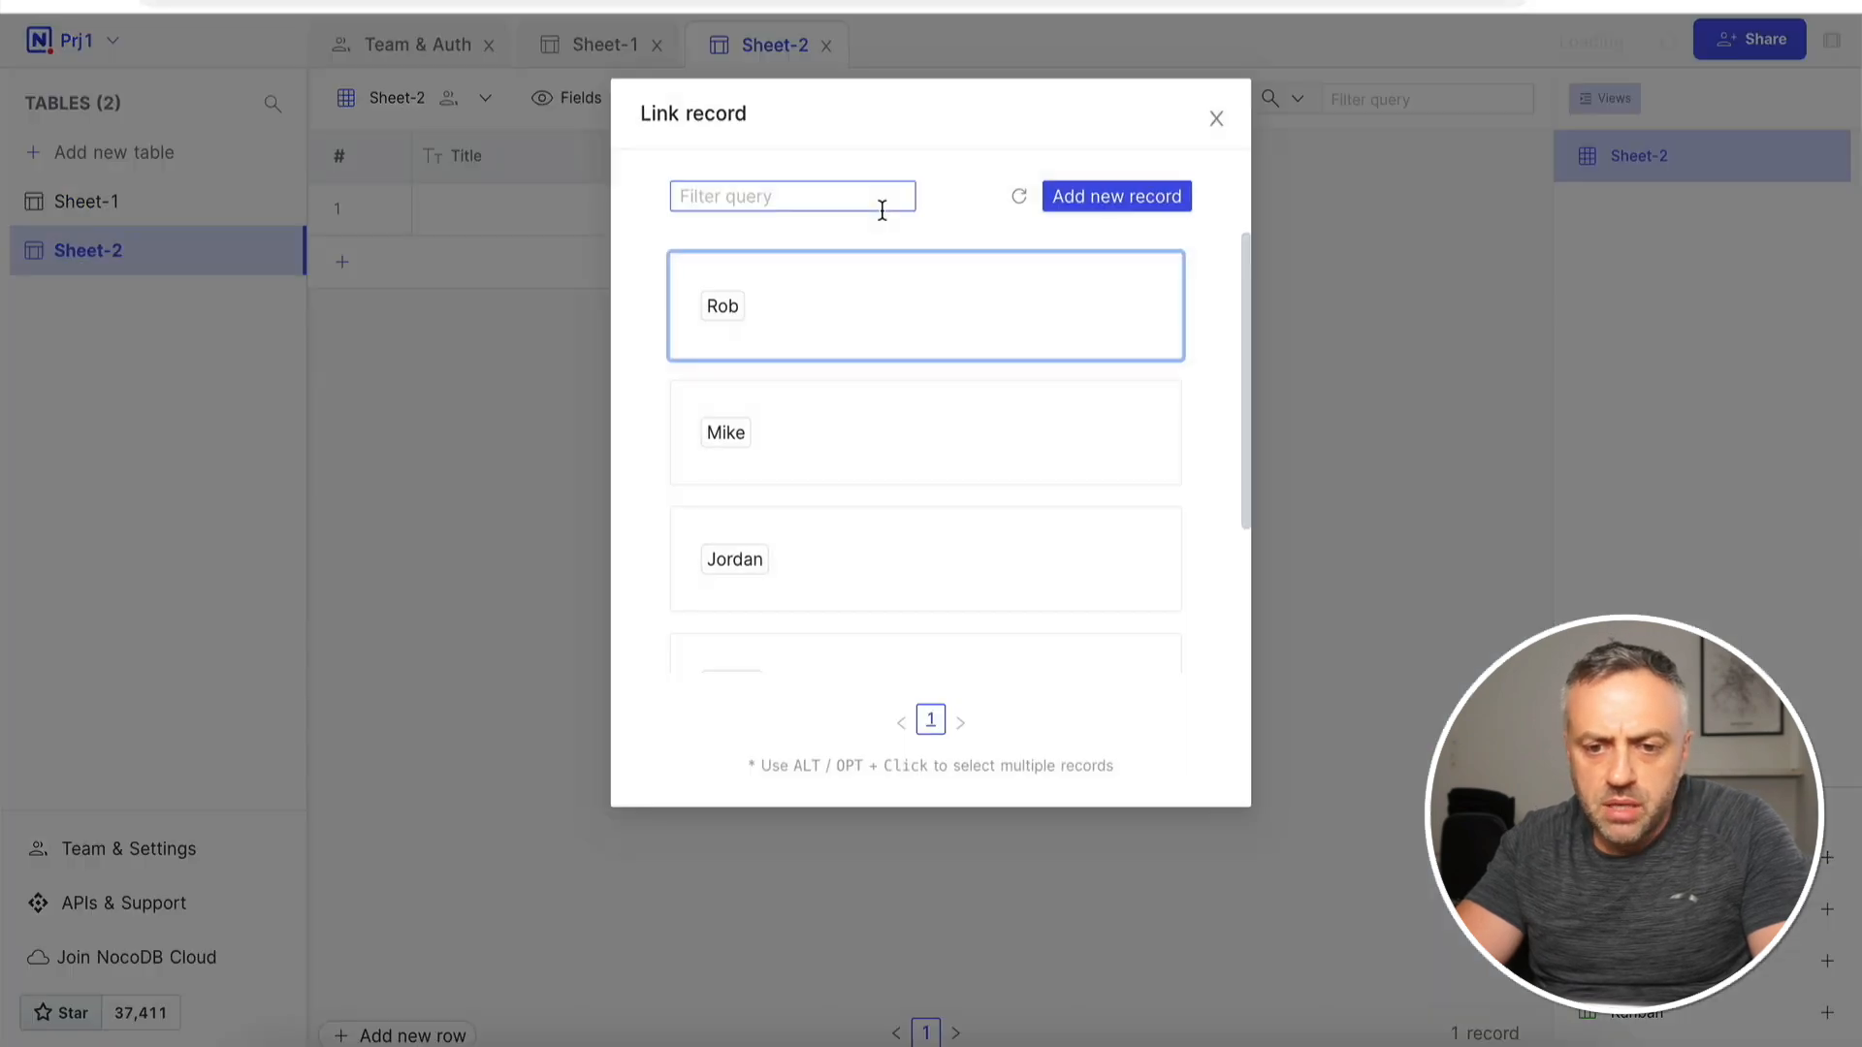
click(847, 473)
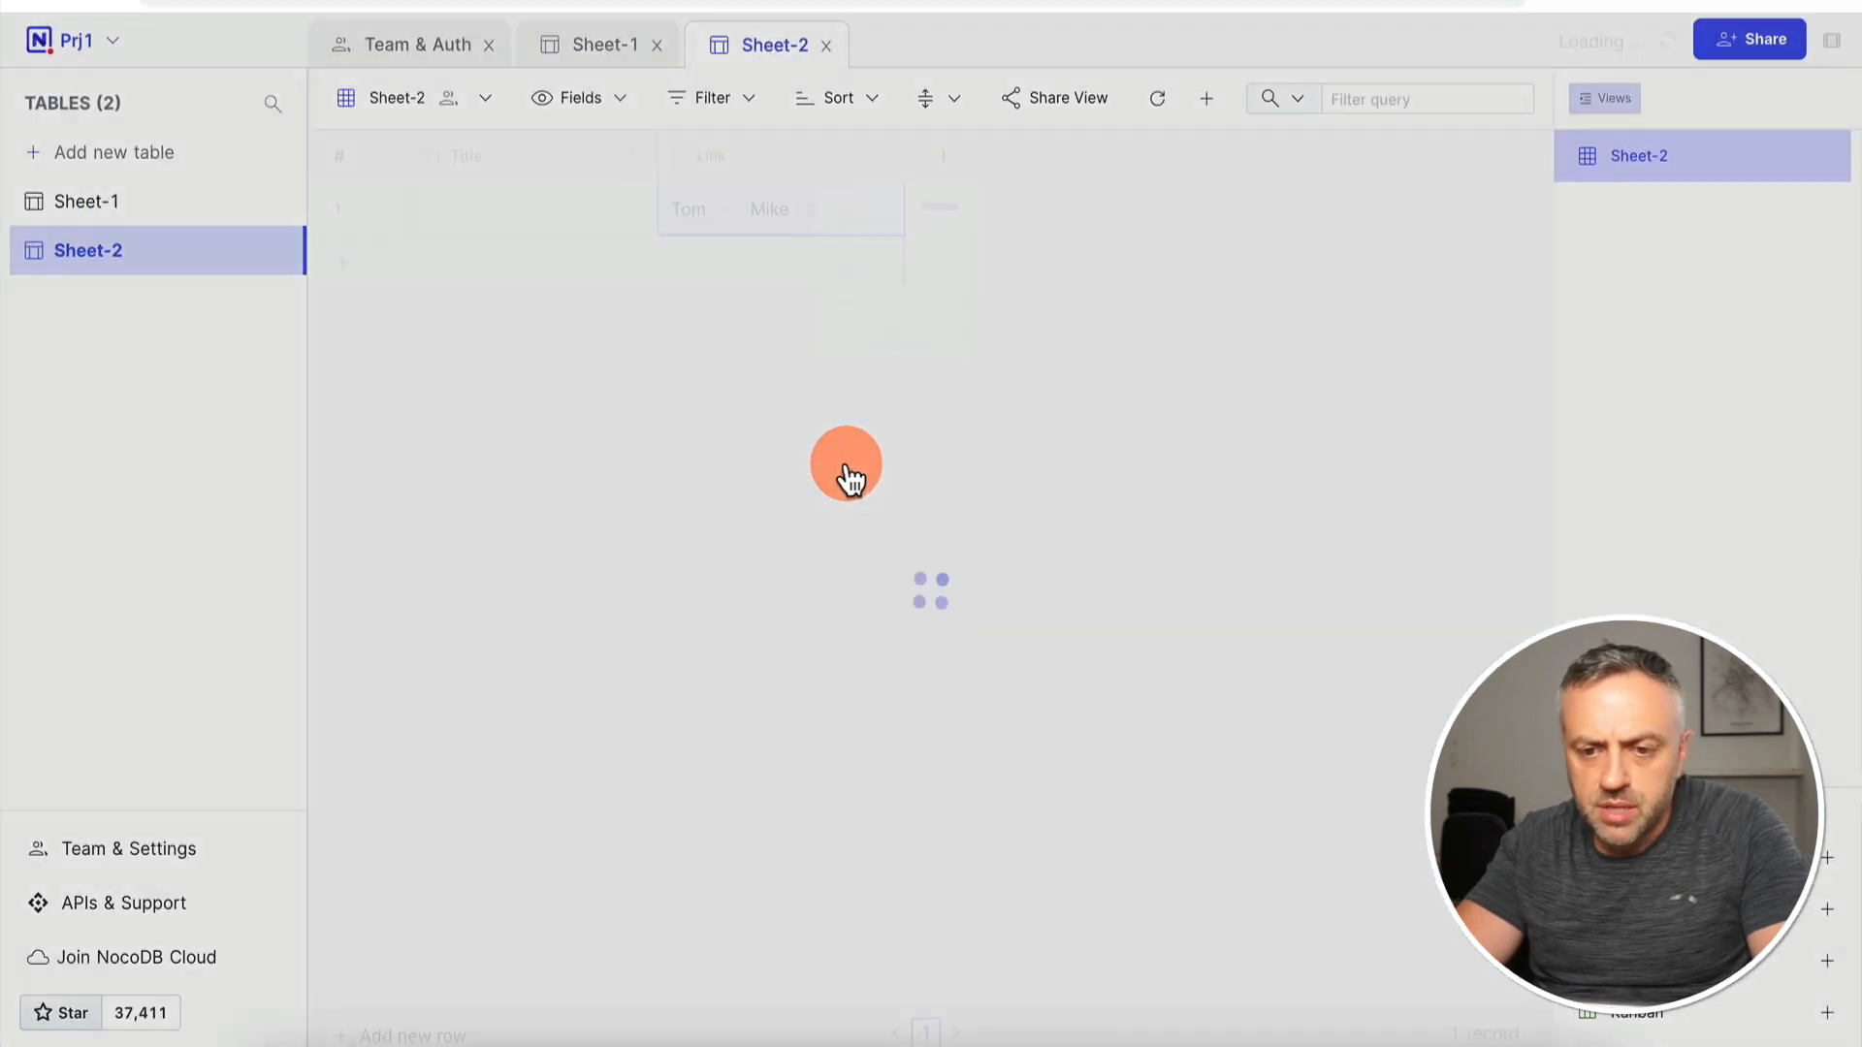
Step: Set the Title of the Sheet-2 row to Record1
click(545, 215)
click(546, 211)
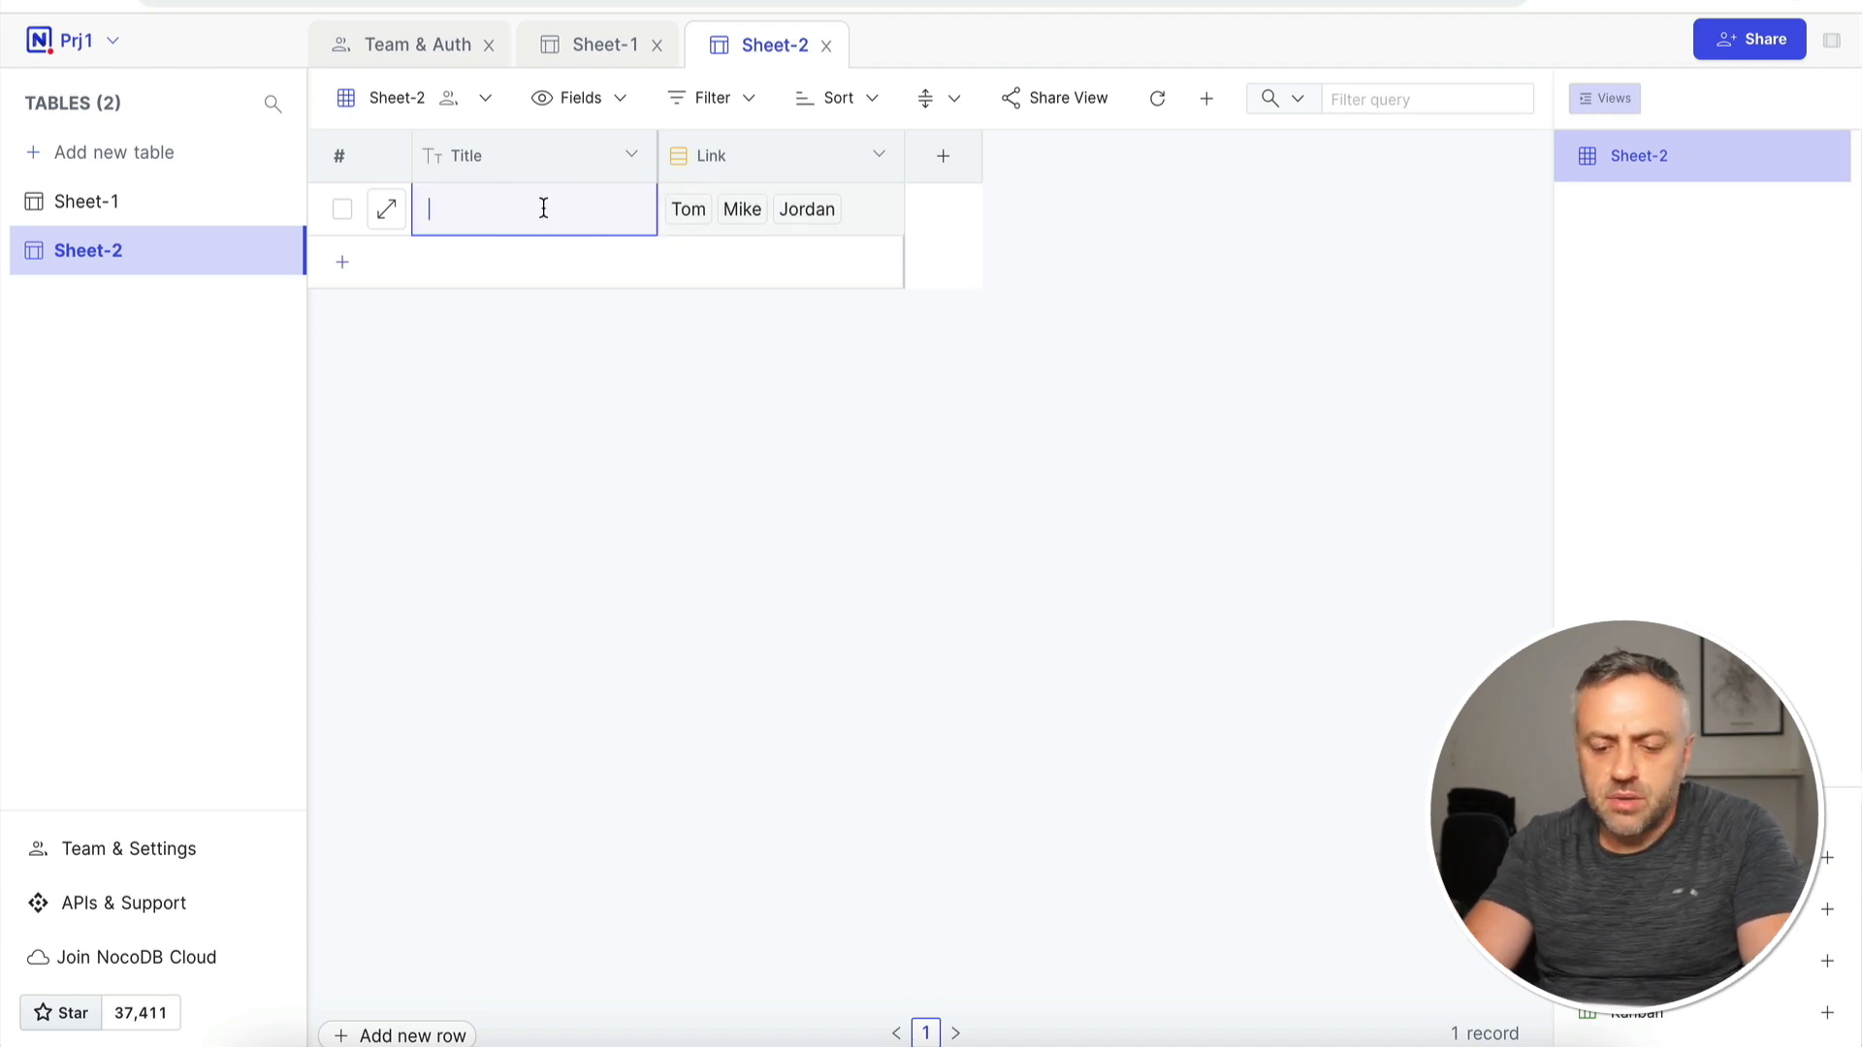
click(657, 464)
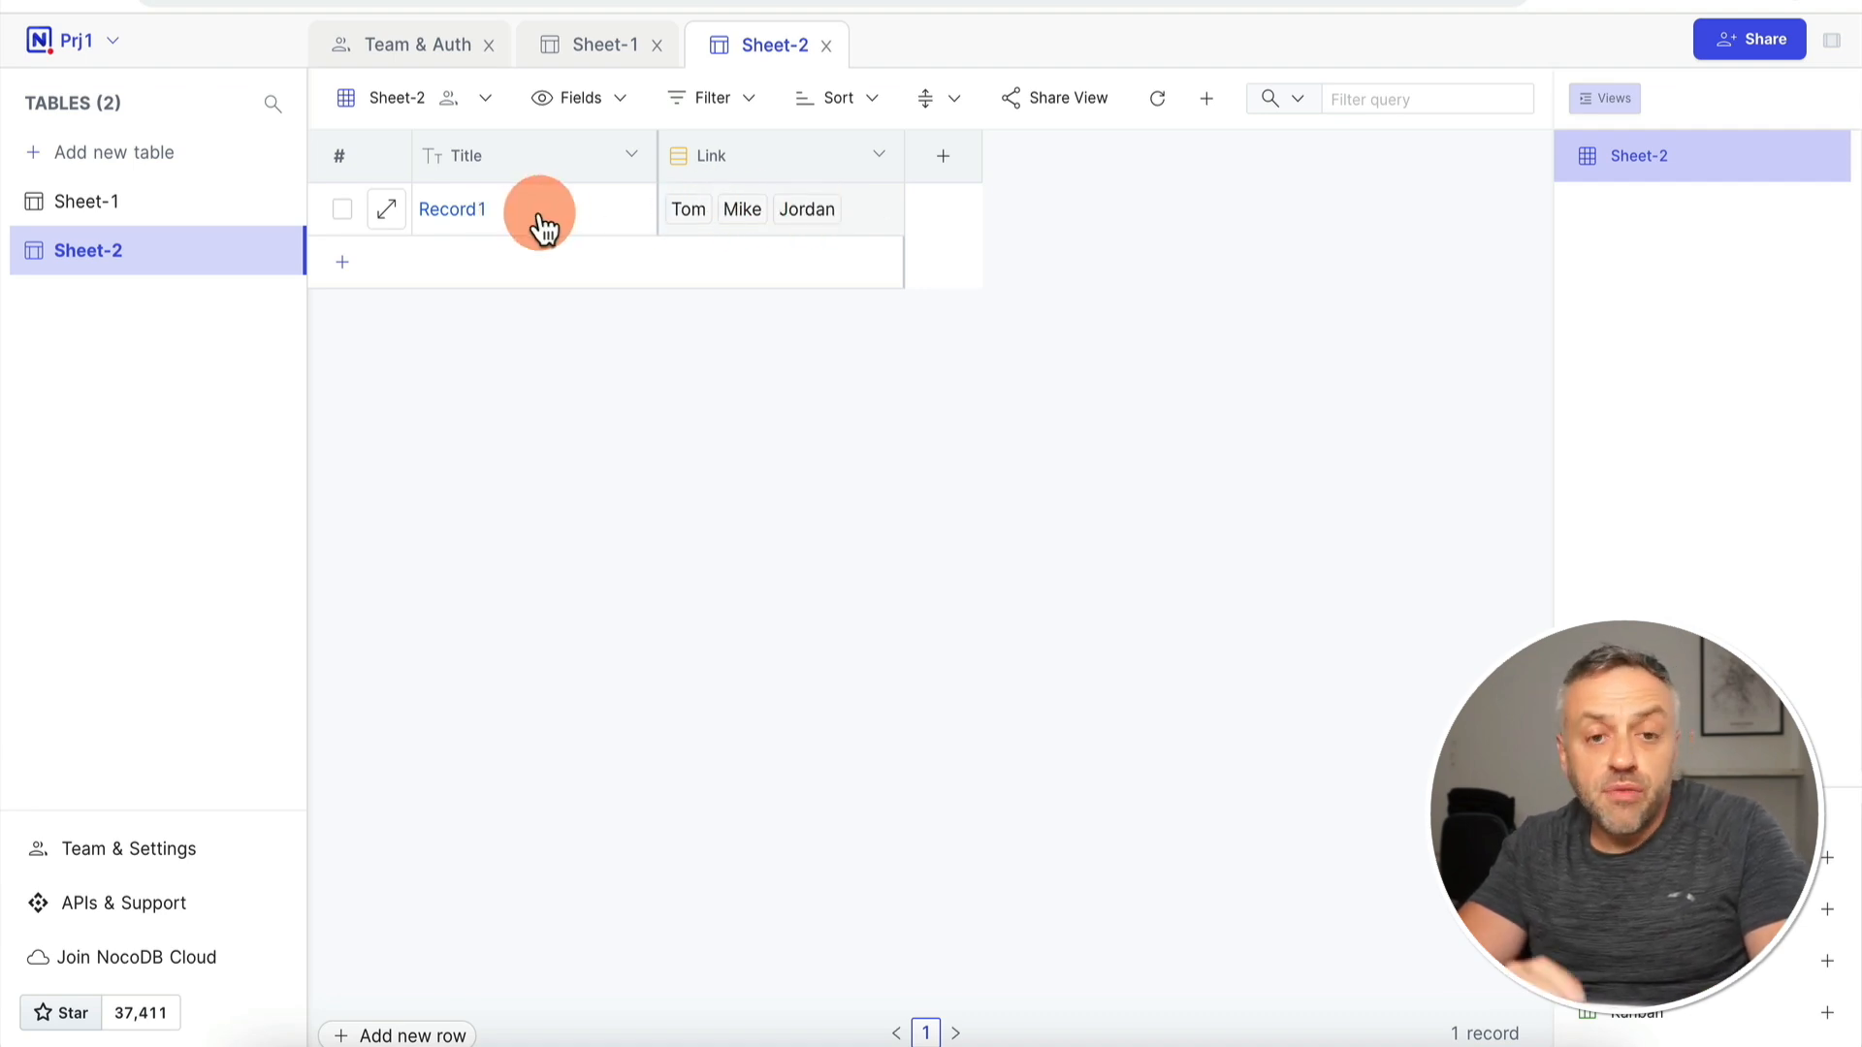
Step: Check the Sheet-2 link column in Sheet-1, and examine the relation between the two tables in the ERD View
click(137, 220)
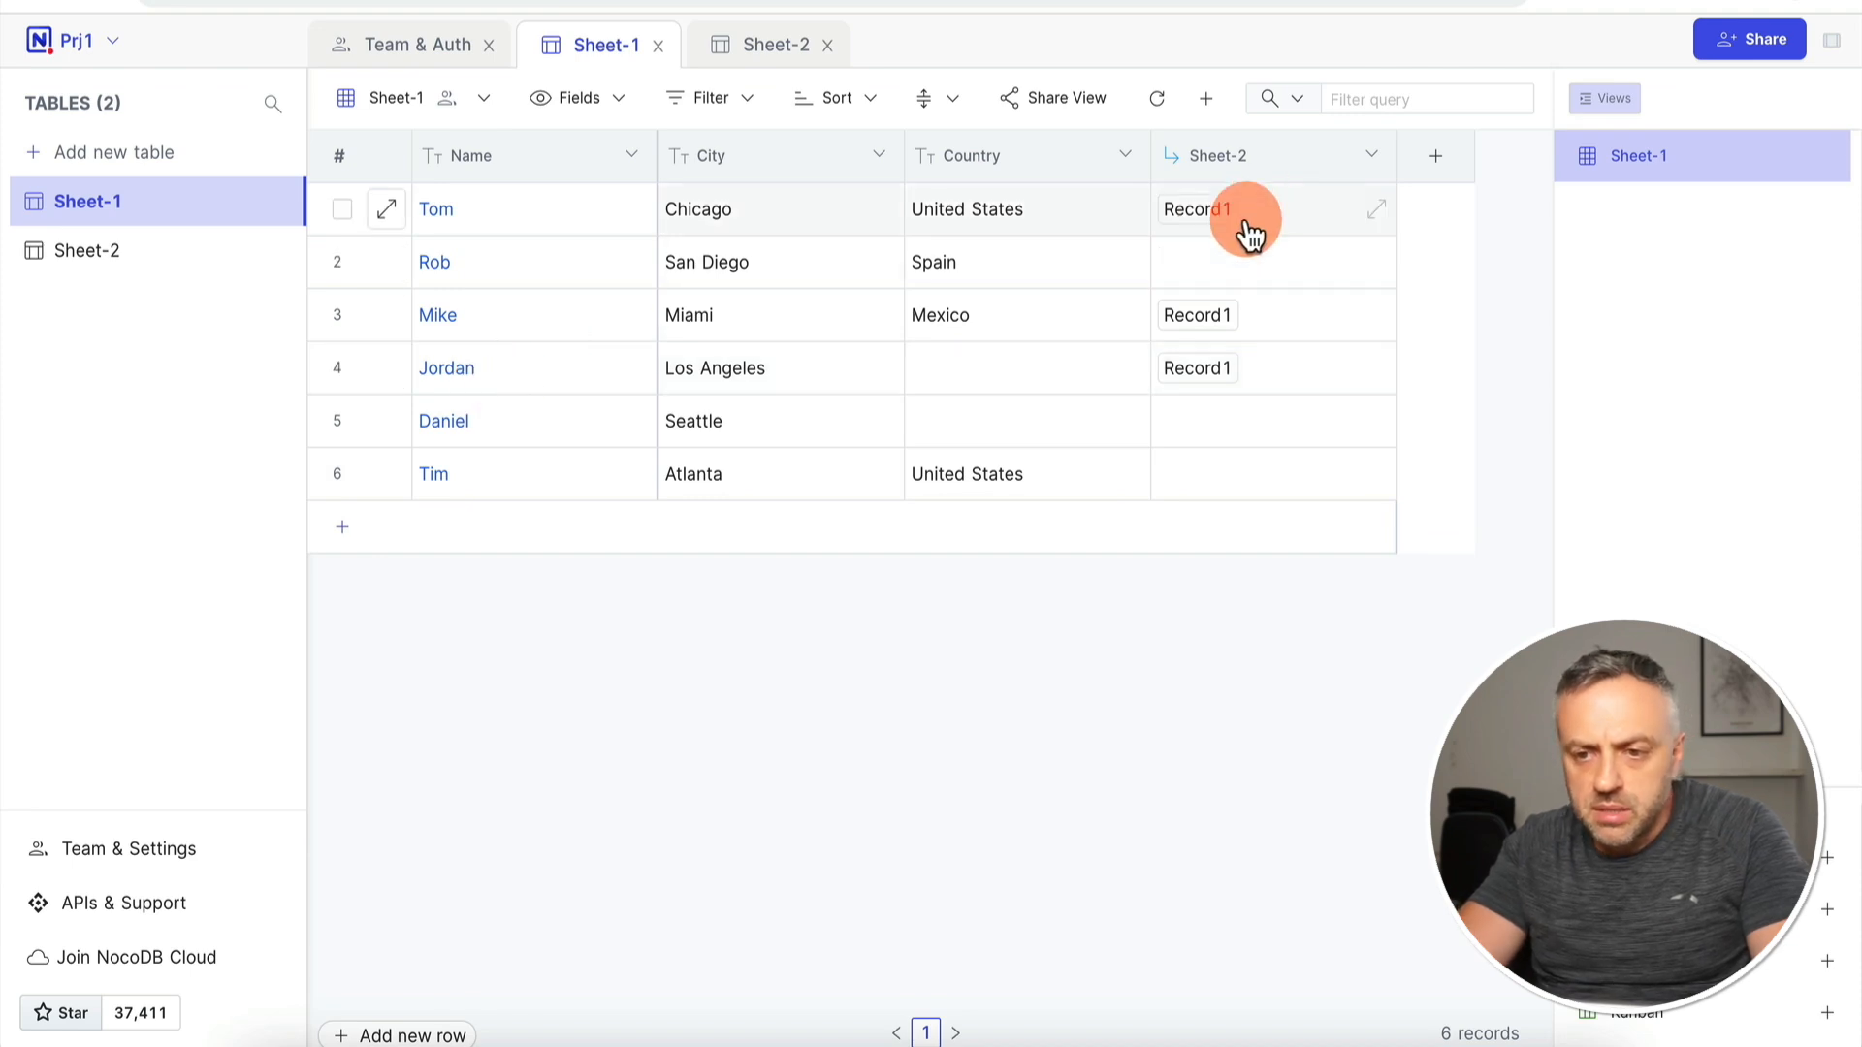
click(162, 258)
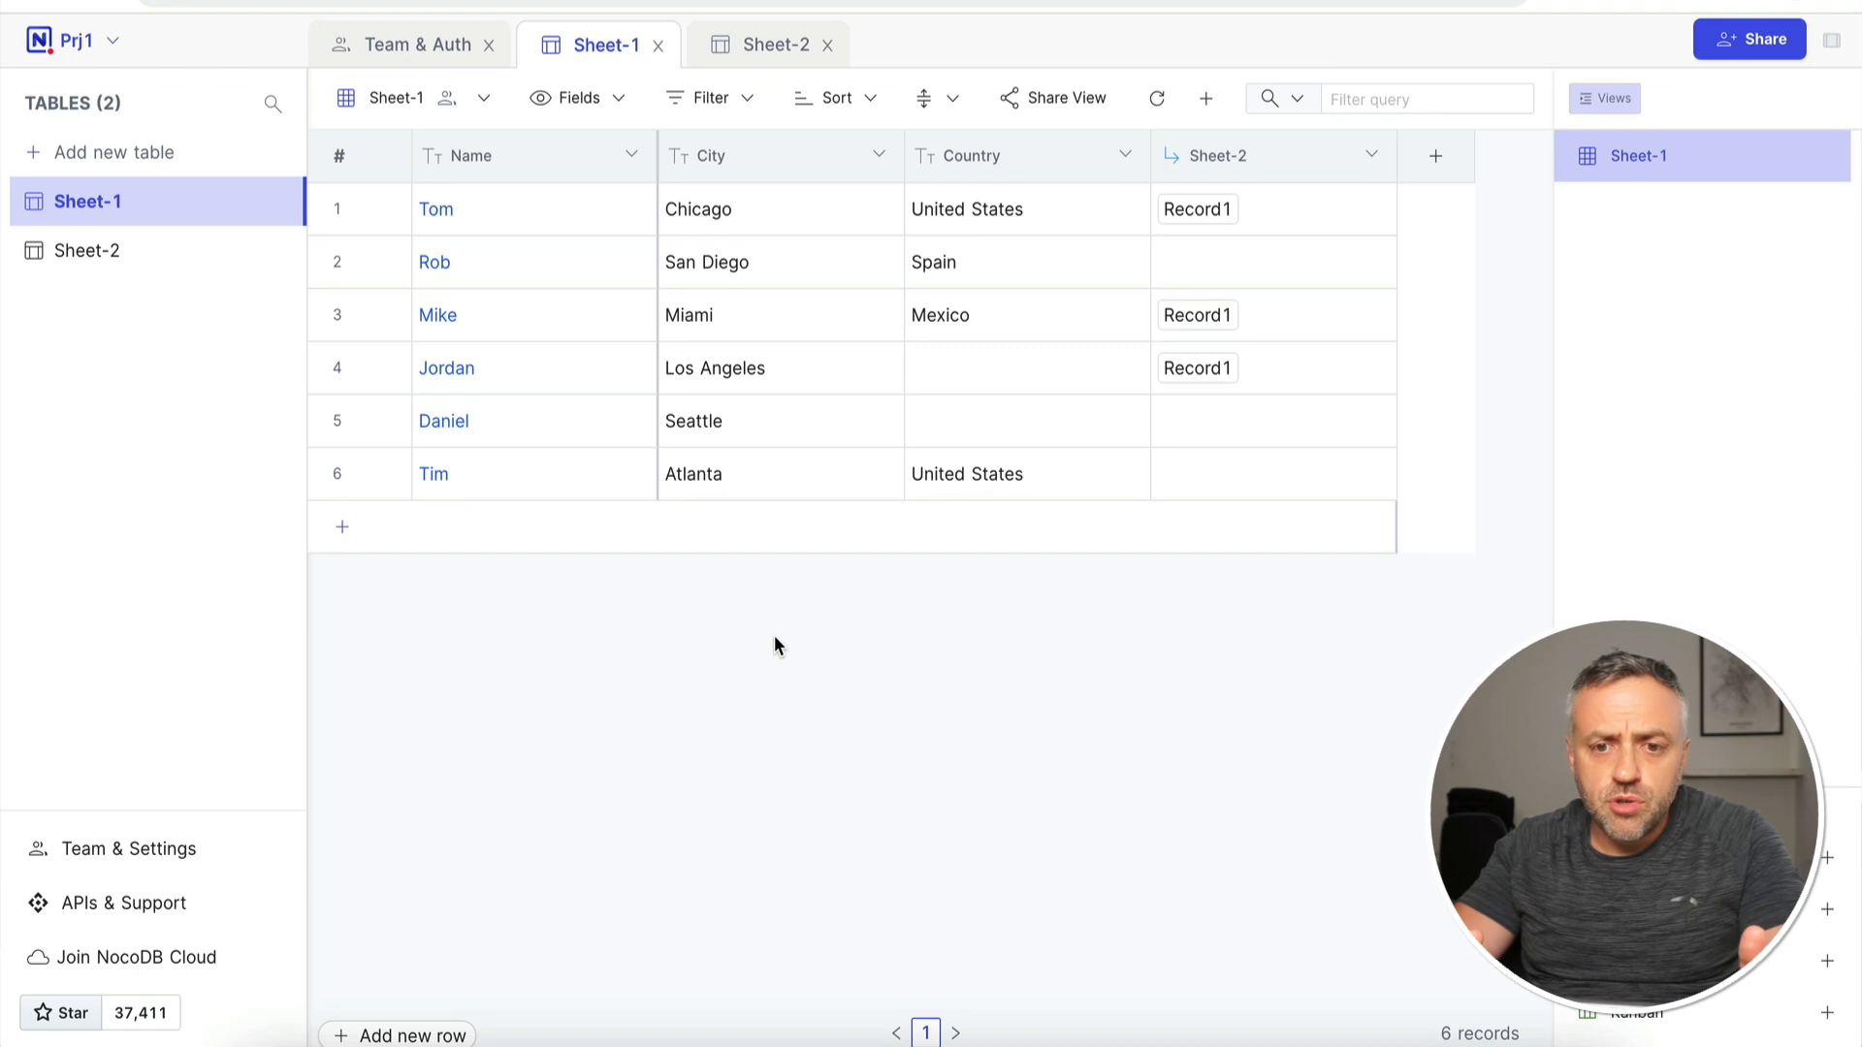
click(395, 100)
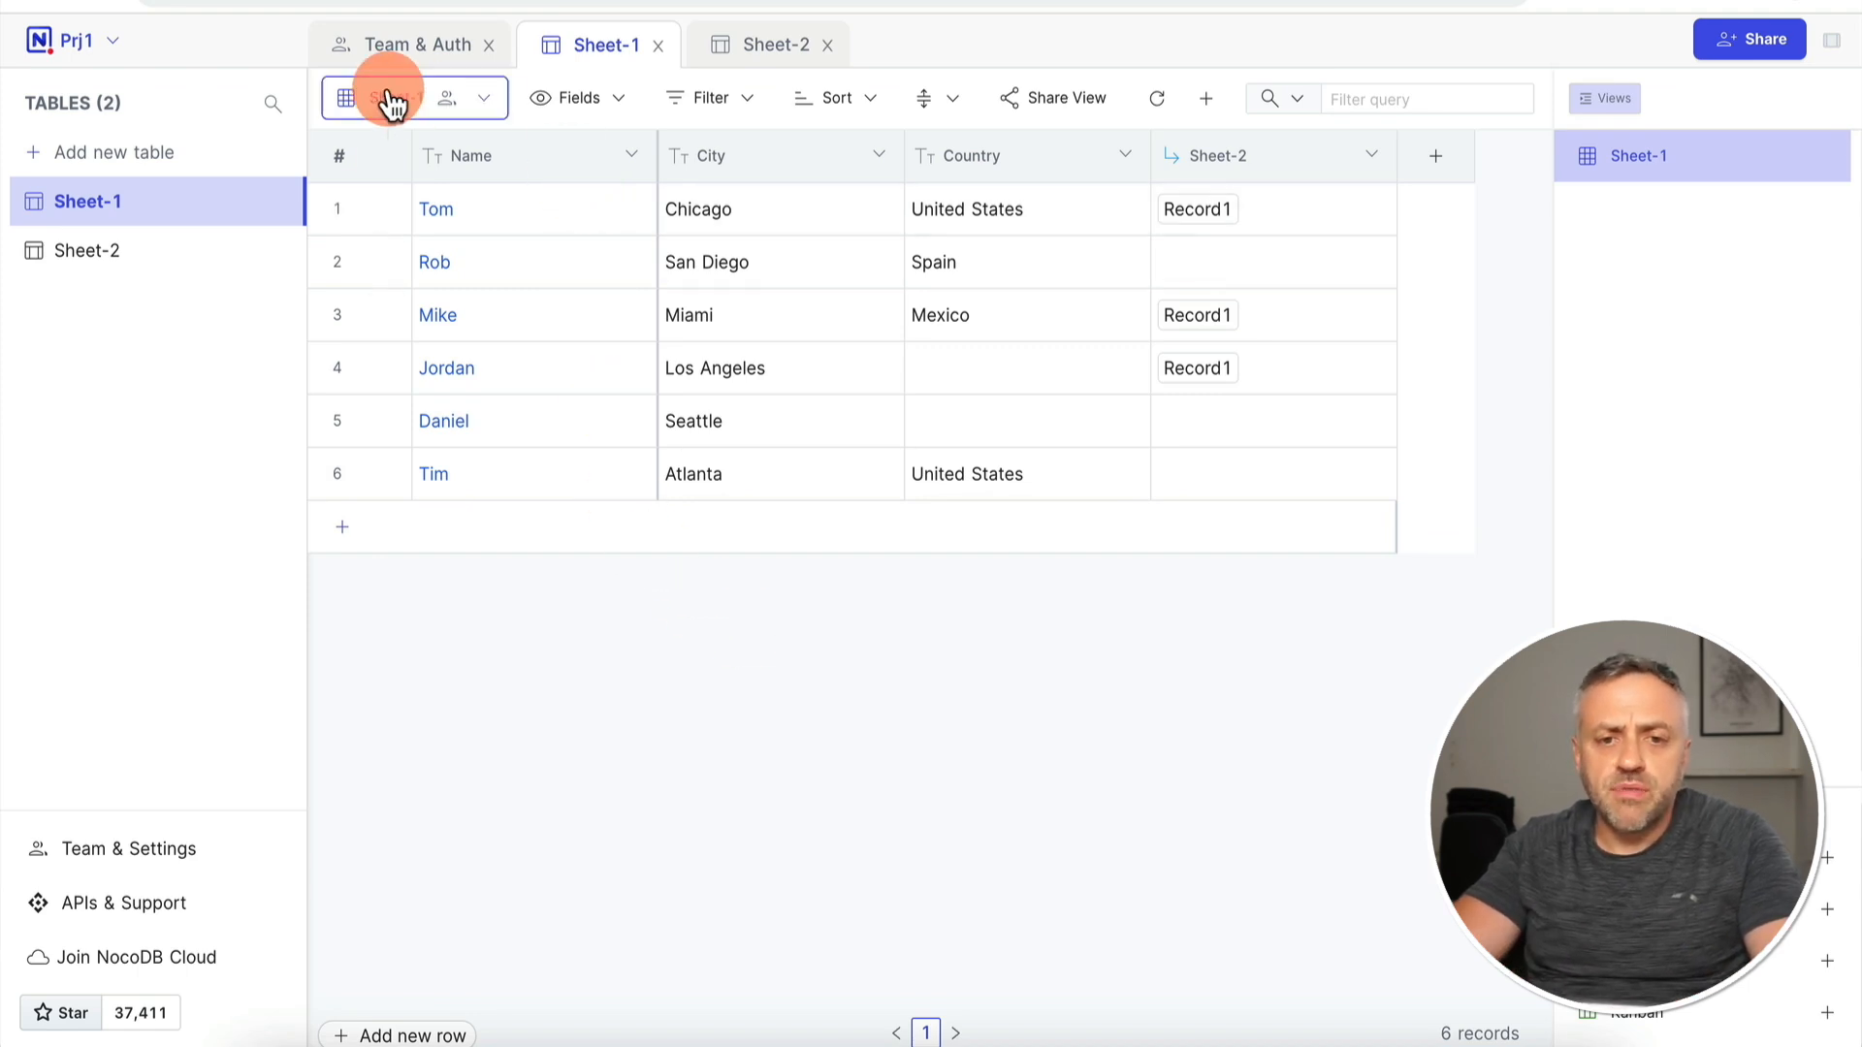
click(412, 495)
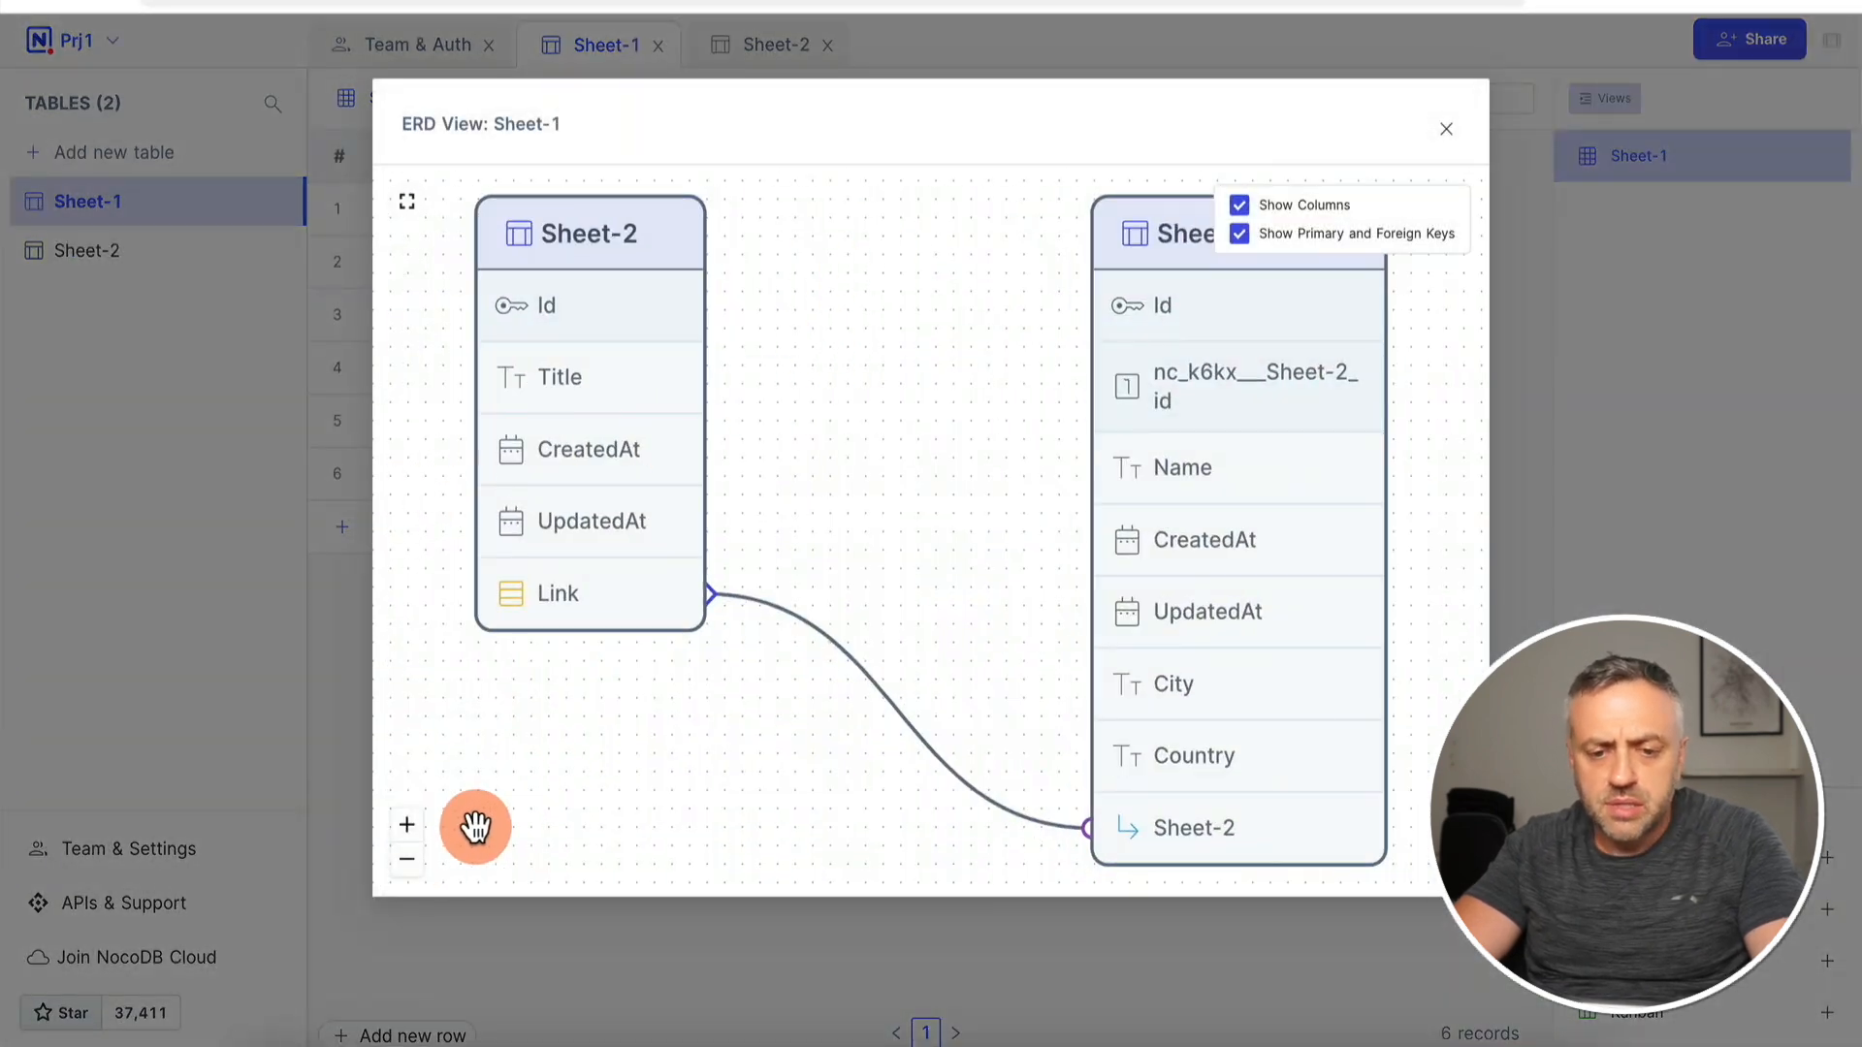
click(408, 861)
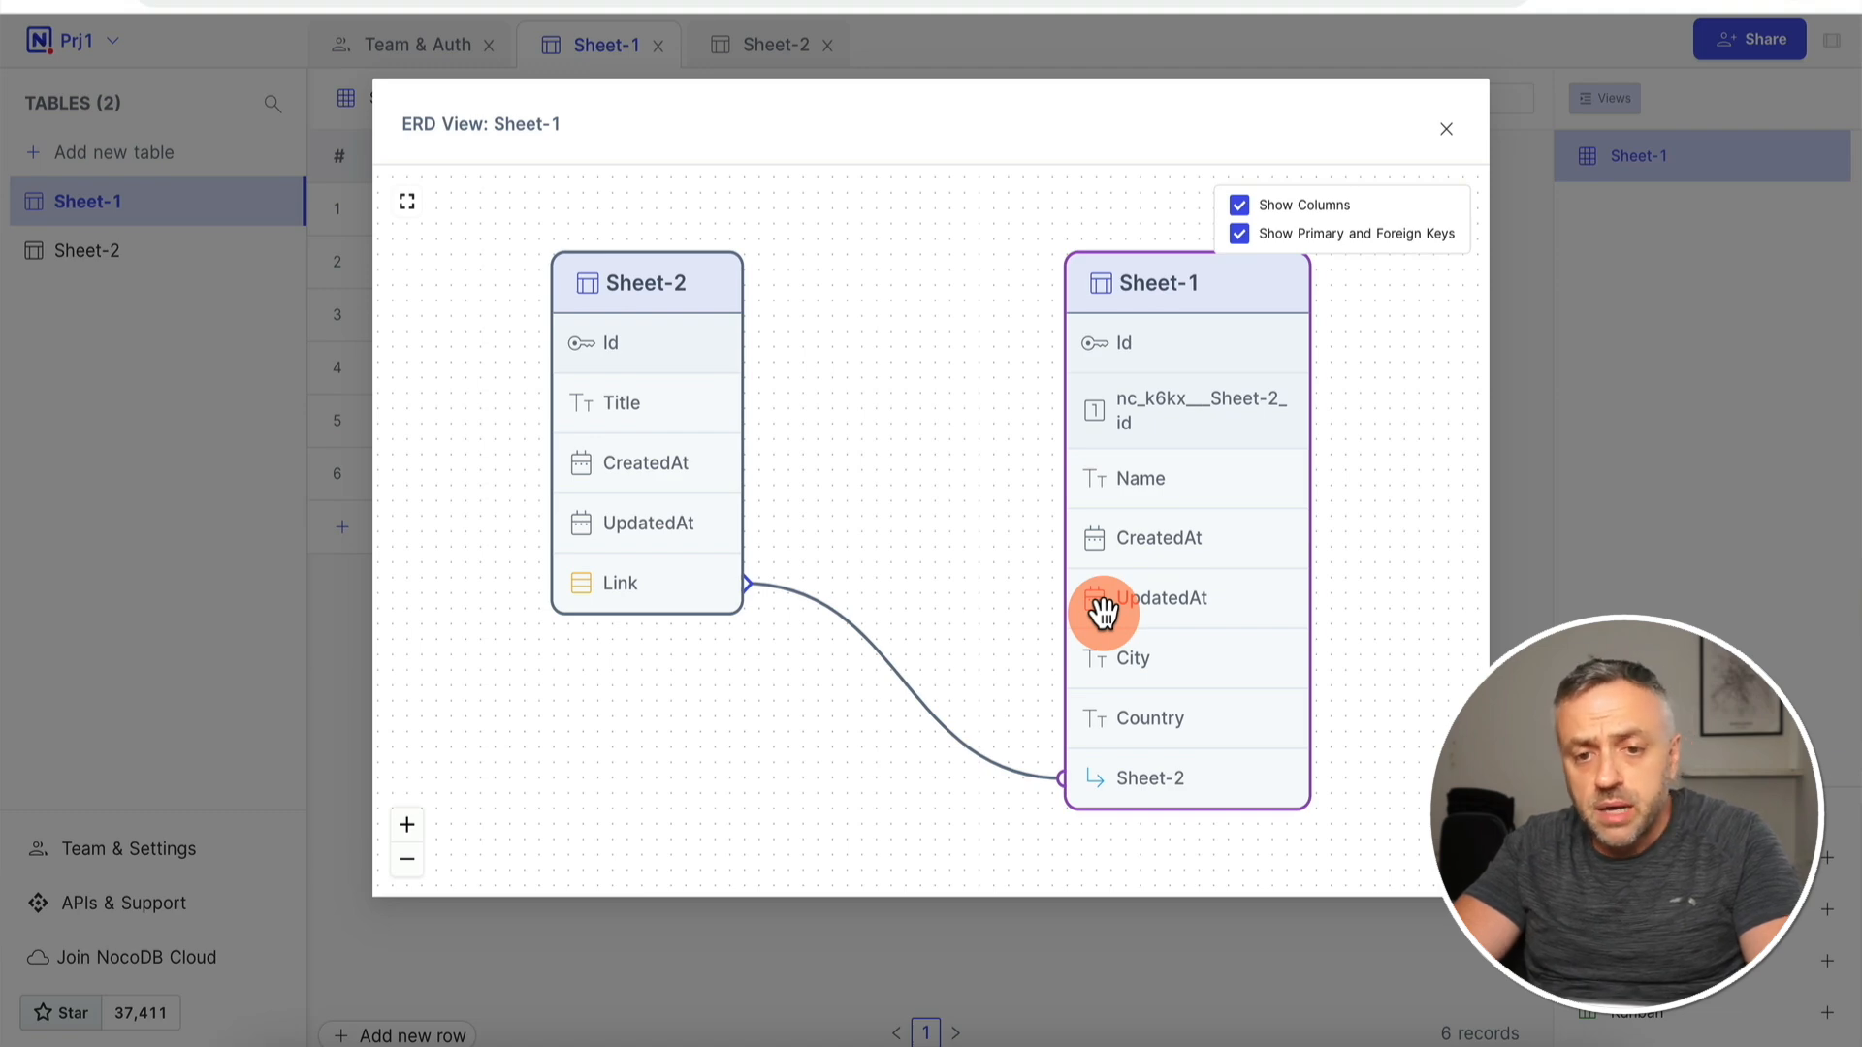
mouse_move(833, 630)
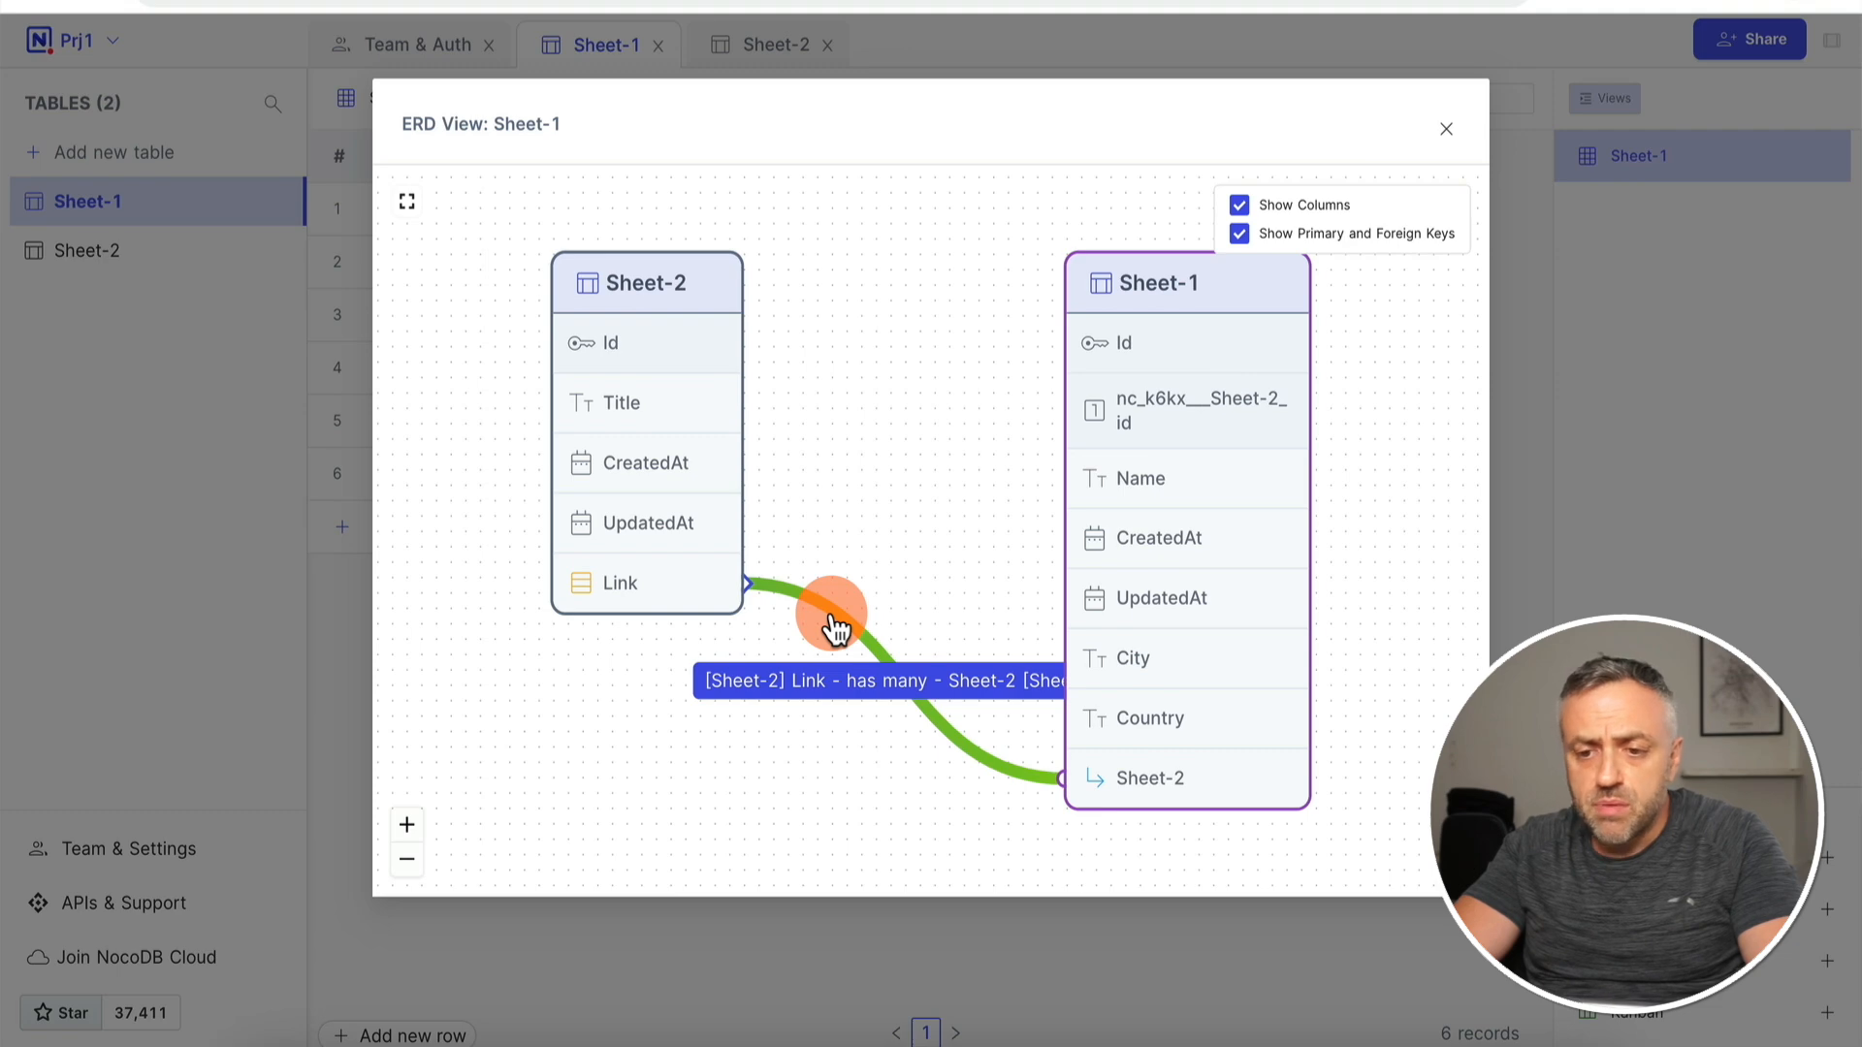
click(893, 396)
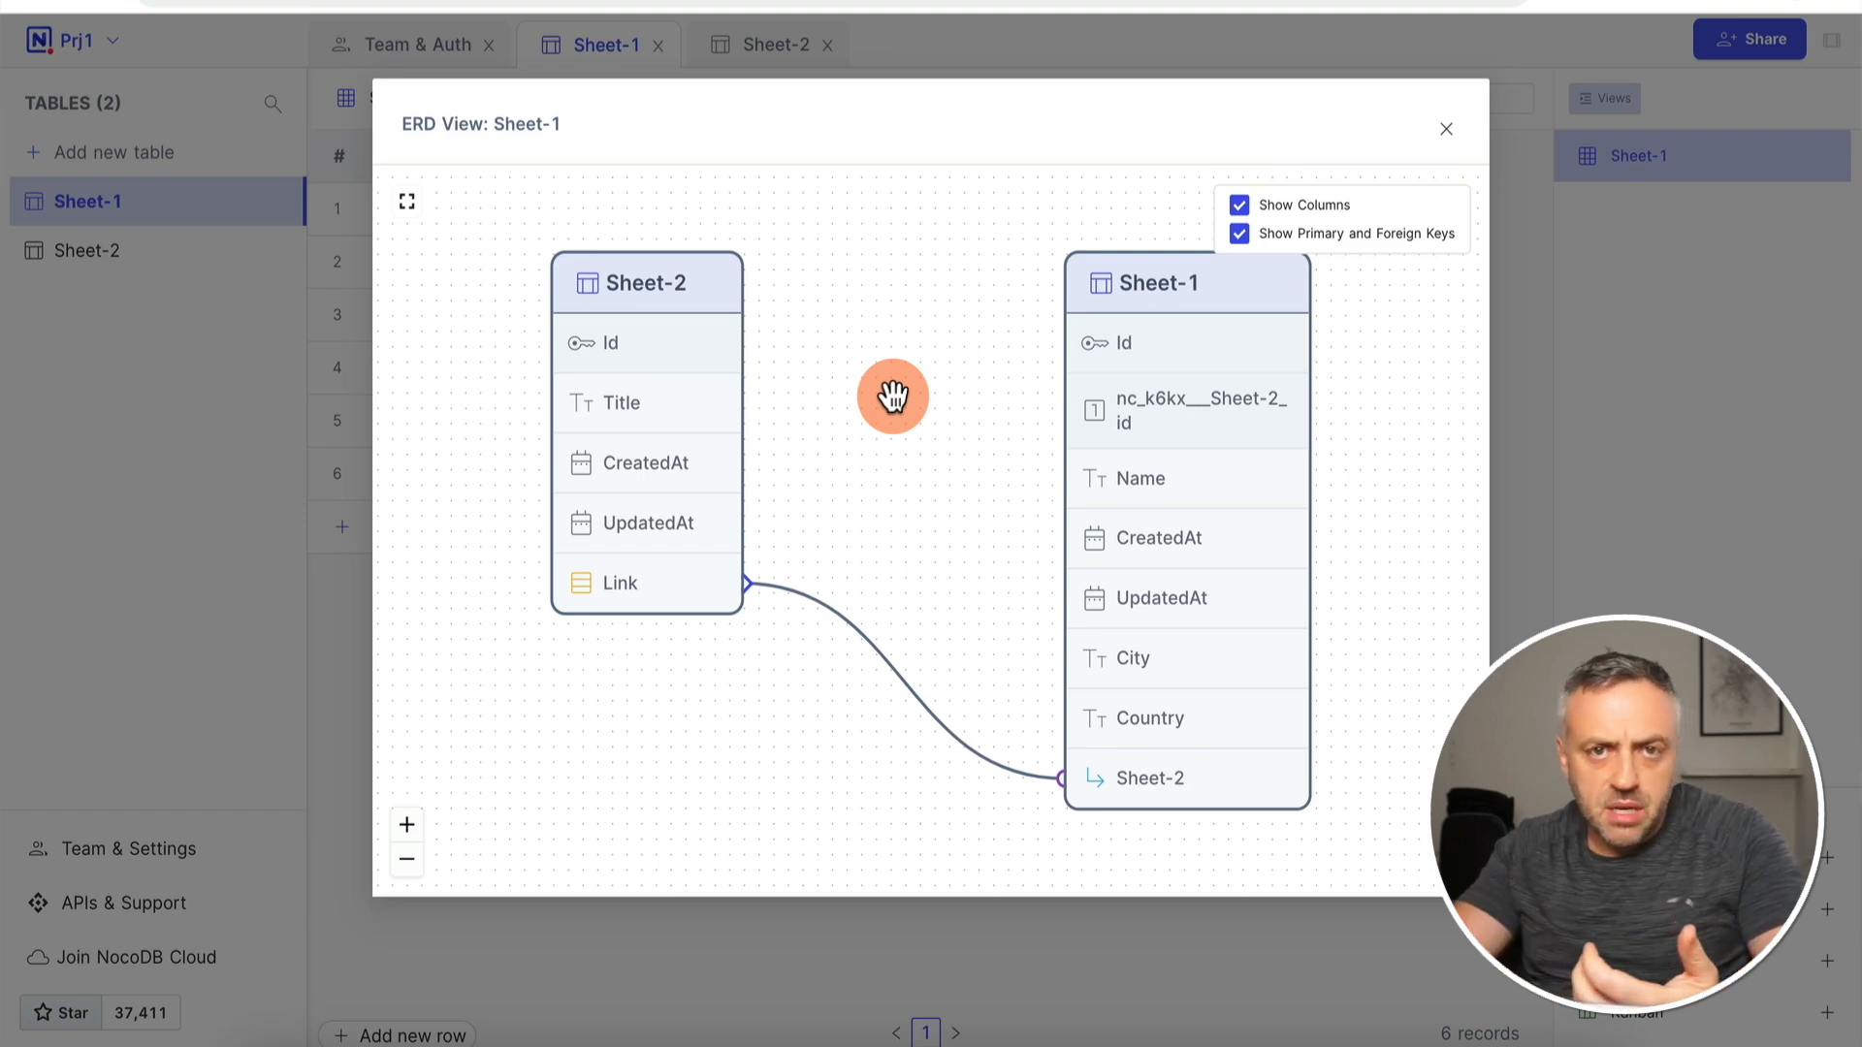
key(Escape)
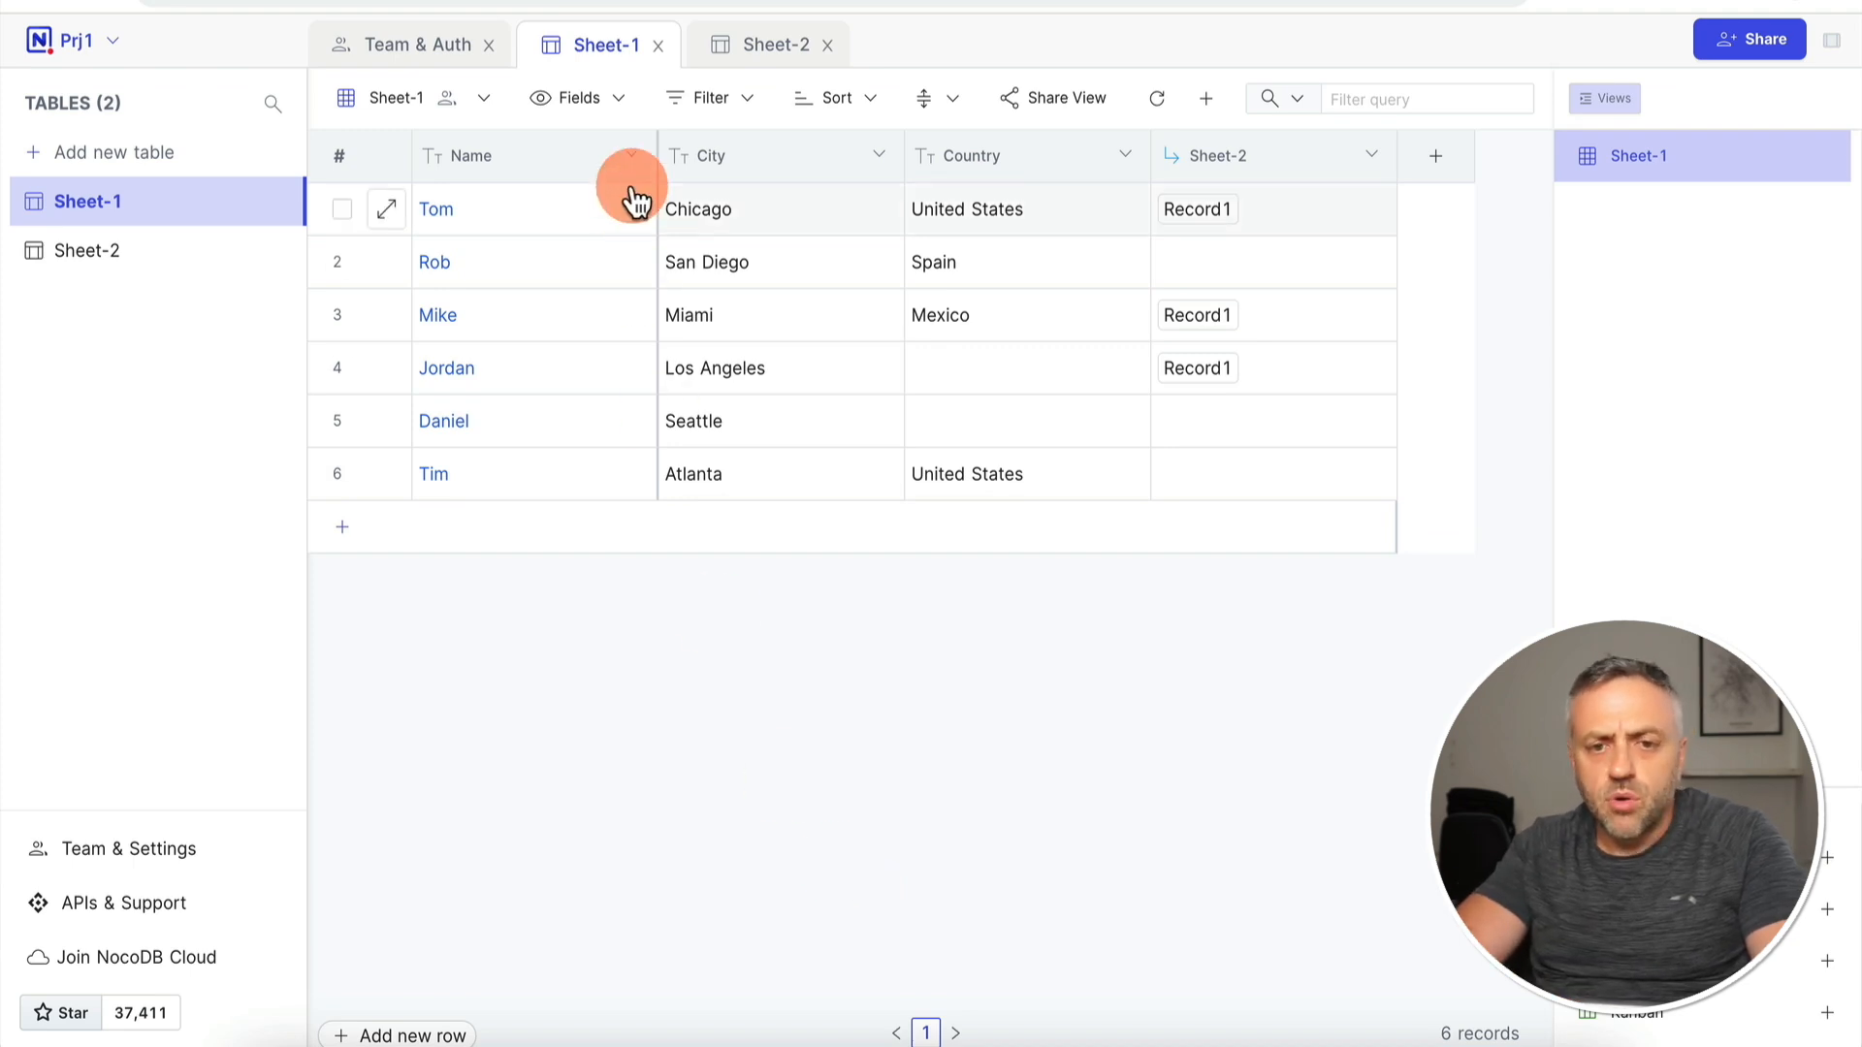
Step: Start a new webhook for Sheet-1 and title it Webhook1
click(398, 117)
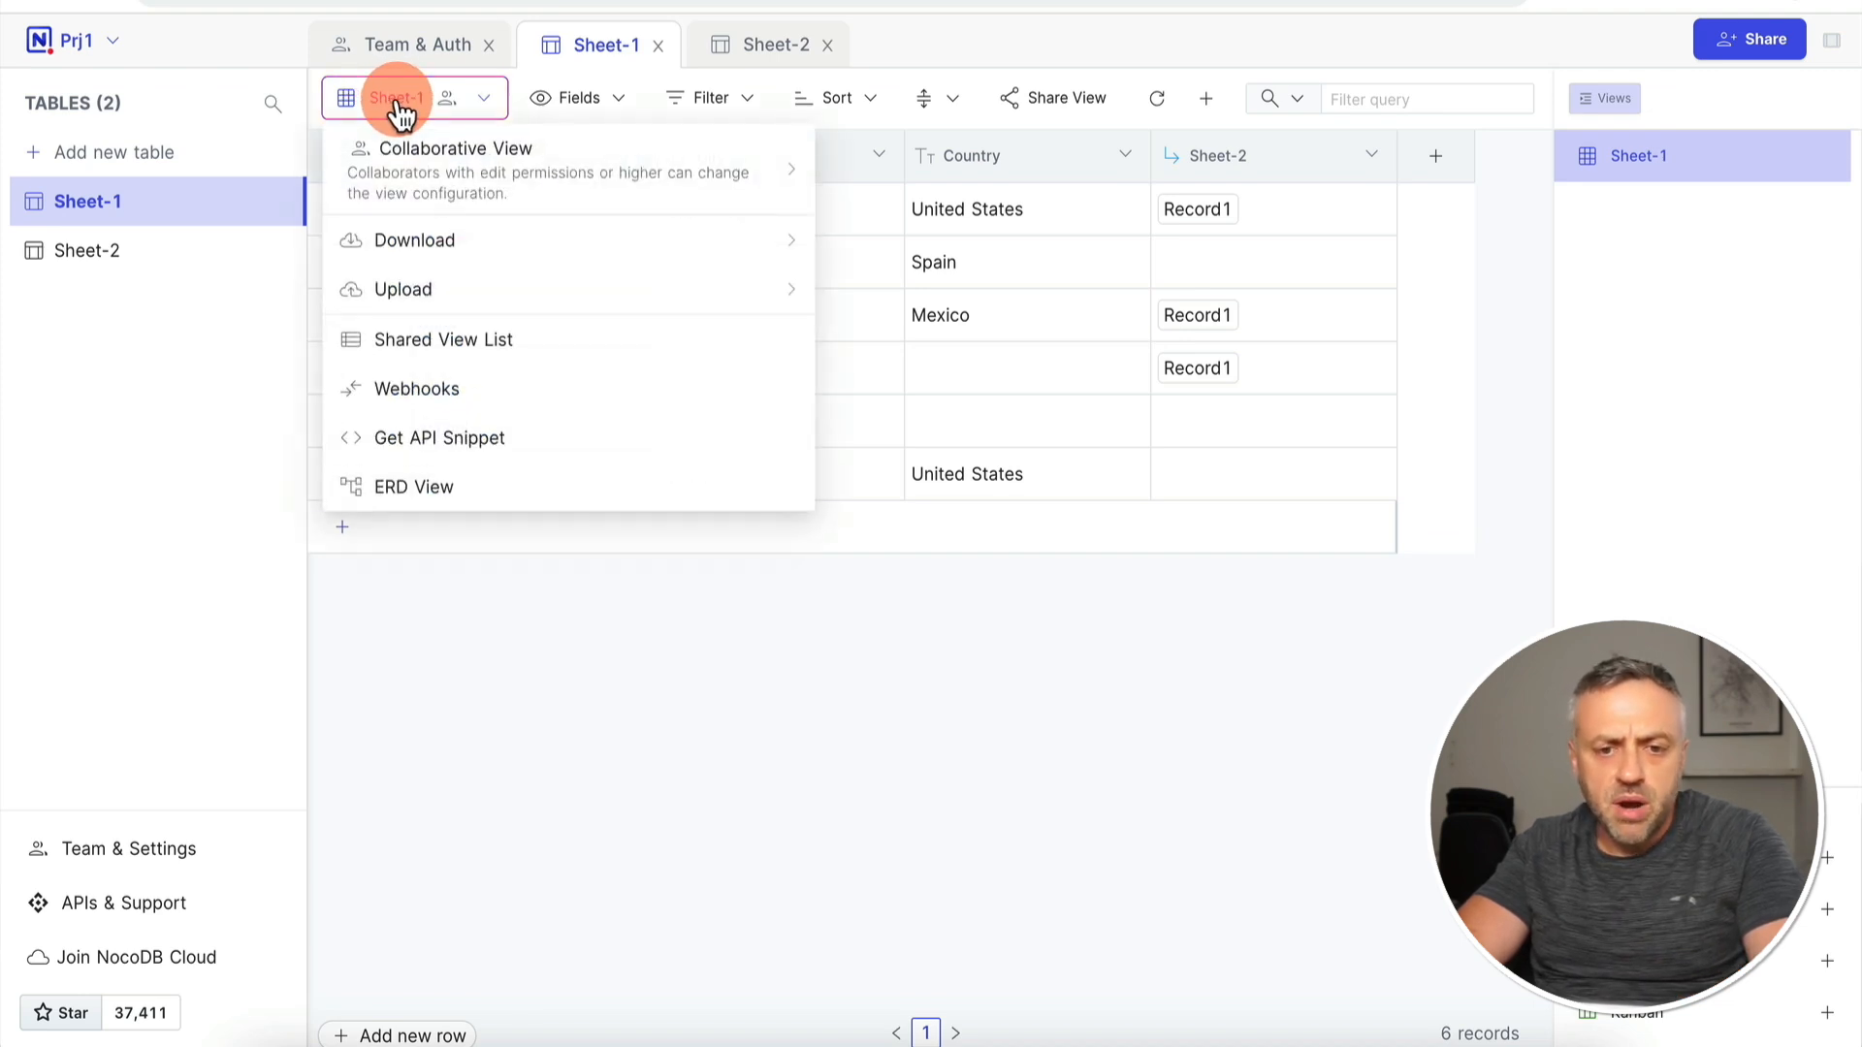
click(421, 402)
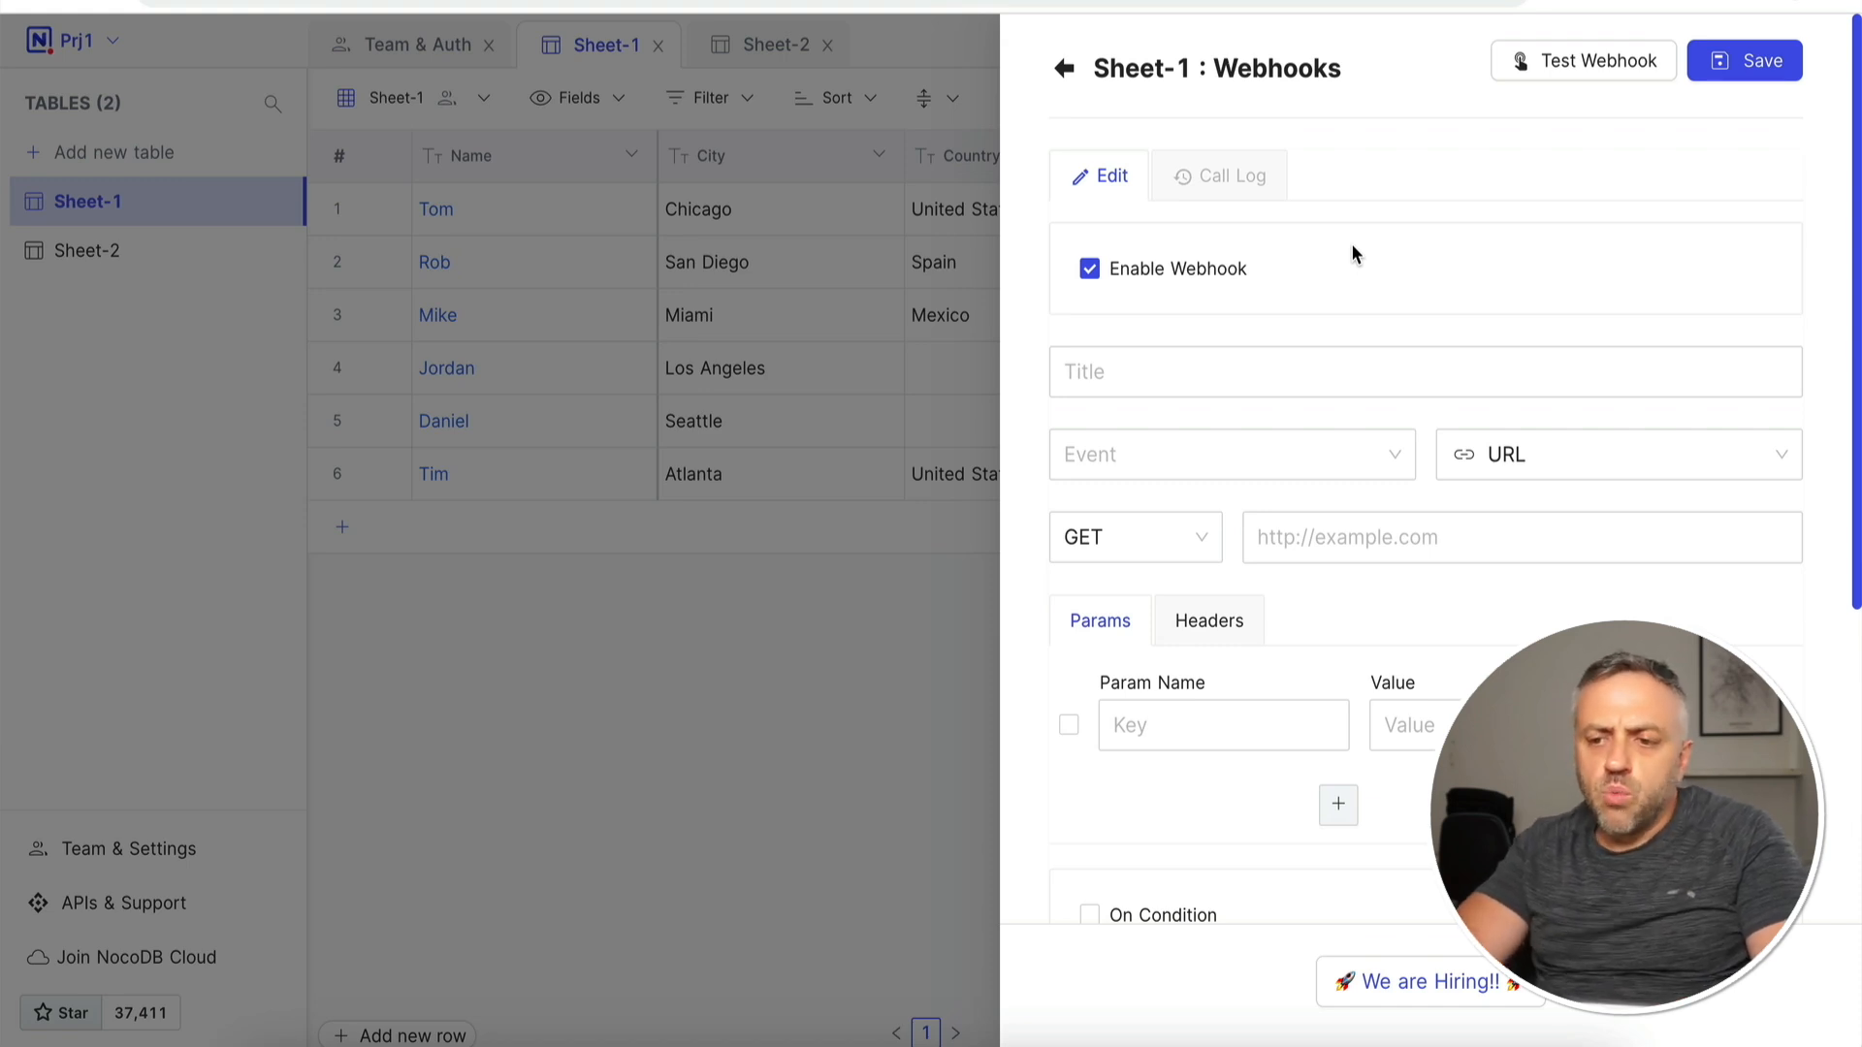
click(1125, 372)
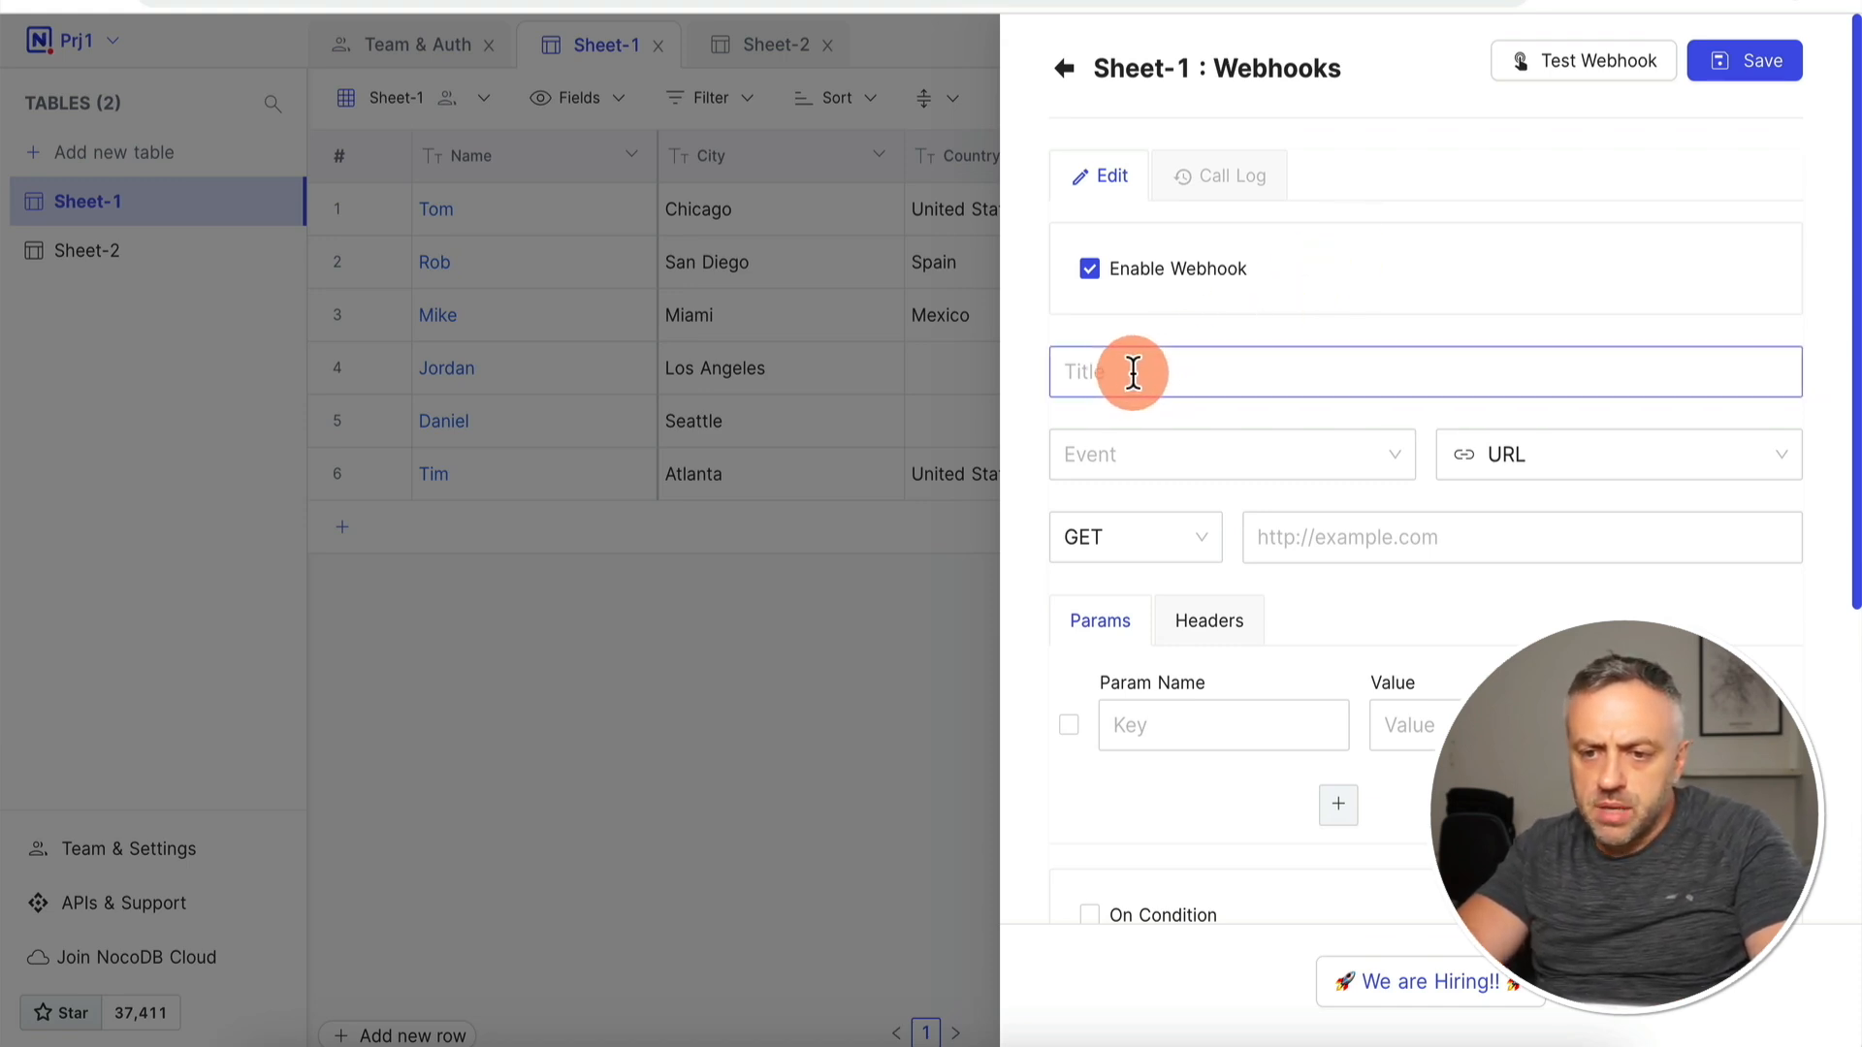
text(Webhook1)
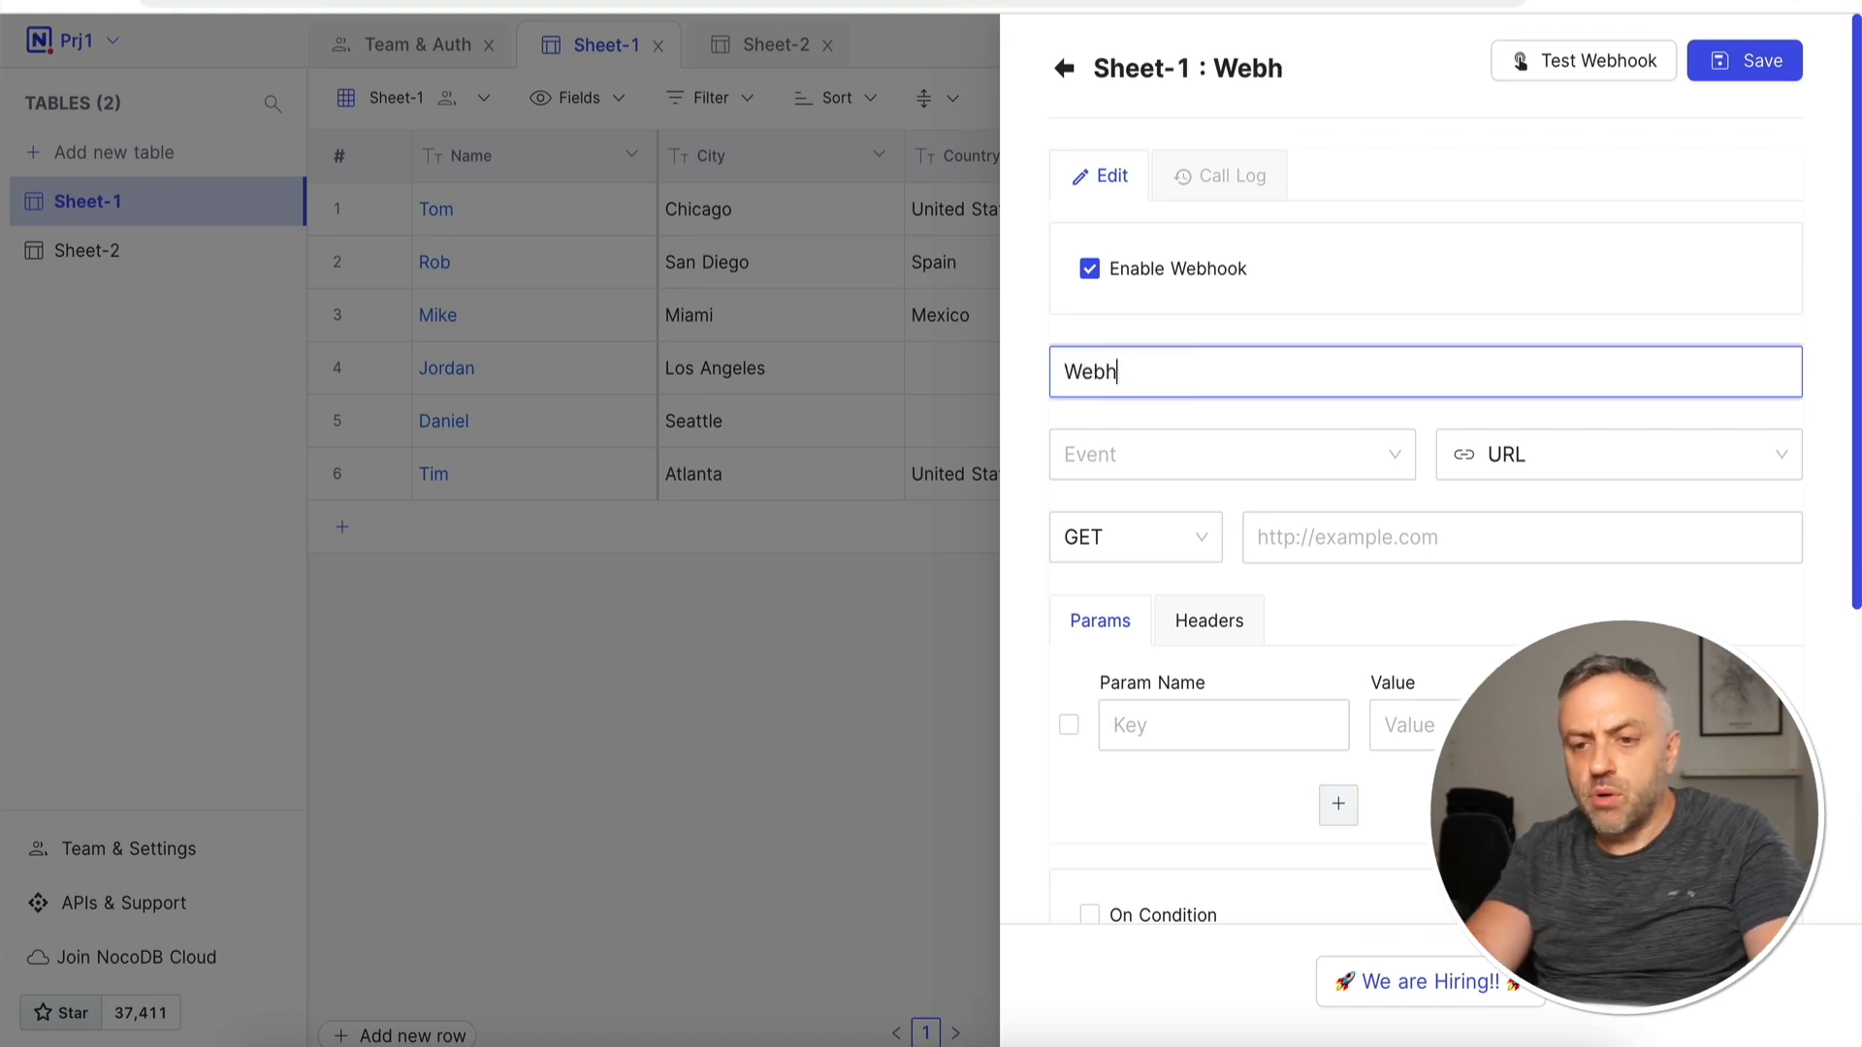
Step: Set the webhook's event to After Update and its URL request method to POST
click(1200, 470)
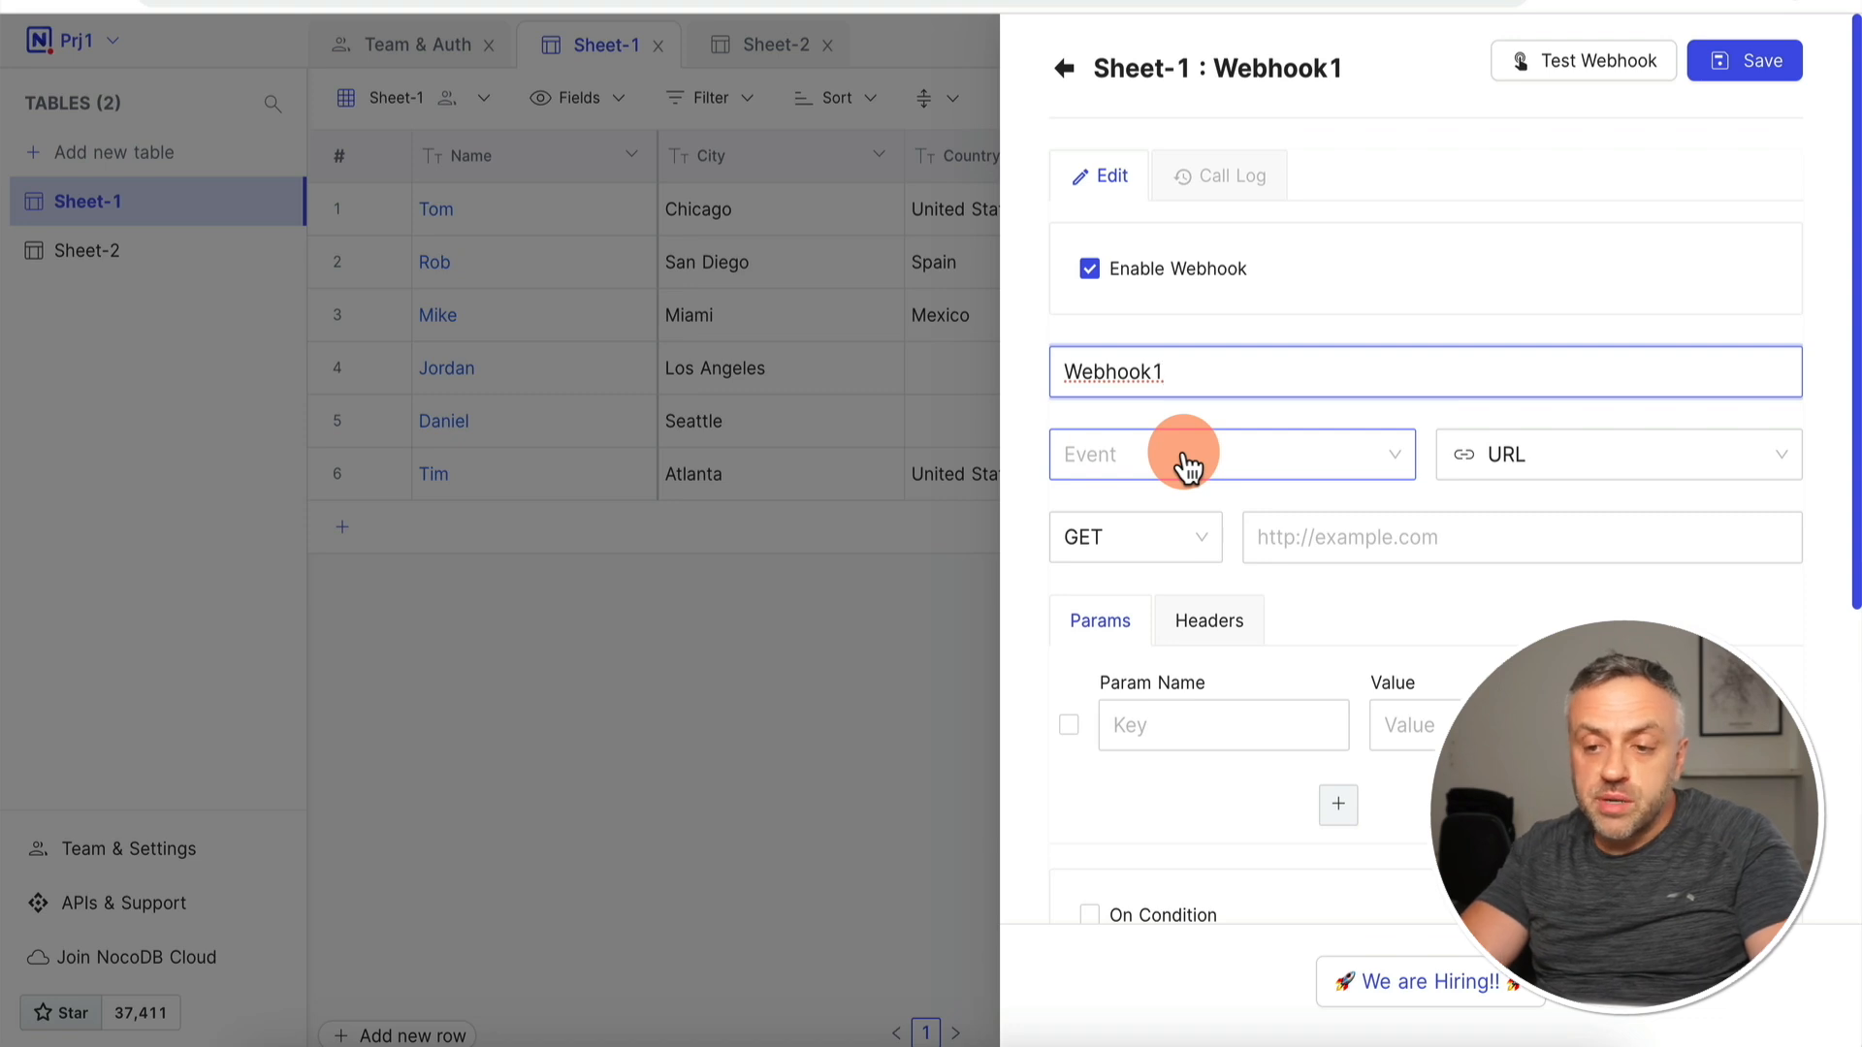
click(1162, 468)
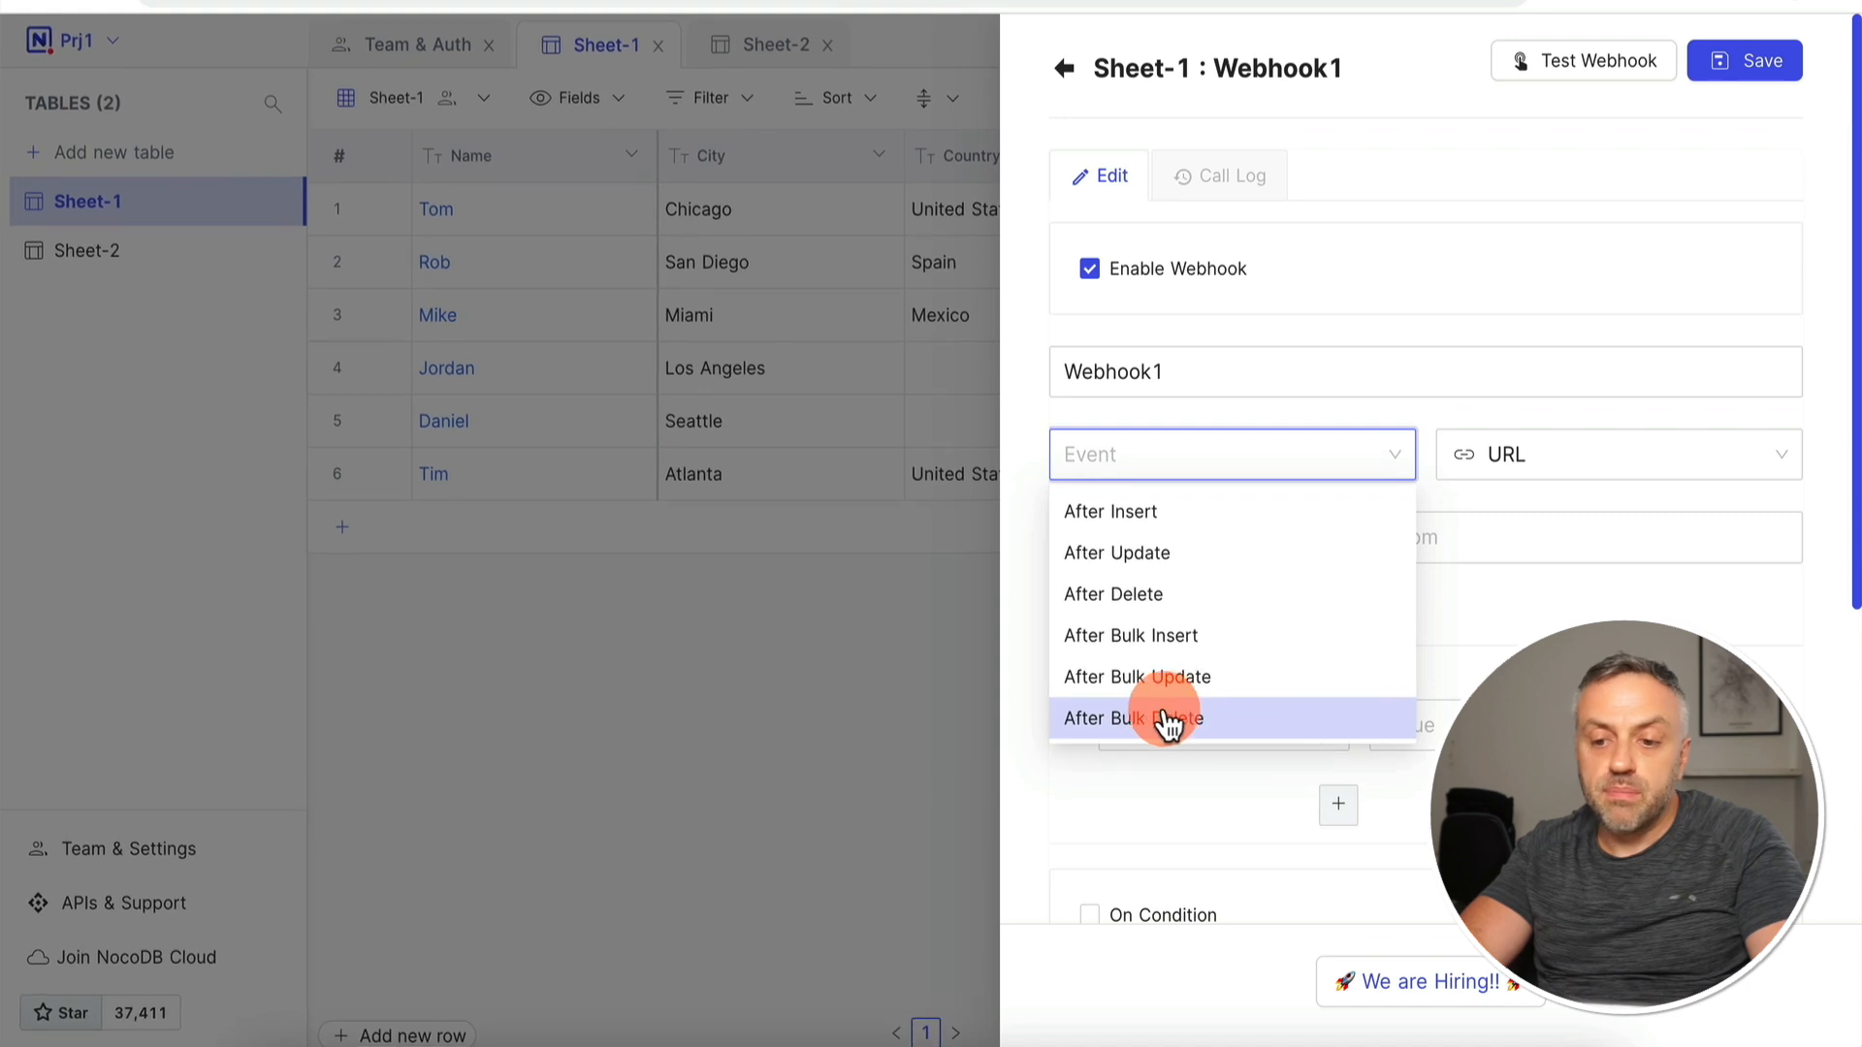
click(1106, 554)
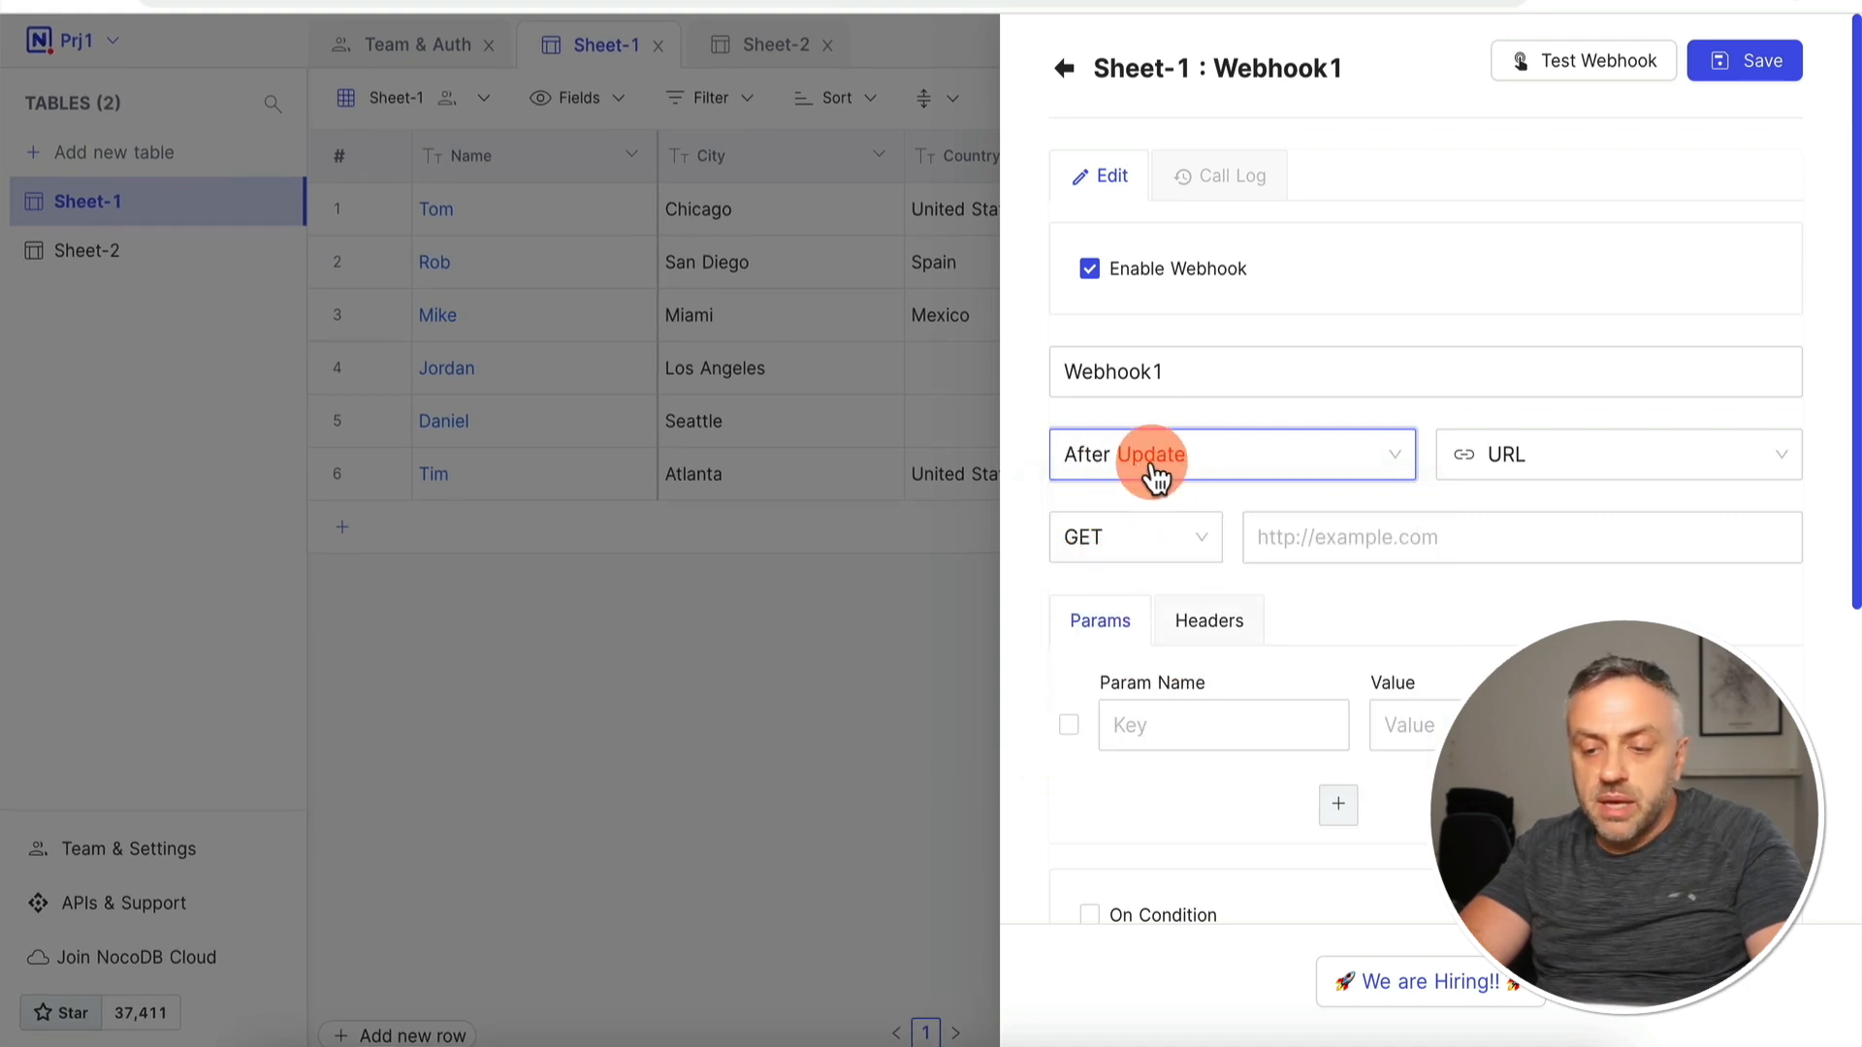
click(1166, 545)
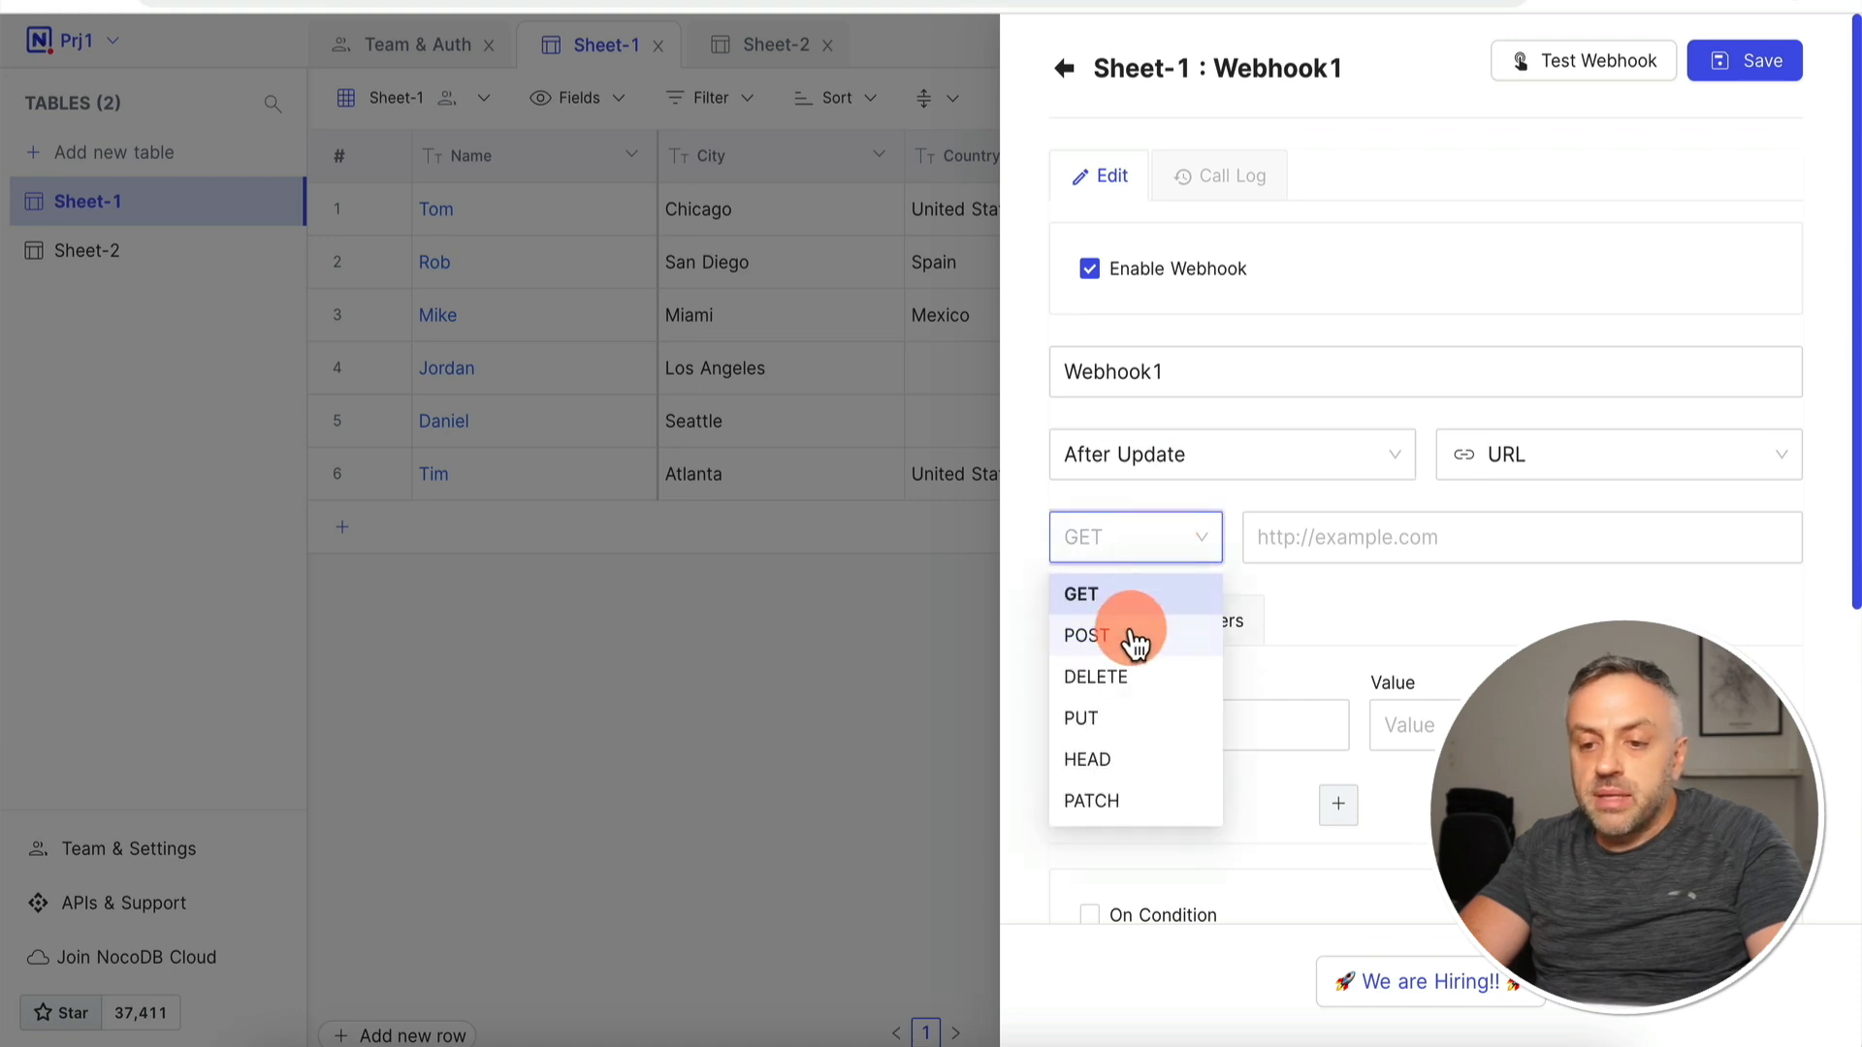
click(1137, 640)
click(1339, 543)
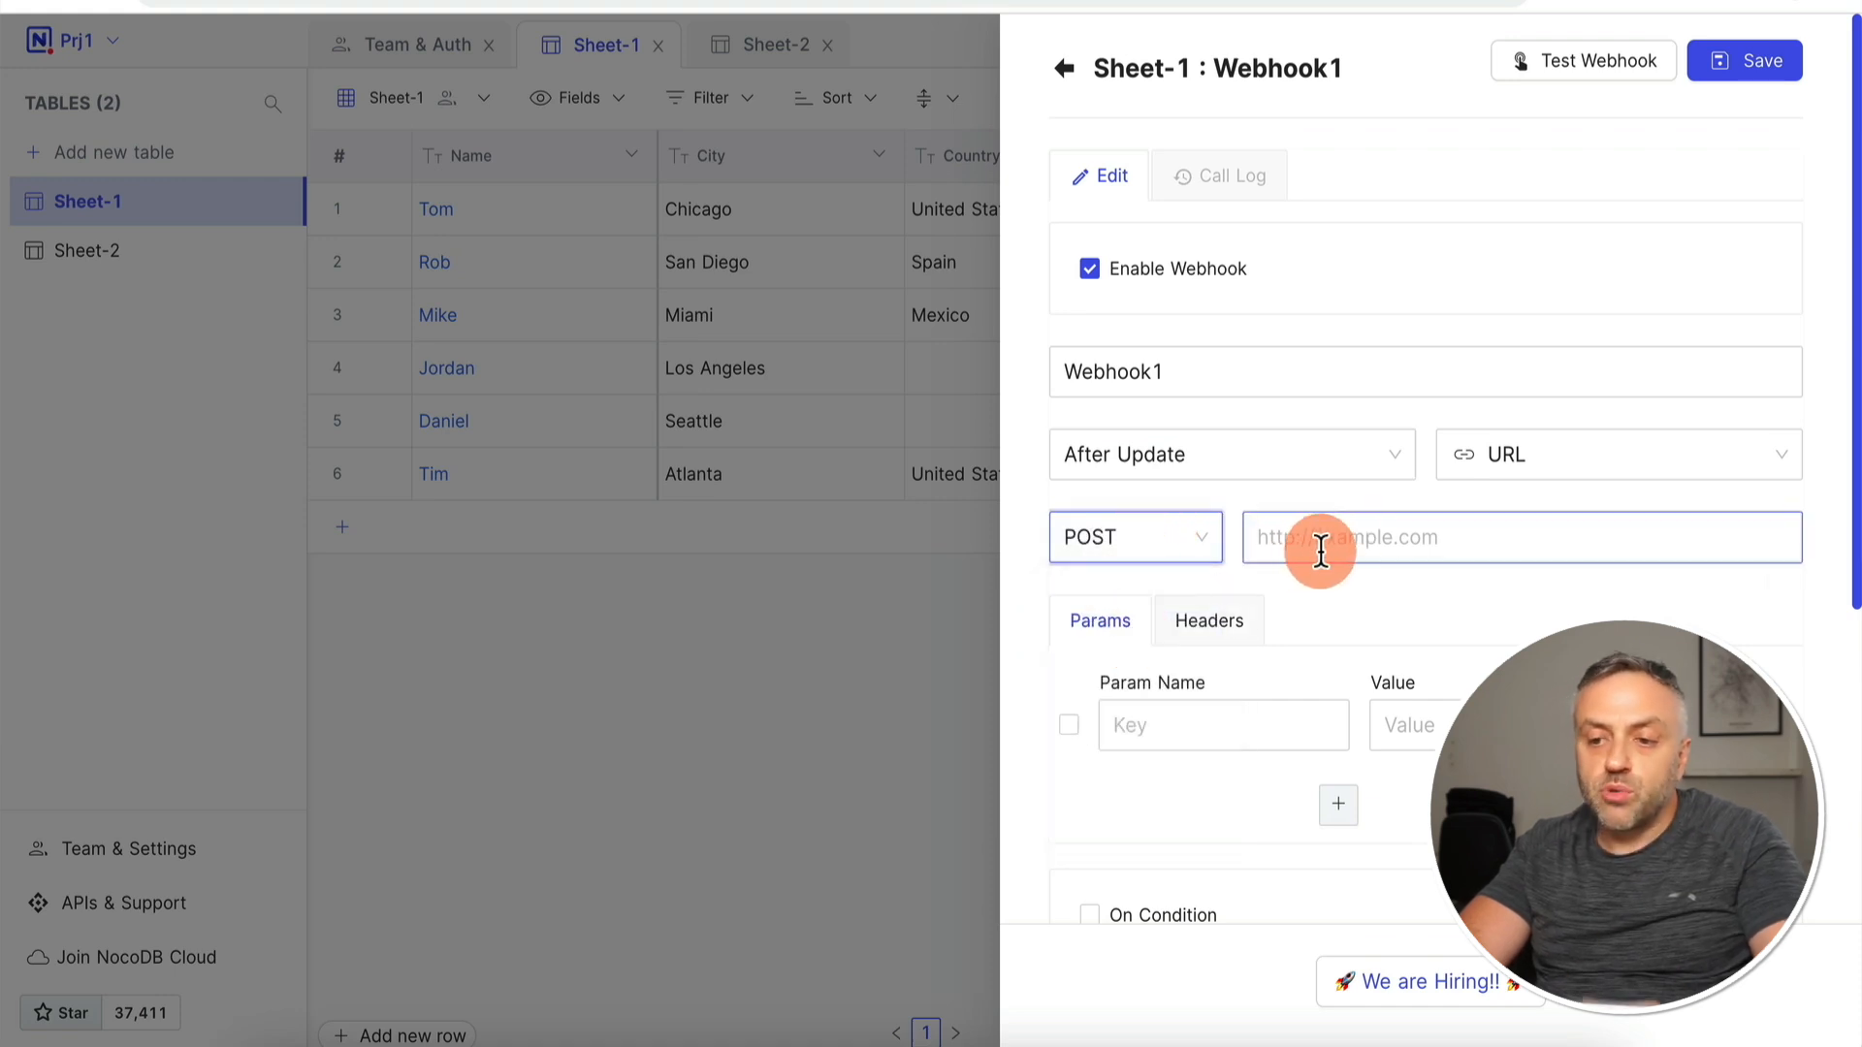
Step: Examine the webhook's params, condition option and Sample Payload, including the previous_rows and rows data
scroll(1321, 550, down, 2)
scroll(1298, 300, up, 2)
scroll(1251, 366, down, 5)
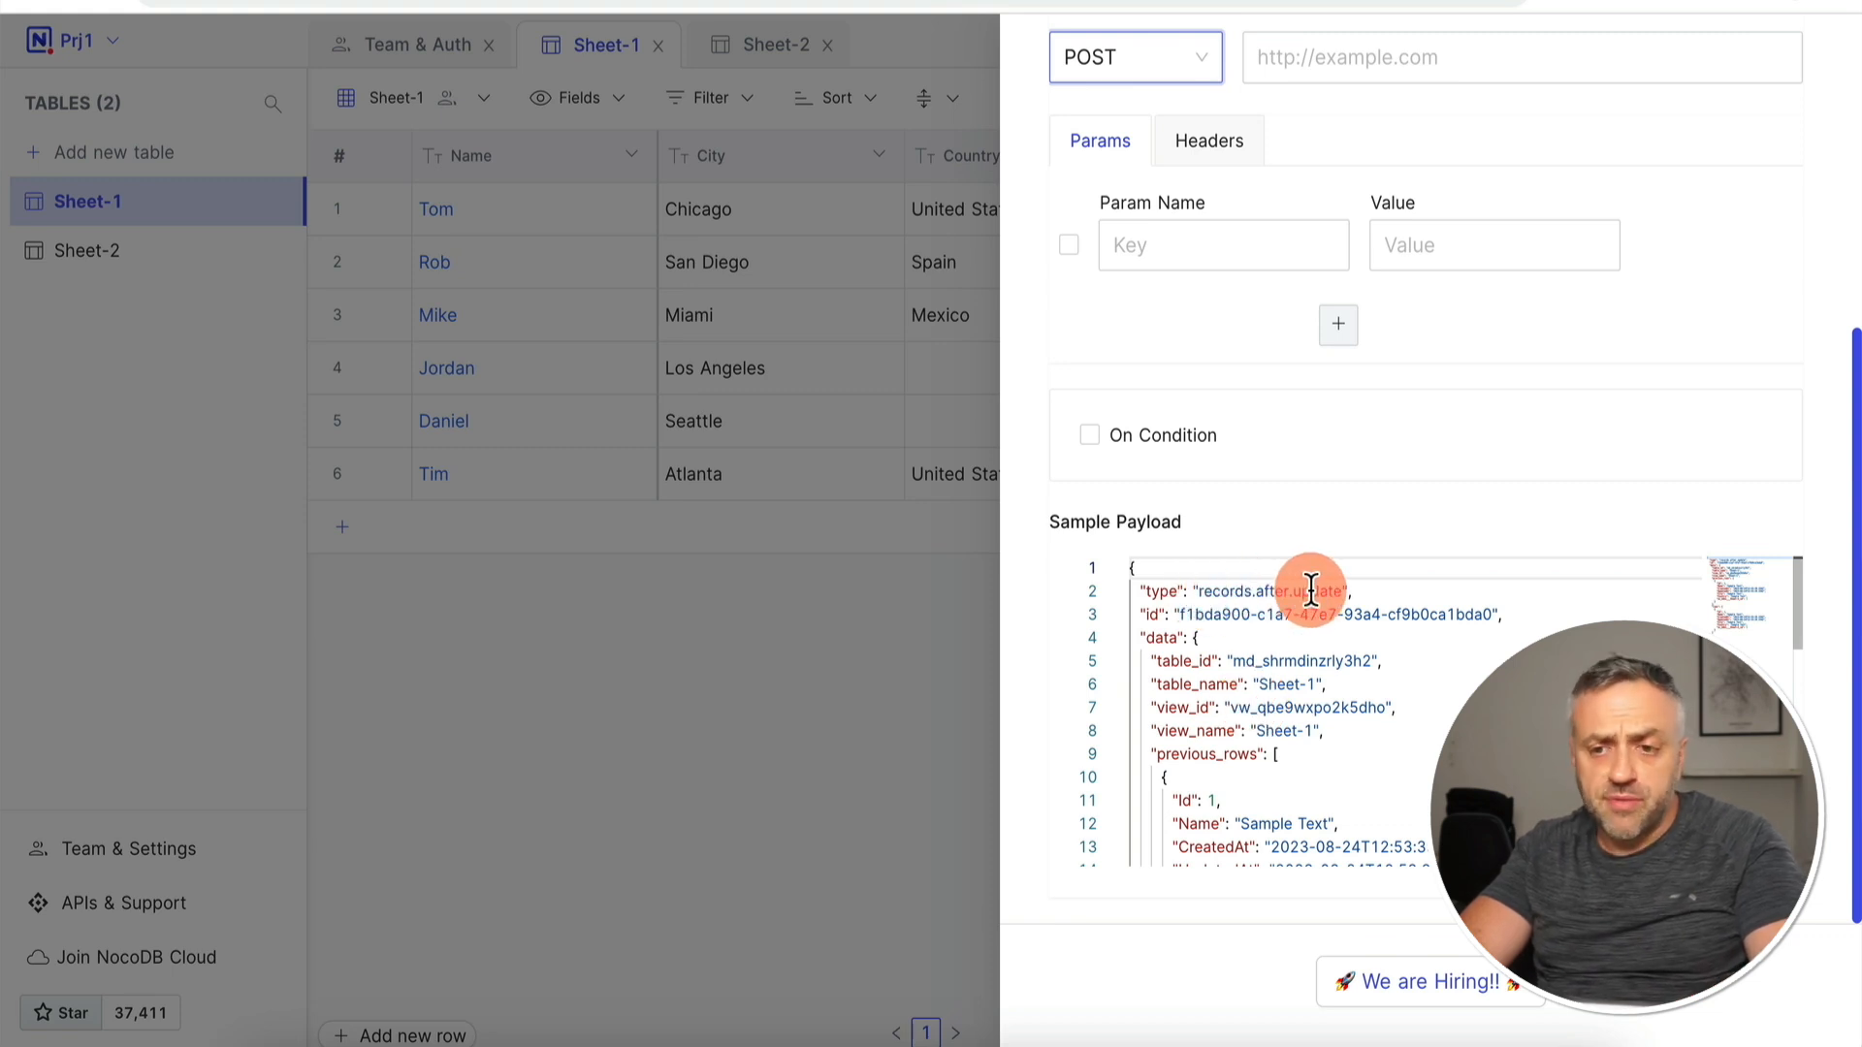
scroll(1293, 688, down, 4)
scroll(1206, 707, up, 2)
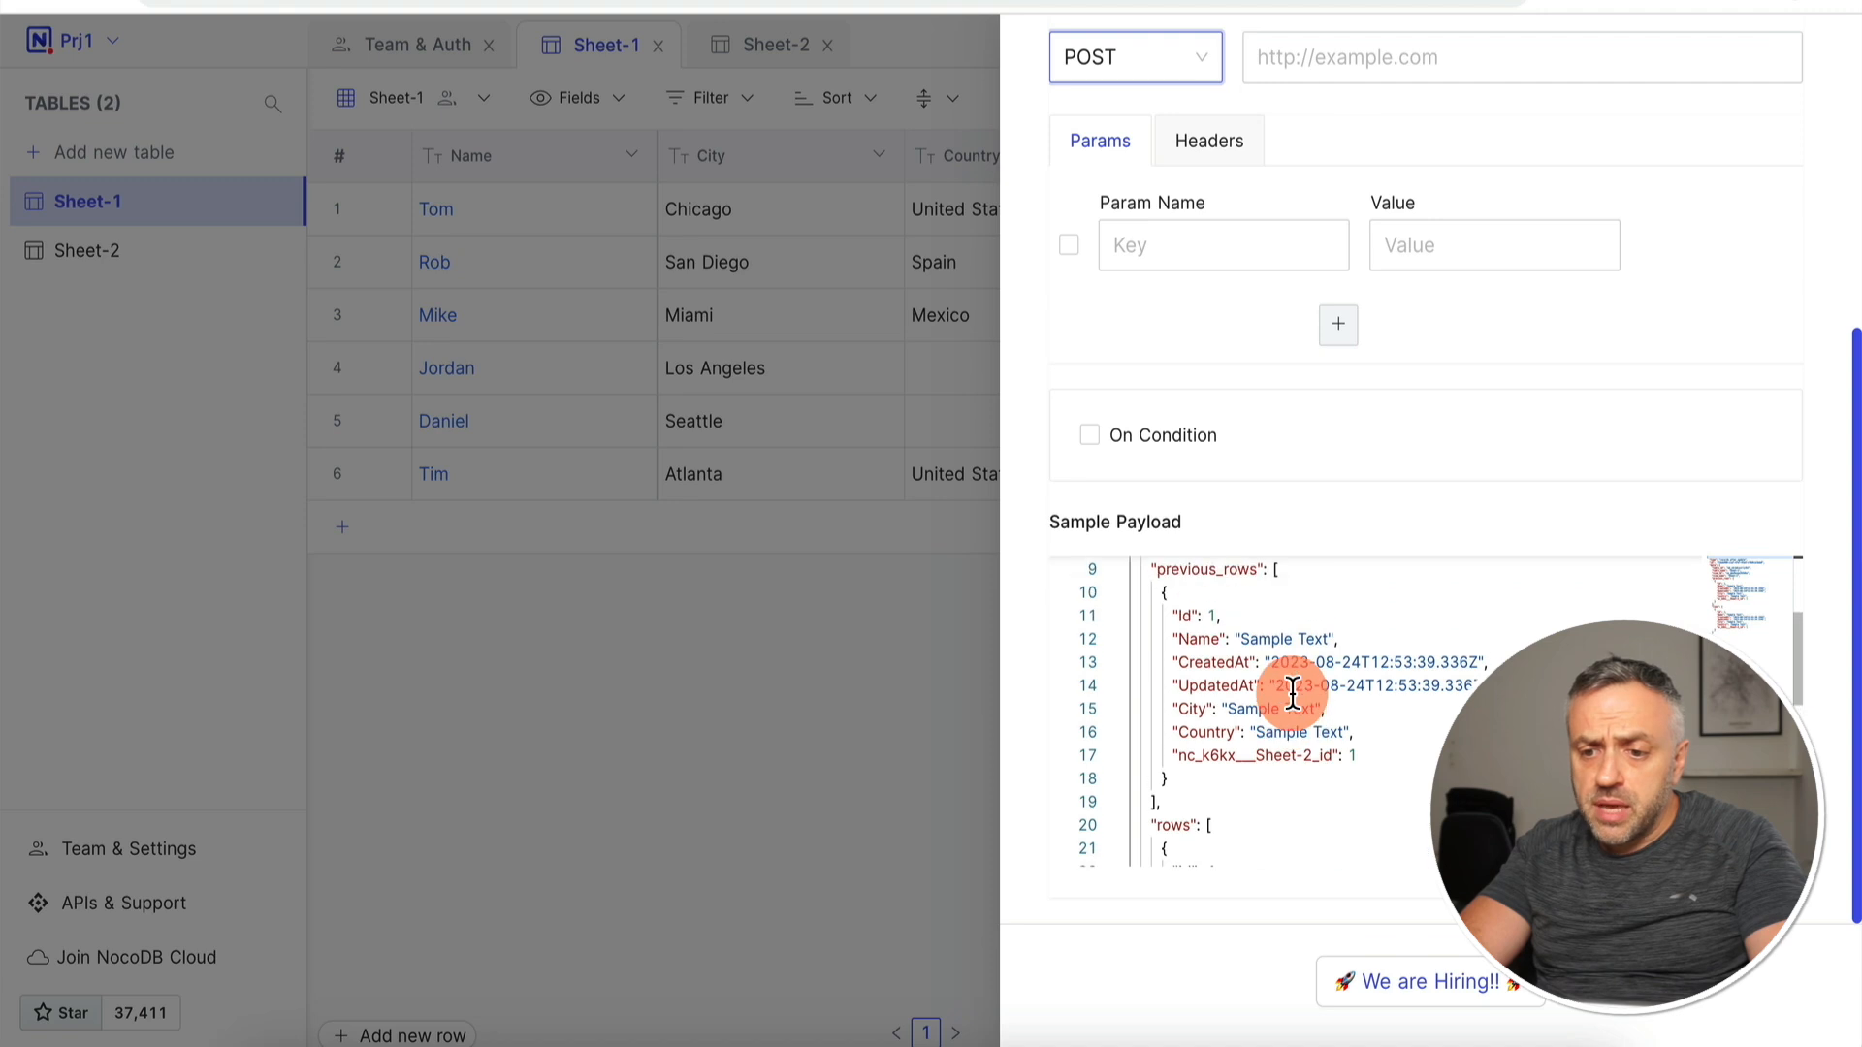
scroll(1207, 711, down, 1)
scroll(1207, 711, down, 3)
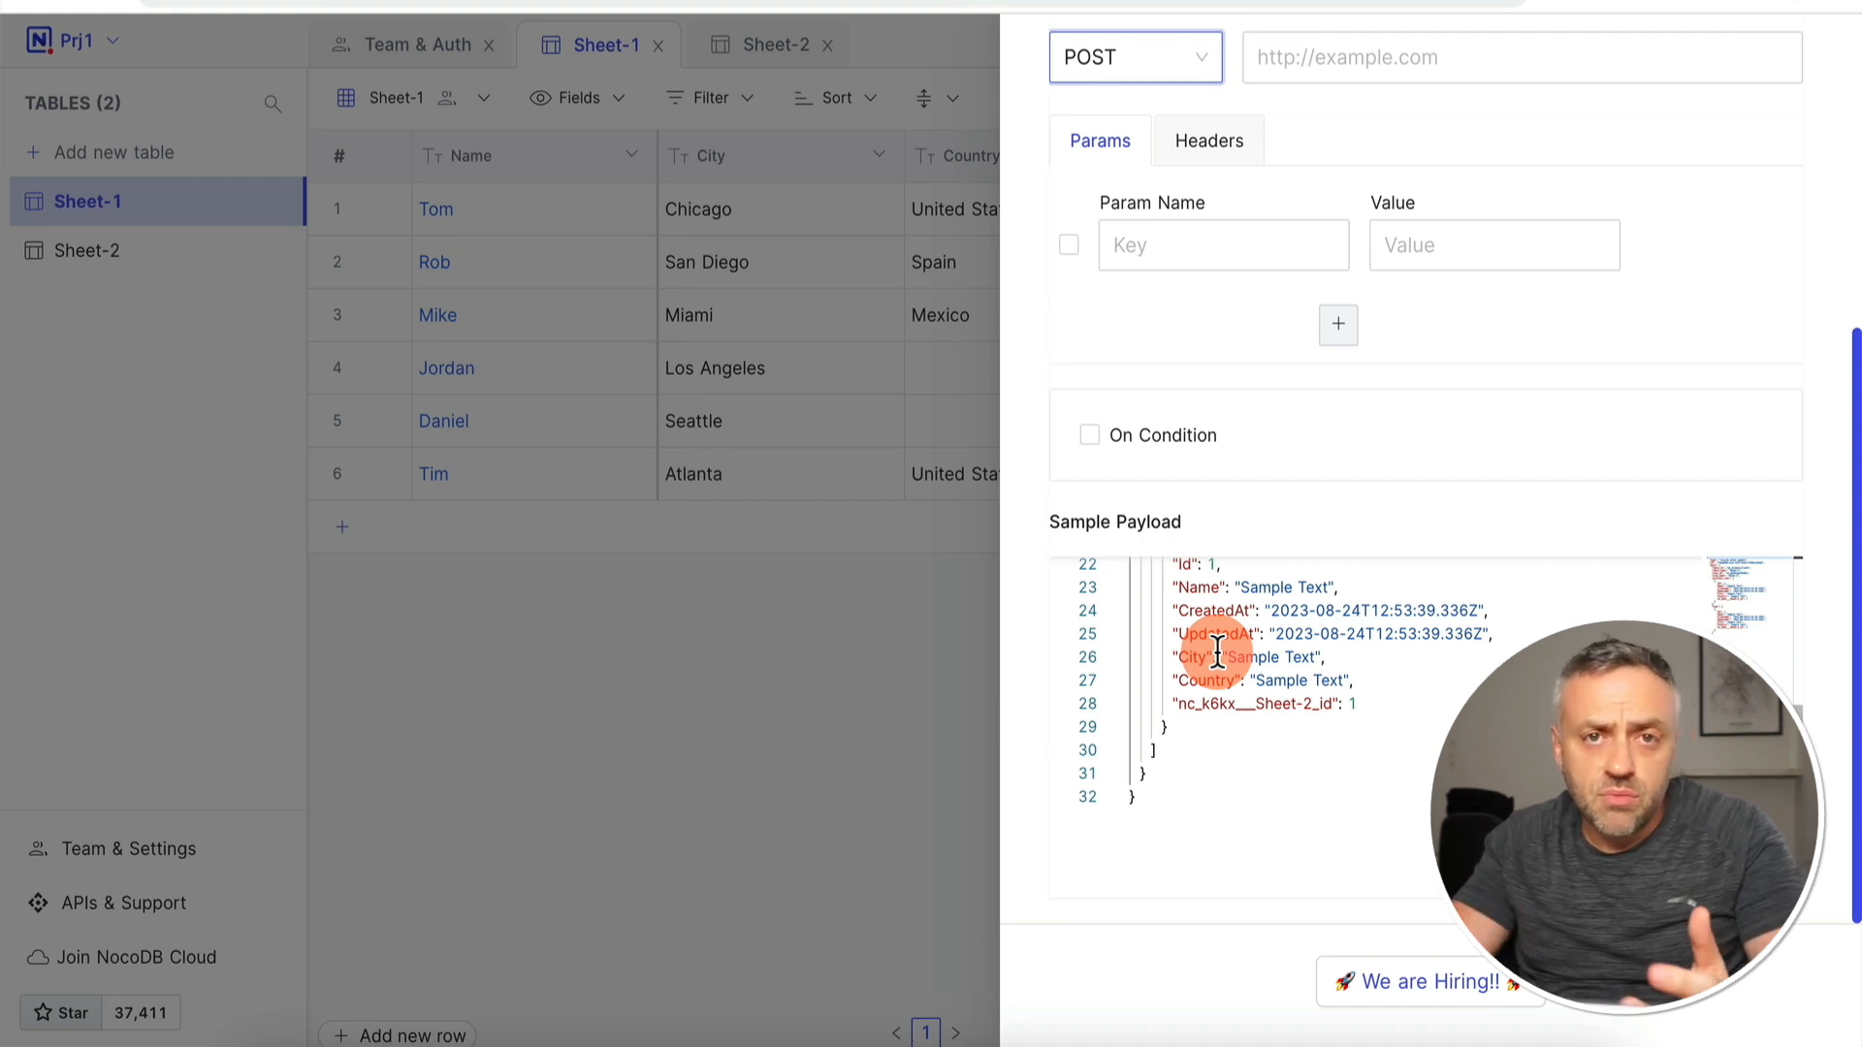
scroll(1297, 659, up, 5)
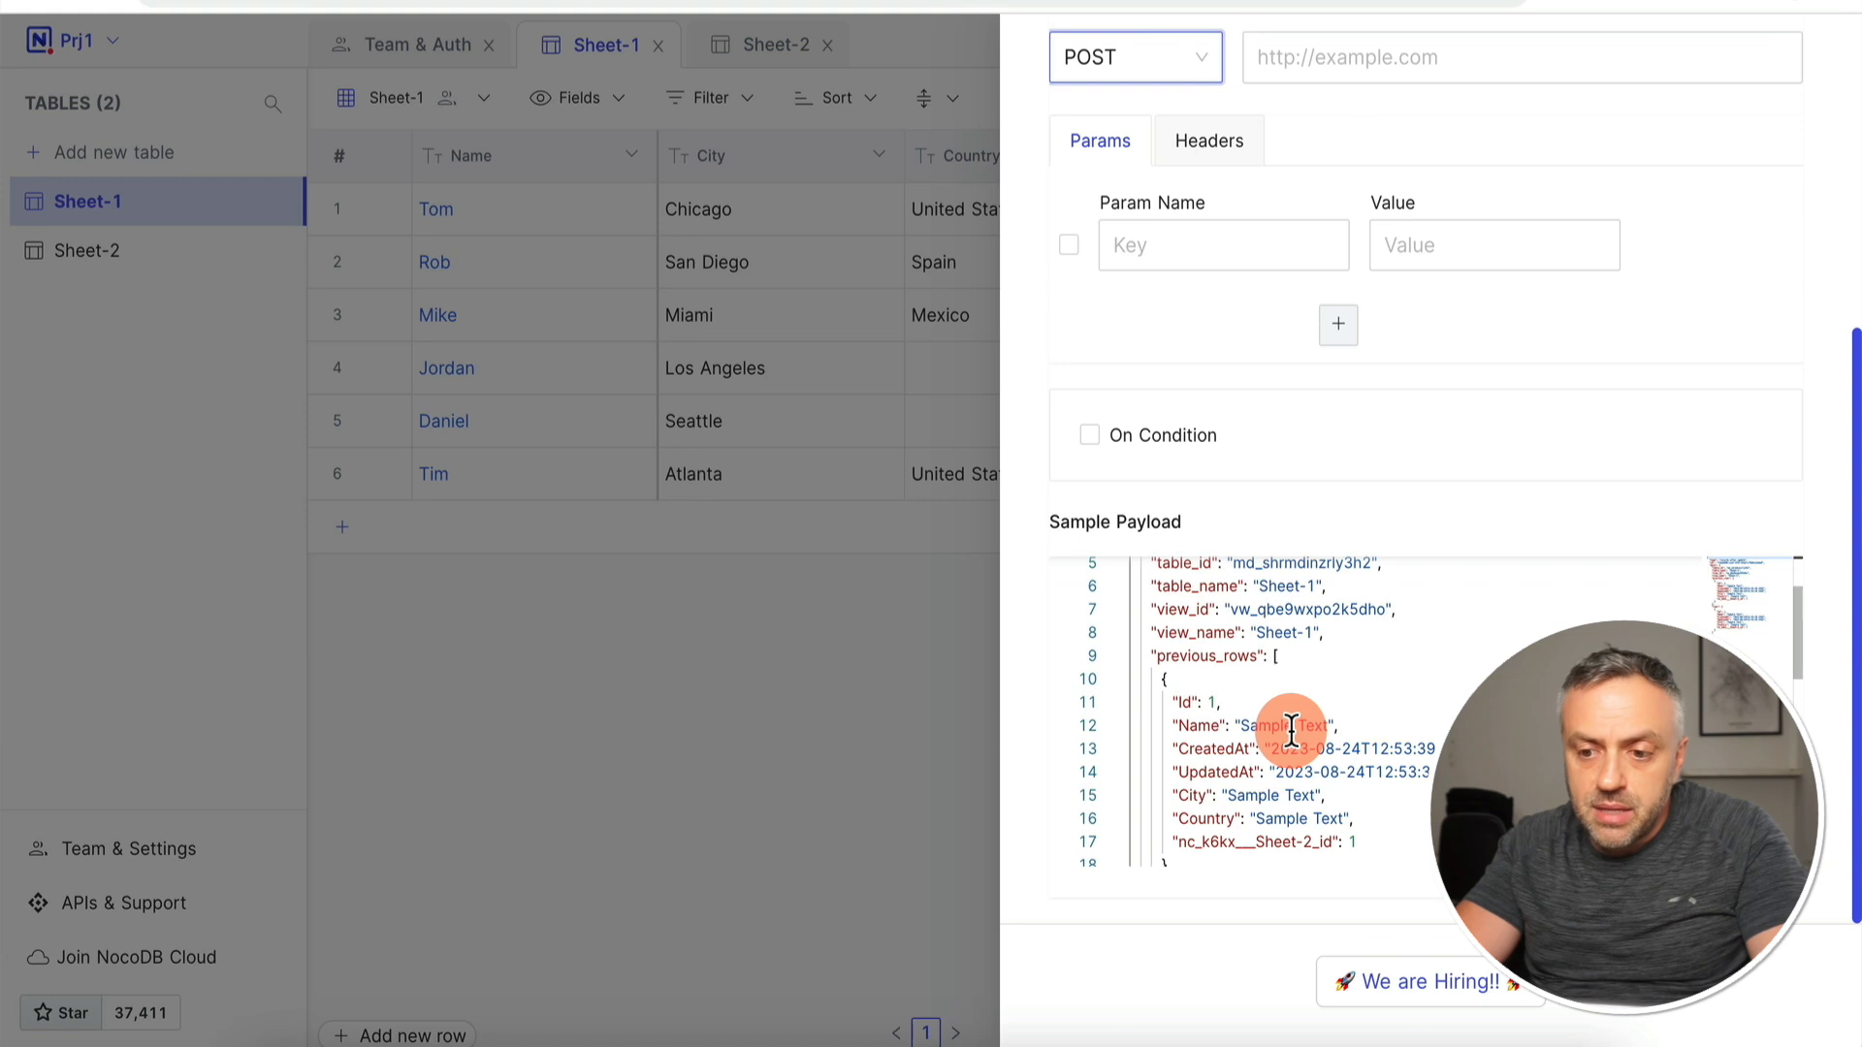
scroll(1222, 679, up, 2)
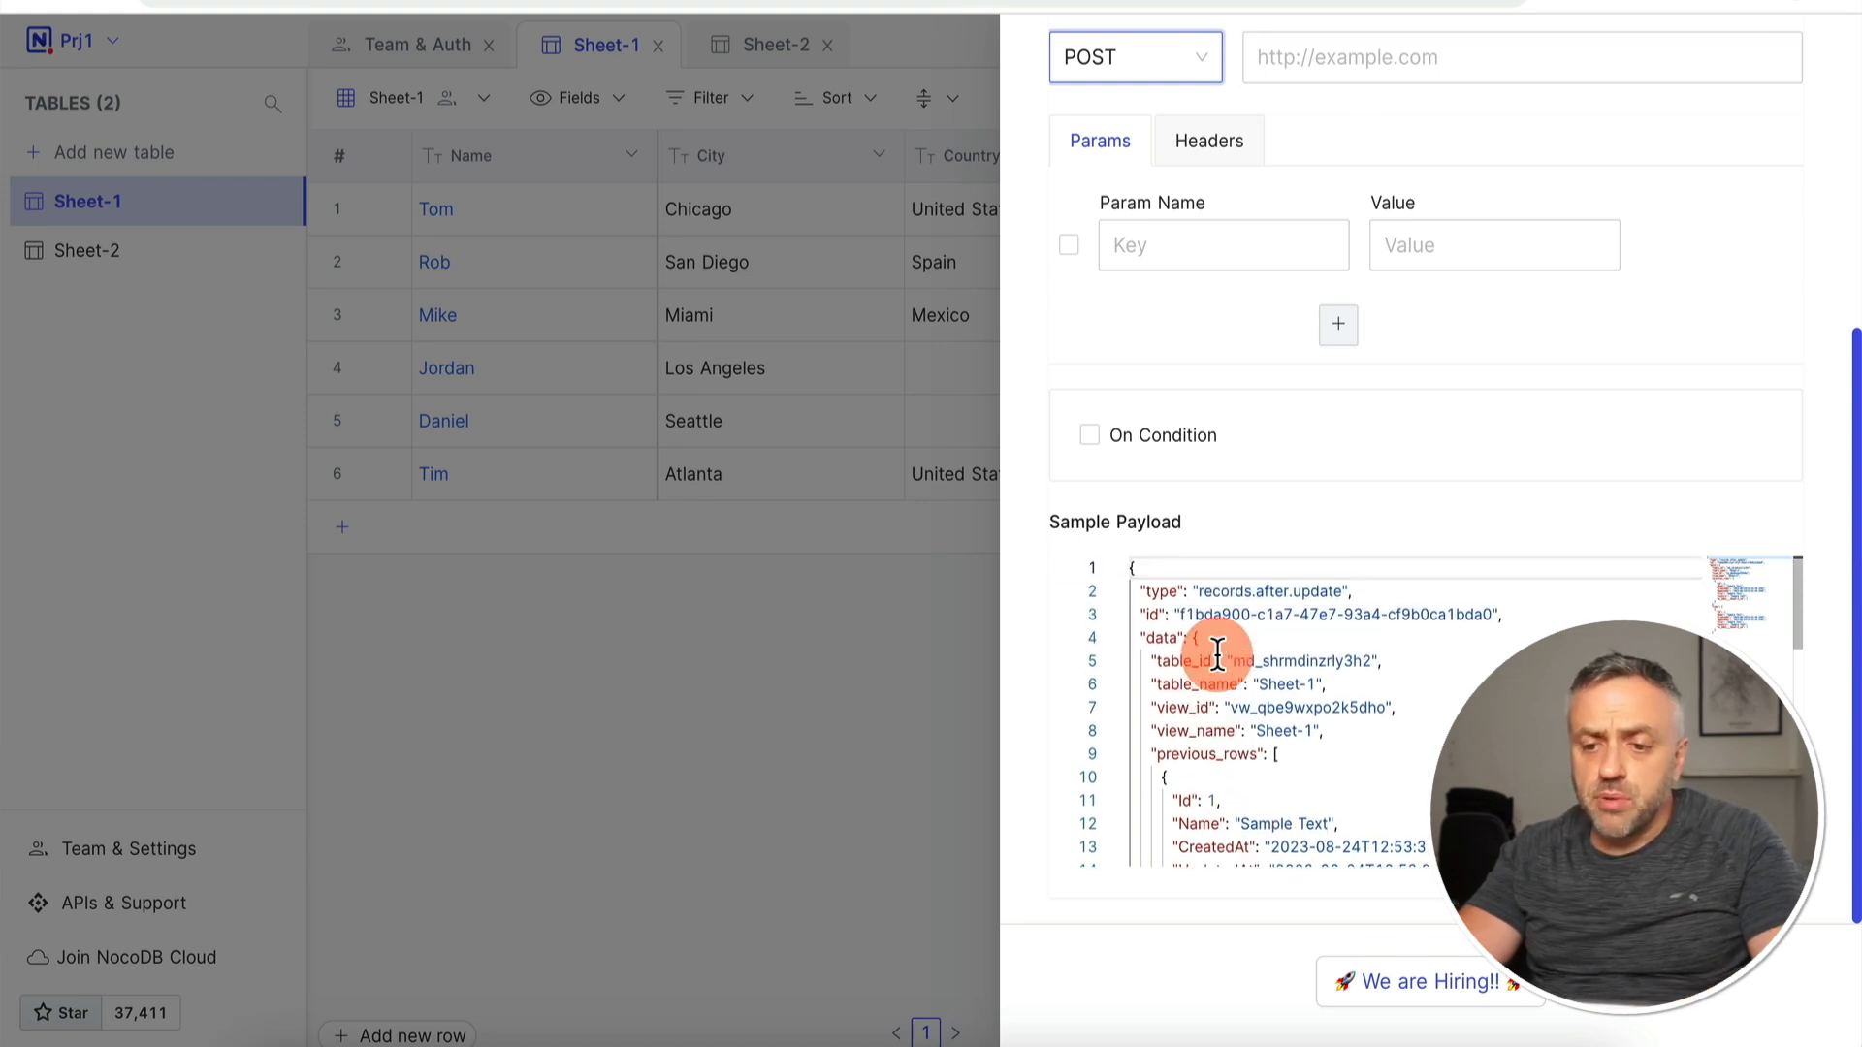
Step: Compare the previous_rows and rows sections of the webhook's Sample Payload, and leave the webhook form without saving
scroll(1218, 658, down, 1)
scroll(1218, 657, down, 2)
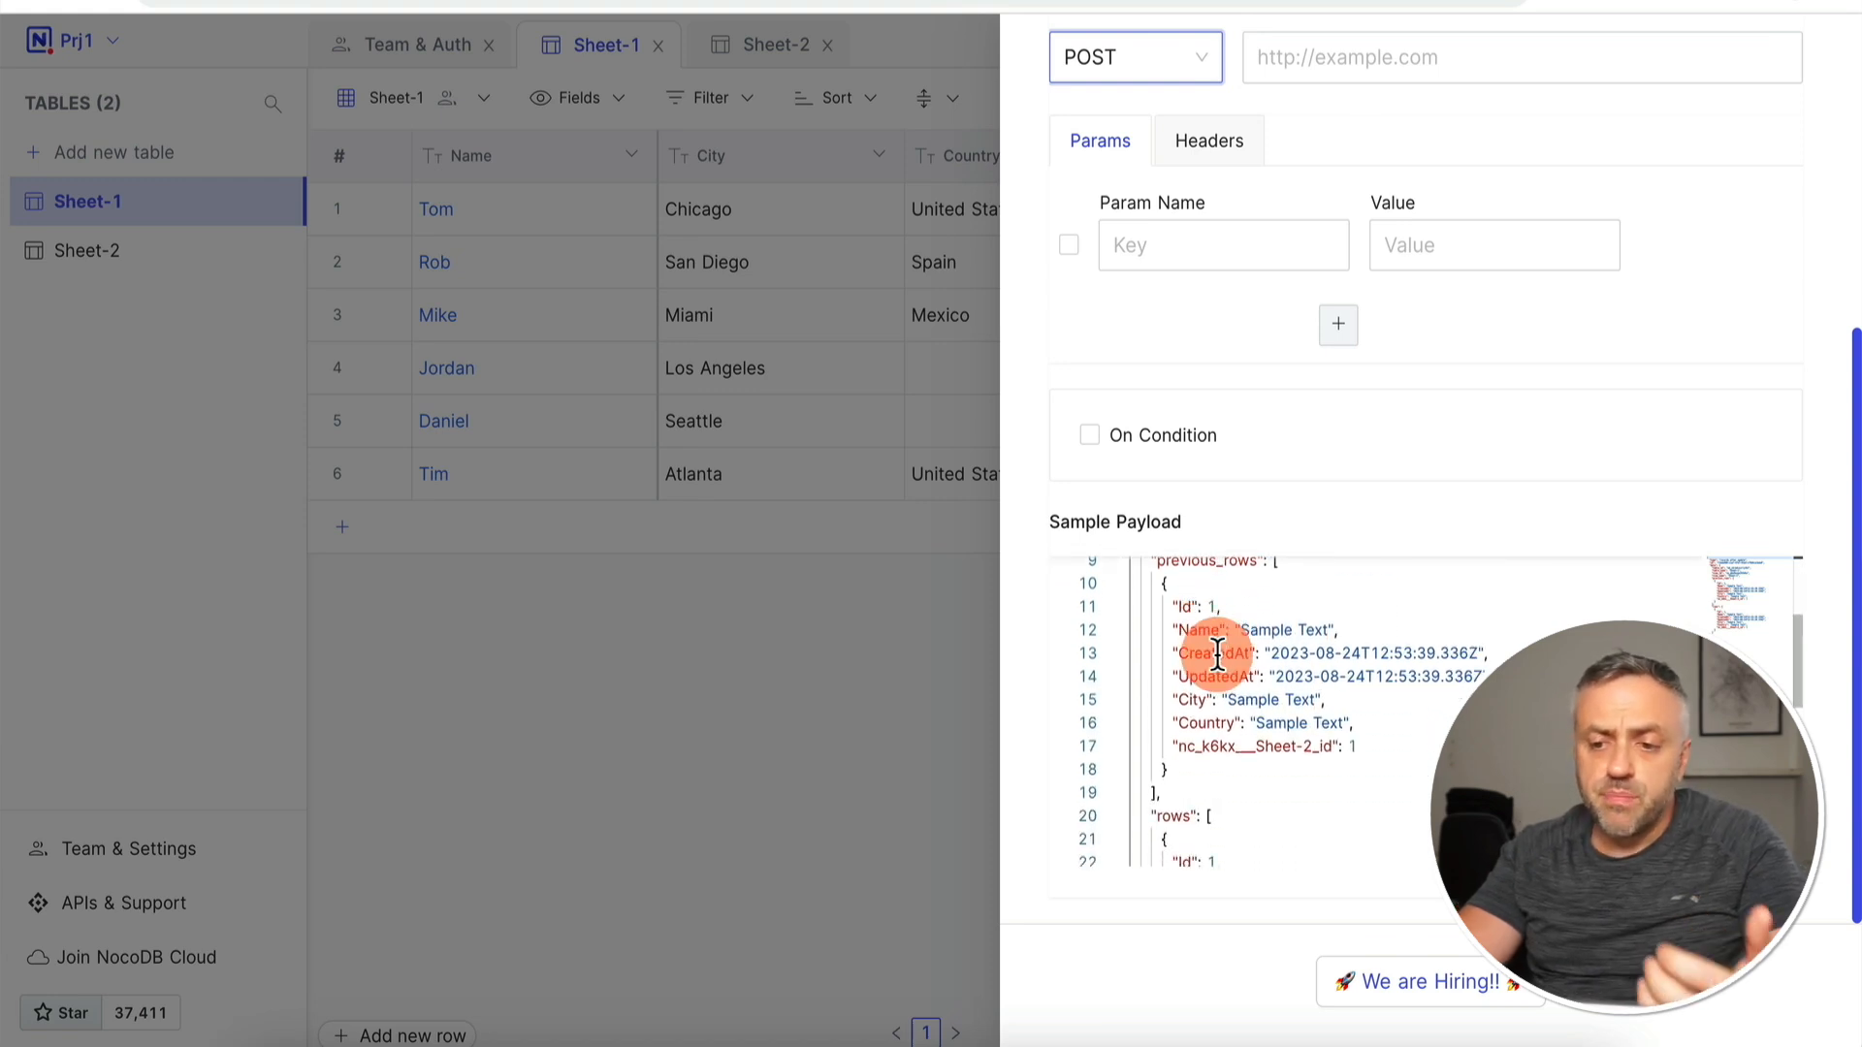
scroll(1218, 655, down, 4)
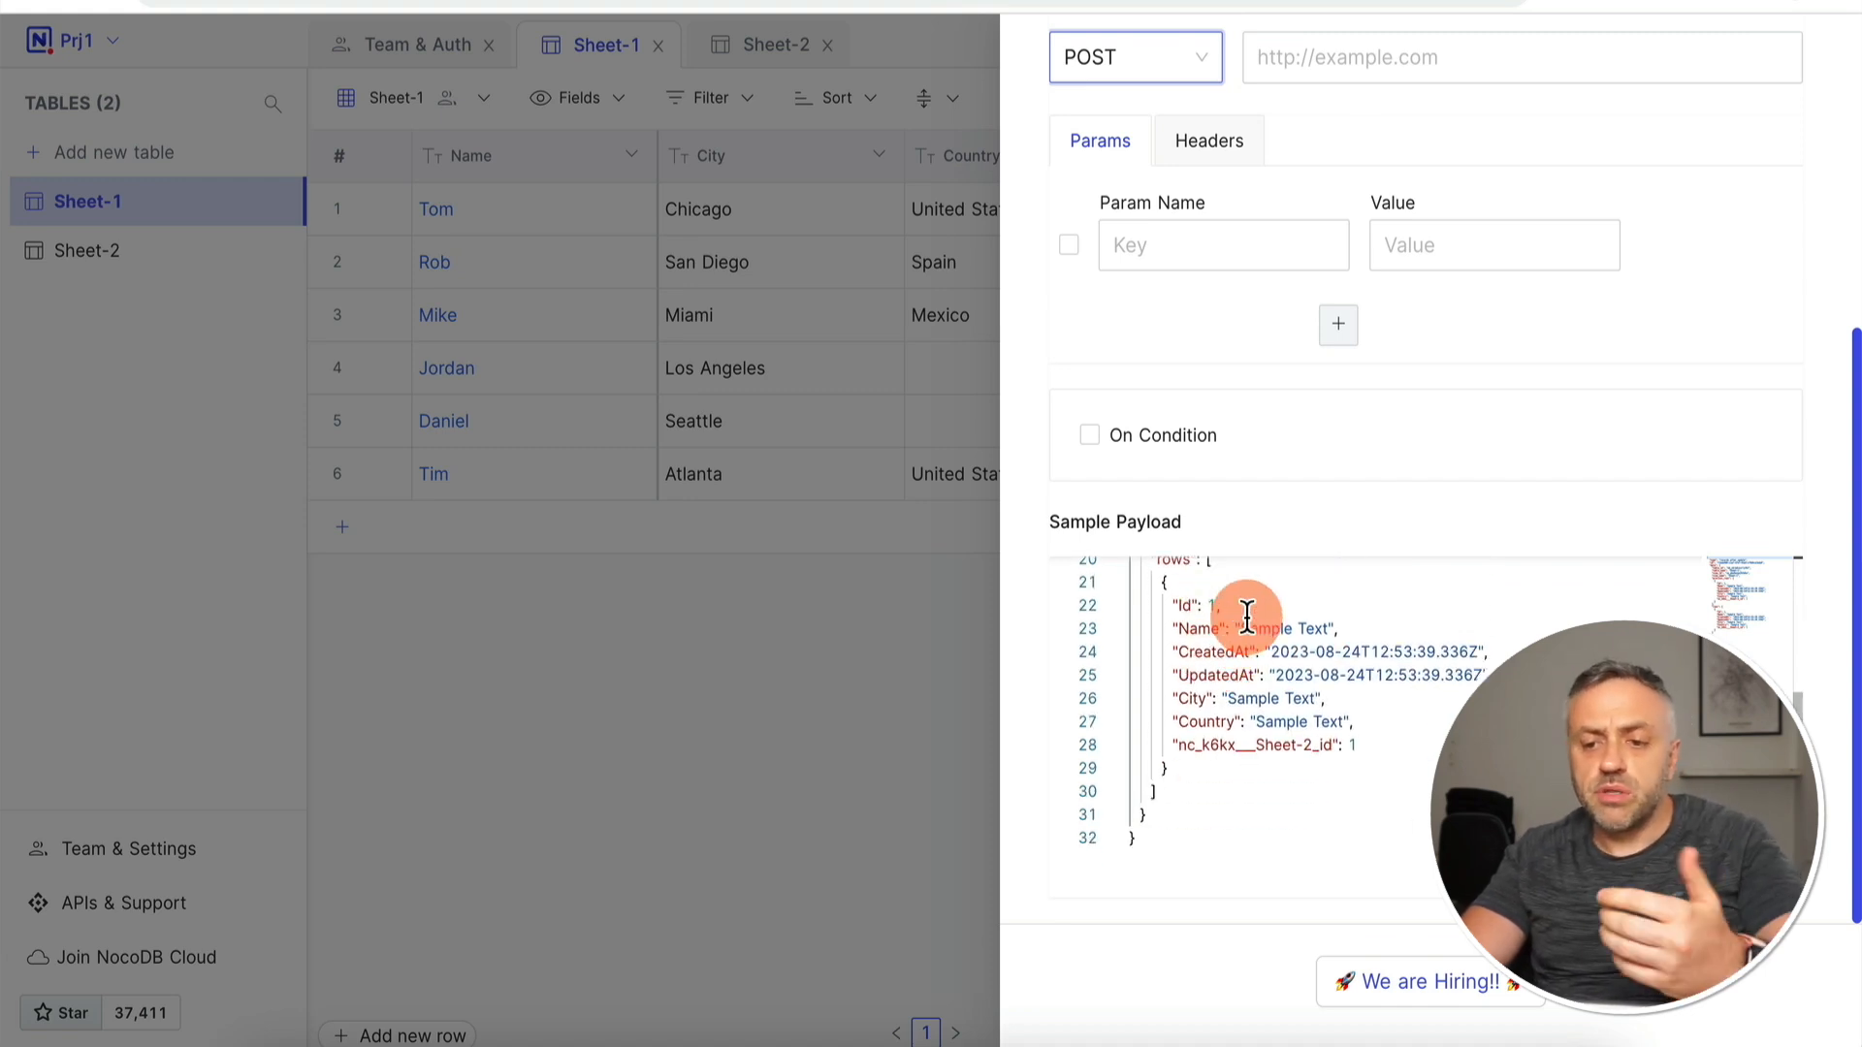
scroll(1244, 696, up, 8)
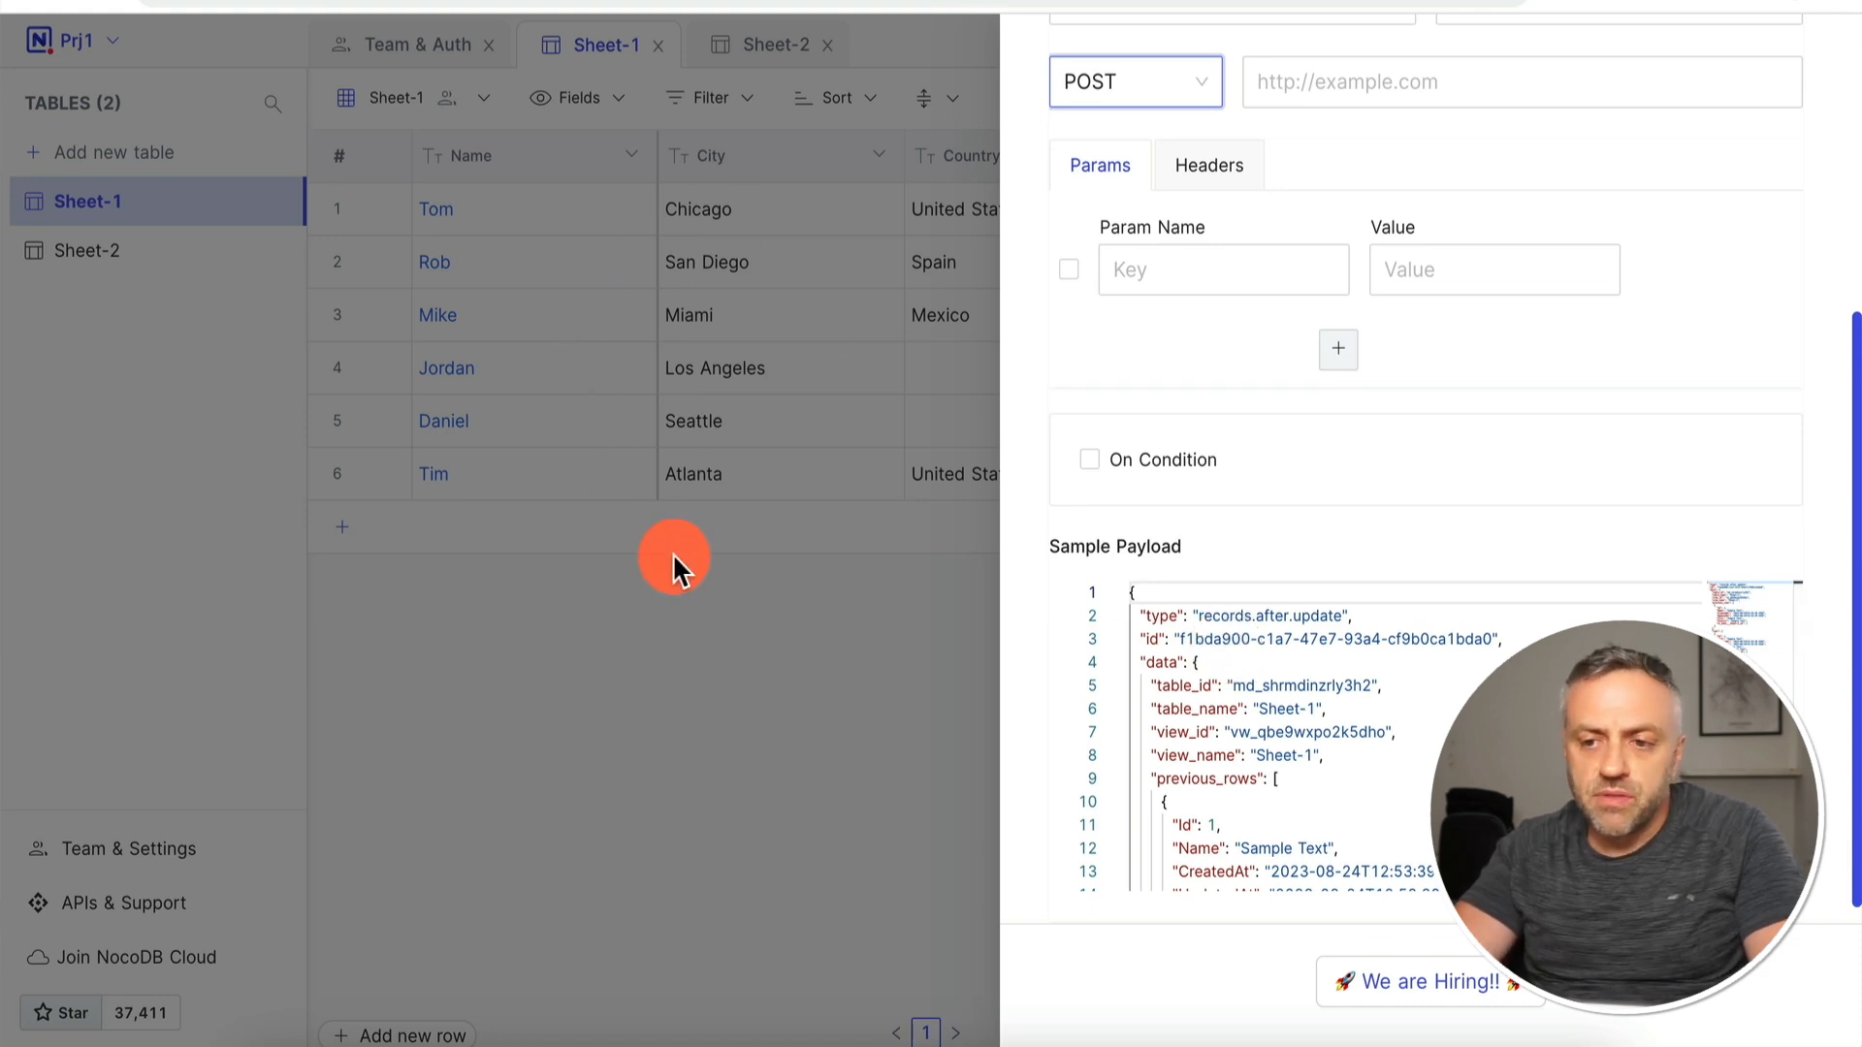
click(770, 760)
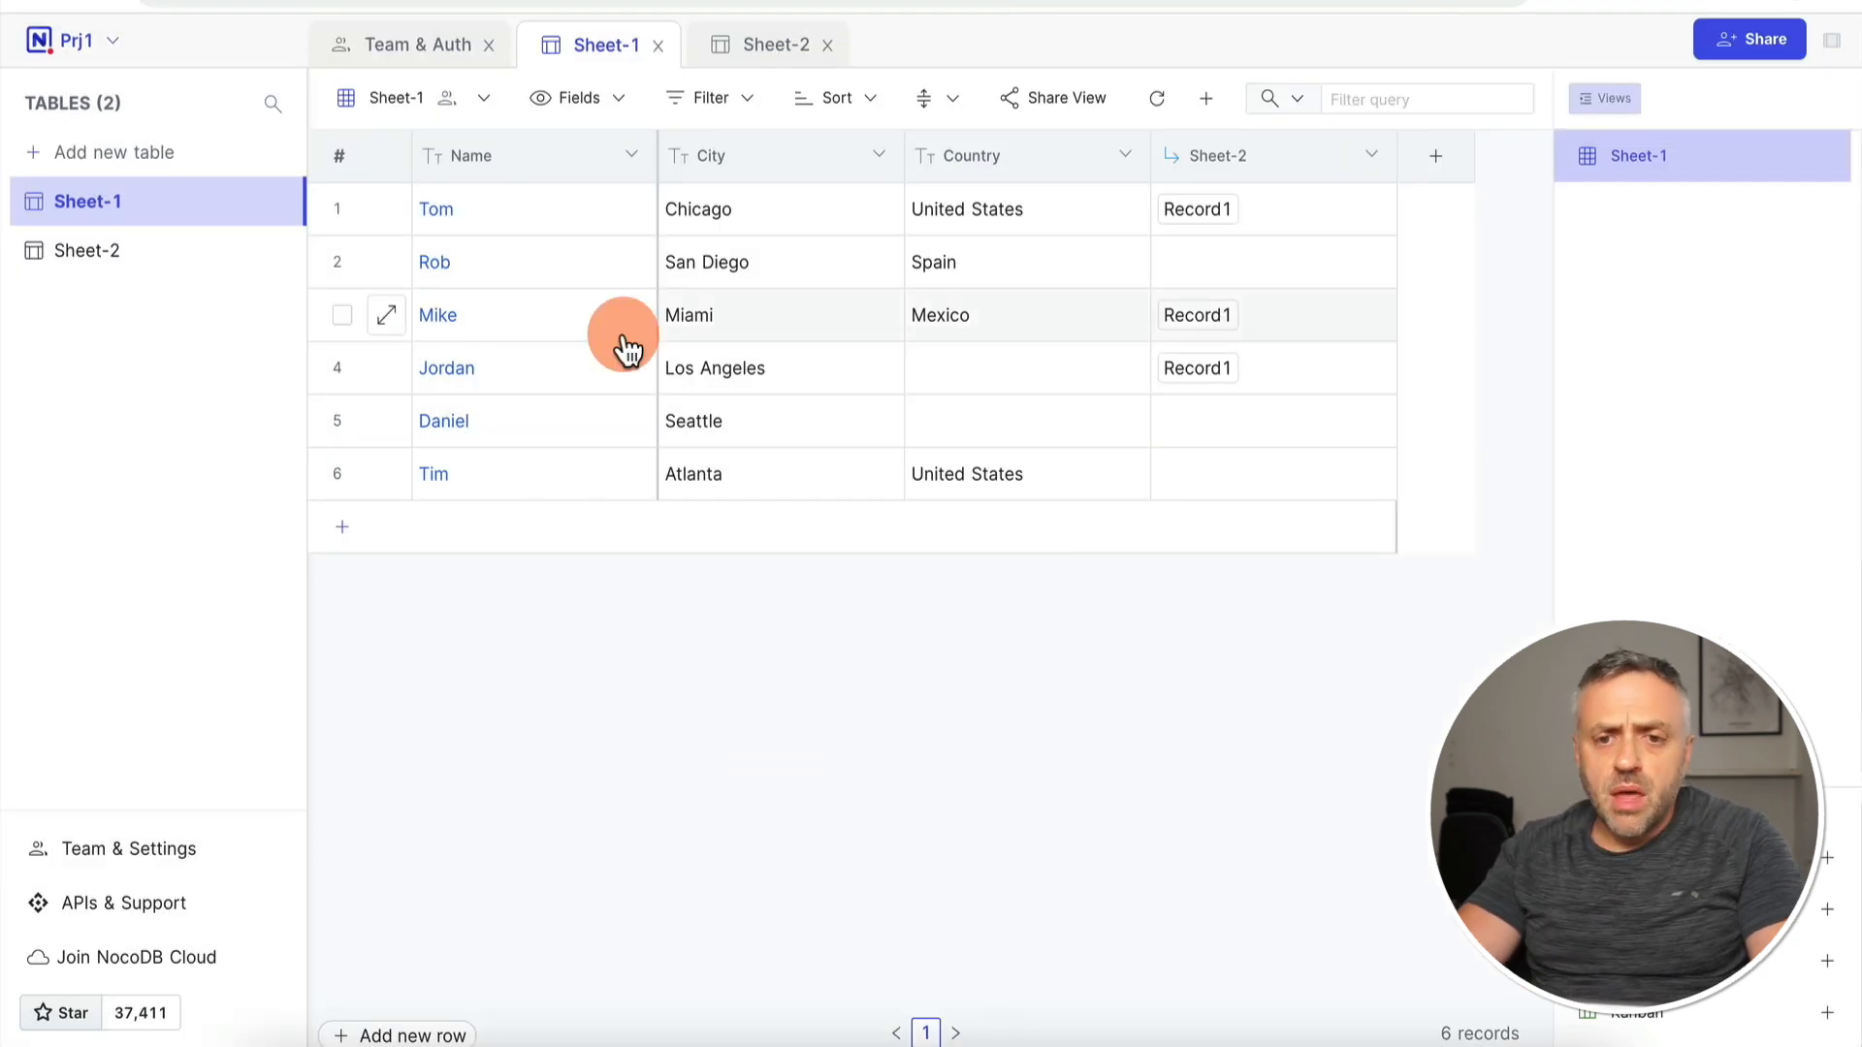
Step: Review the Download and Upload format options available for the Sheet-1 view
click(415, 103)
mouse_move(480, 260)
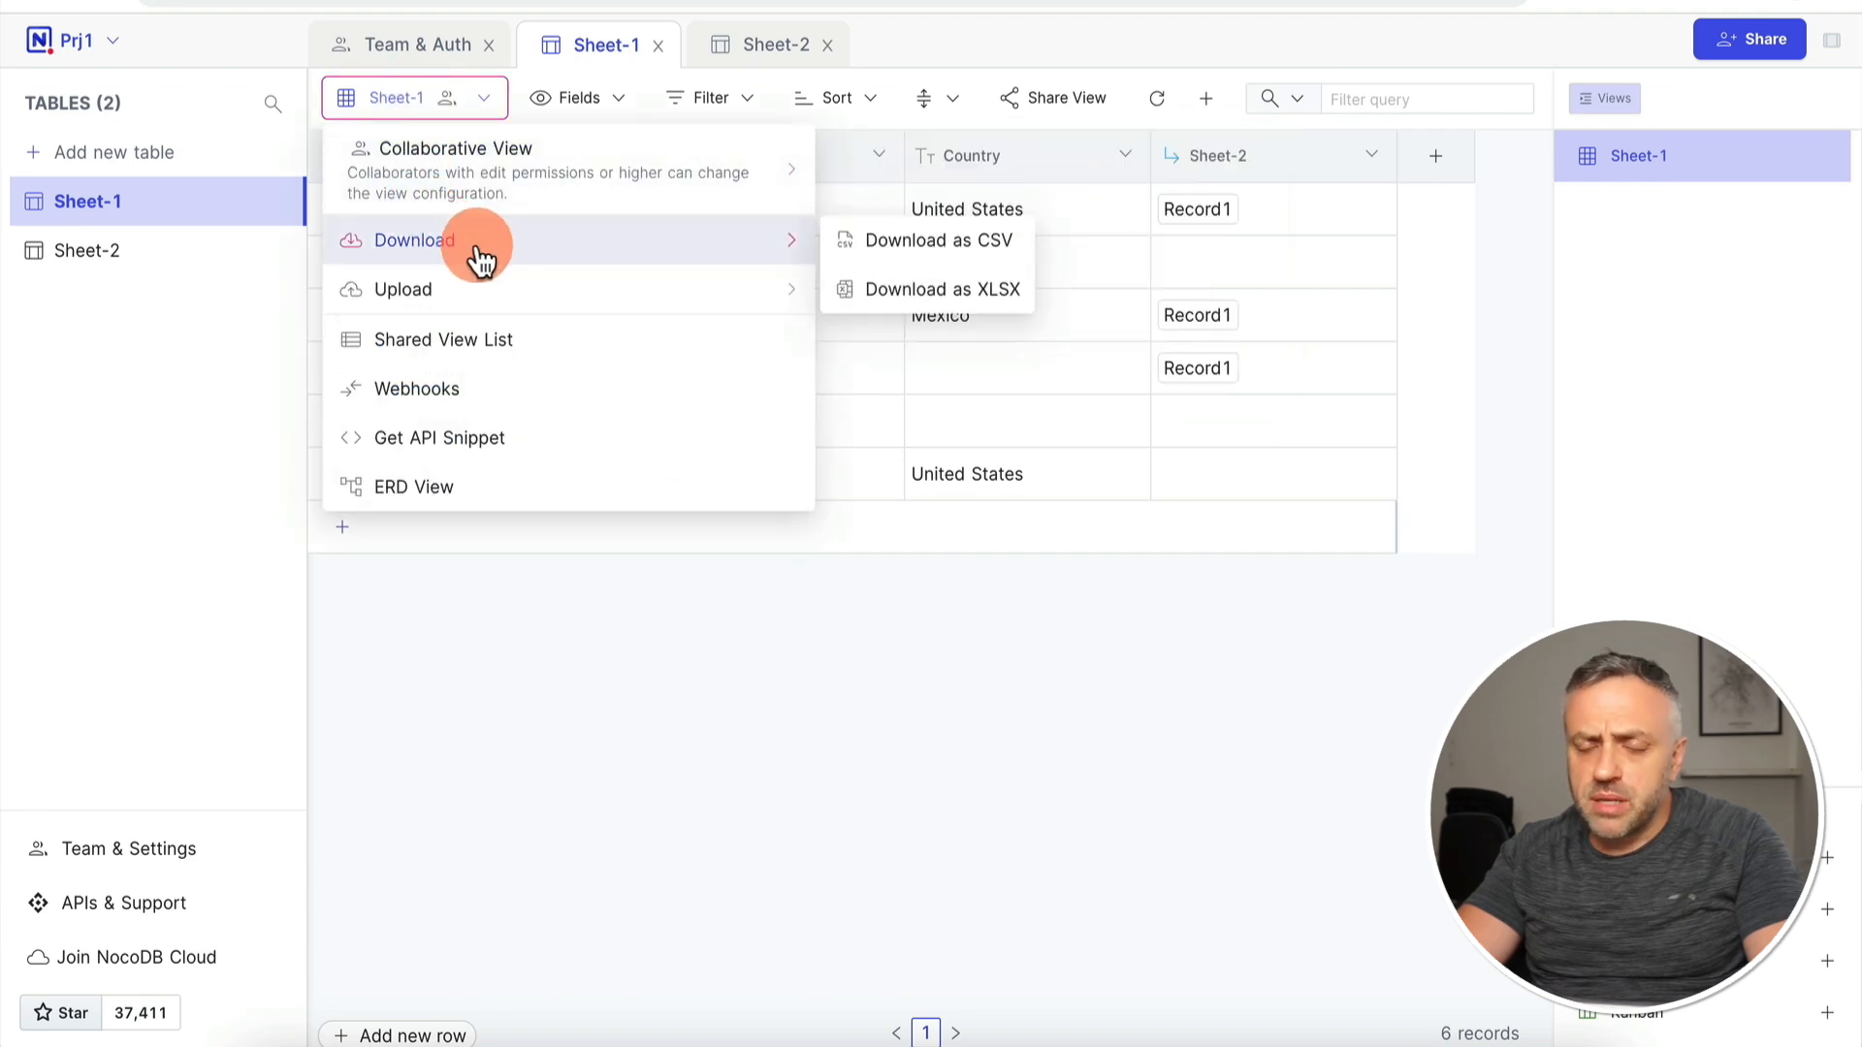
mouse_move(478, 296)
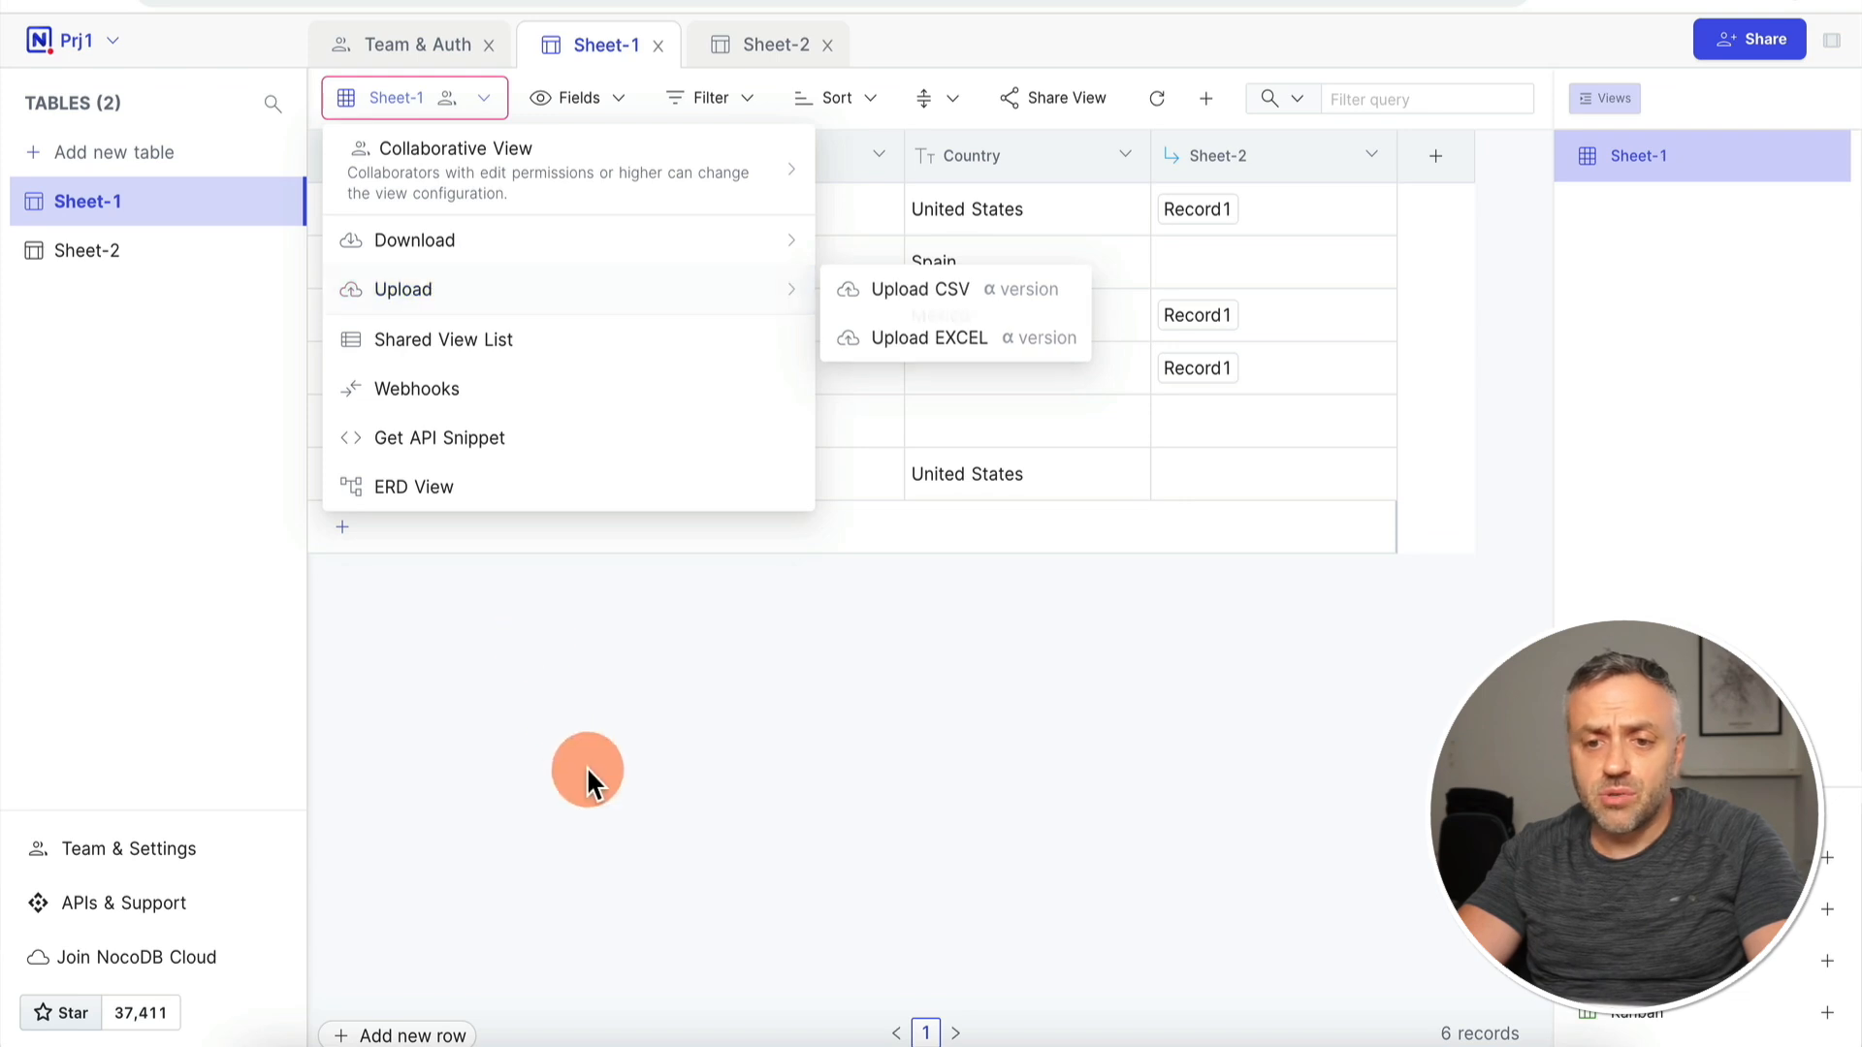
click(588, 776)
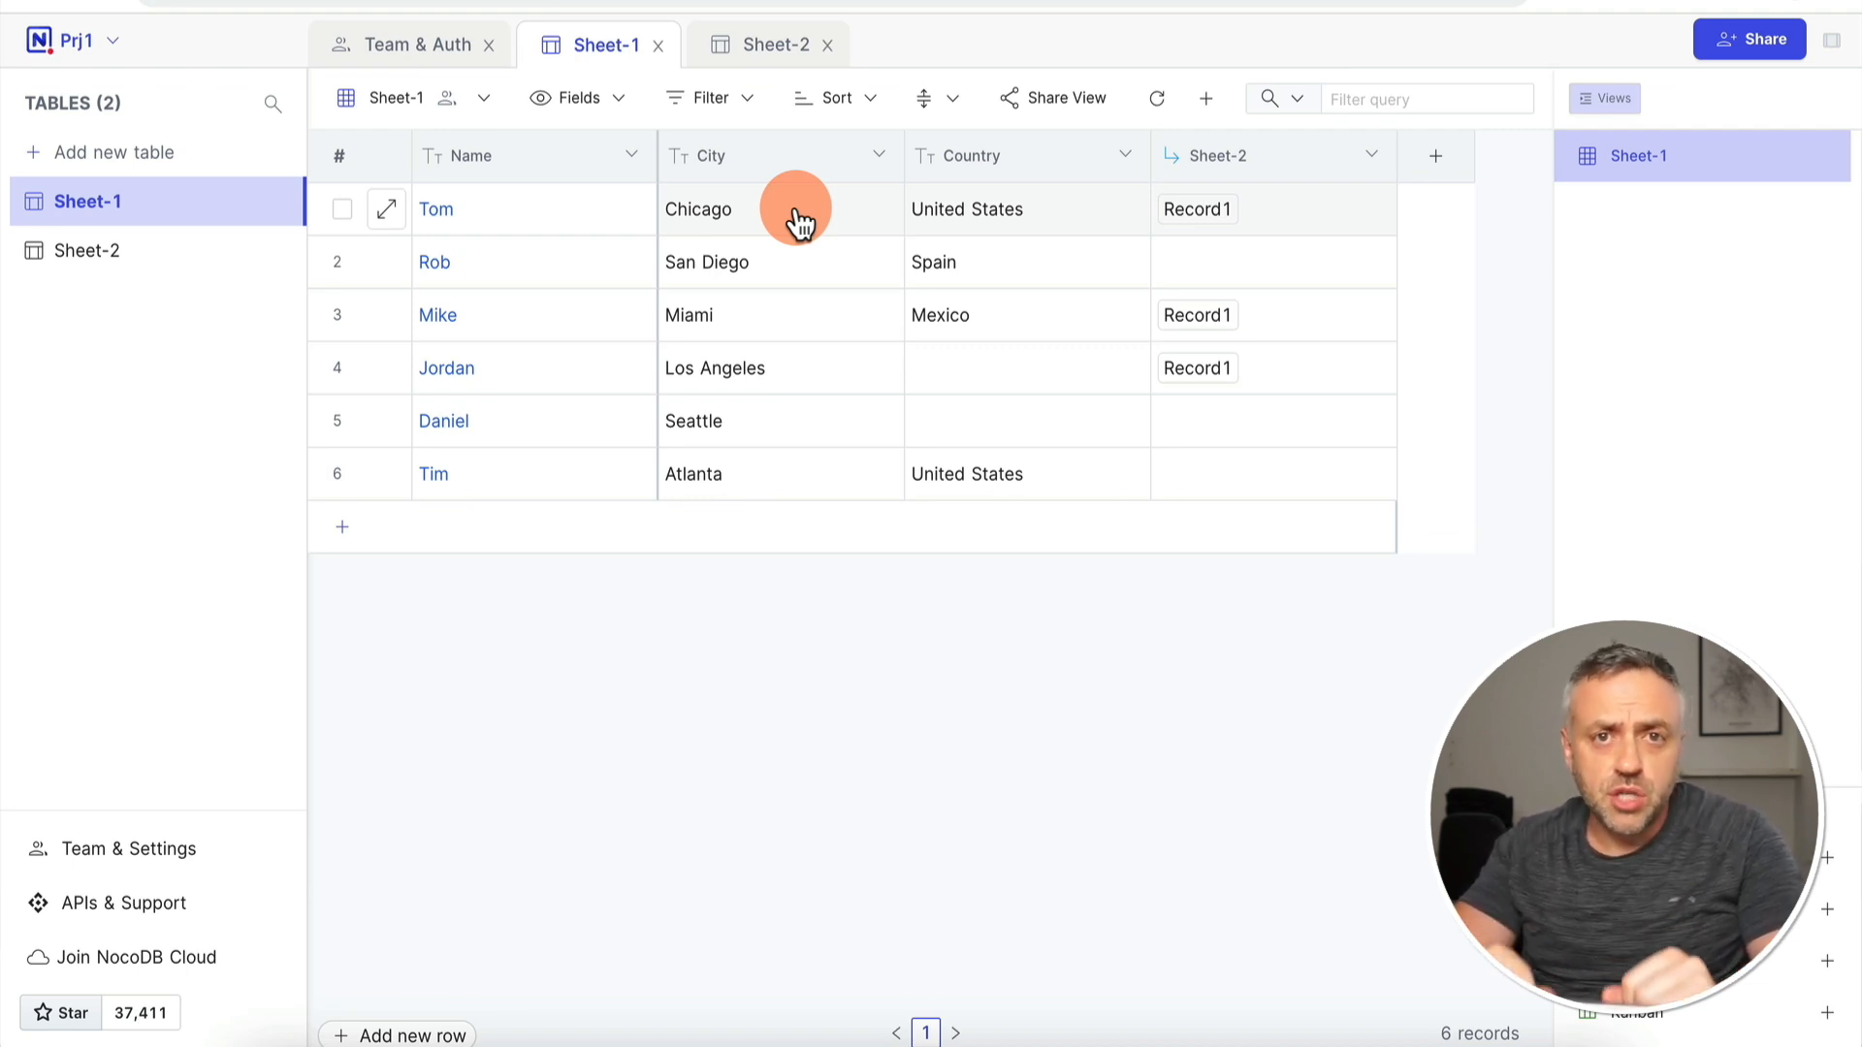
Step: Open the prj1 Swagger Documentation, skim the Sheet-1 endpoints, and close the Help center in NocoDB
click(153, 907)
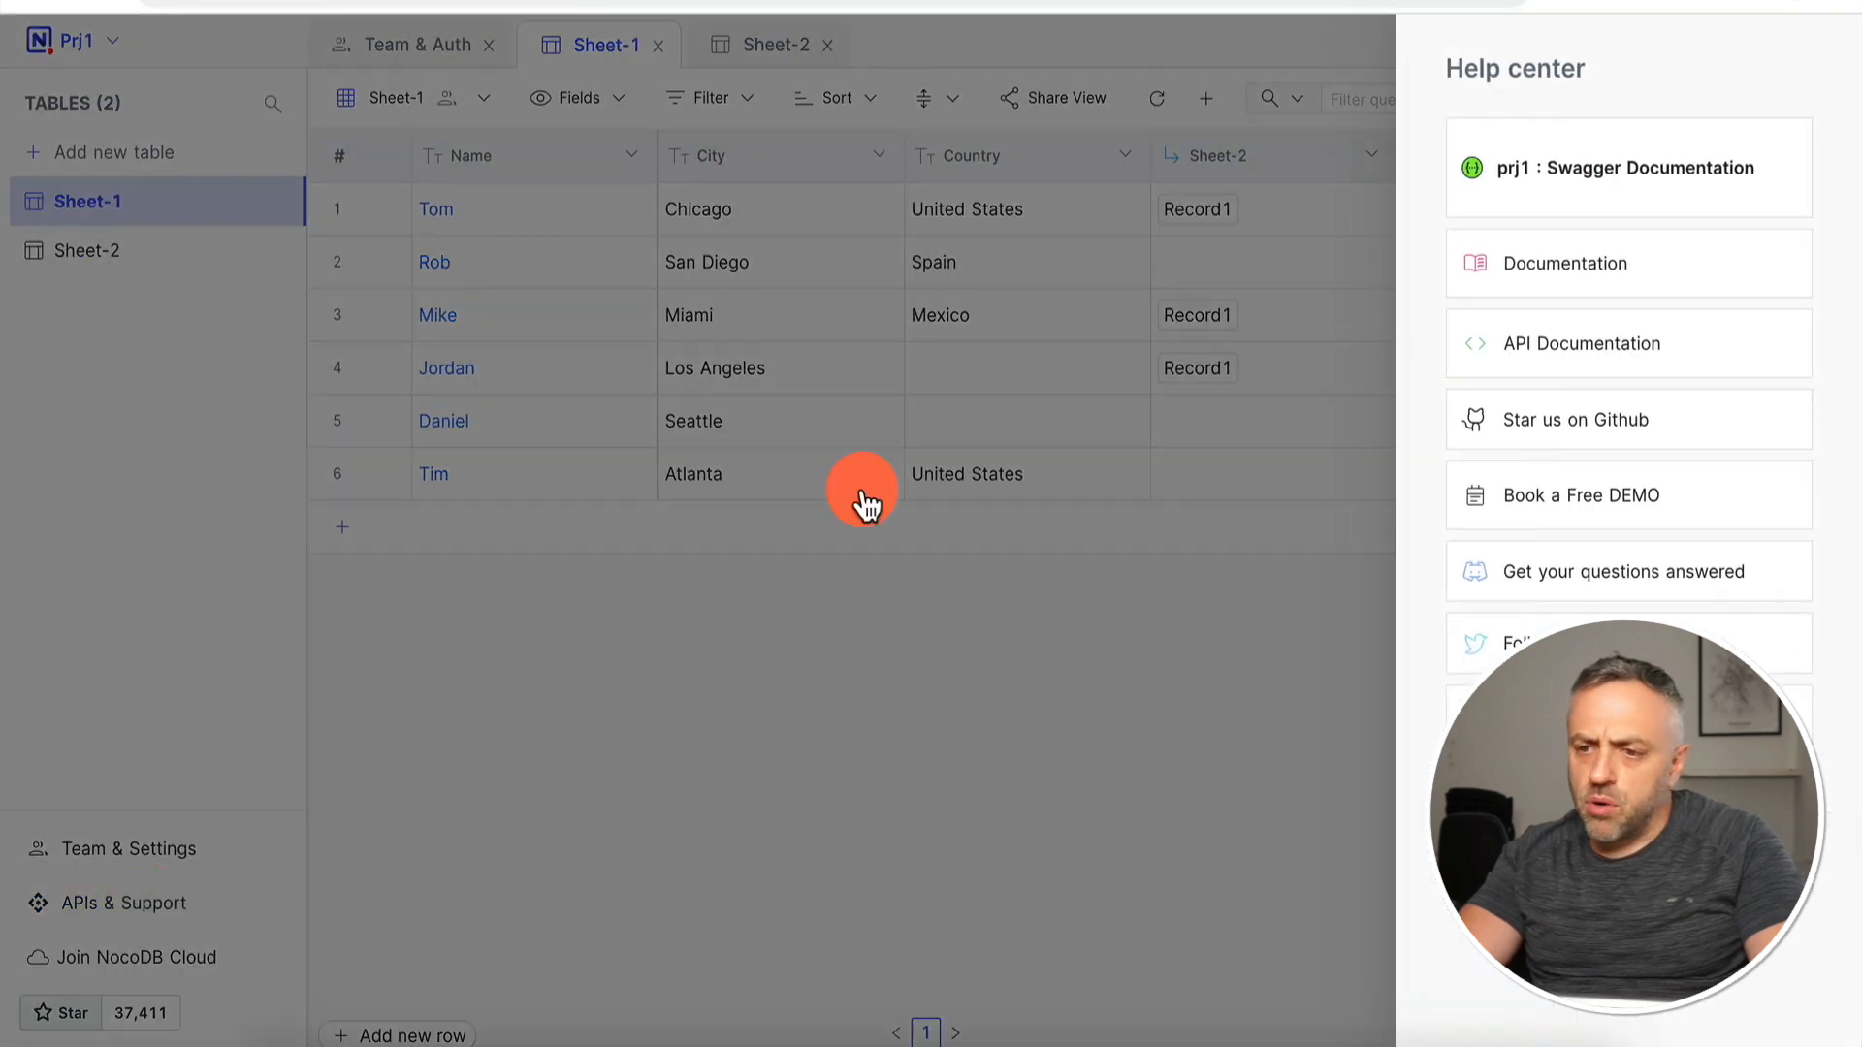
click(1593, 167)
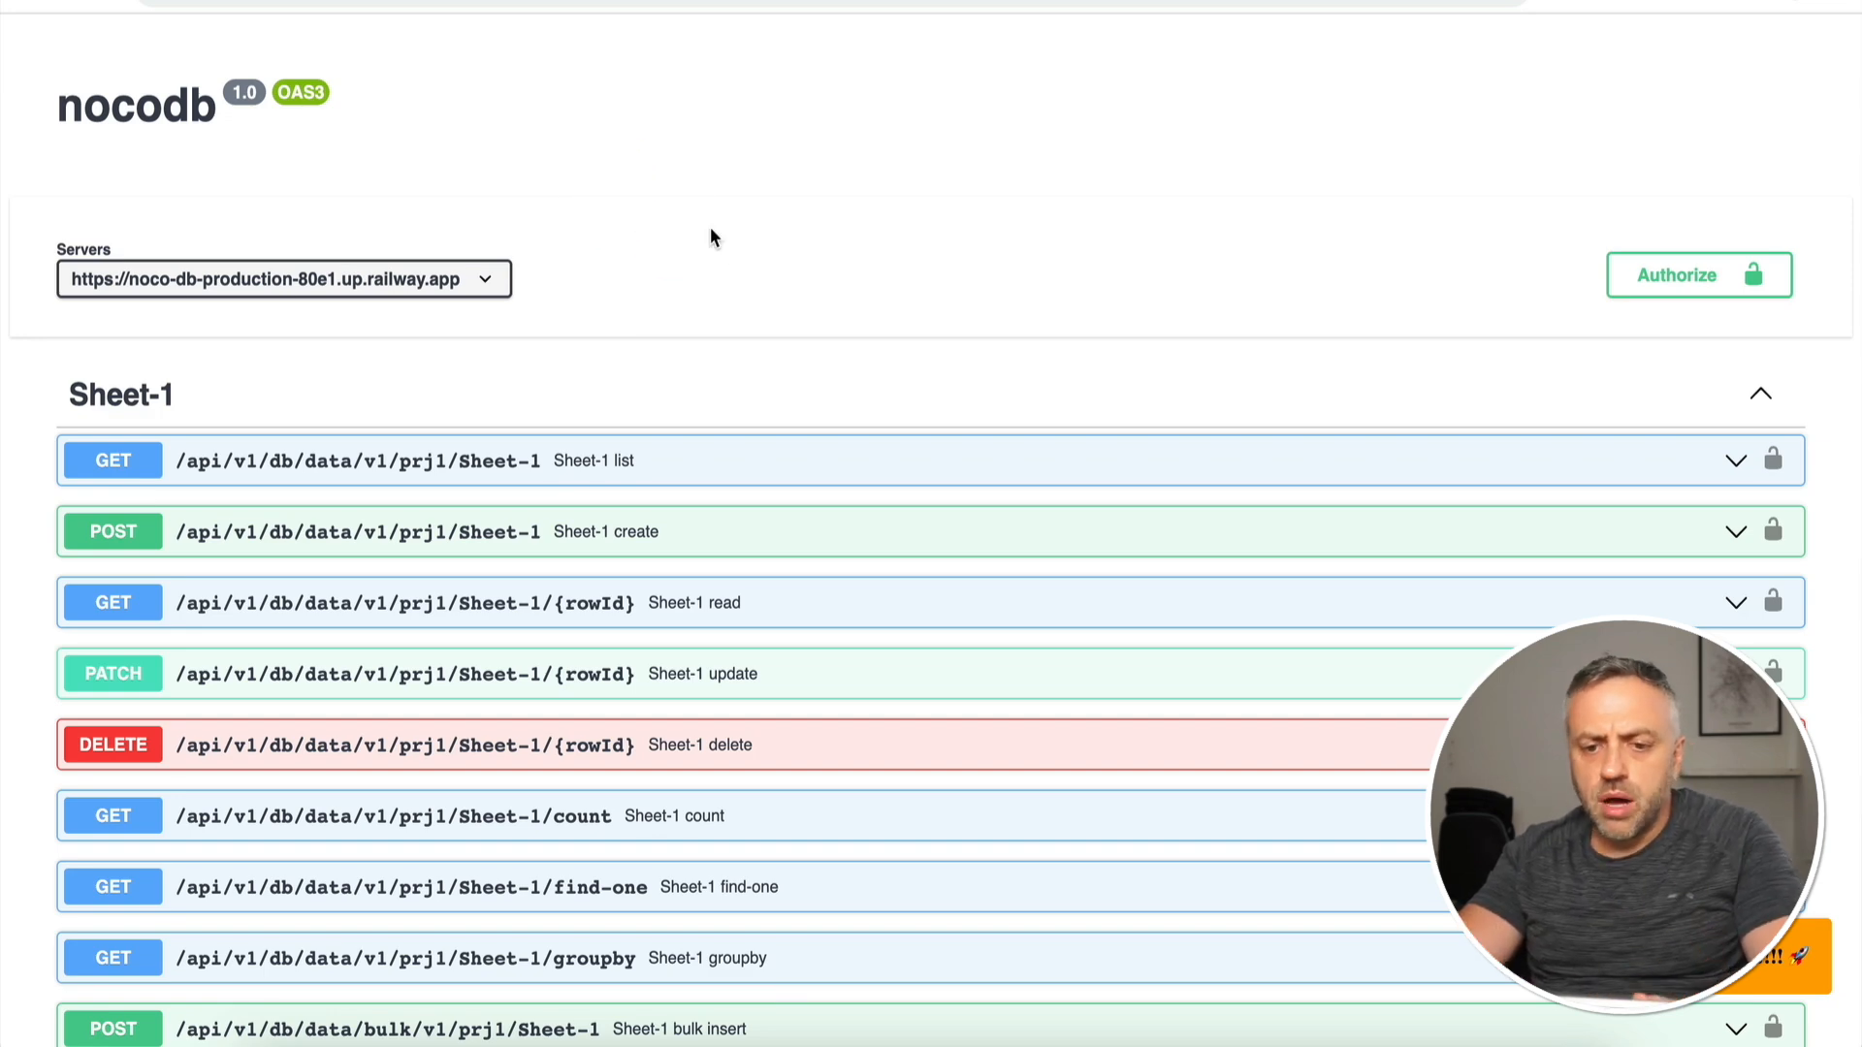
click(686, 334)
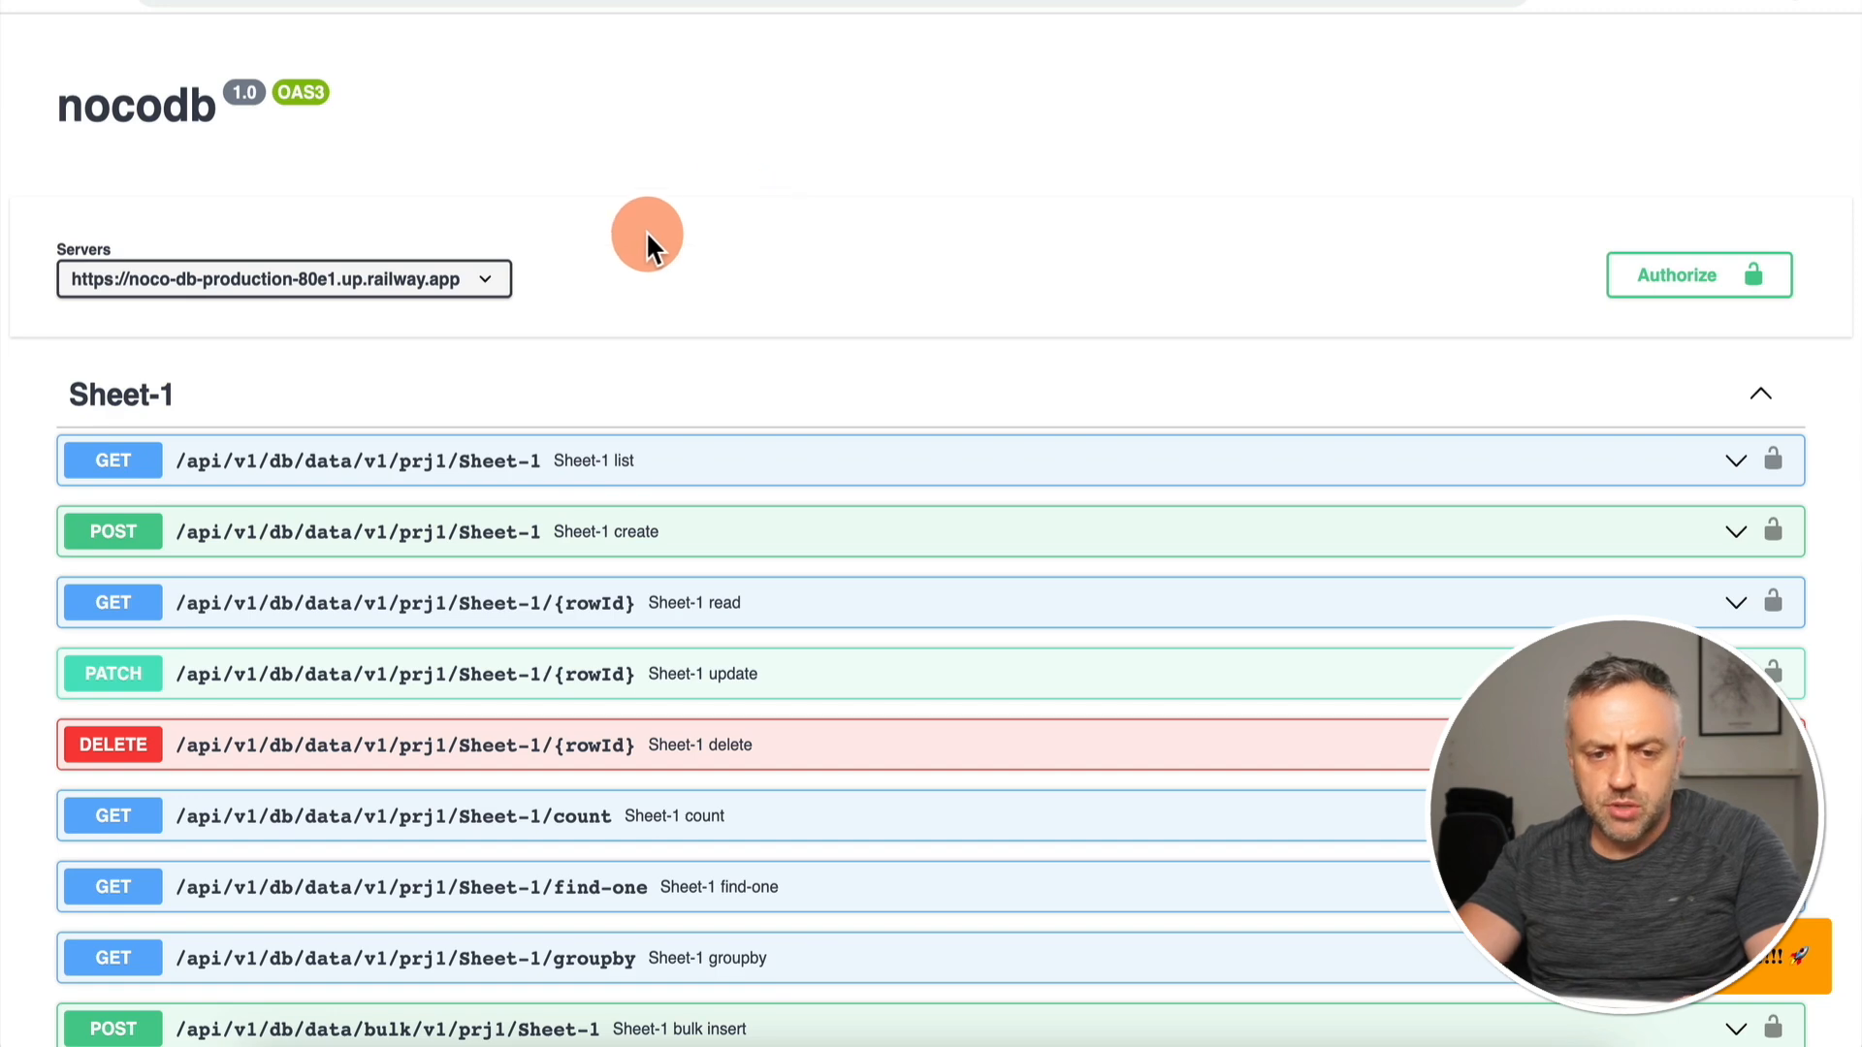
scroll(631, 693, down, 3)
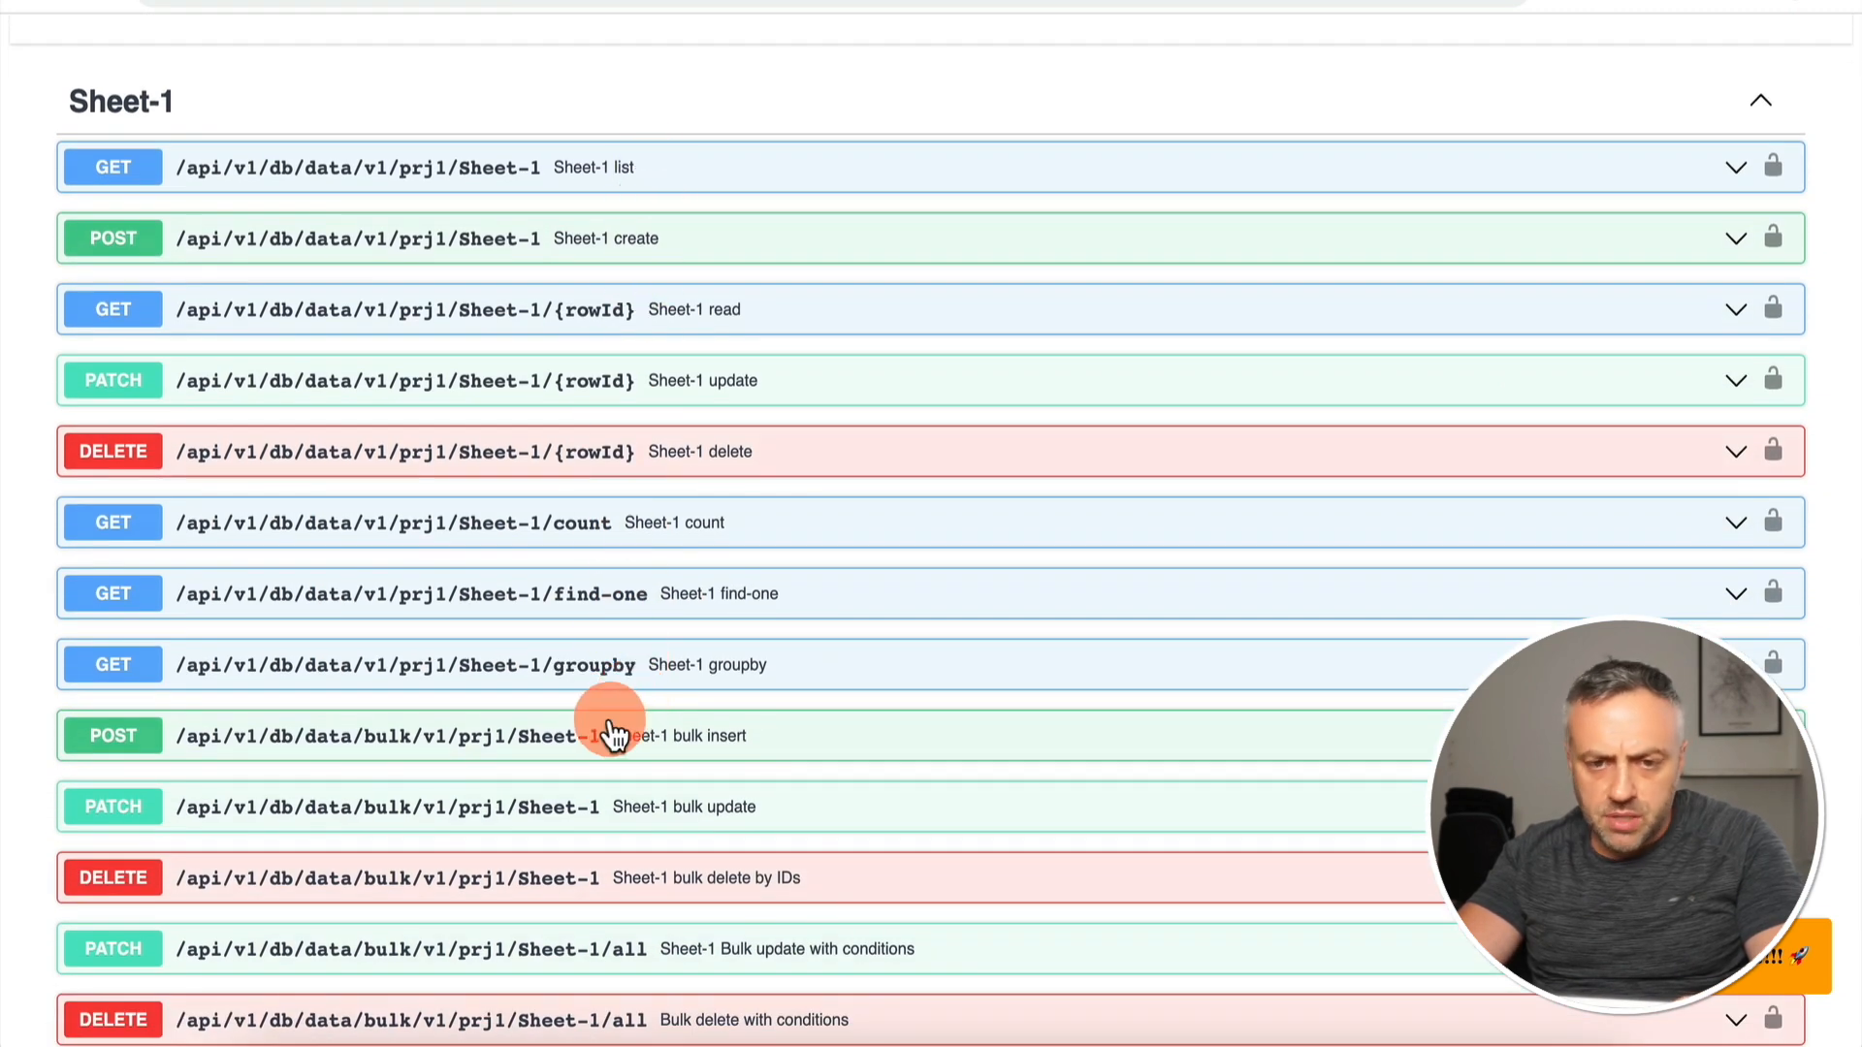
scroll(683, 444, up, 3)
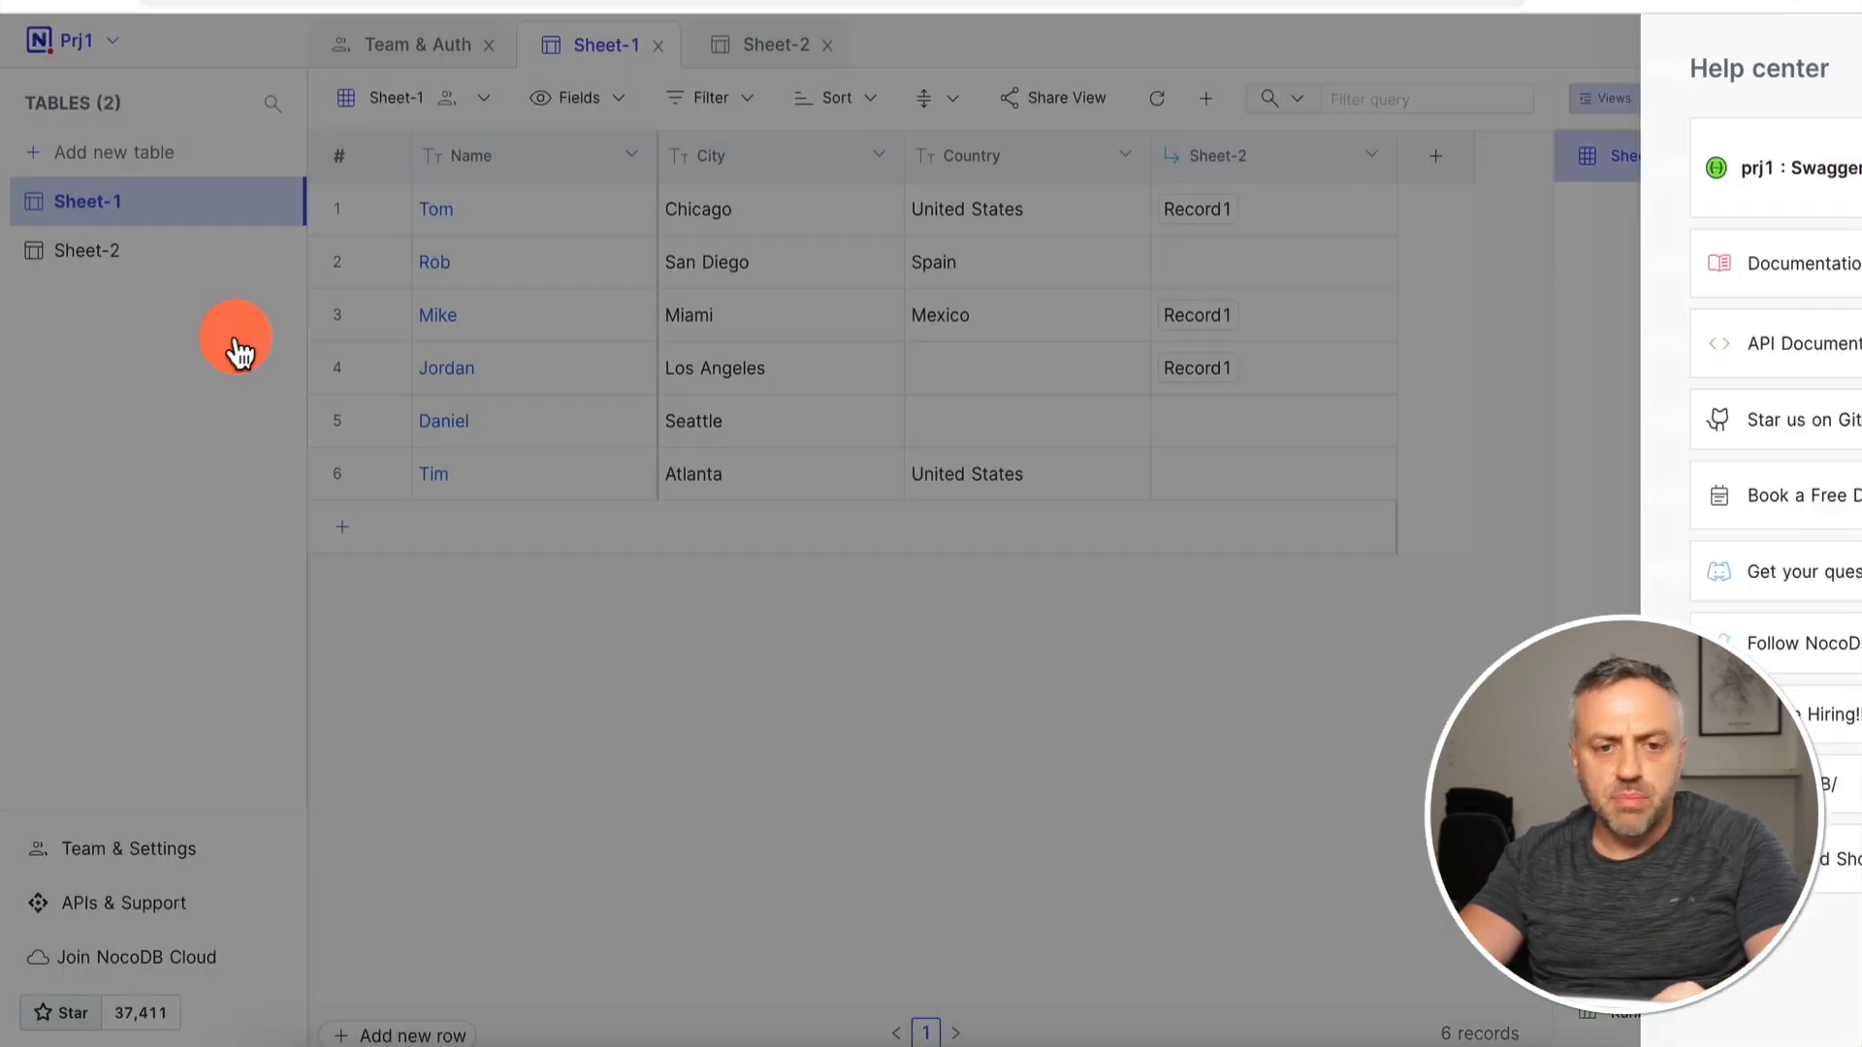
click(237, 351)
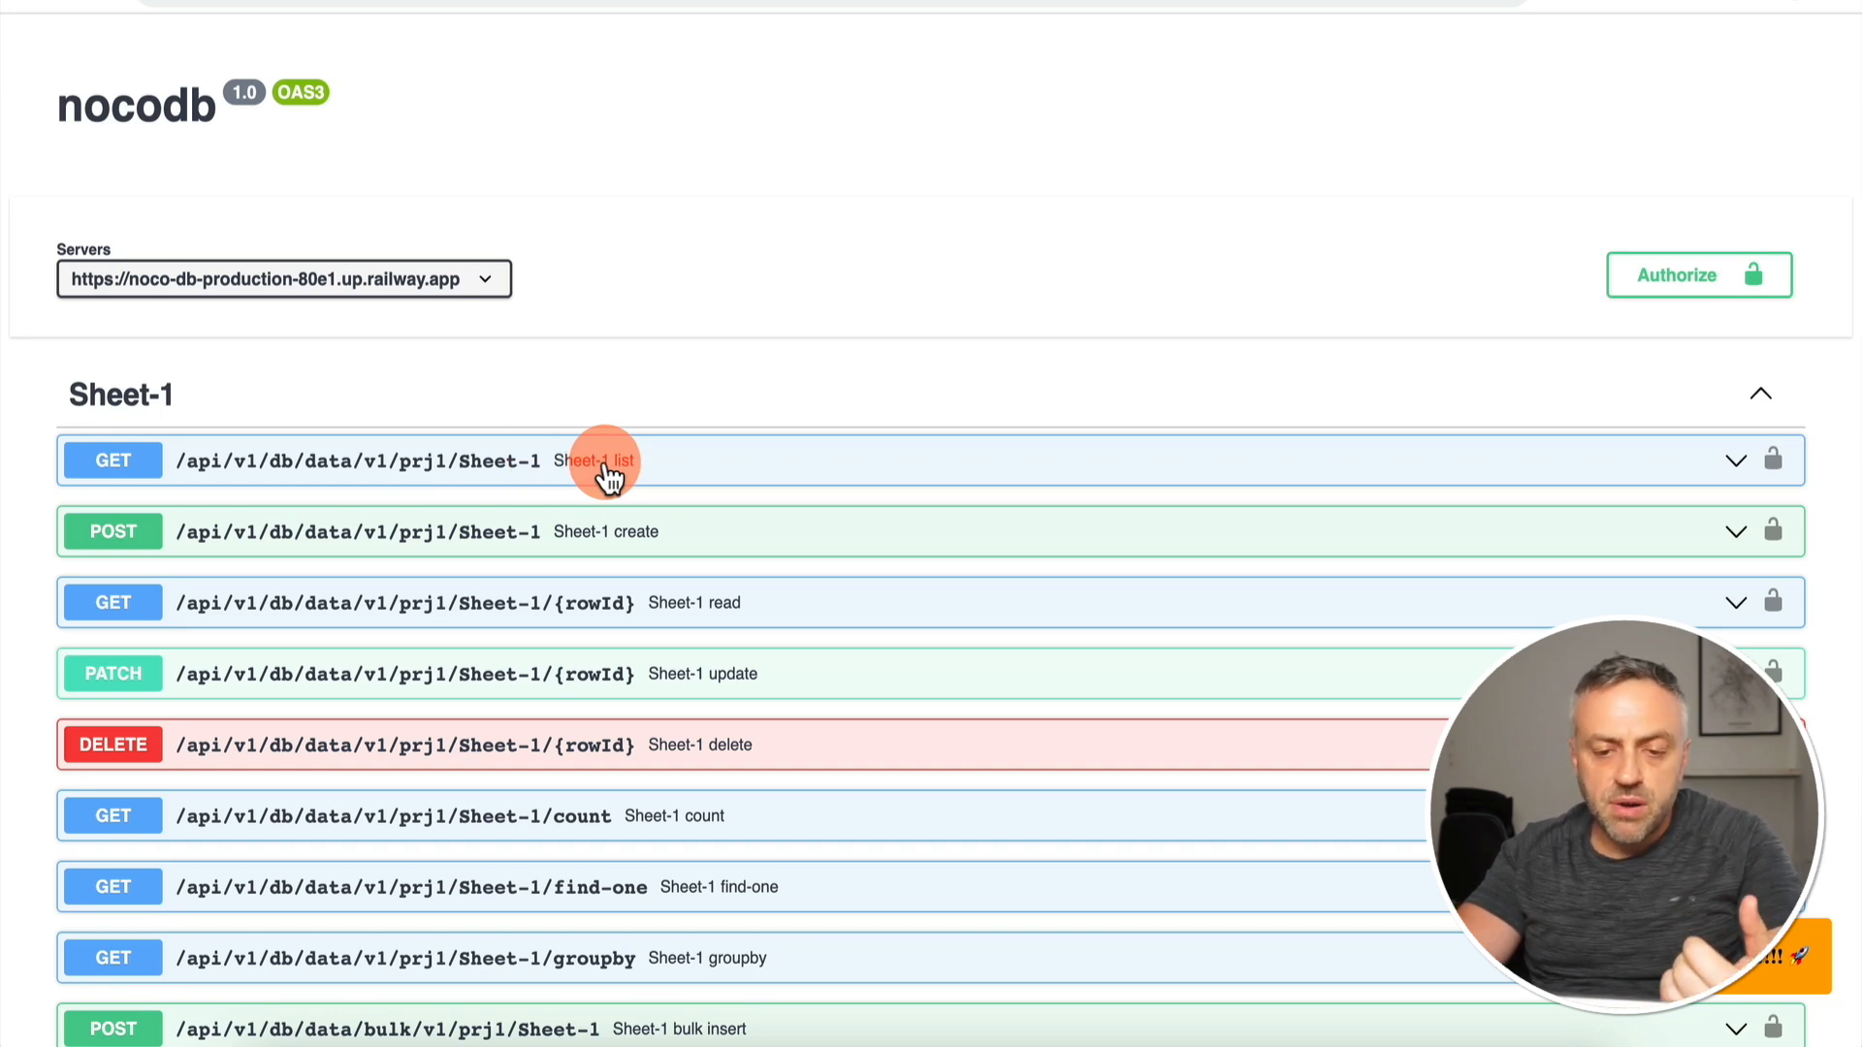
Step: Examine the API endpoints documented for Sheet-1 and Sheet-2, and switch back to NocoDB to view the Sheet-2 table
scroll(608, 476, down, 3)
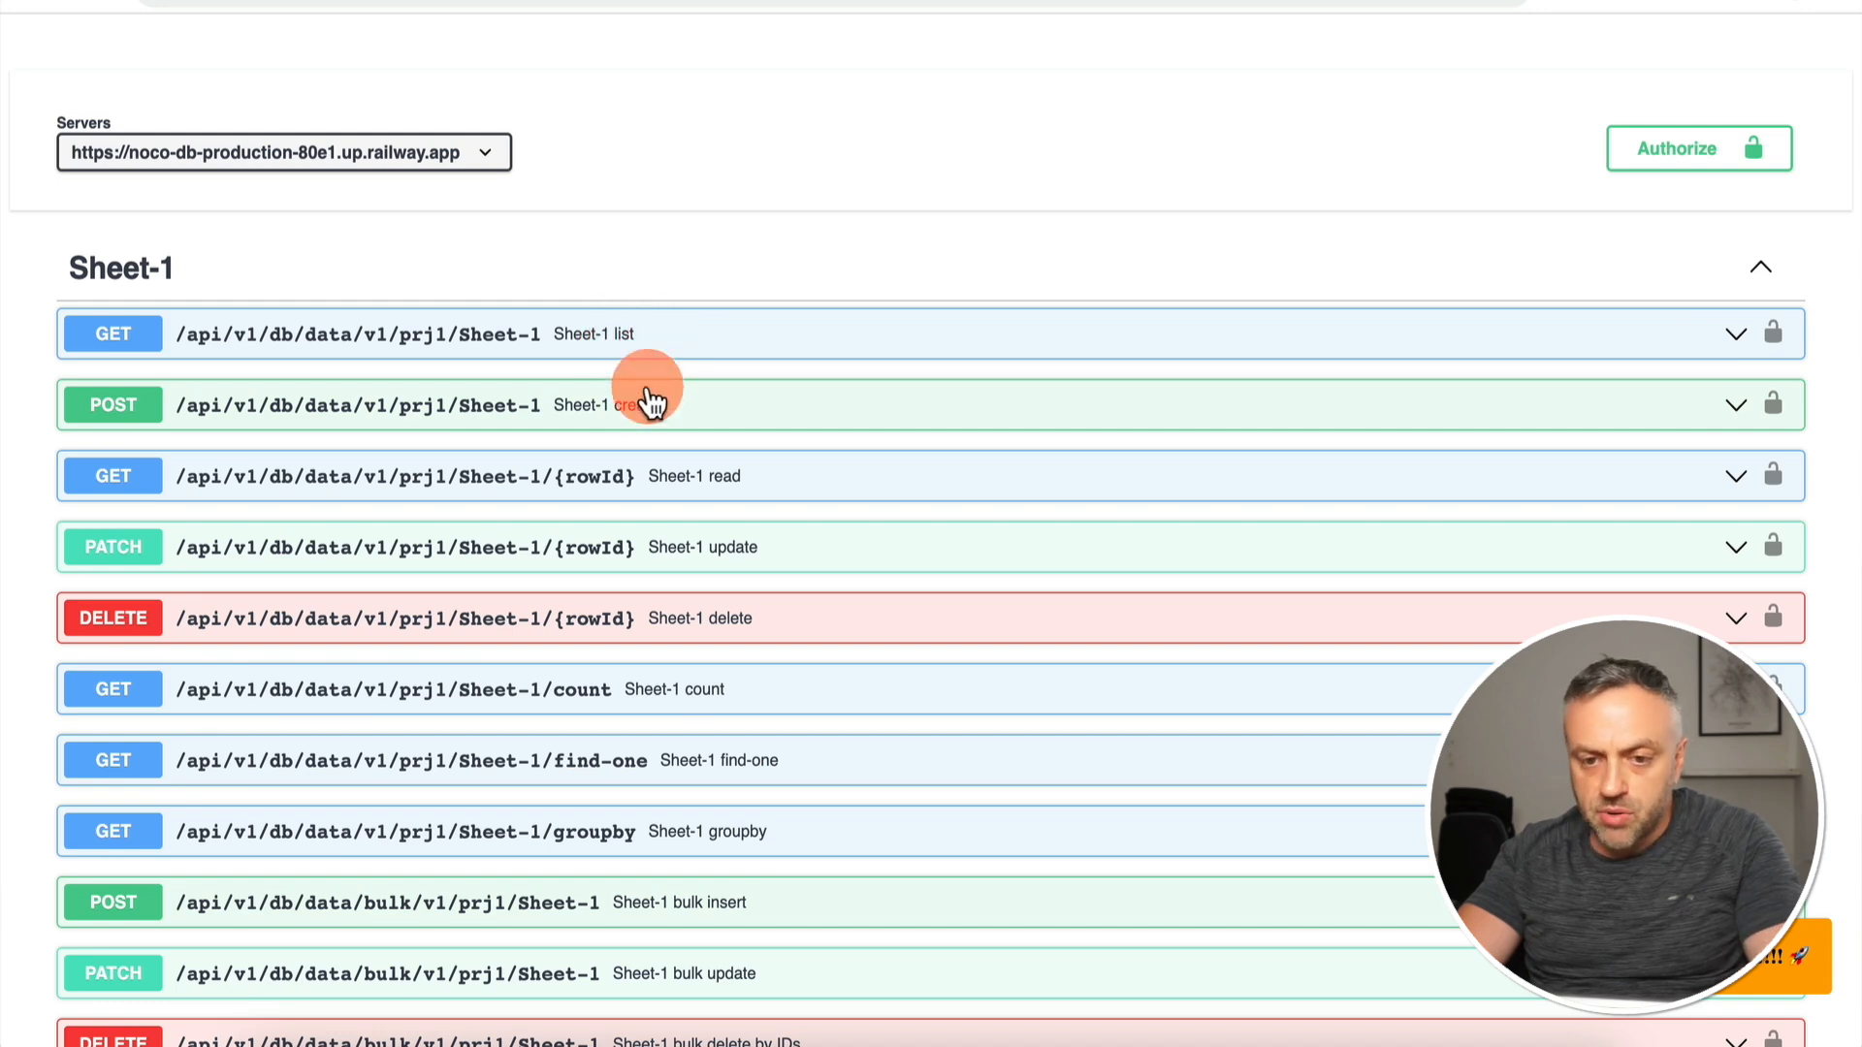
scroll(760, 572, down, 2)
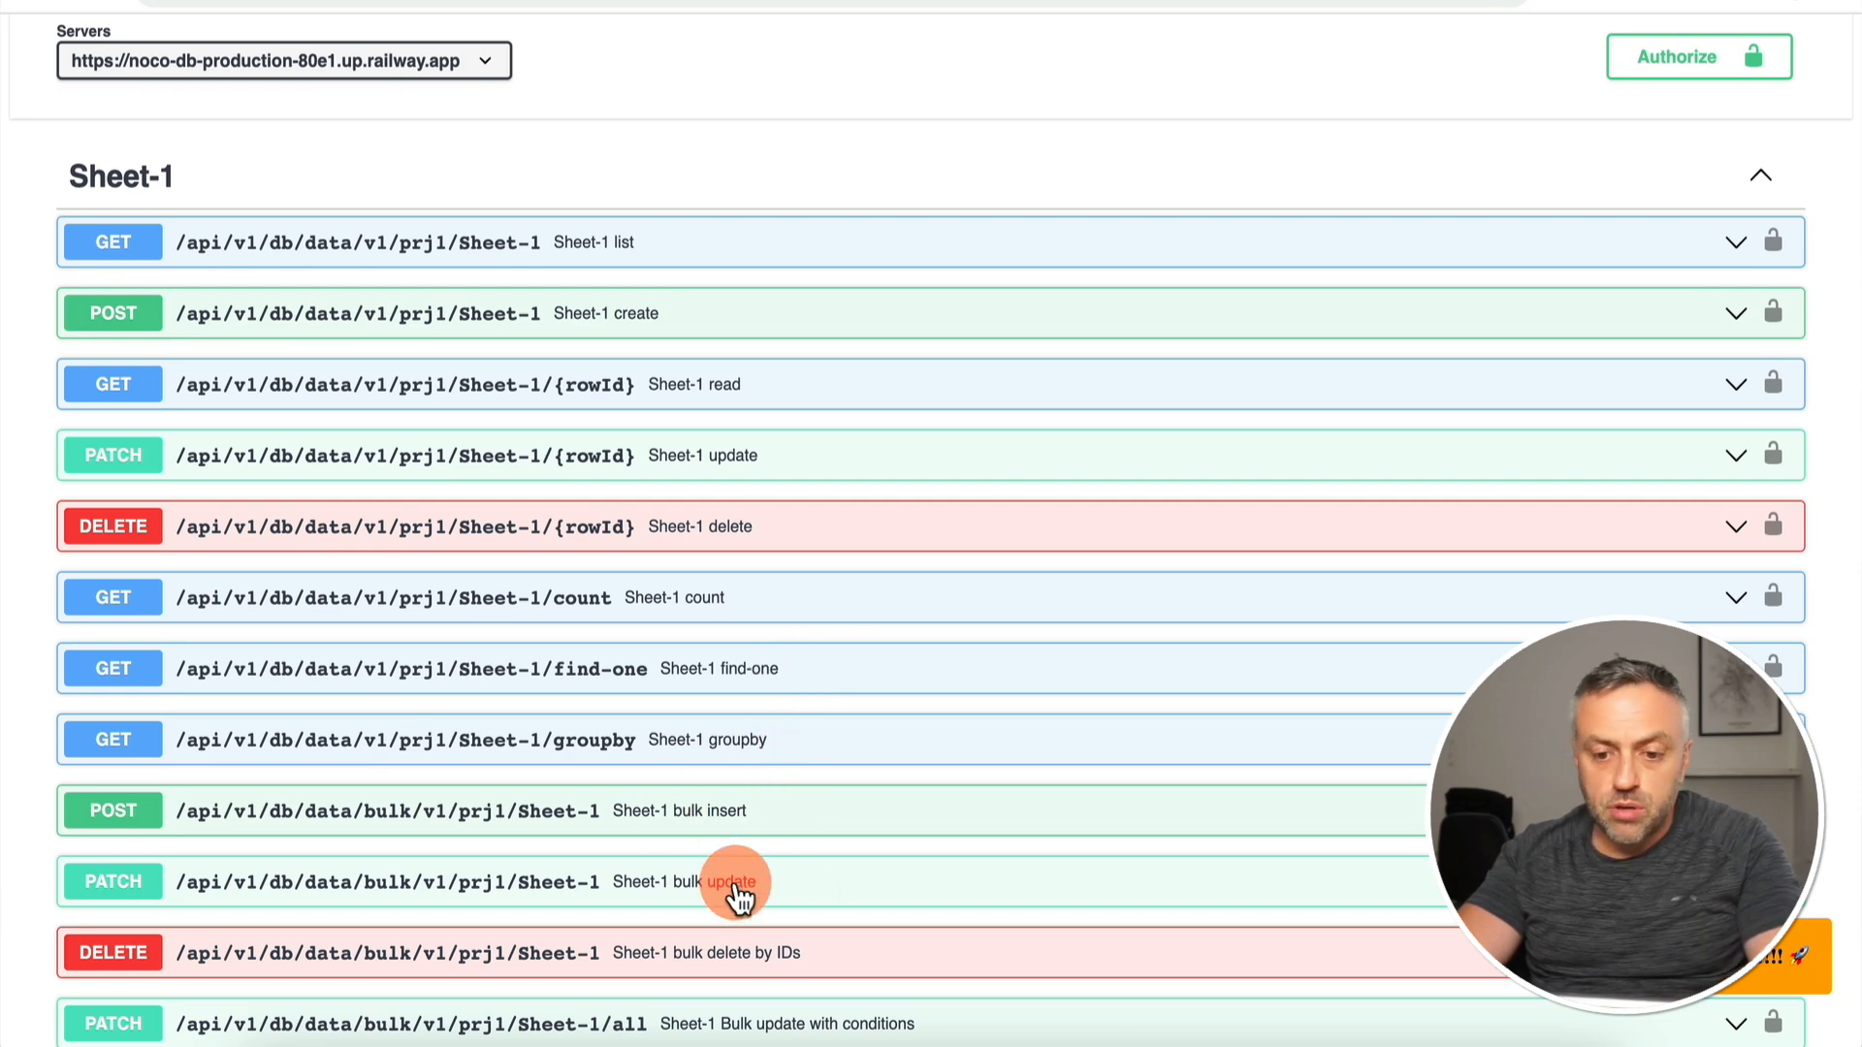
scroll(781, 916, down, 2)
scroll(776, 915, down, 10)
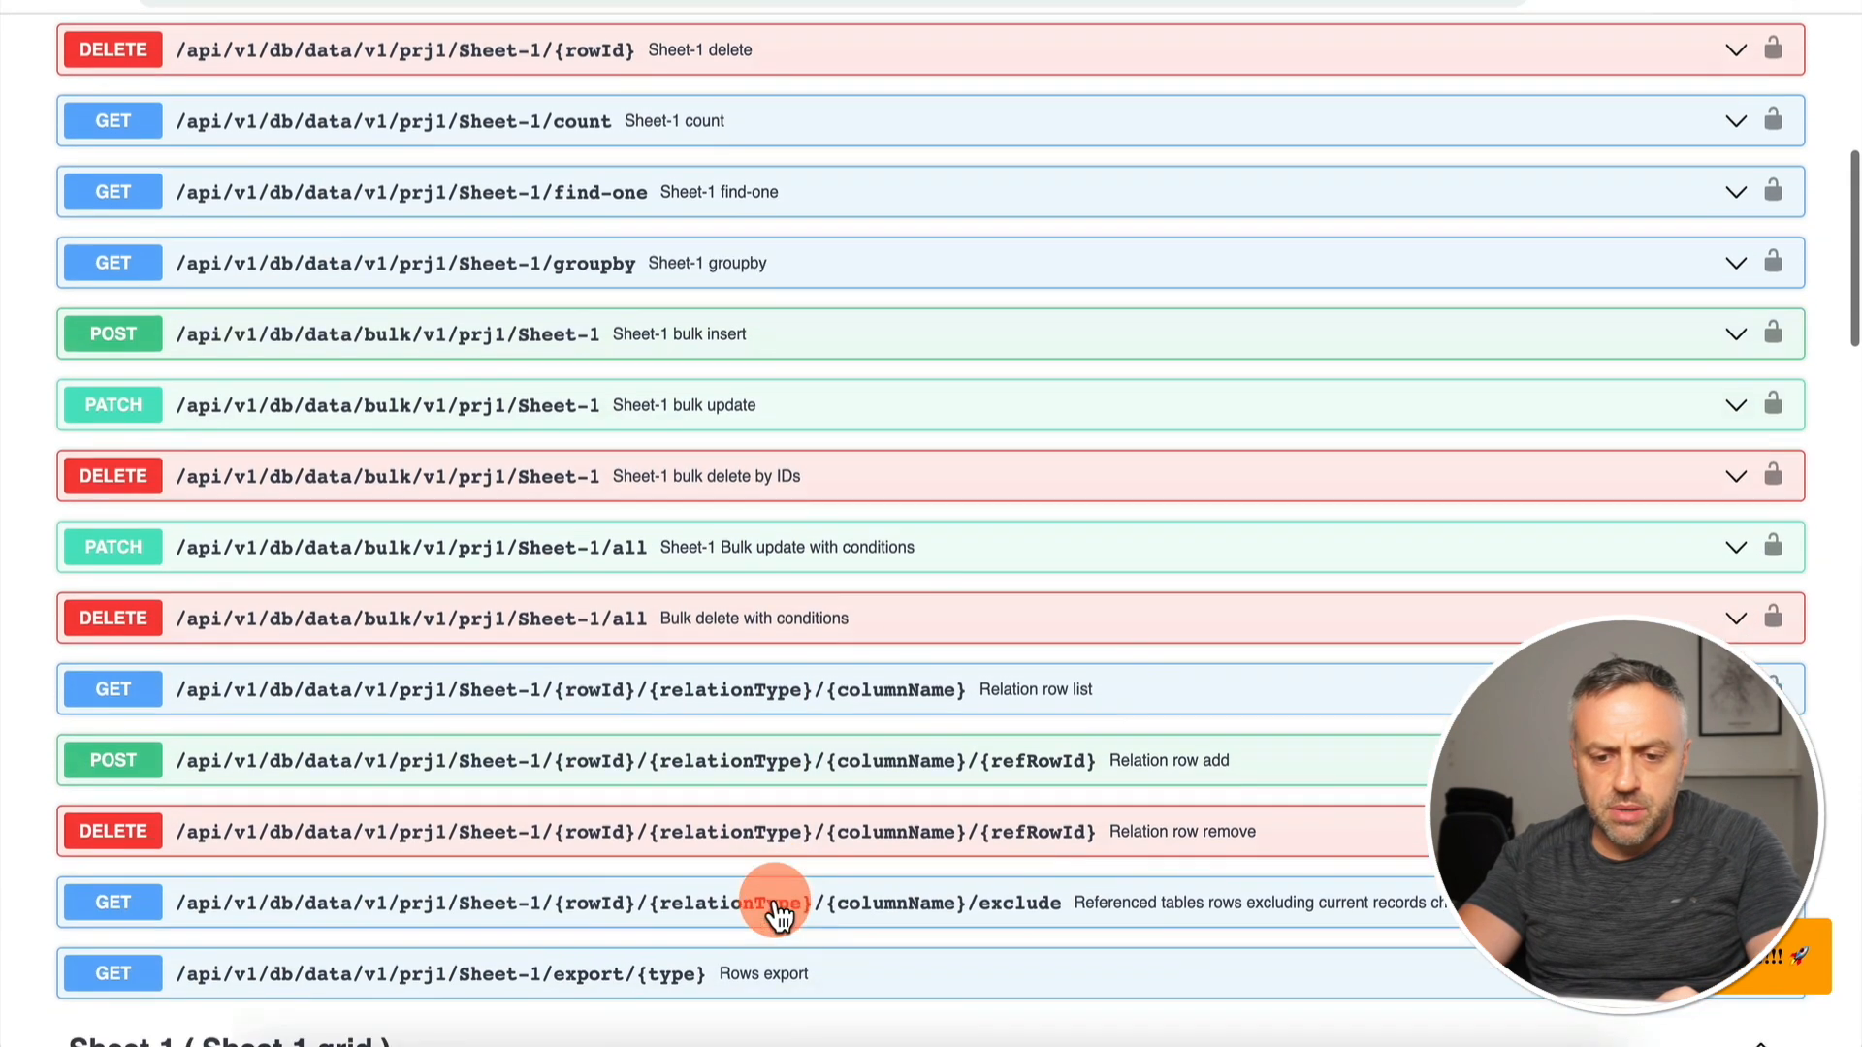
scroll(776, 902, down, 6)
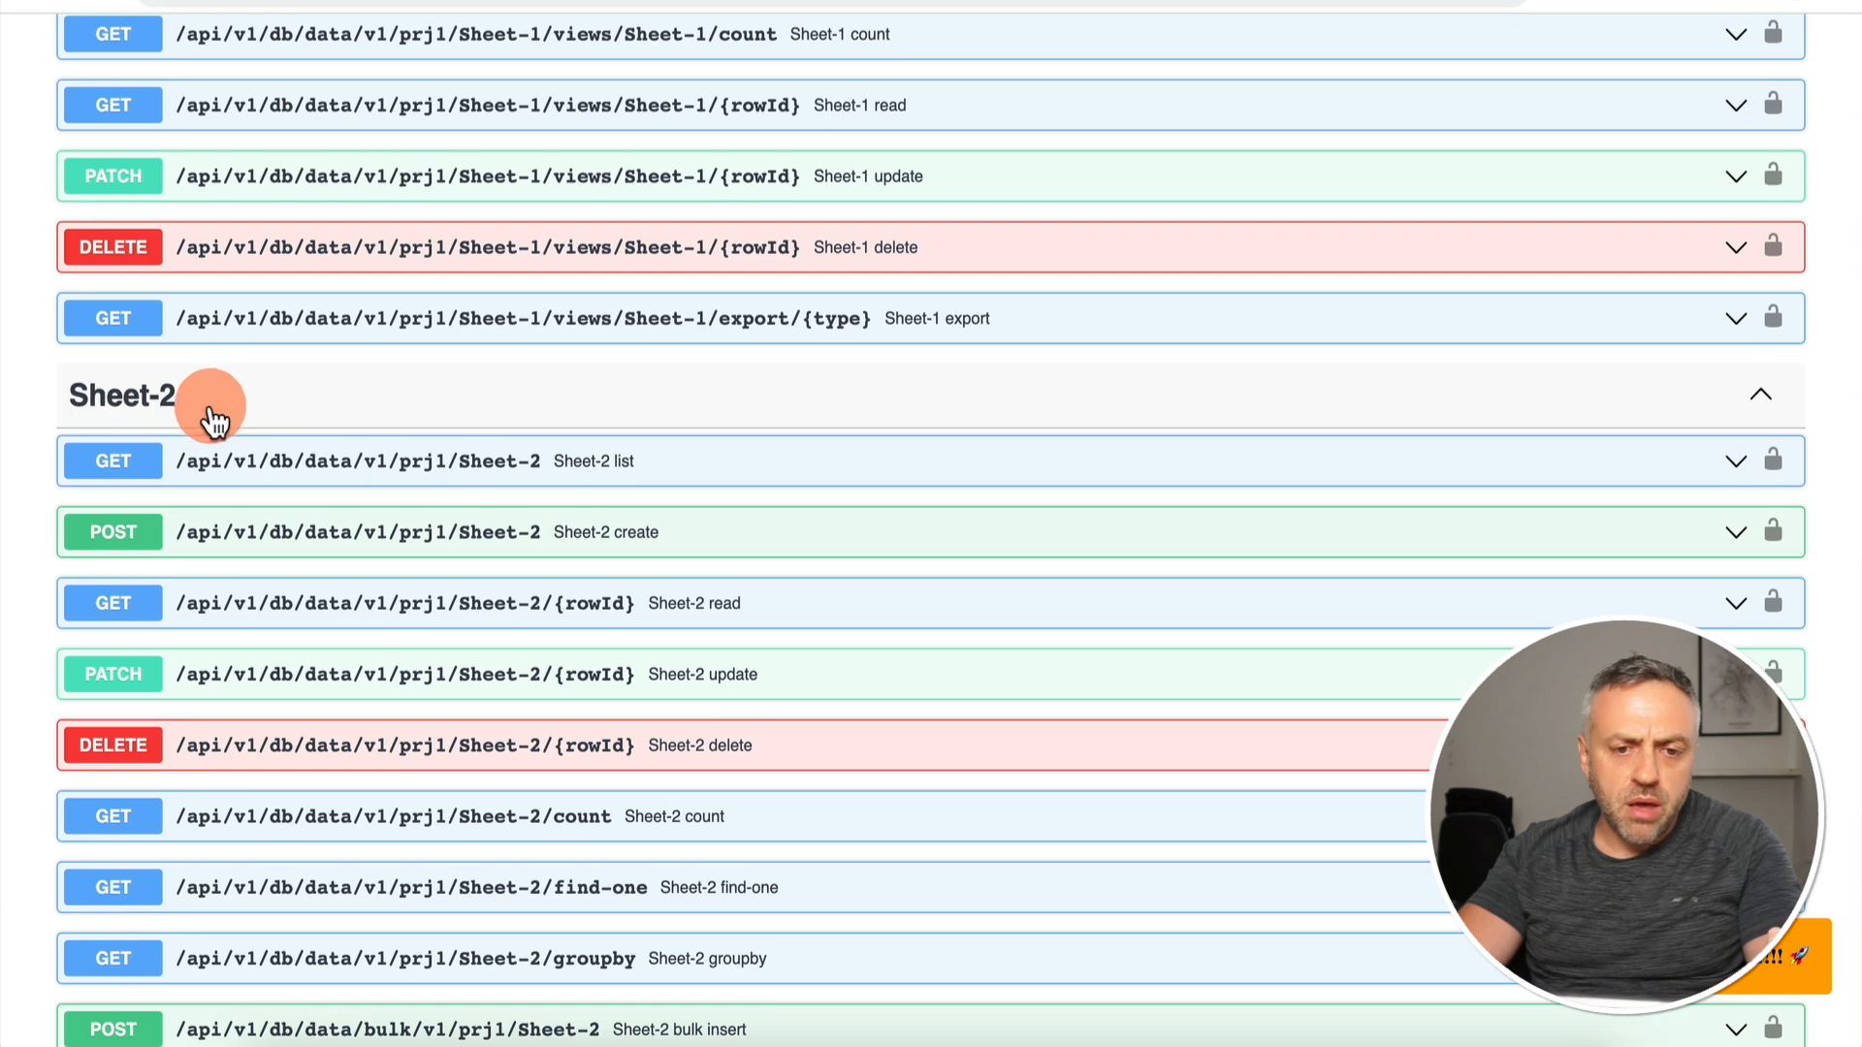
scroll(696, 548, down, 2)
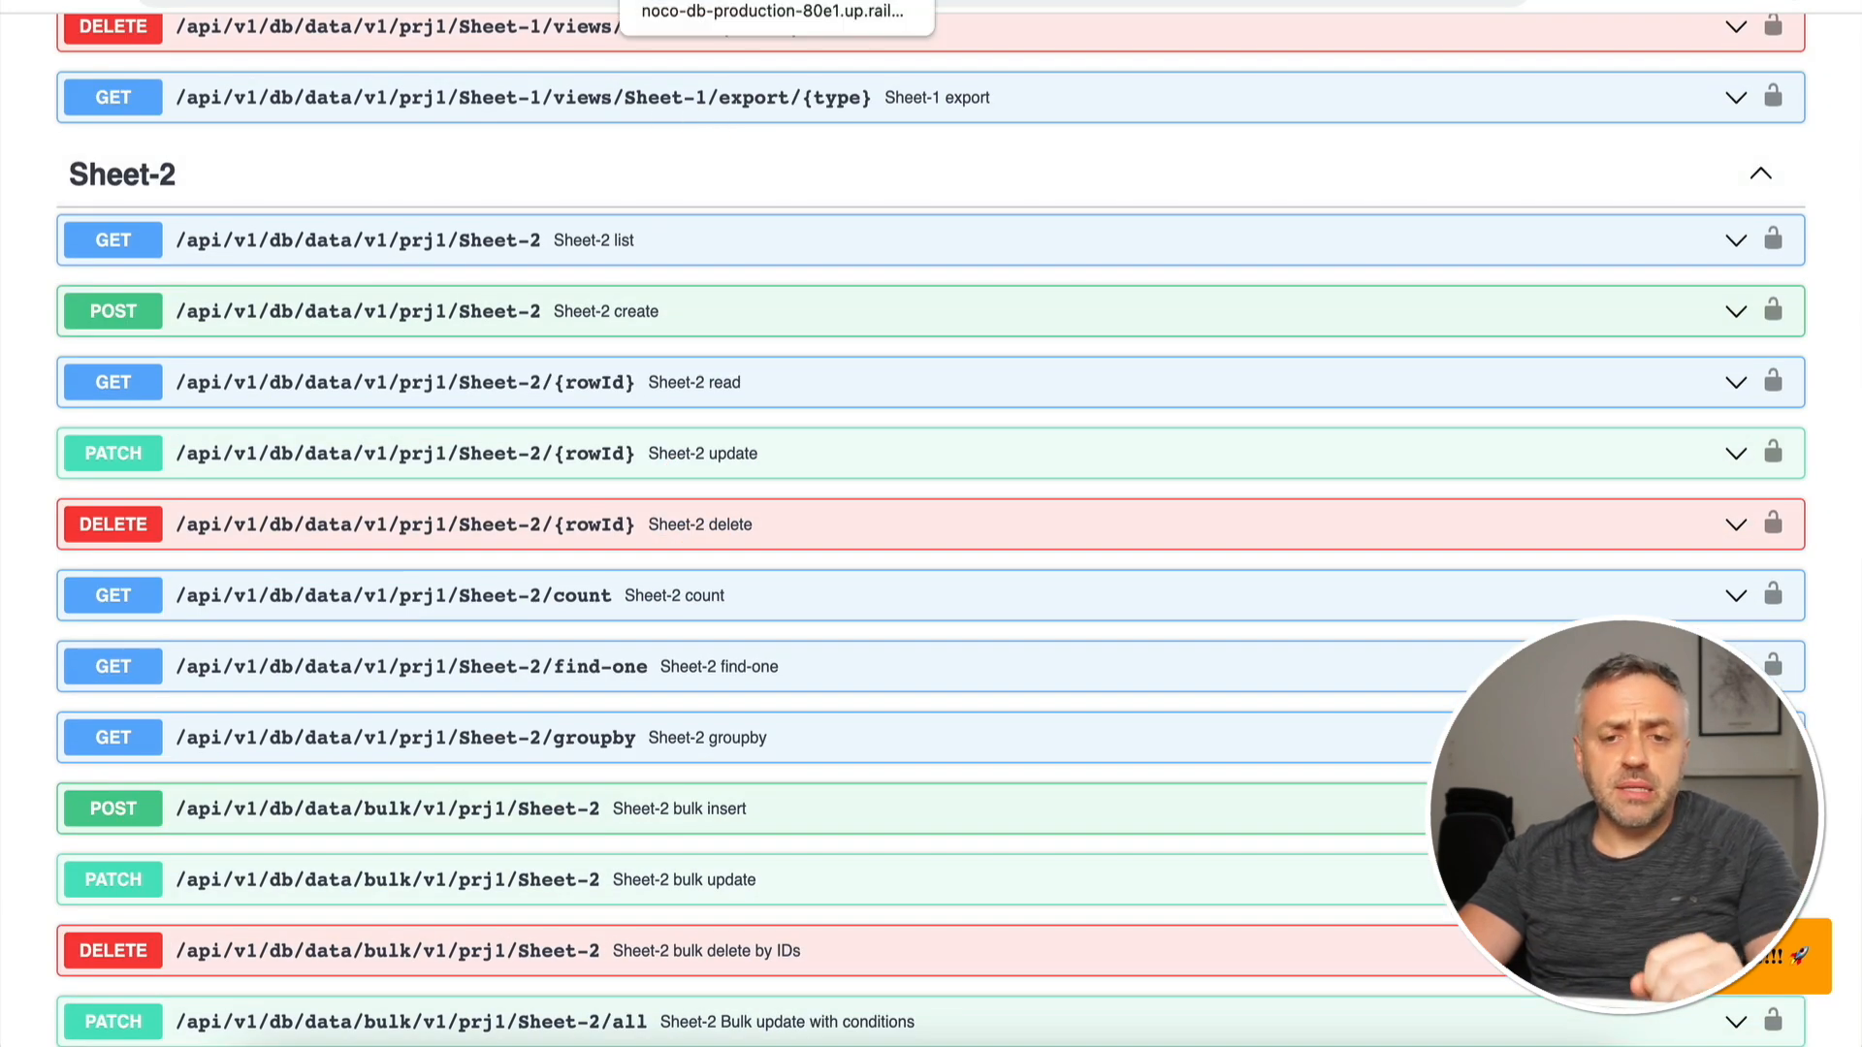
click(718, 1)
click(120, 255)
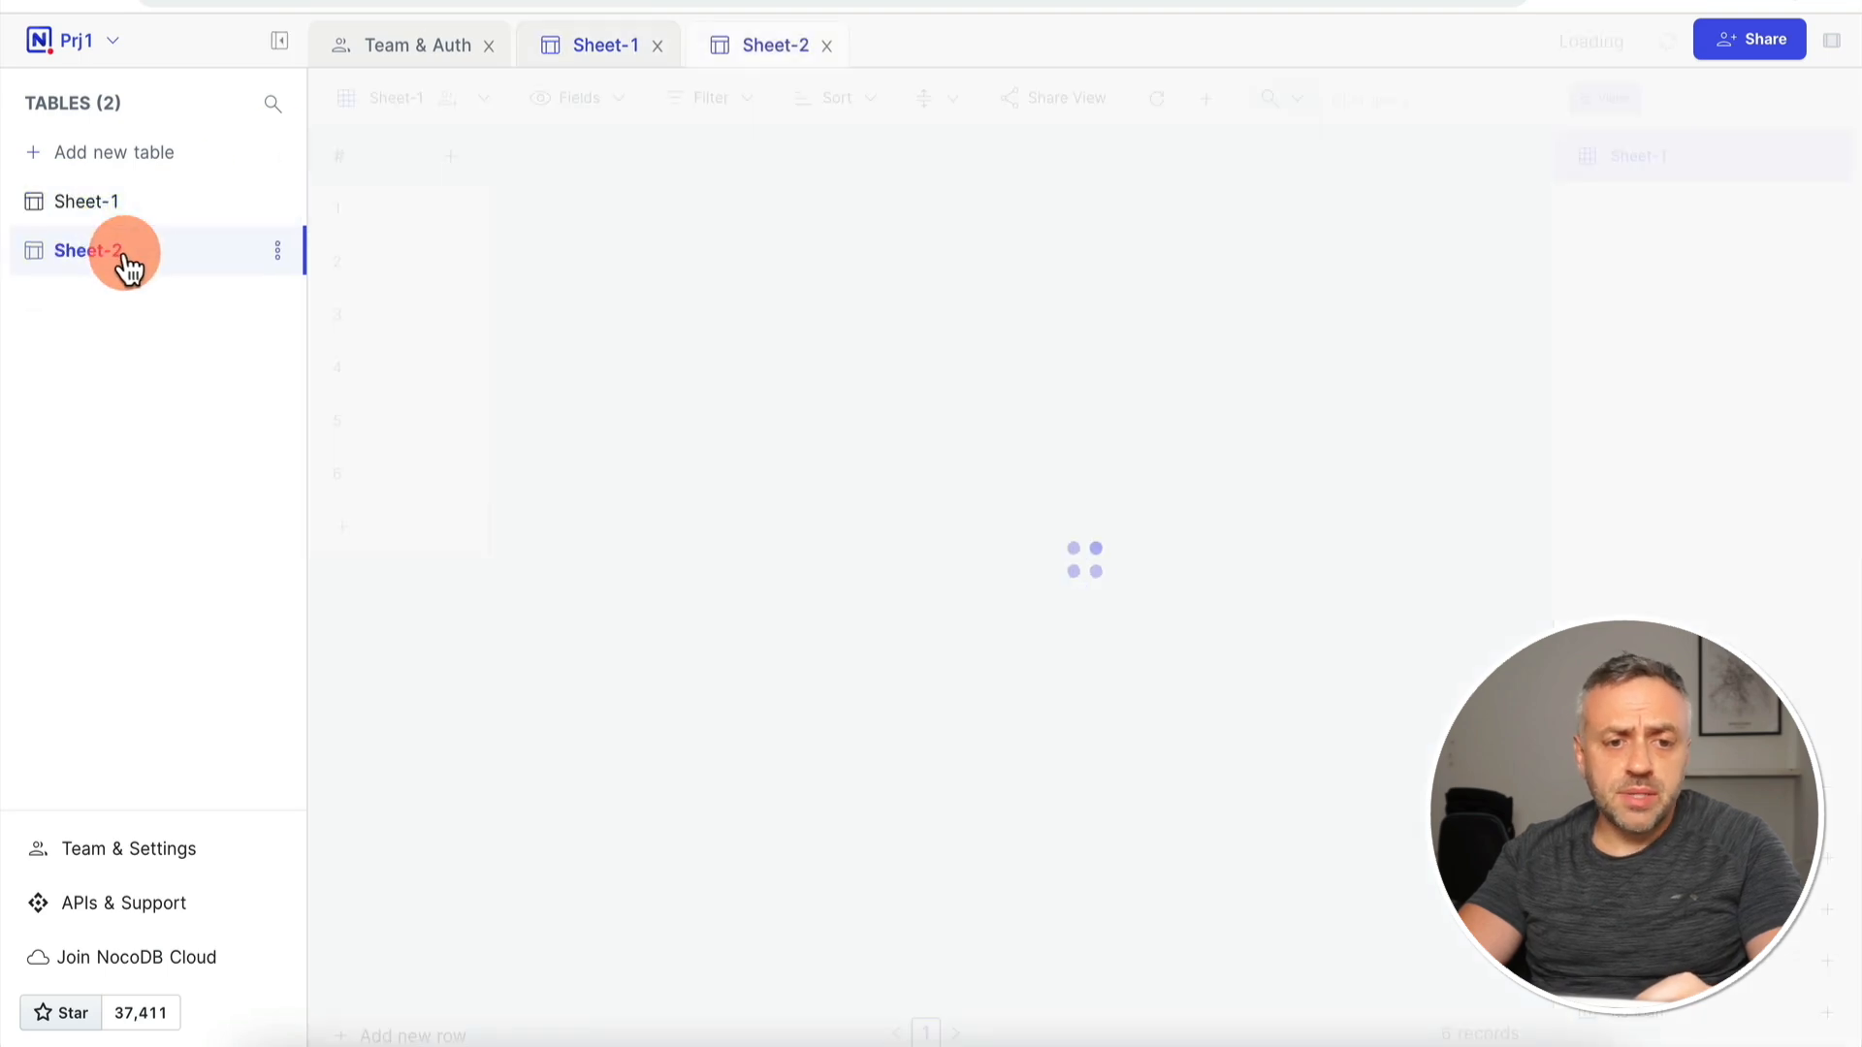
Step: Expand the GET Sheet-1 list endpoint in the Swagger documentation and examine its query parameters and example response
click(700, 476)
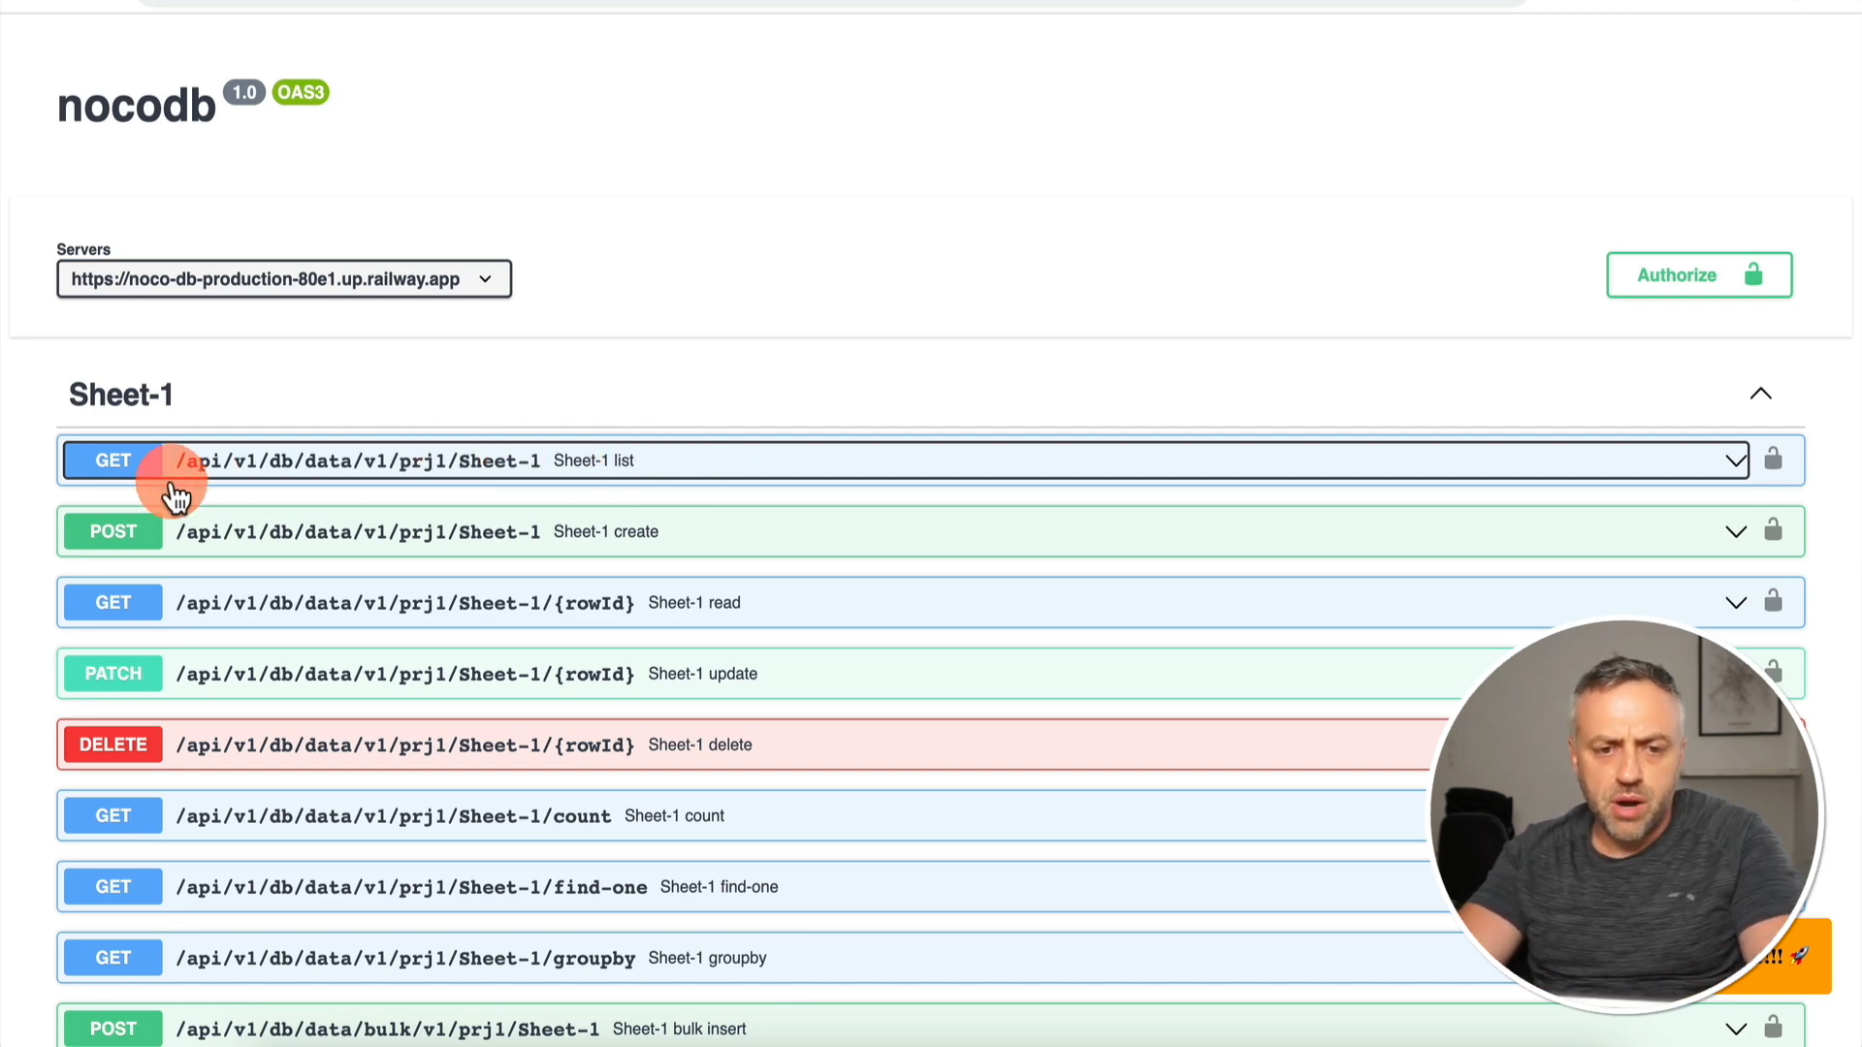
click(676, 475)
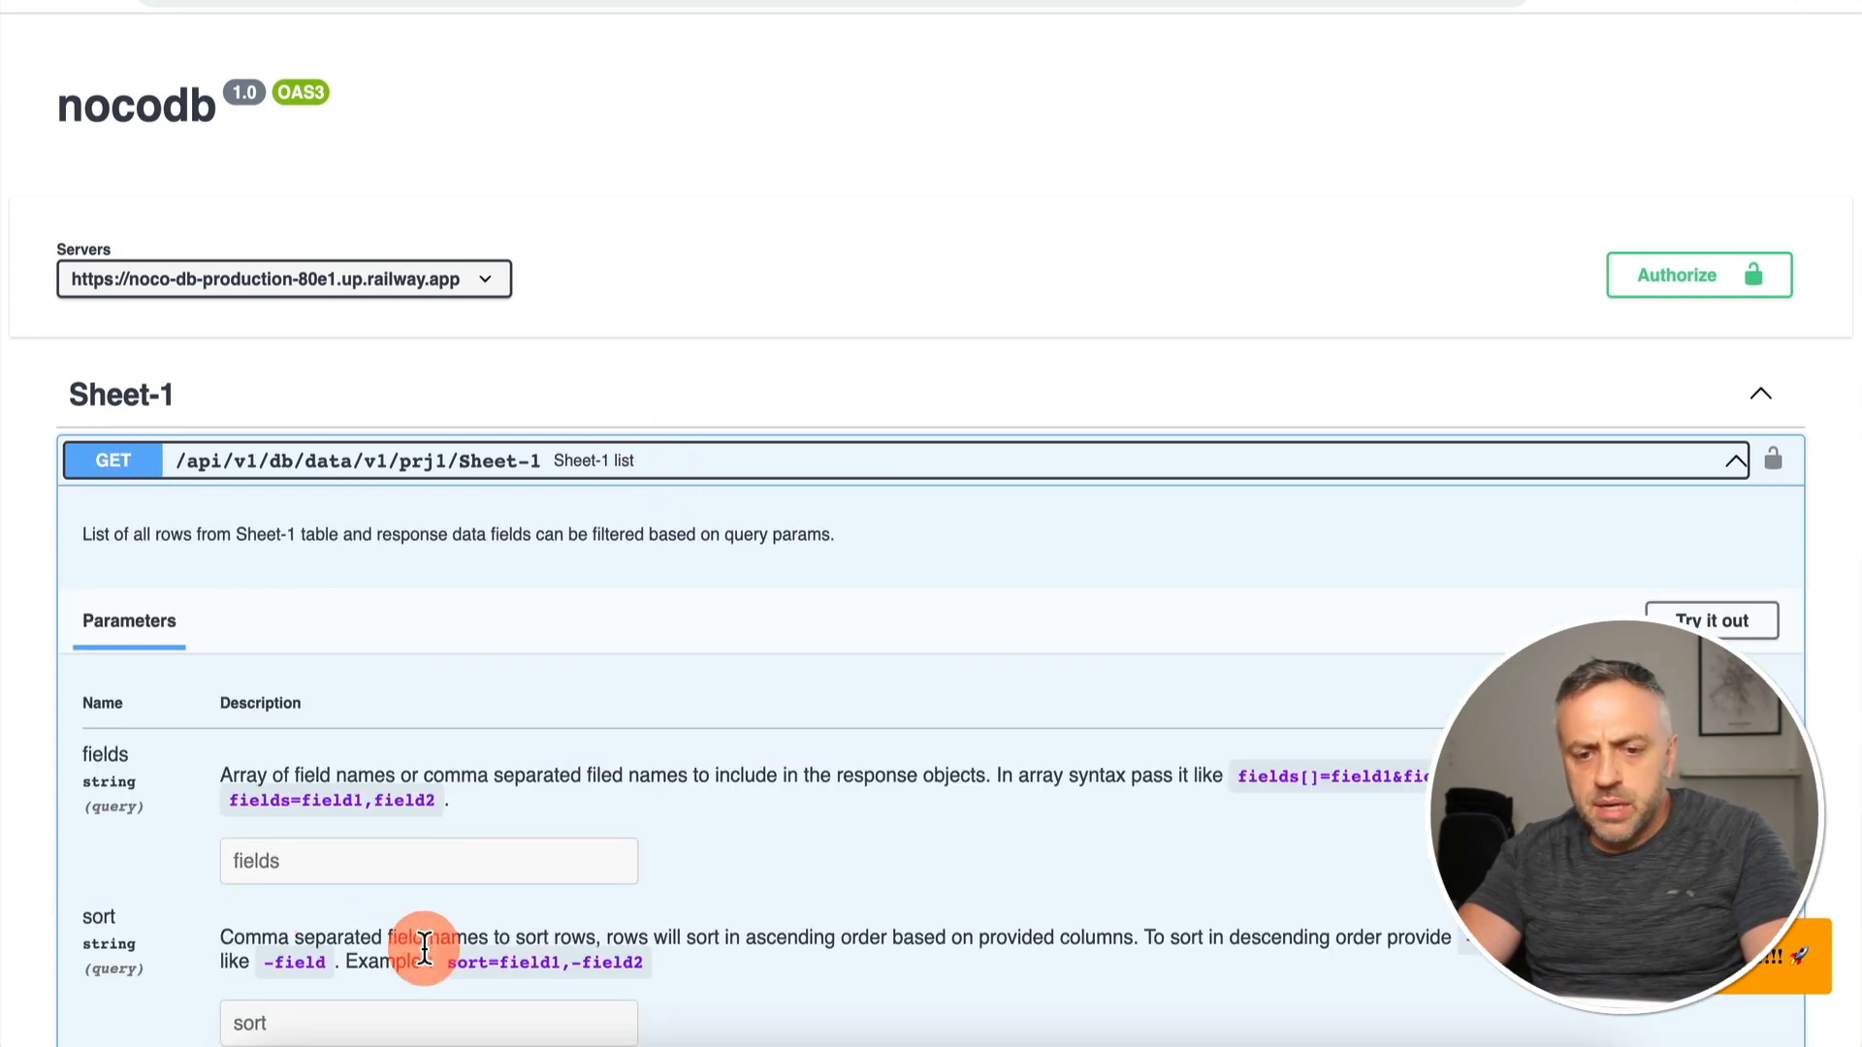
scroll(469, 643, down, 5)
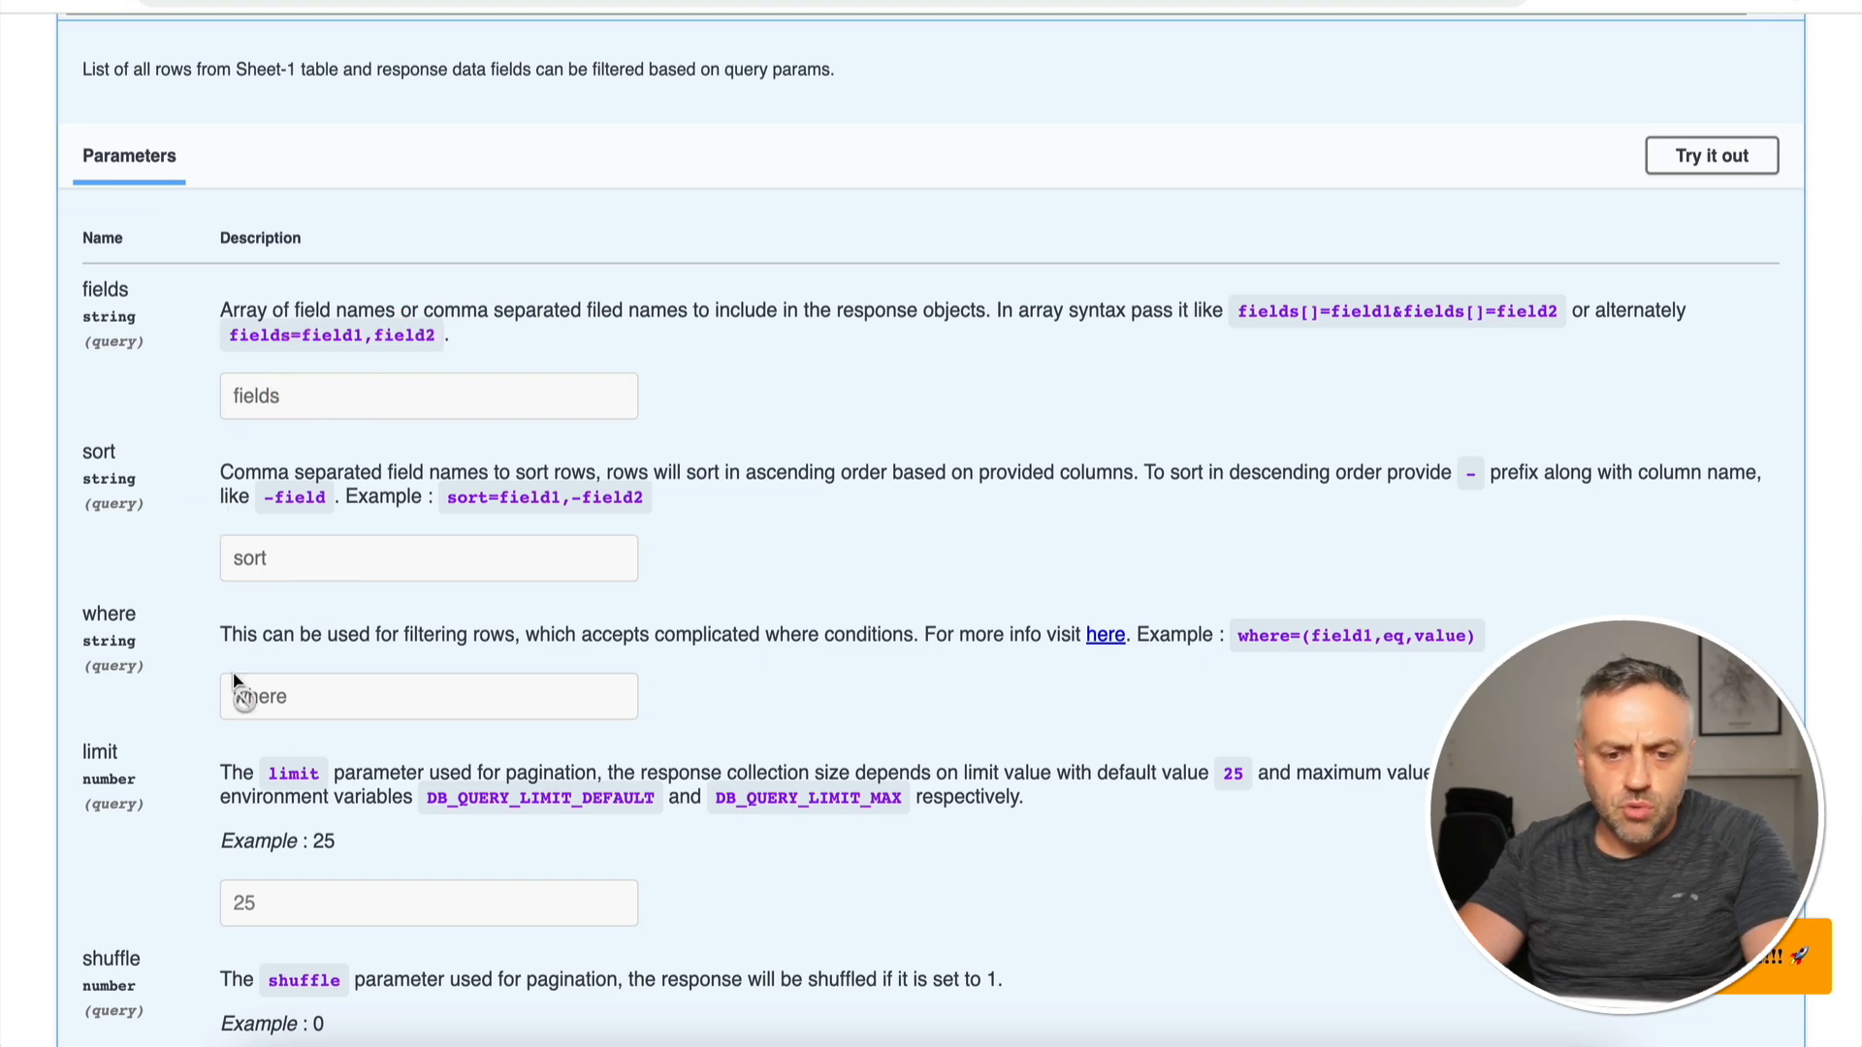
scroll(288, 695, down, 3)
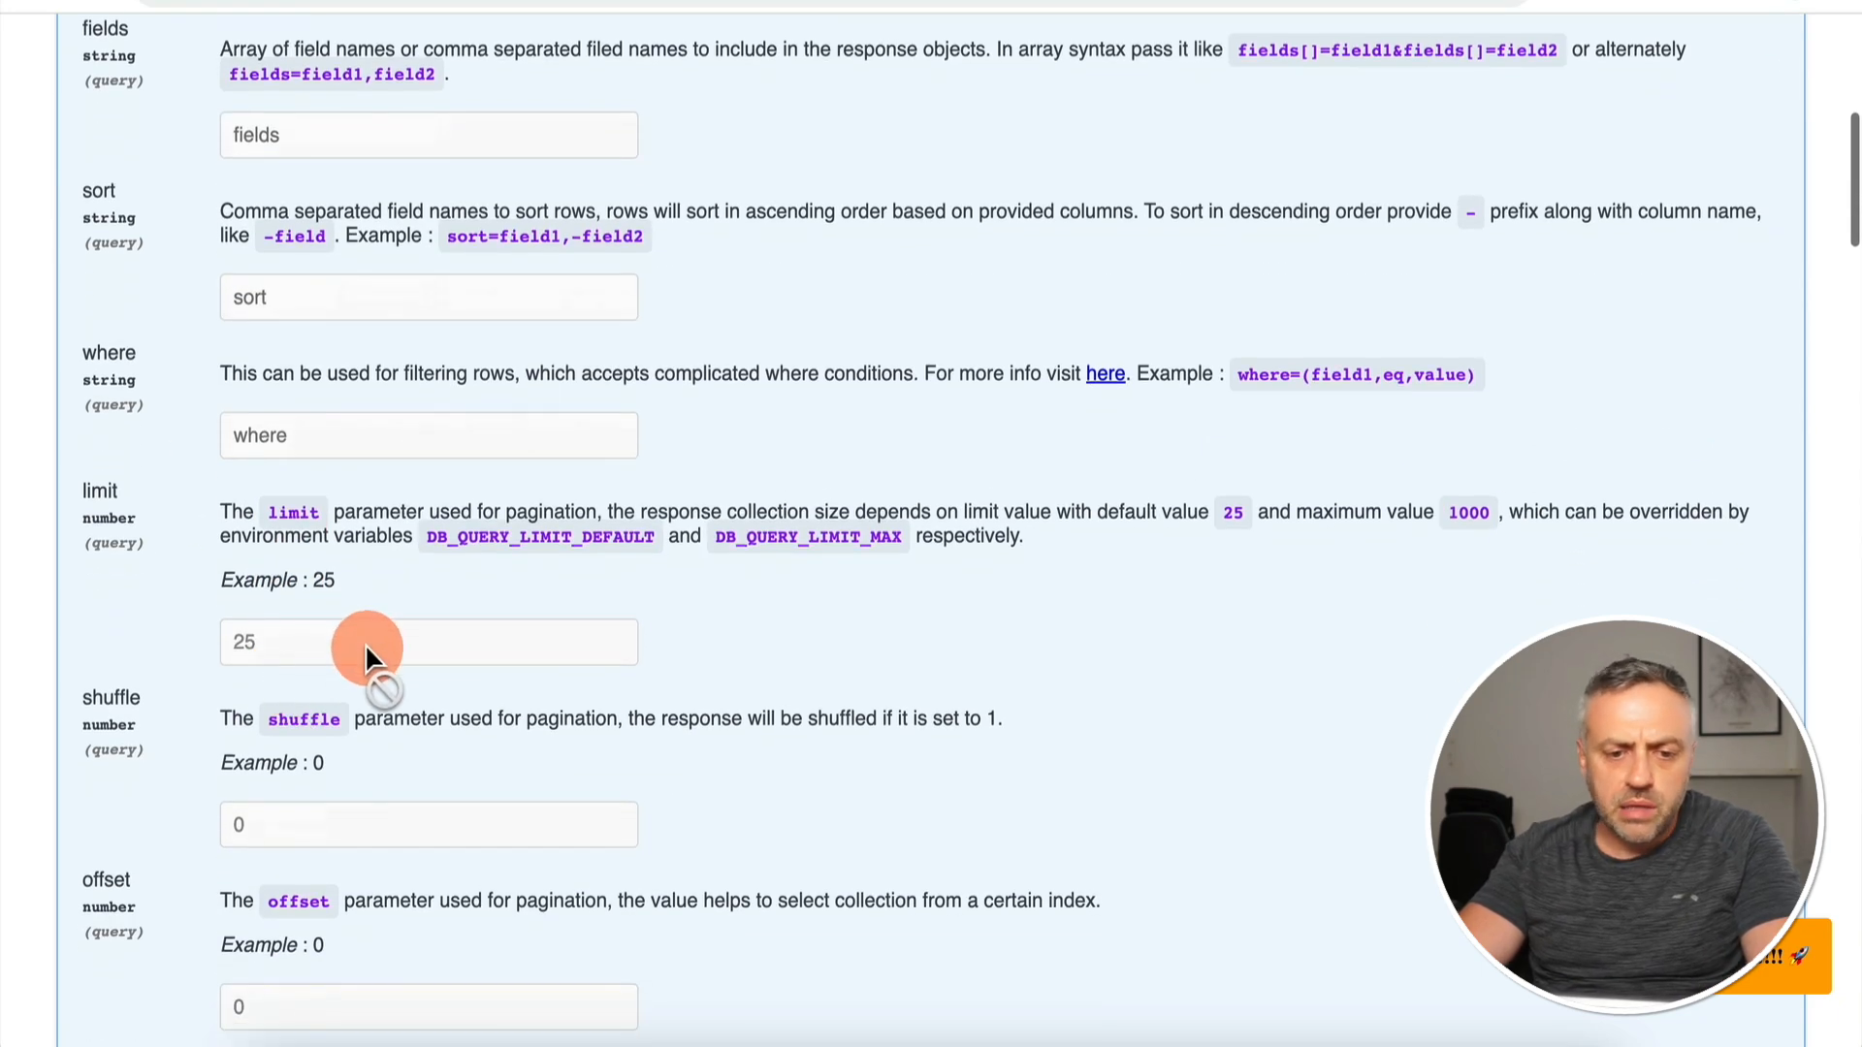
scroll(365, 643, down, 2)
scroll(365, 643, down, 1)
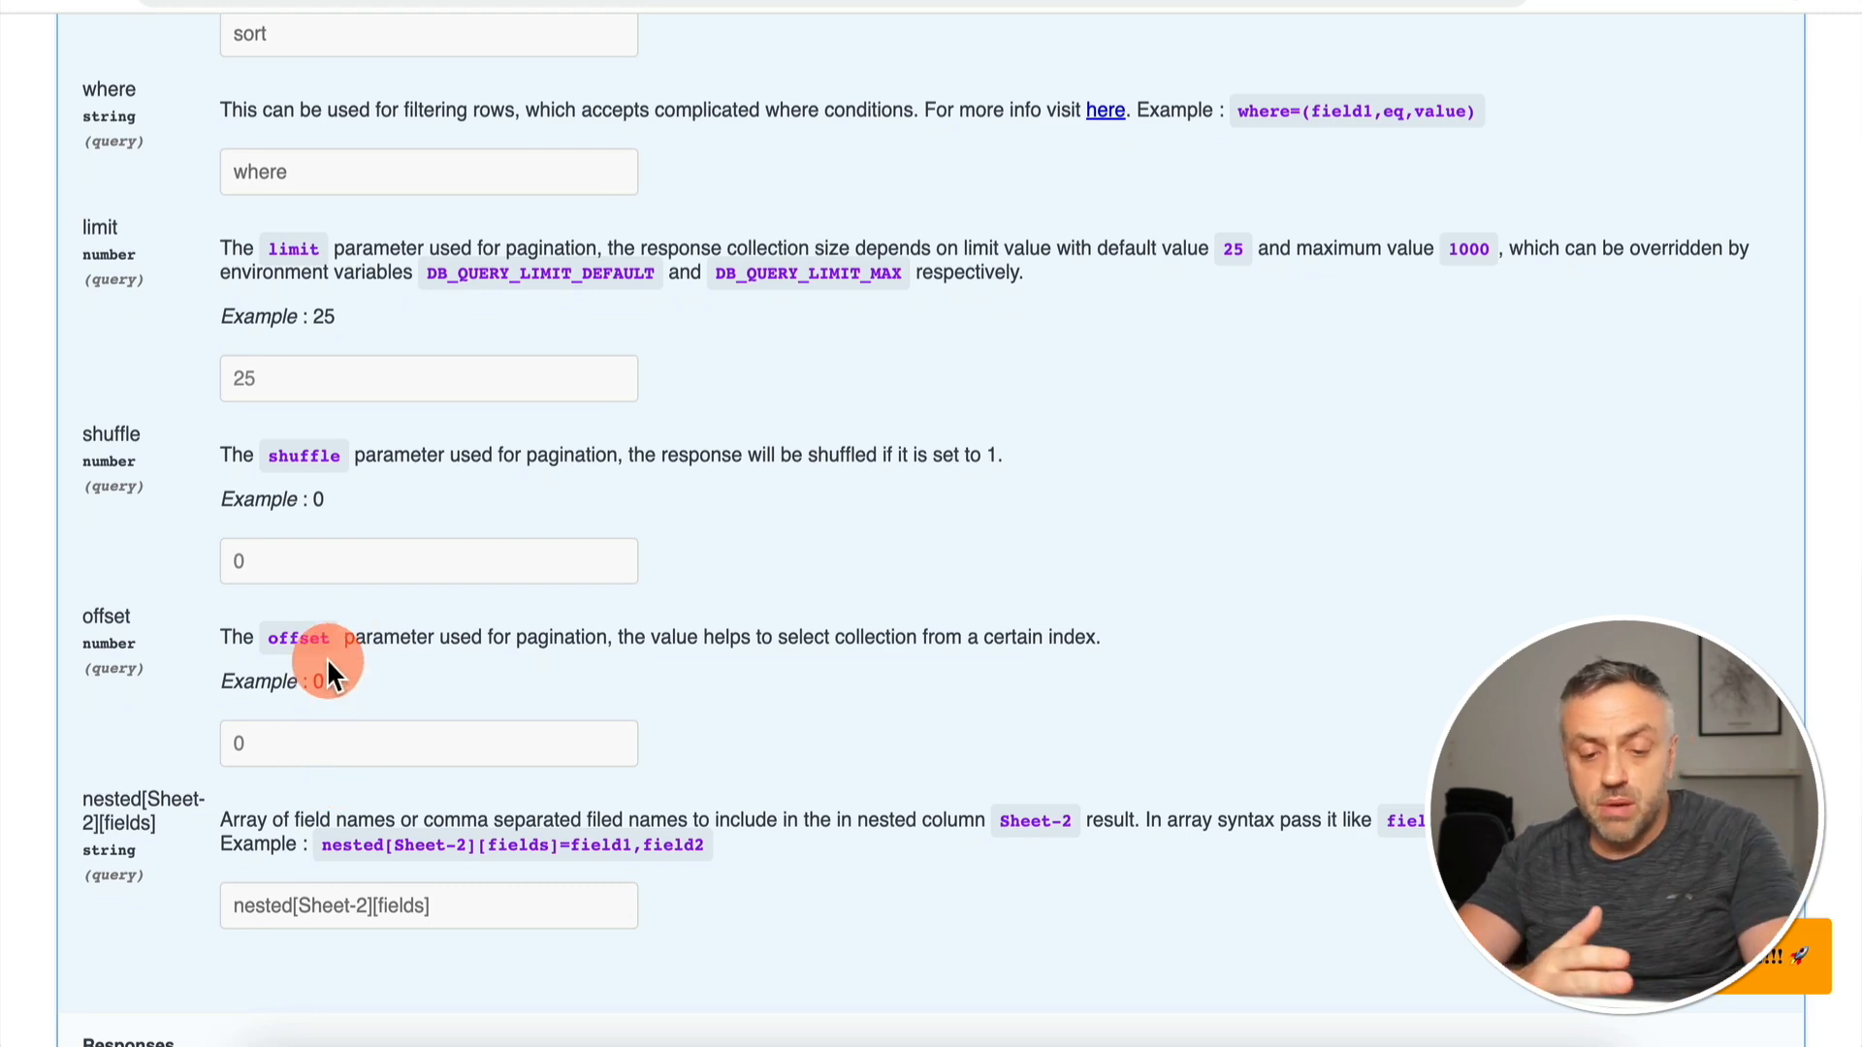
scroll(326, 657, down, 3)
scroll(327, 661, down, 6)
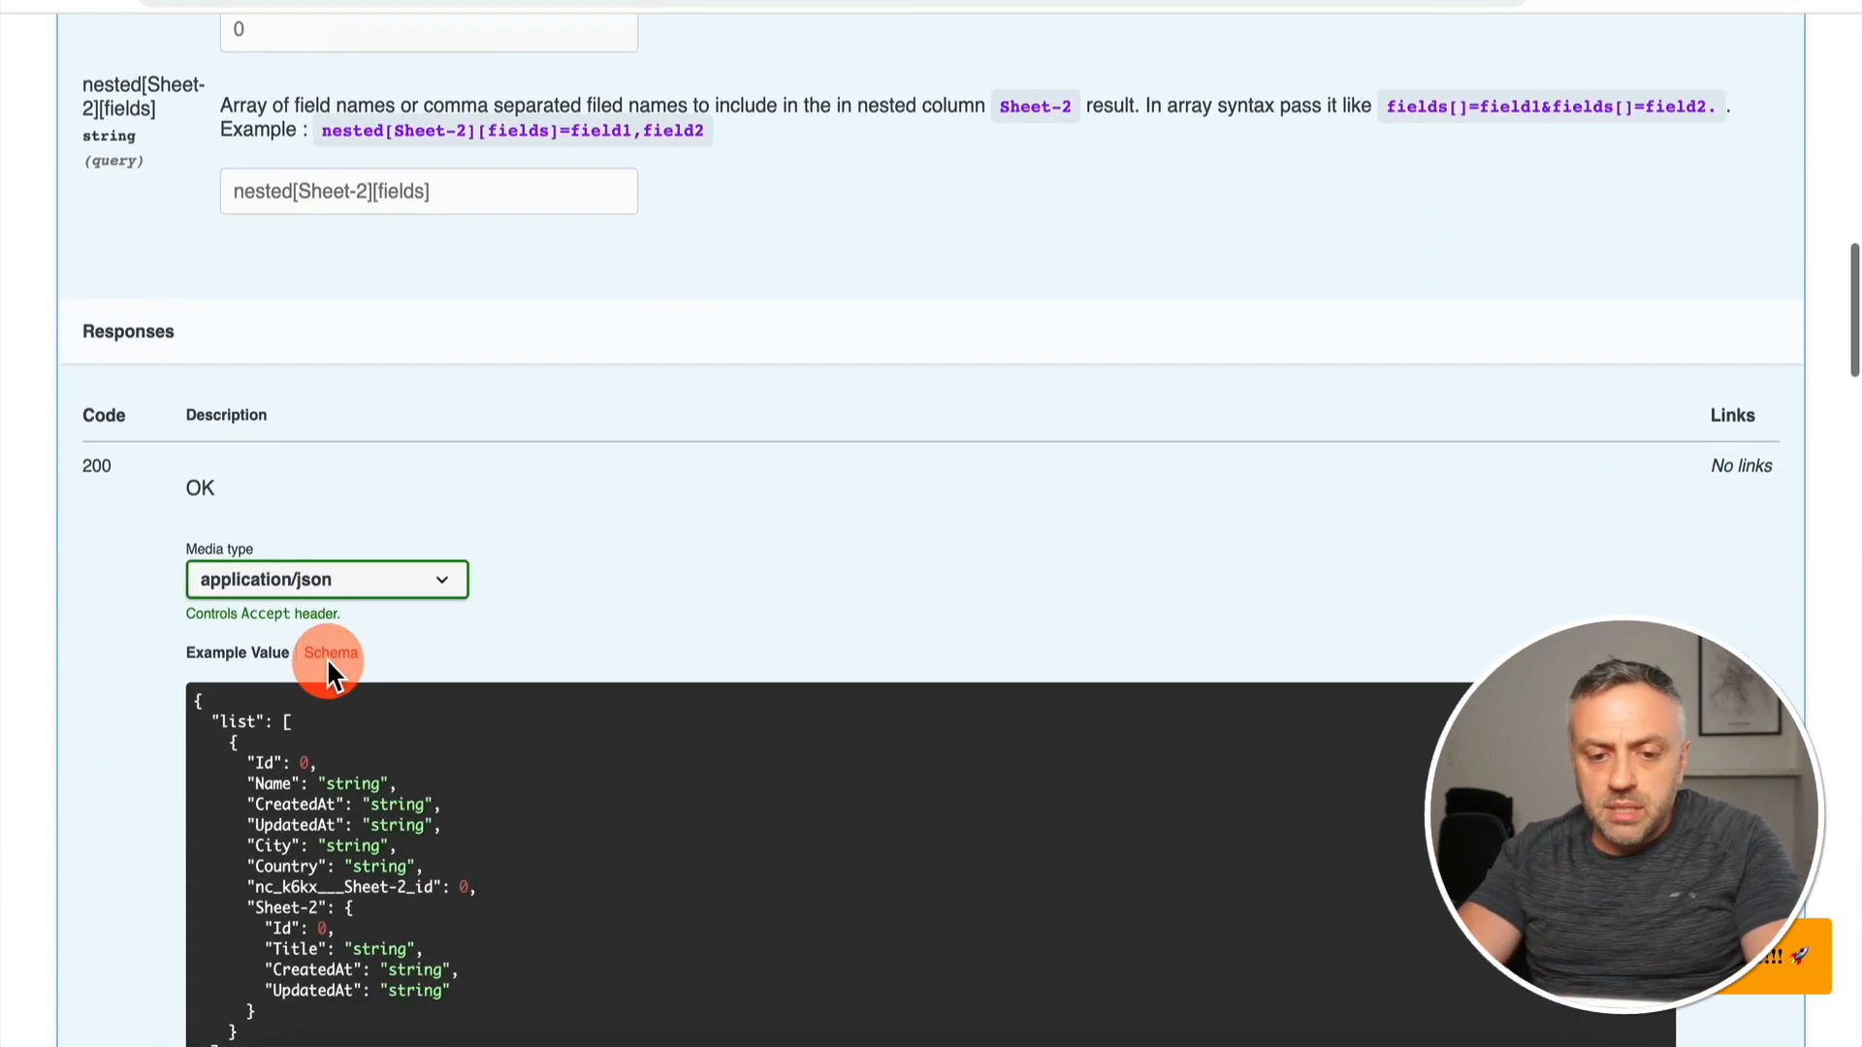
scroll(805, 351, up, 20)
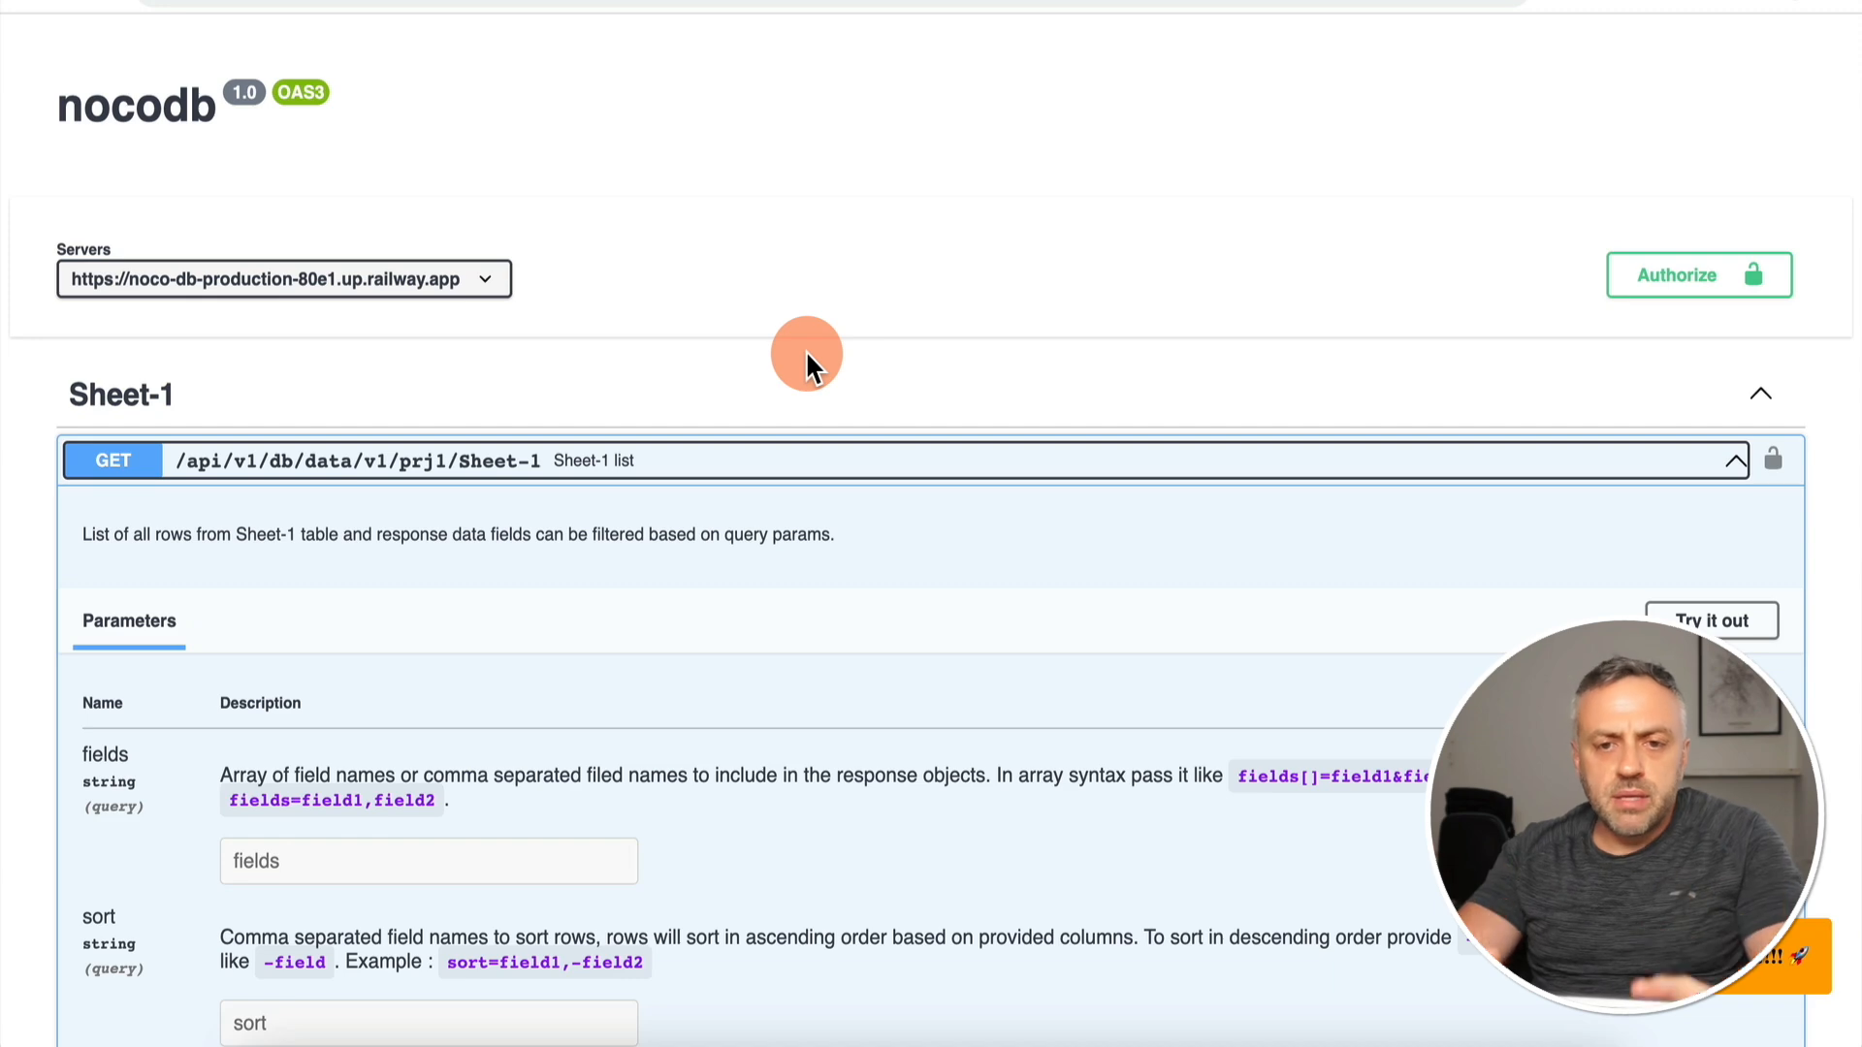
Step: Open the Swagger authorizations at the xcToken value, and copy the Tok1 token from NocoDB's API Tokens Management
click(1155, 171)
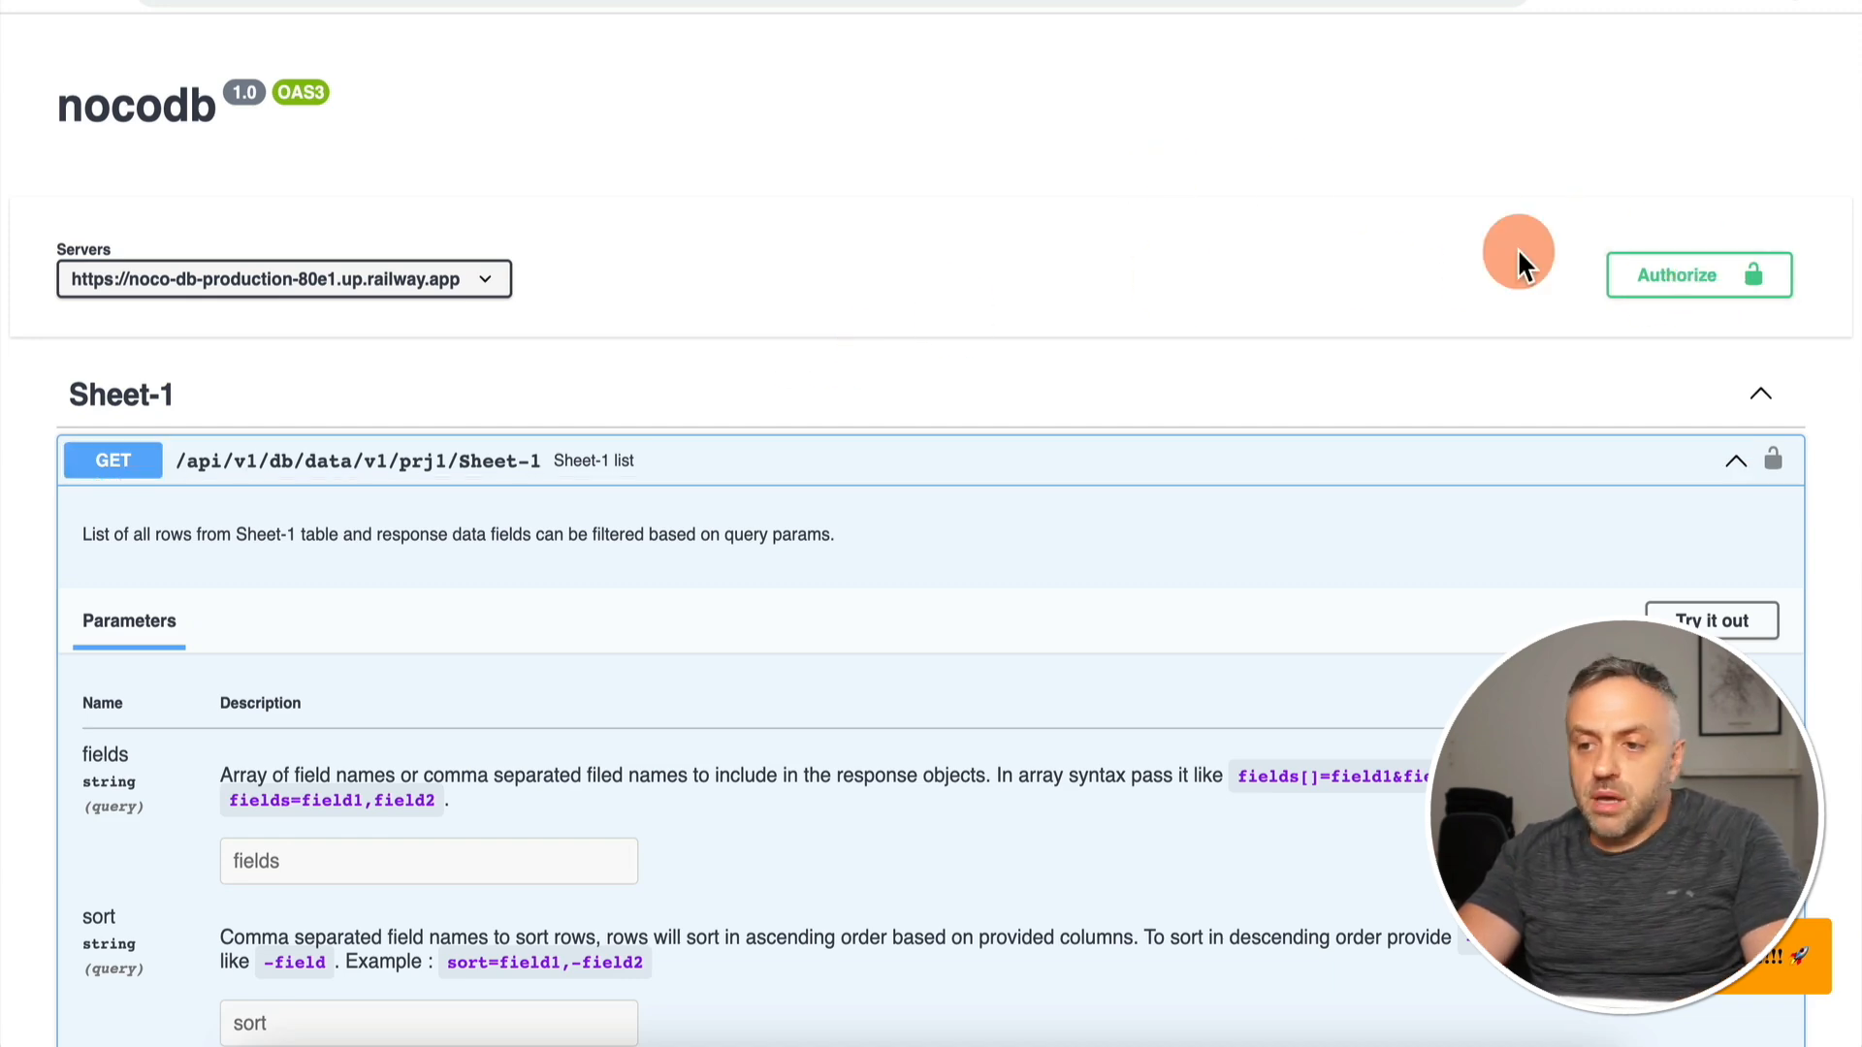
click(1684, 290)
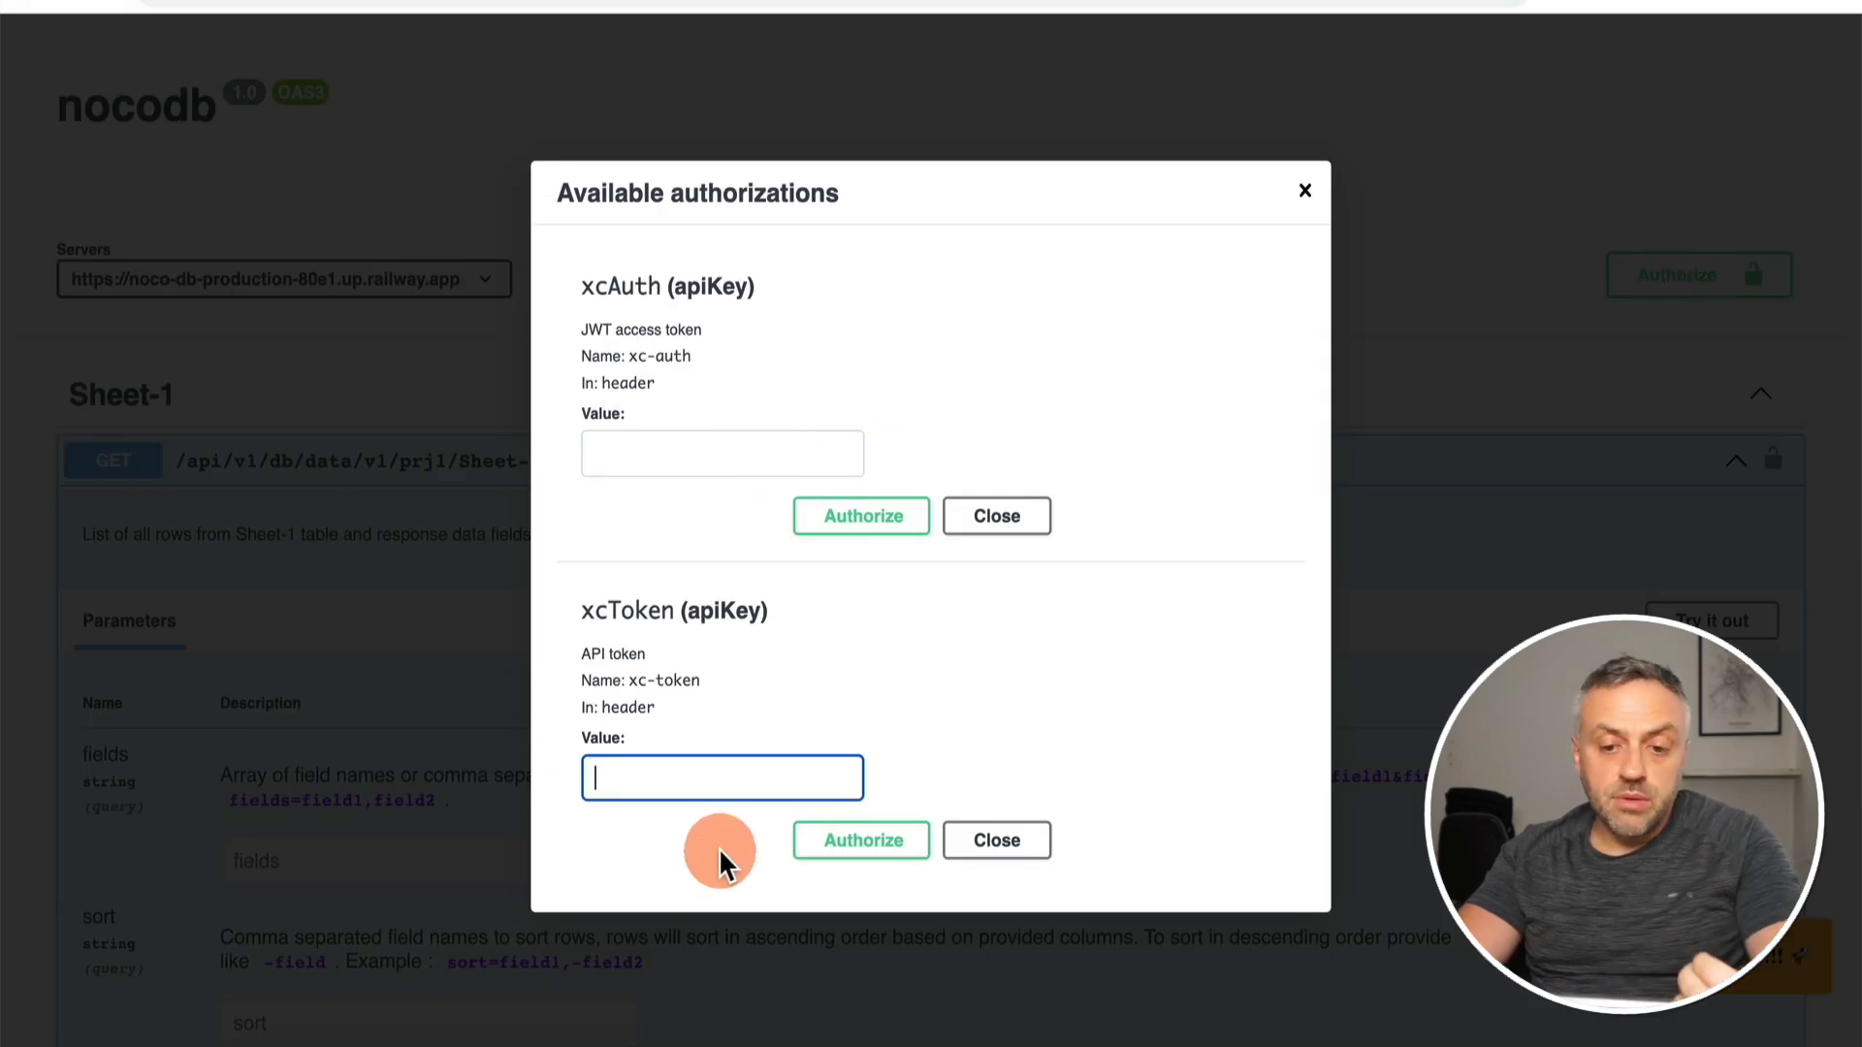
click(644, 777)
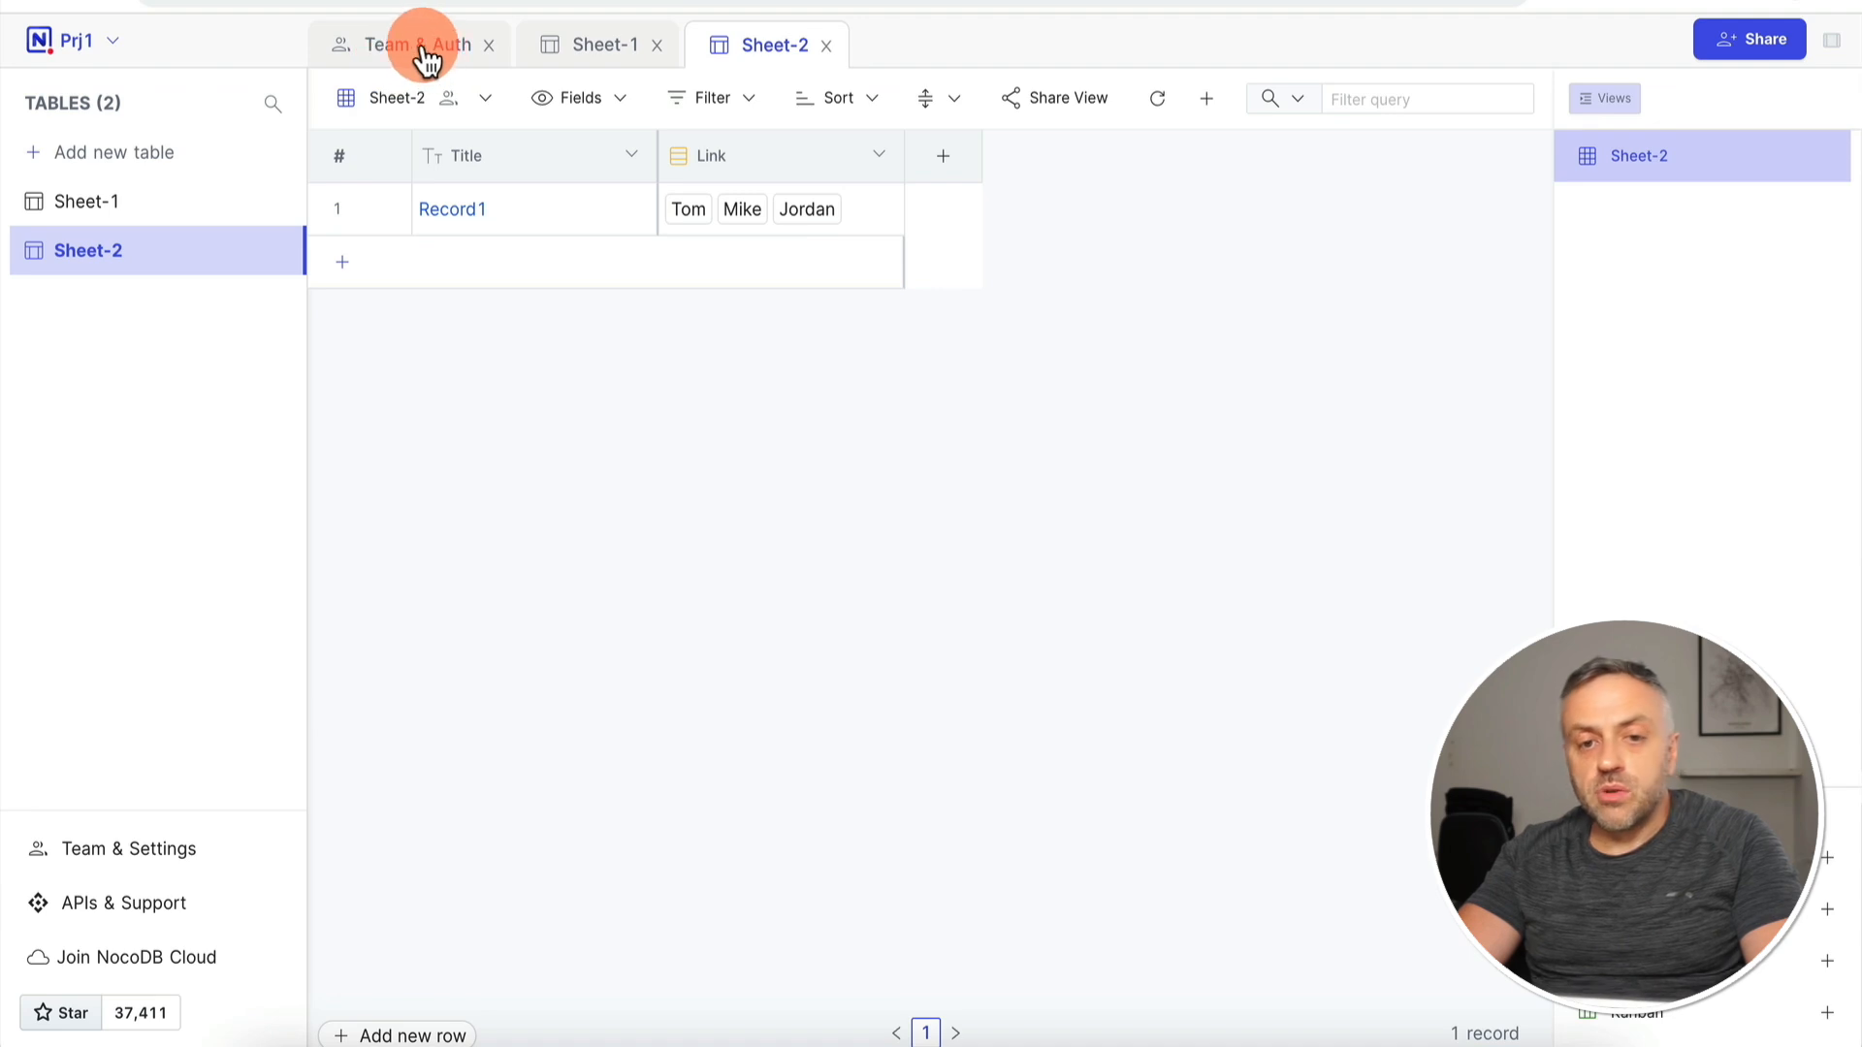
click(426, 60)
click(628, 108)
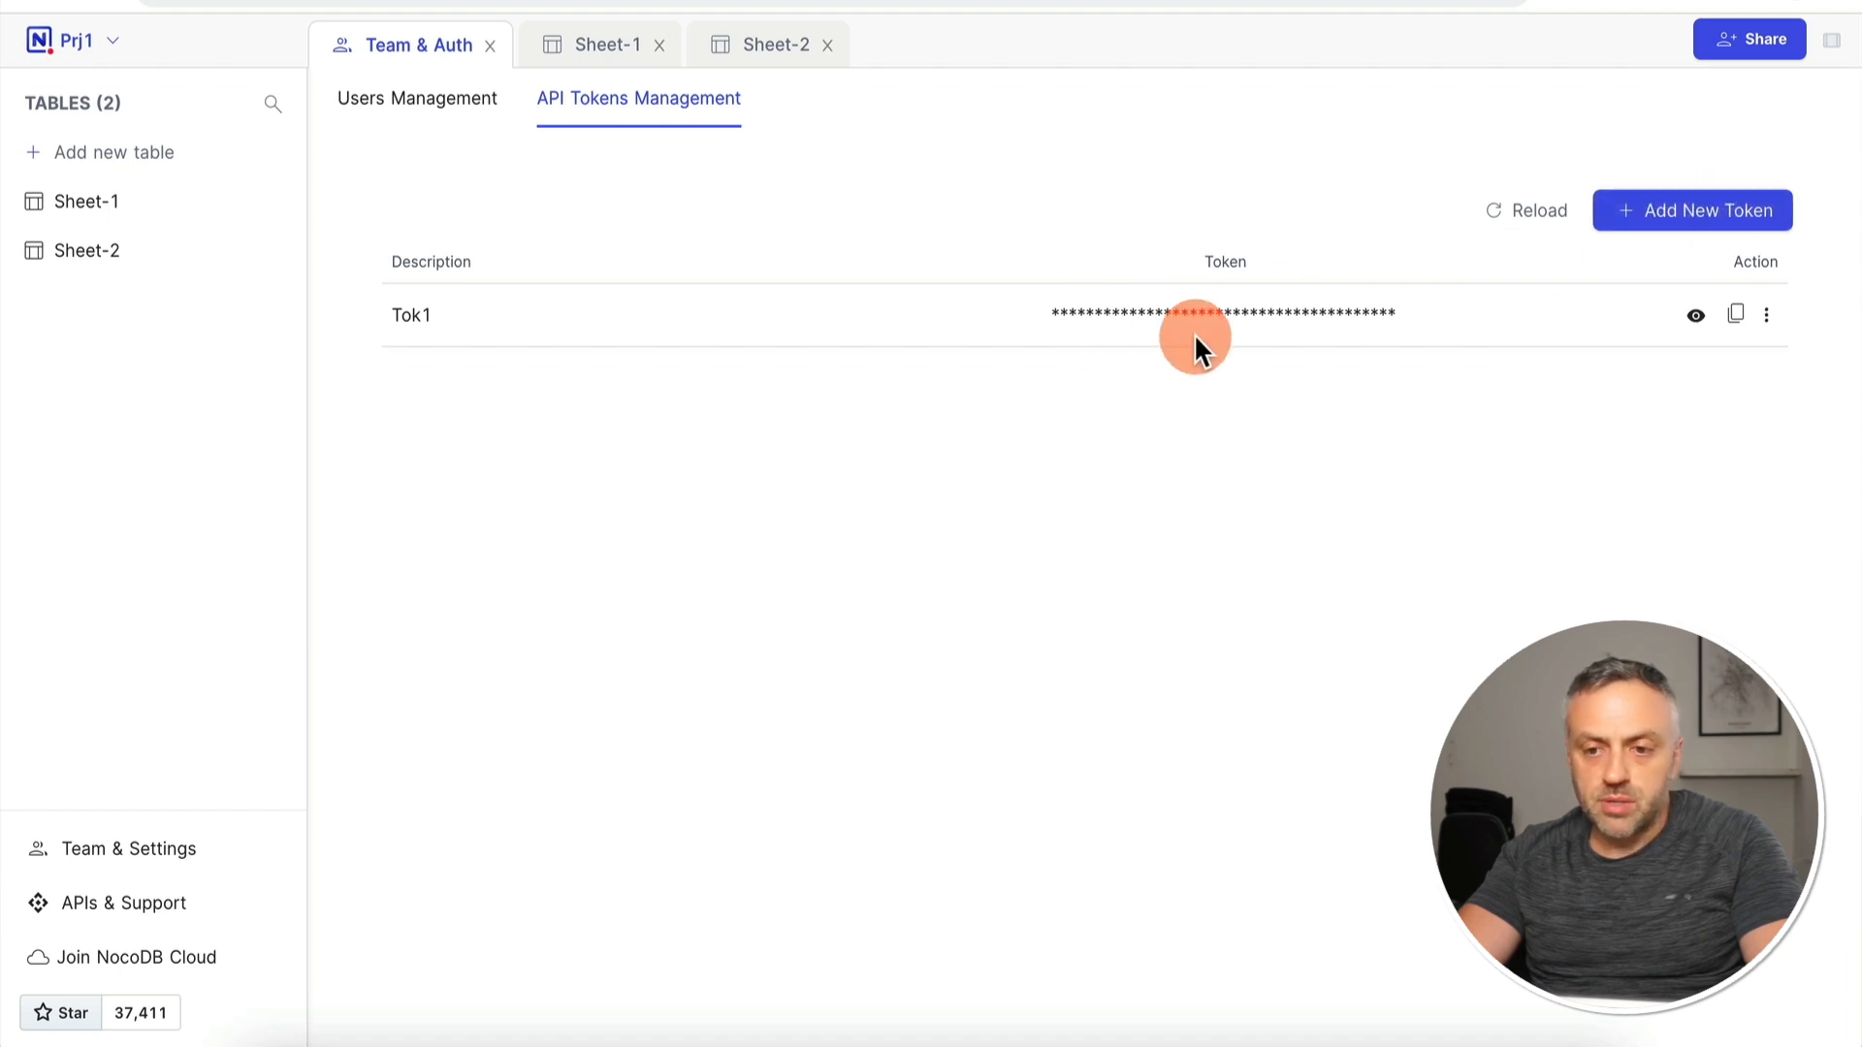
click(1736, 316)
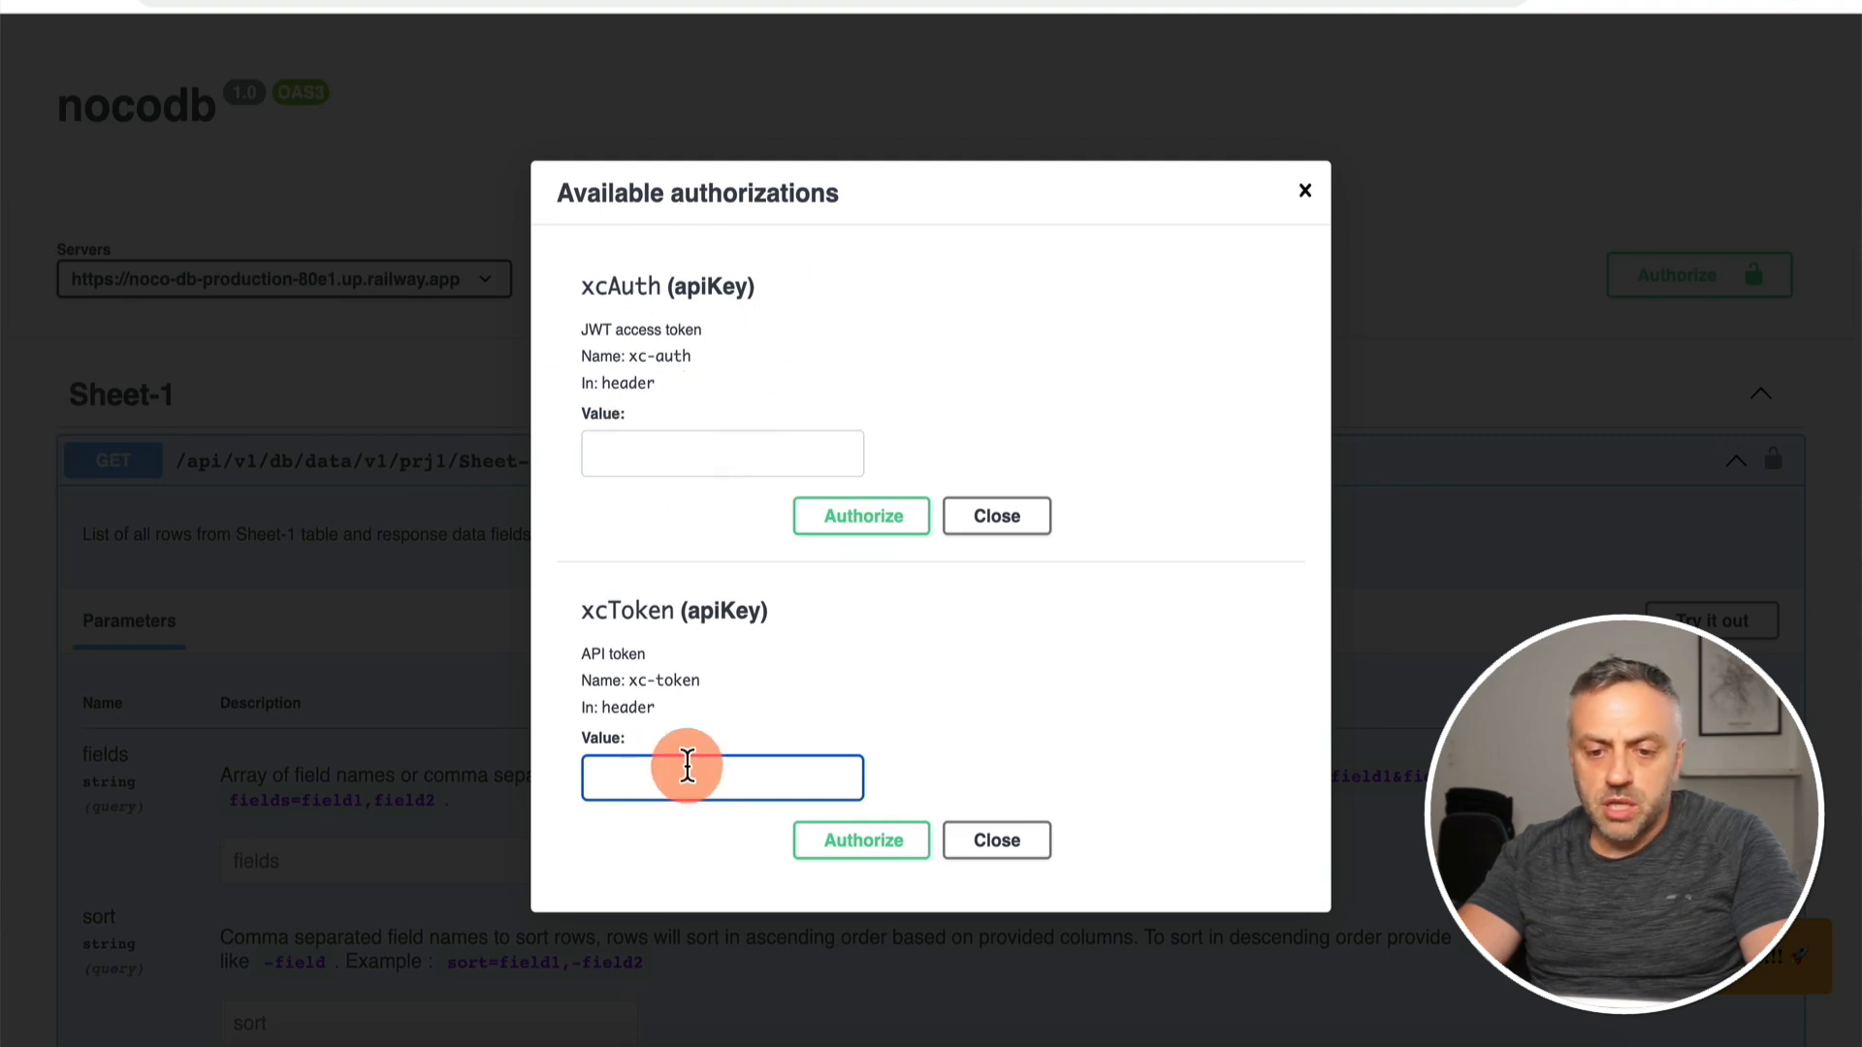
Step: Paste the API token as the xcToken value, authorize it, and close the authorizations dialog
key(ctrl+v)
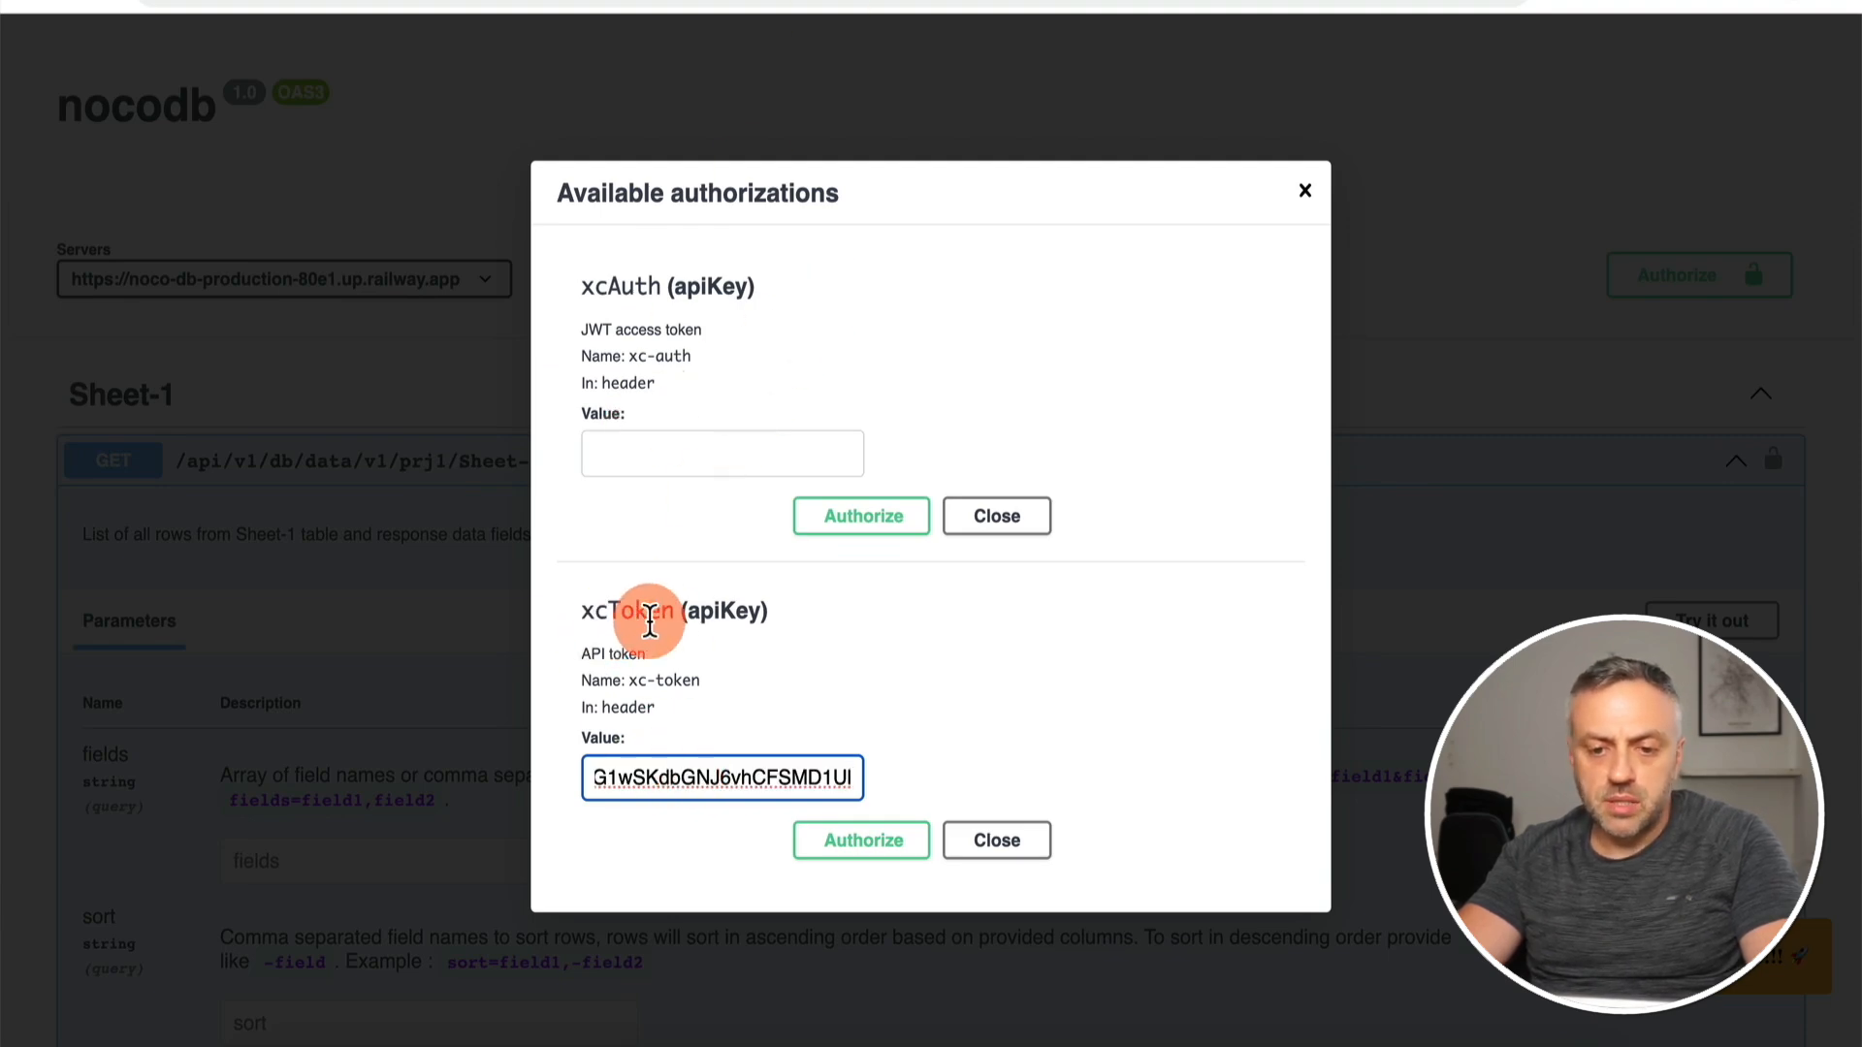
click(872, 857)
click(1003, 853)
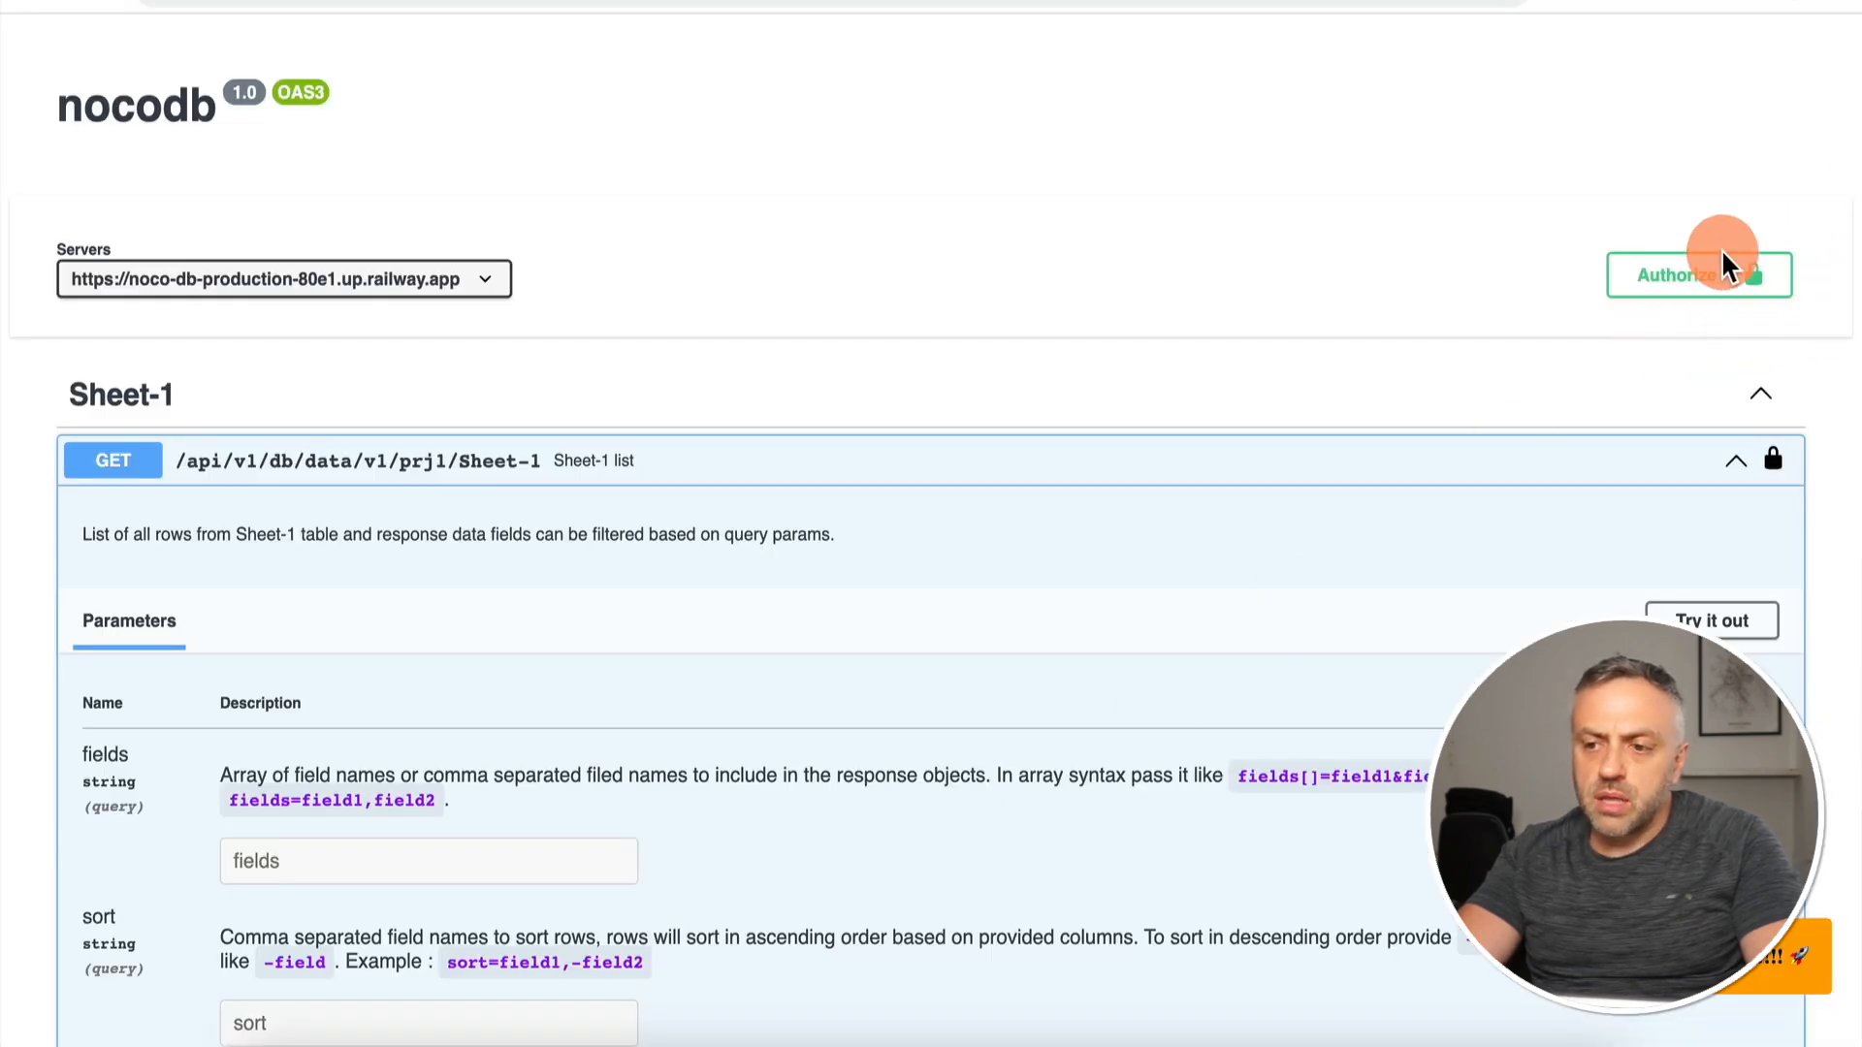
Step: Try out and execute the GET Sheet-1 list request with its default parameters, and read through the records in the response body
scroll(1246, 562, down, 3)
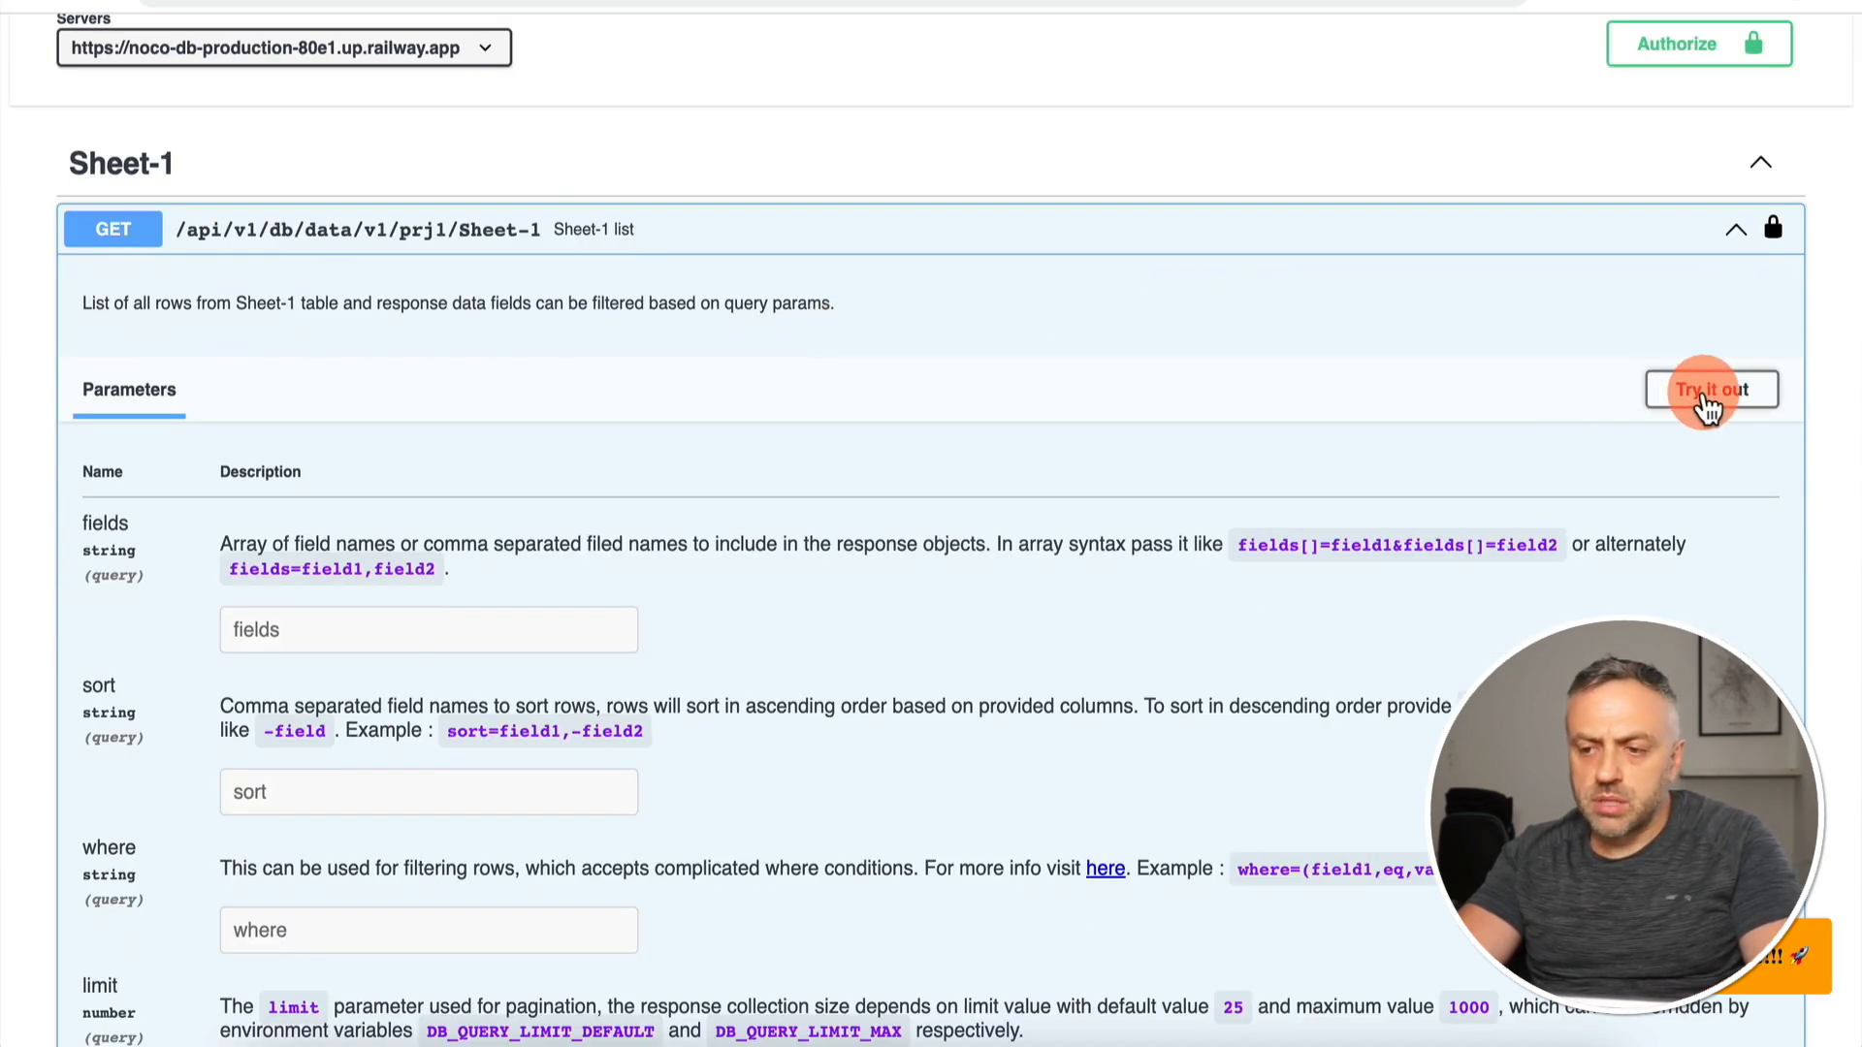
click(1704, 393)
scroll(990, 557, down, 10)
scroll(989, 557, up, 7)
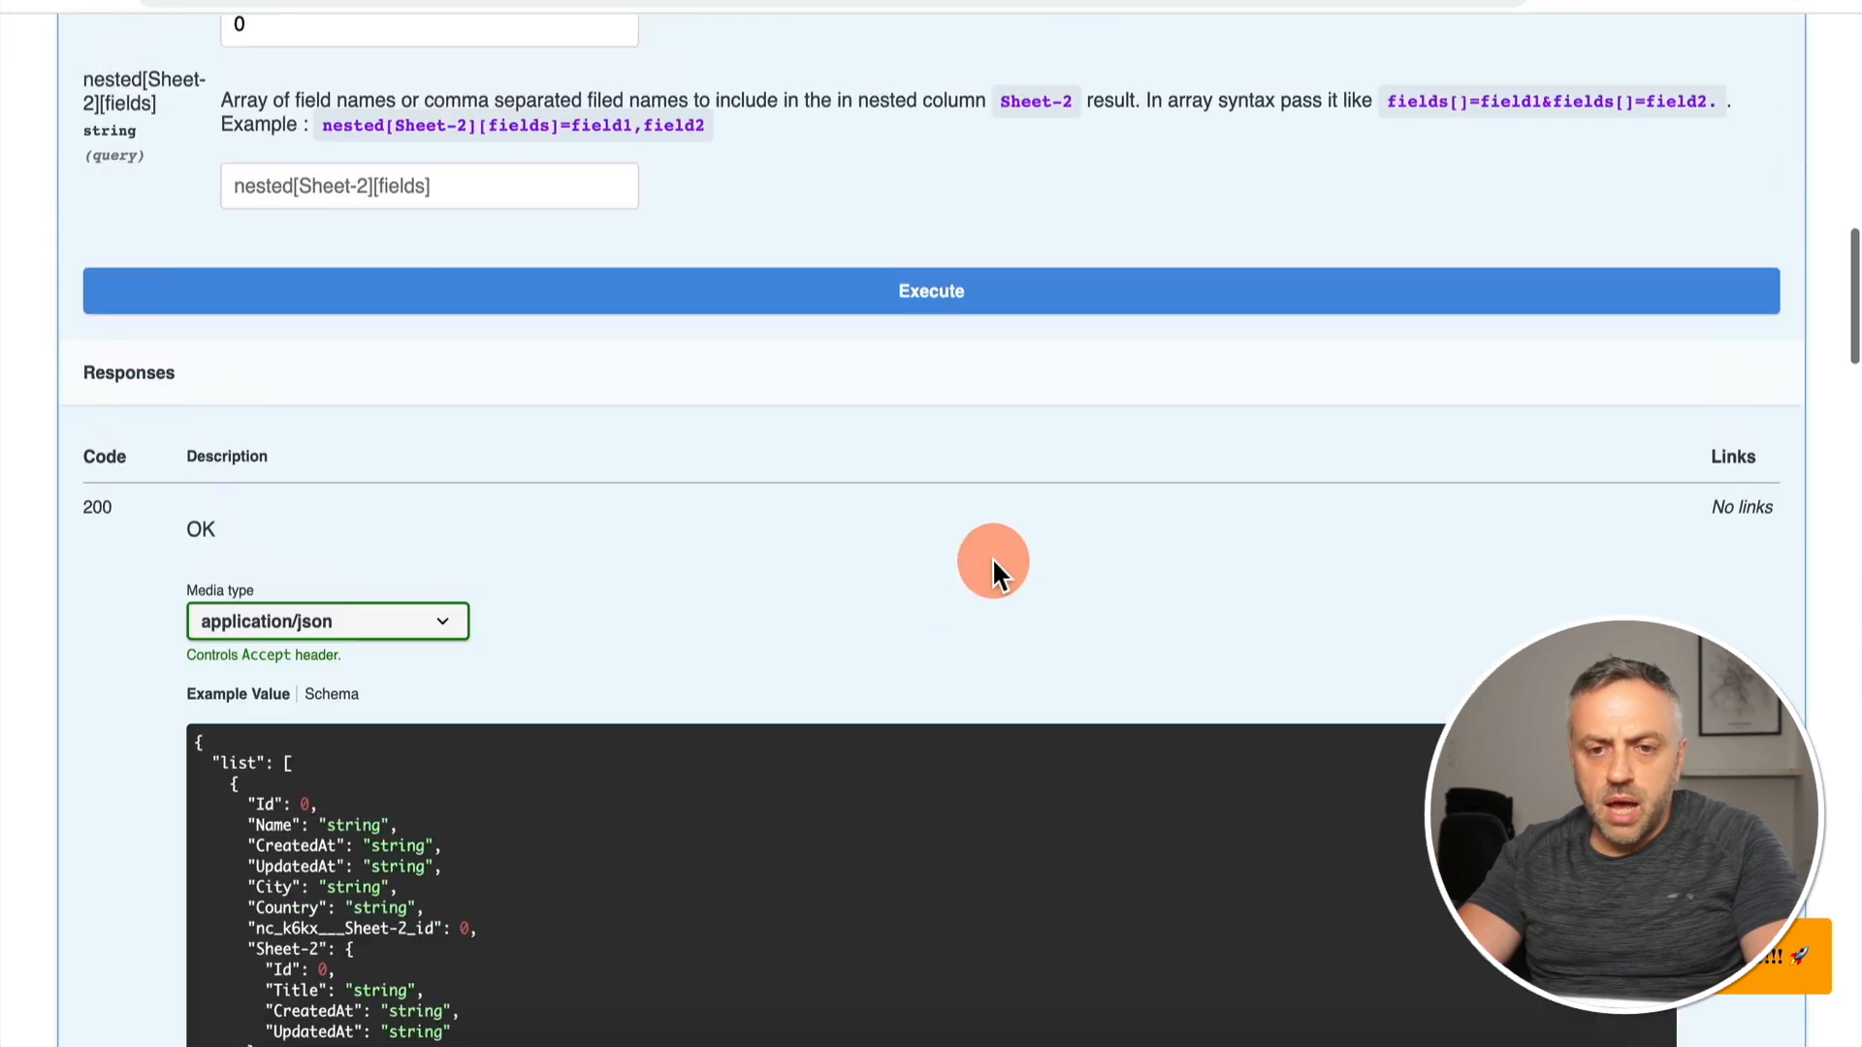
scroll(990, 563, down, 5)
click(978, 337)
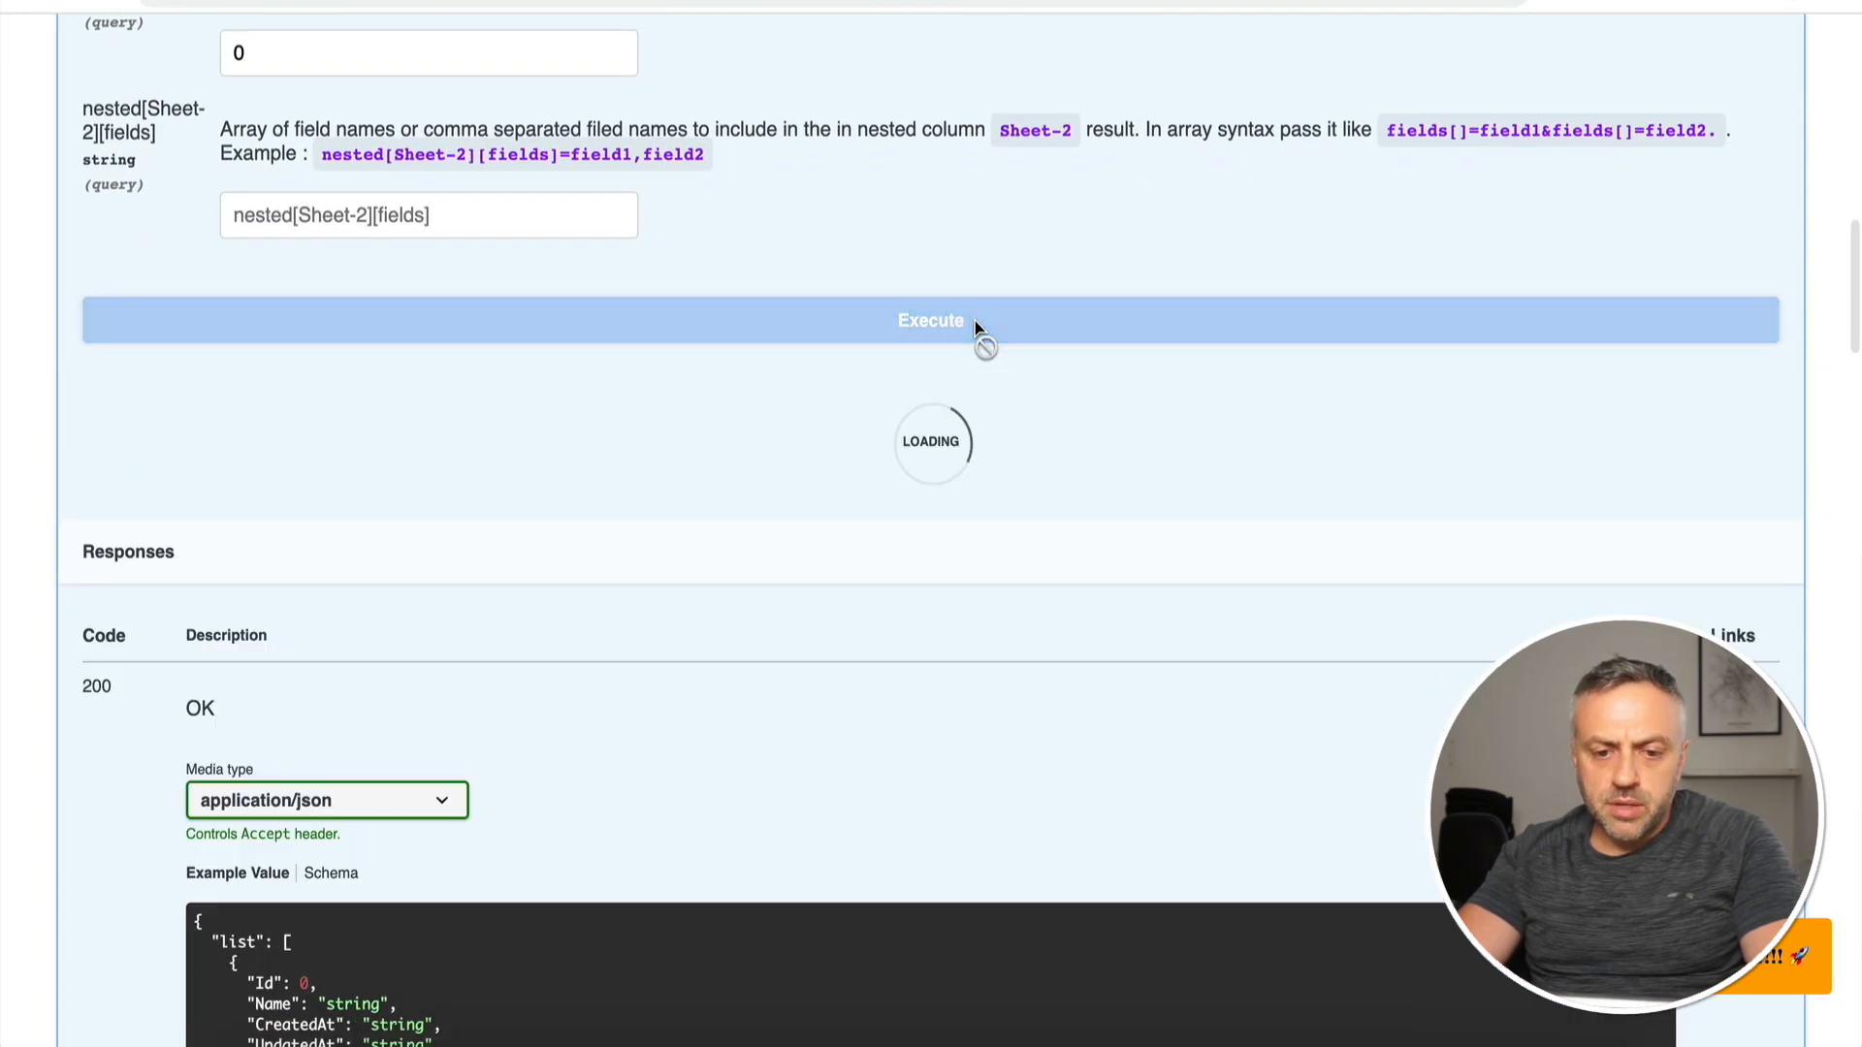
scroll(75, 777, down, 2)
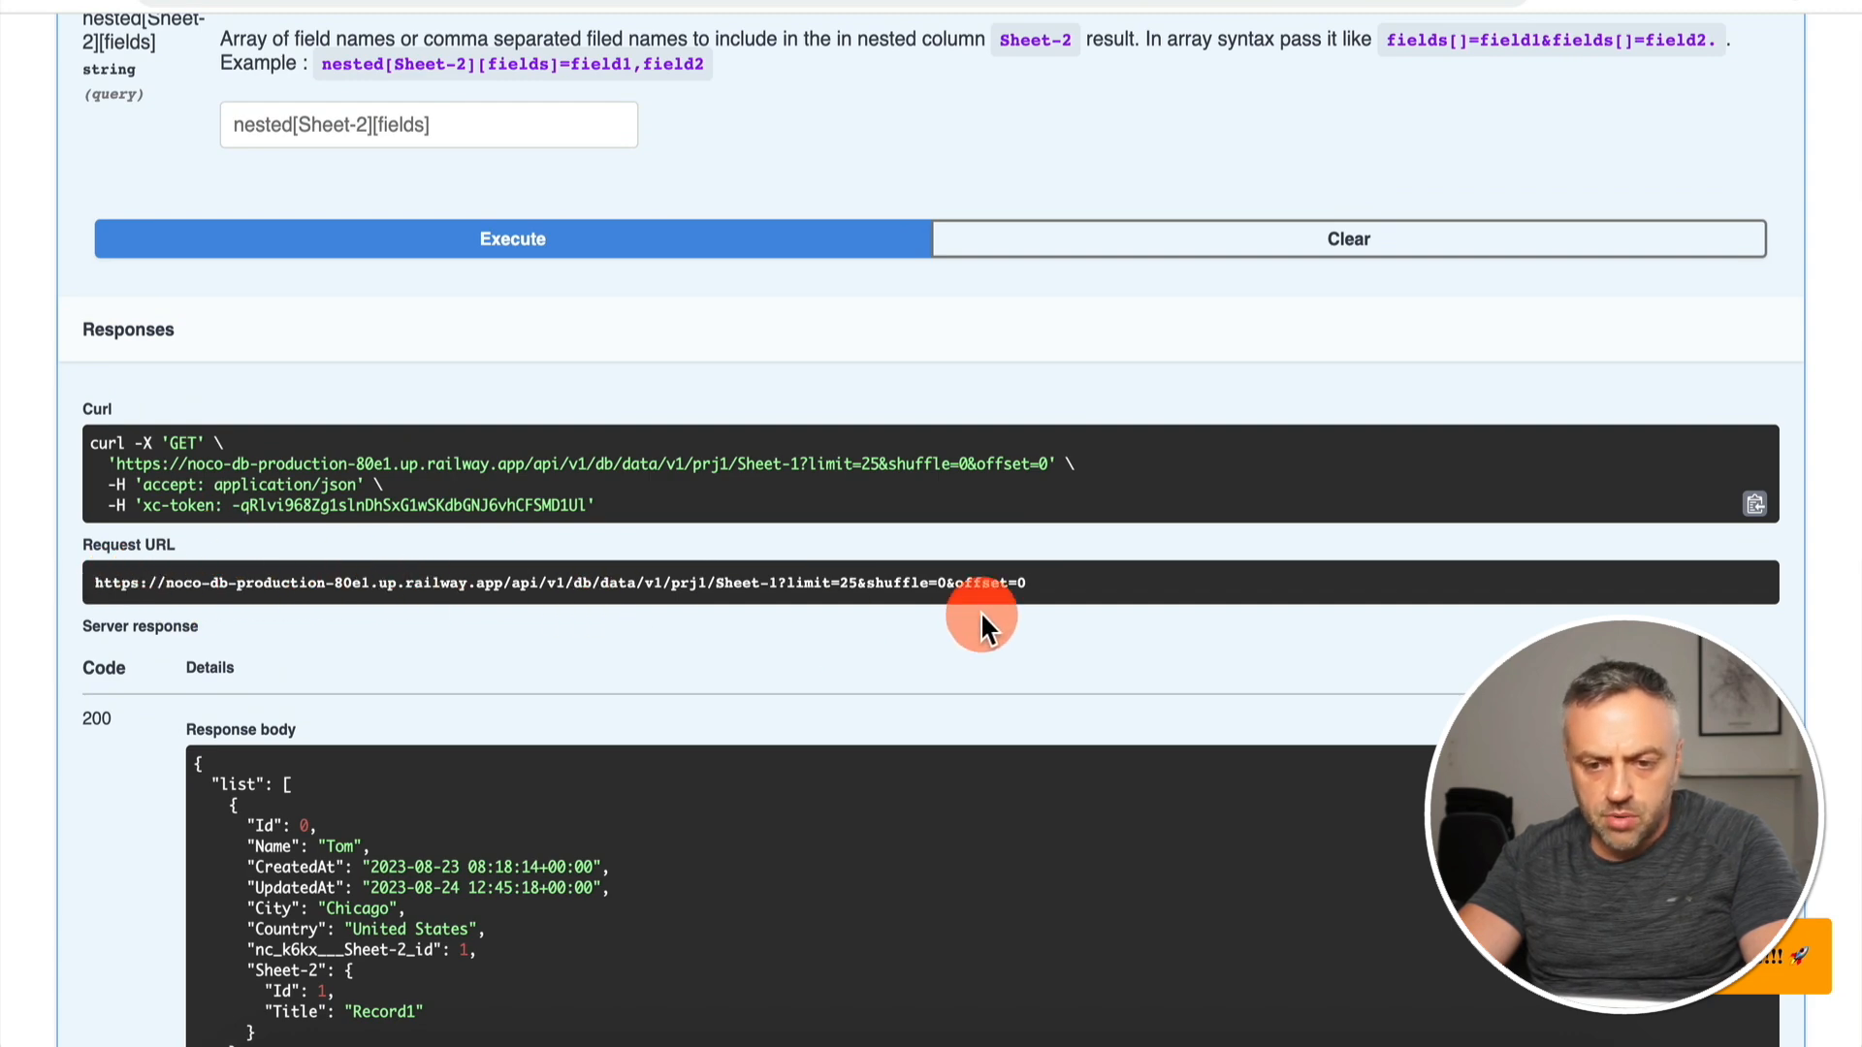
scroll(498, 424, down, 4)
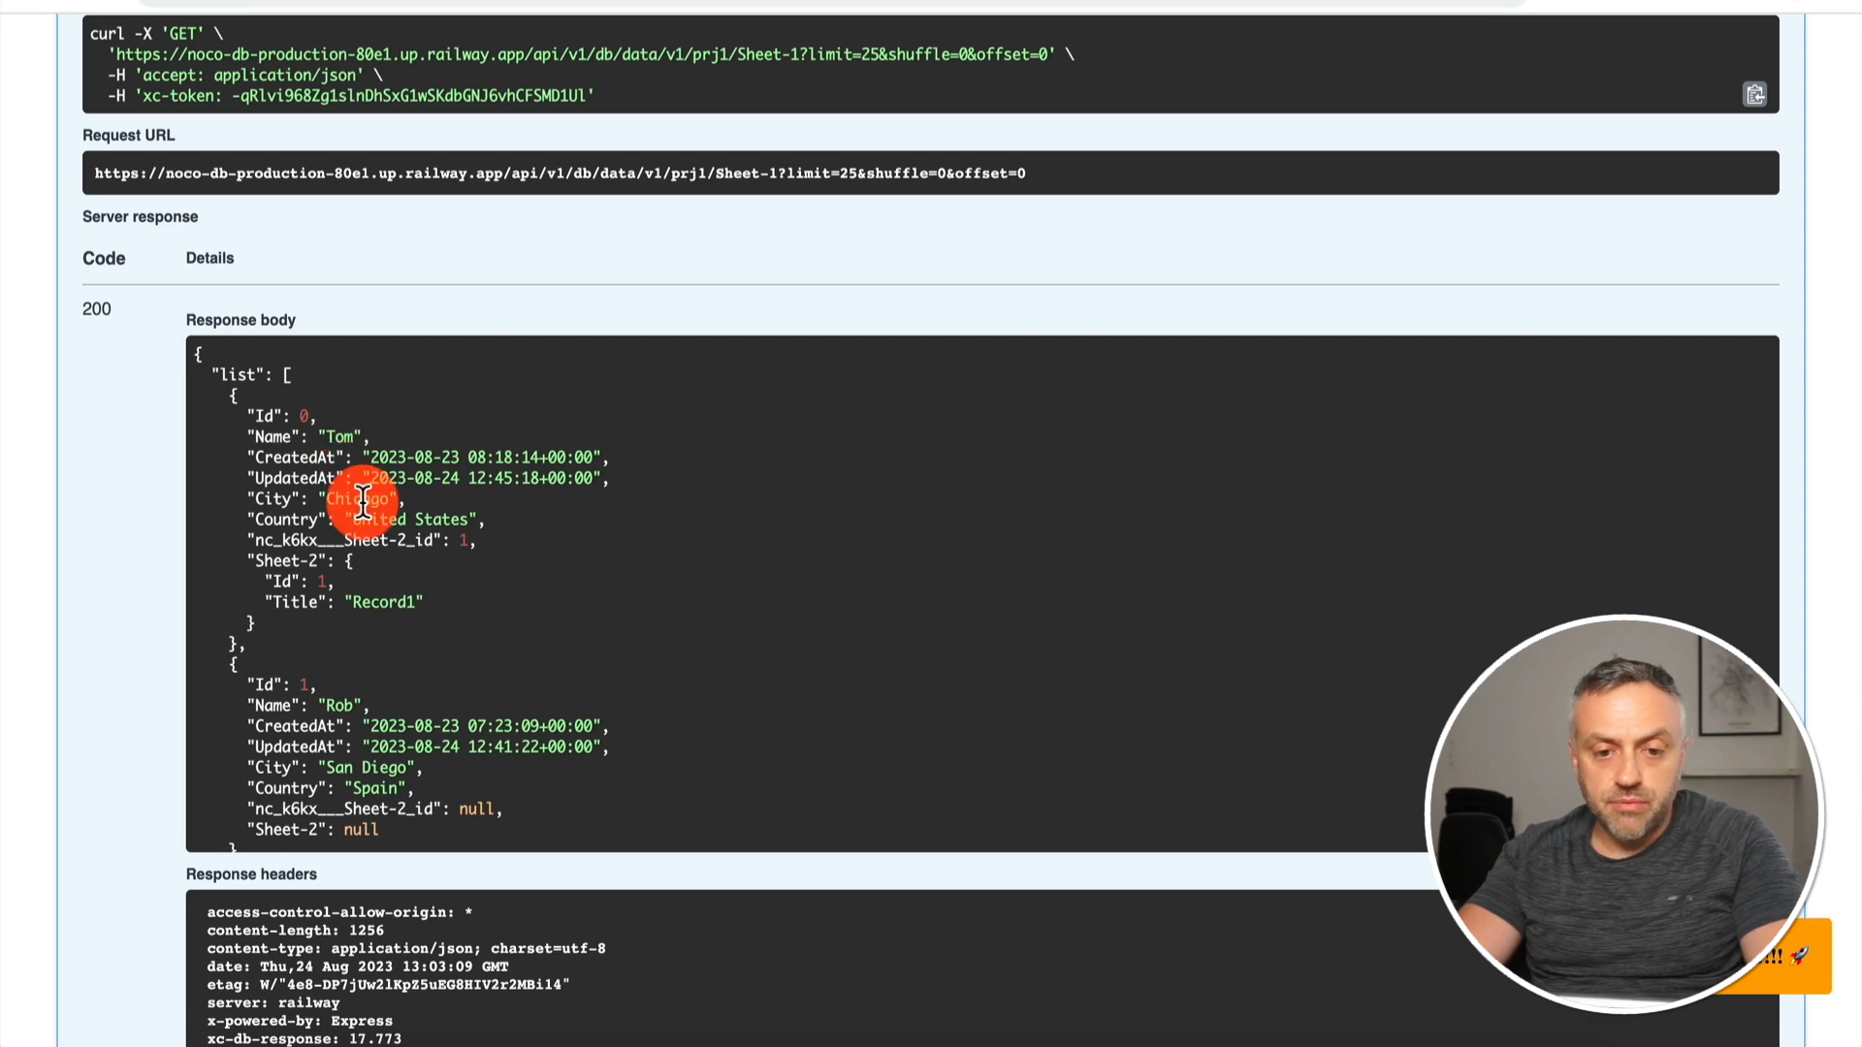
scroll(362, 501, down, 4)
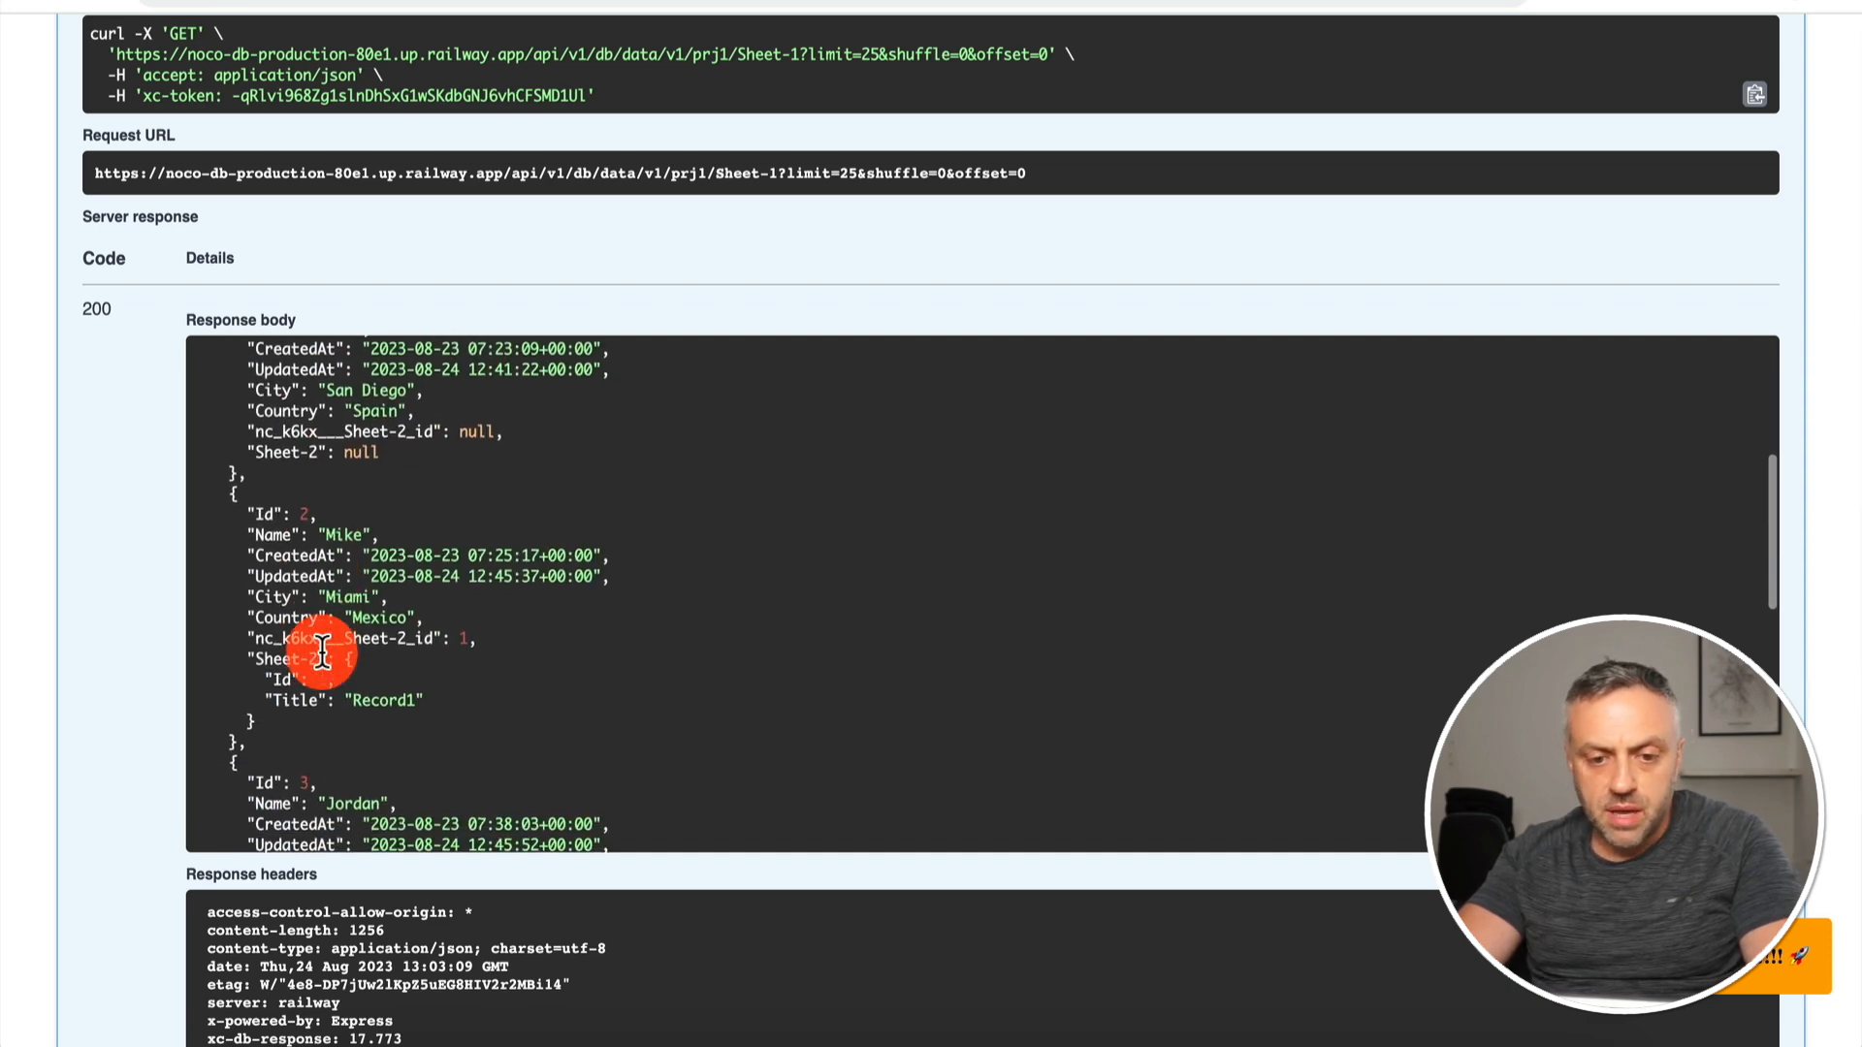
scroll(358, 623, down, 3)
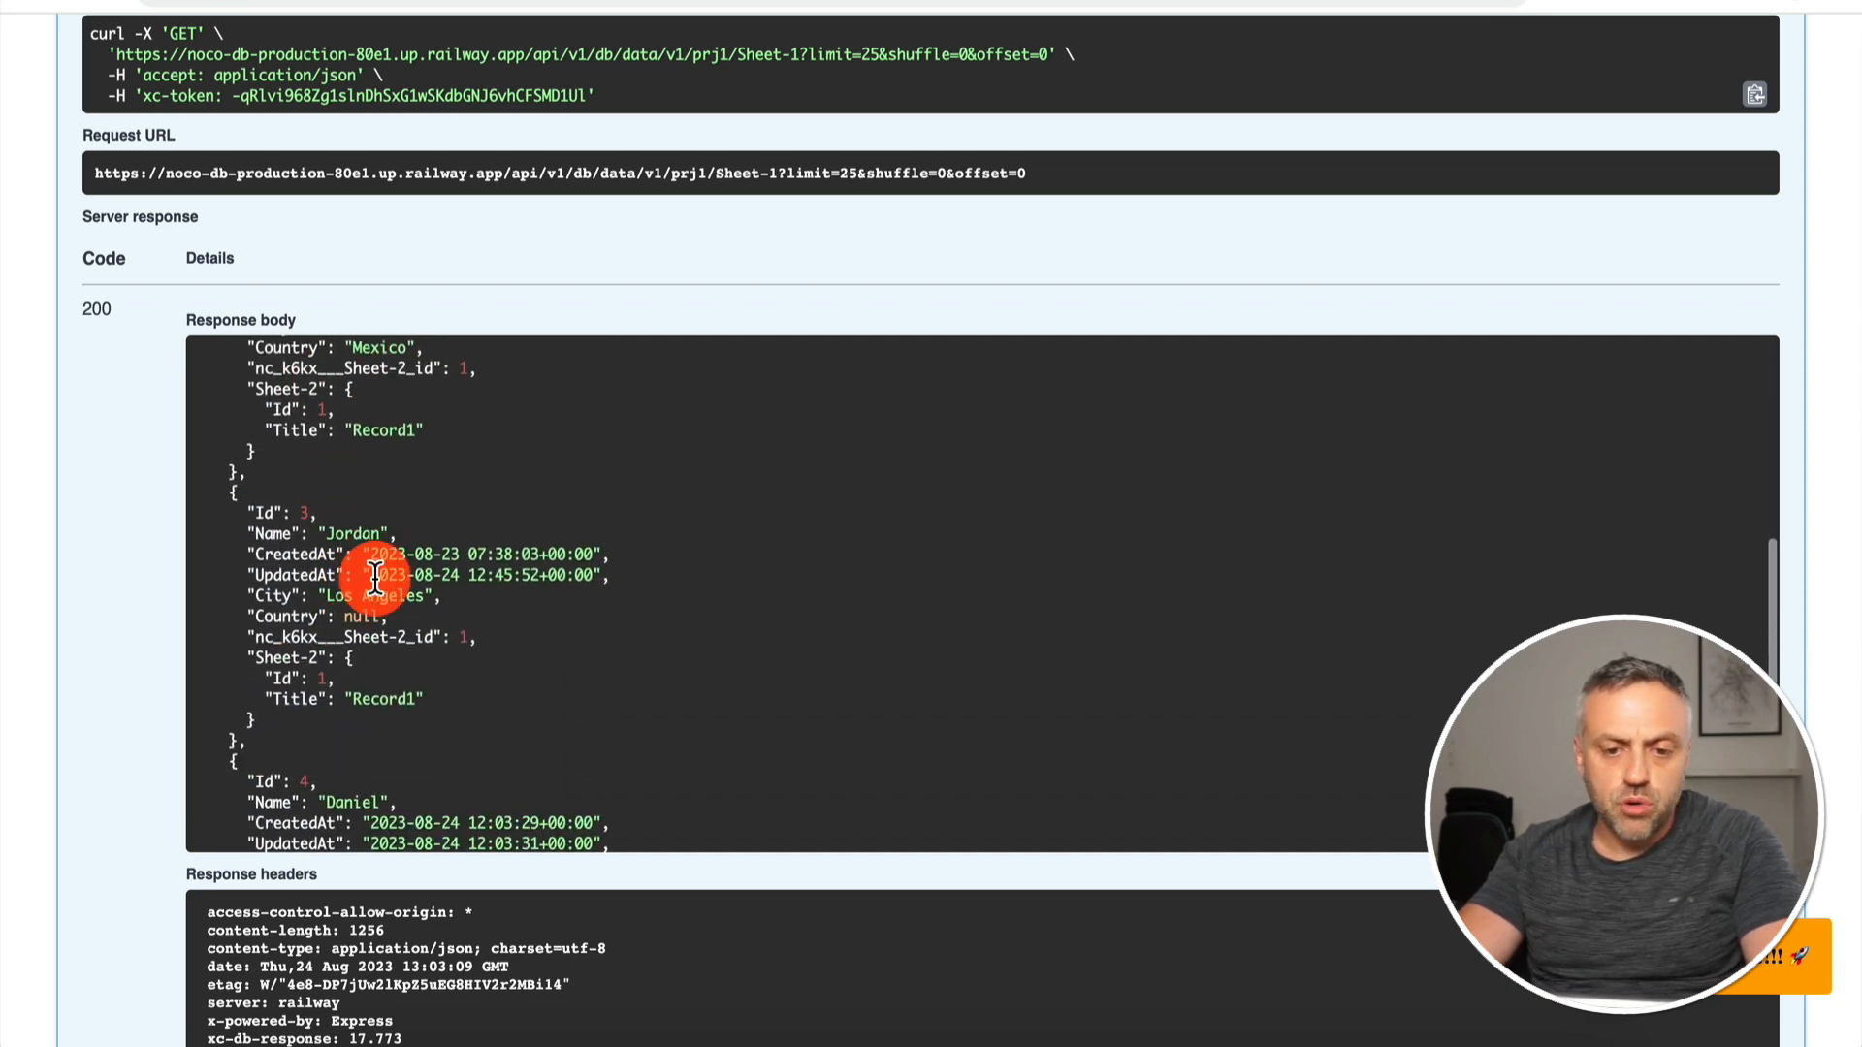
scroll(423, 606, up, 8)
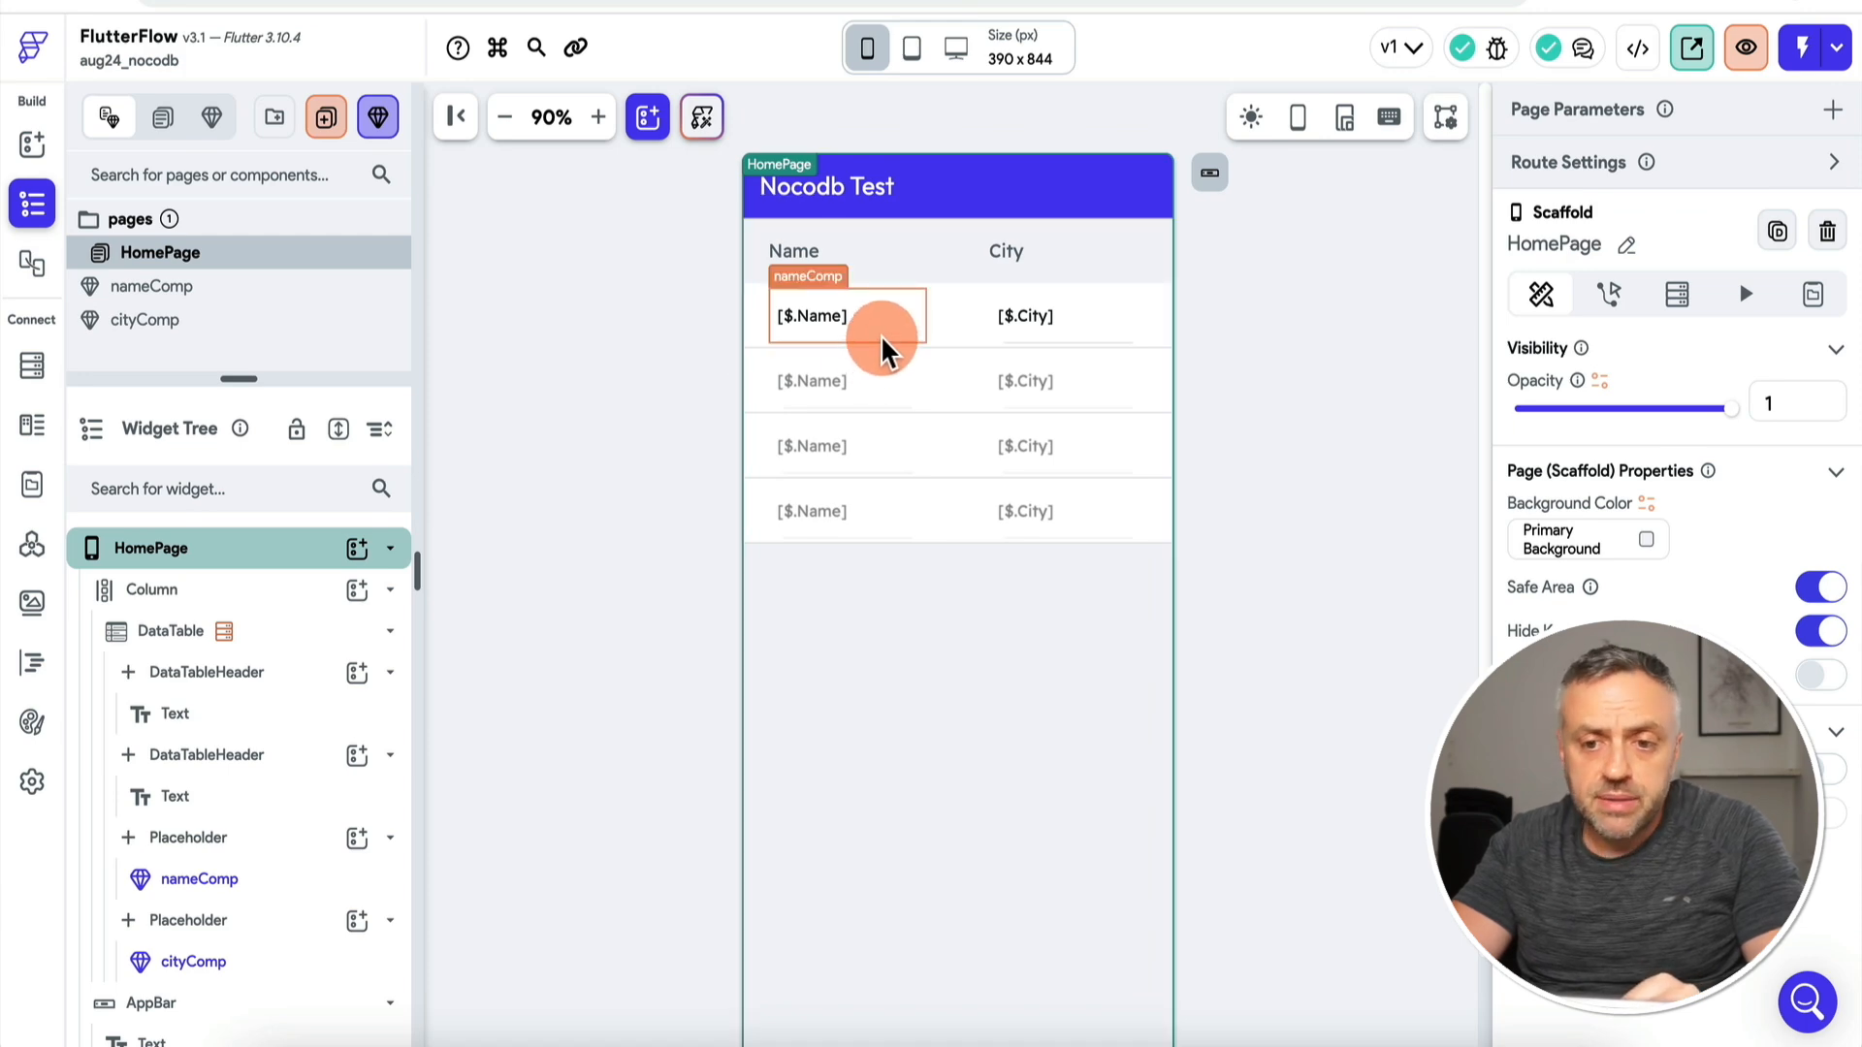
Step: Run the aug24_nocodb FlutterFlow project in Test Mode and bring up its test session beside the NocoDB Sheet-1 table
click(524, 444)
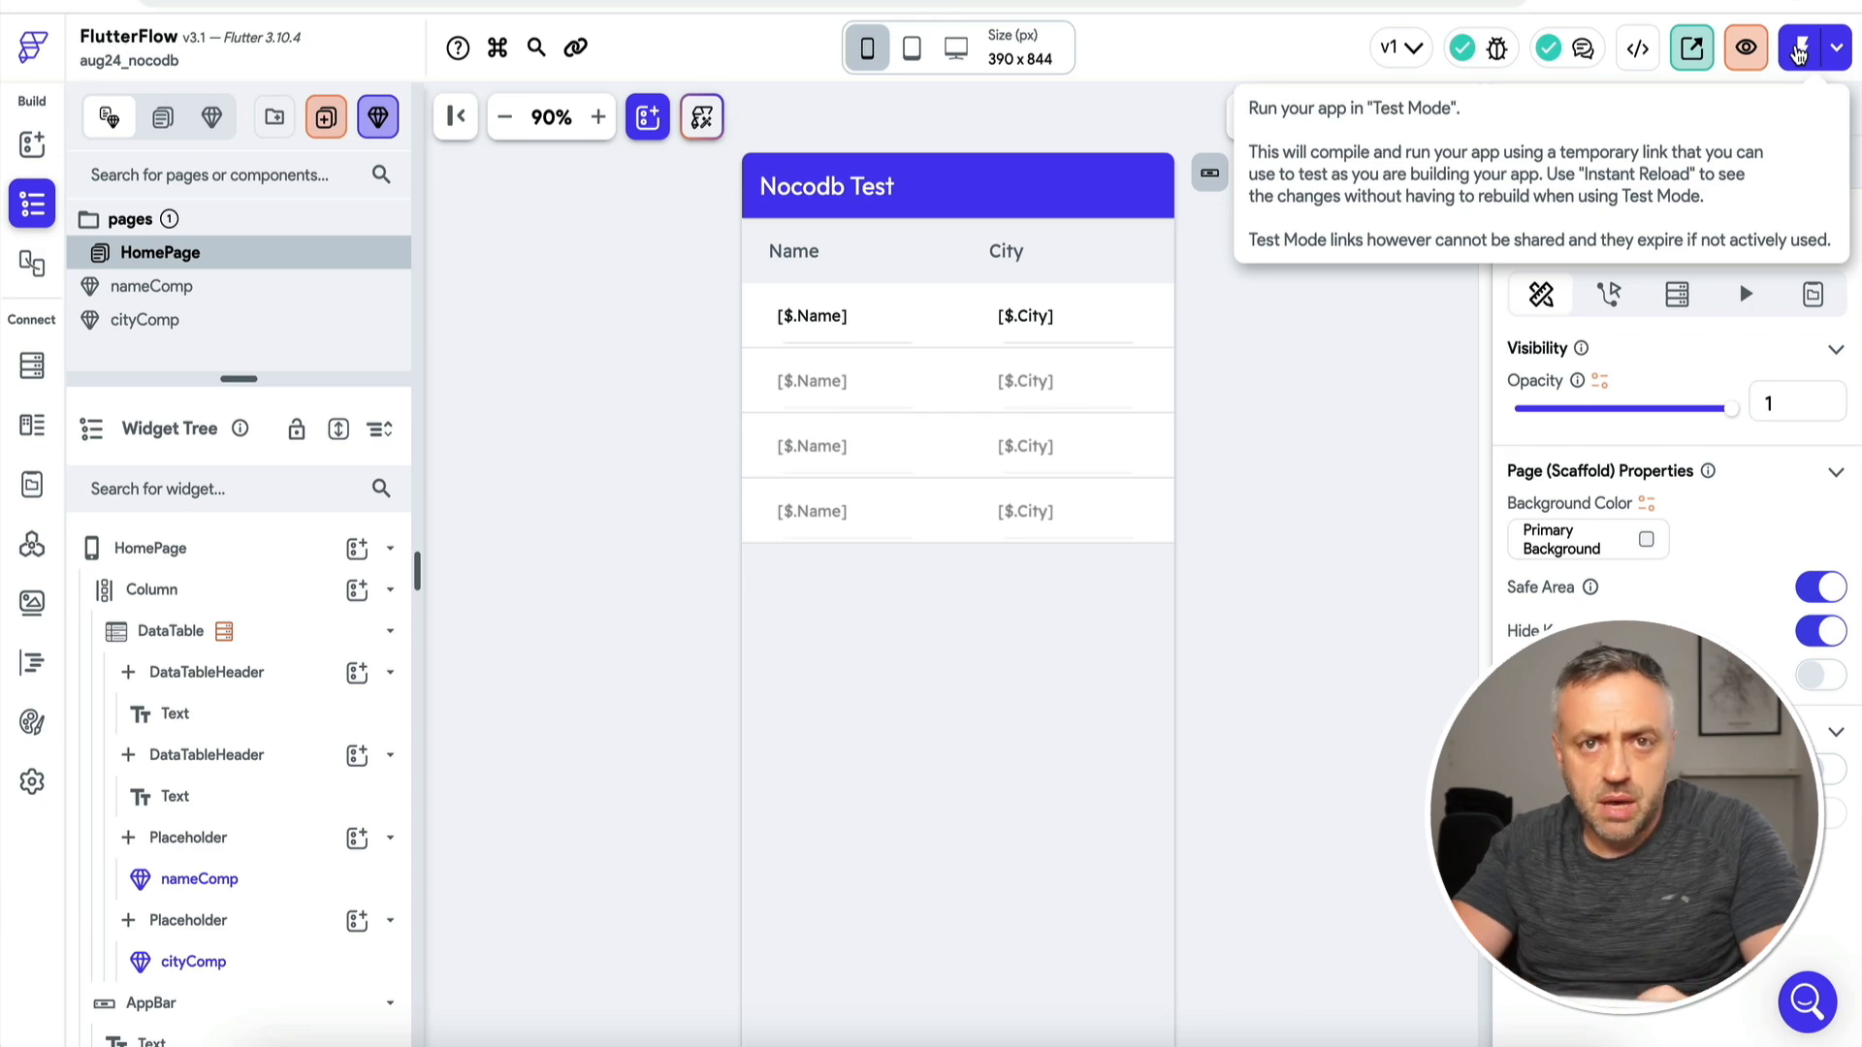
click(1799, 53)
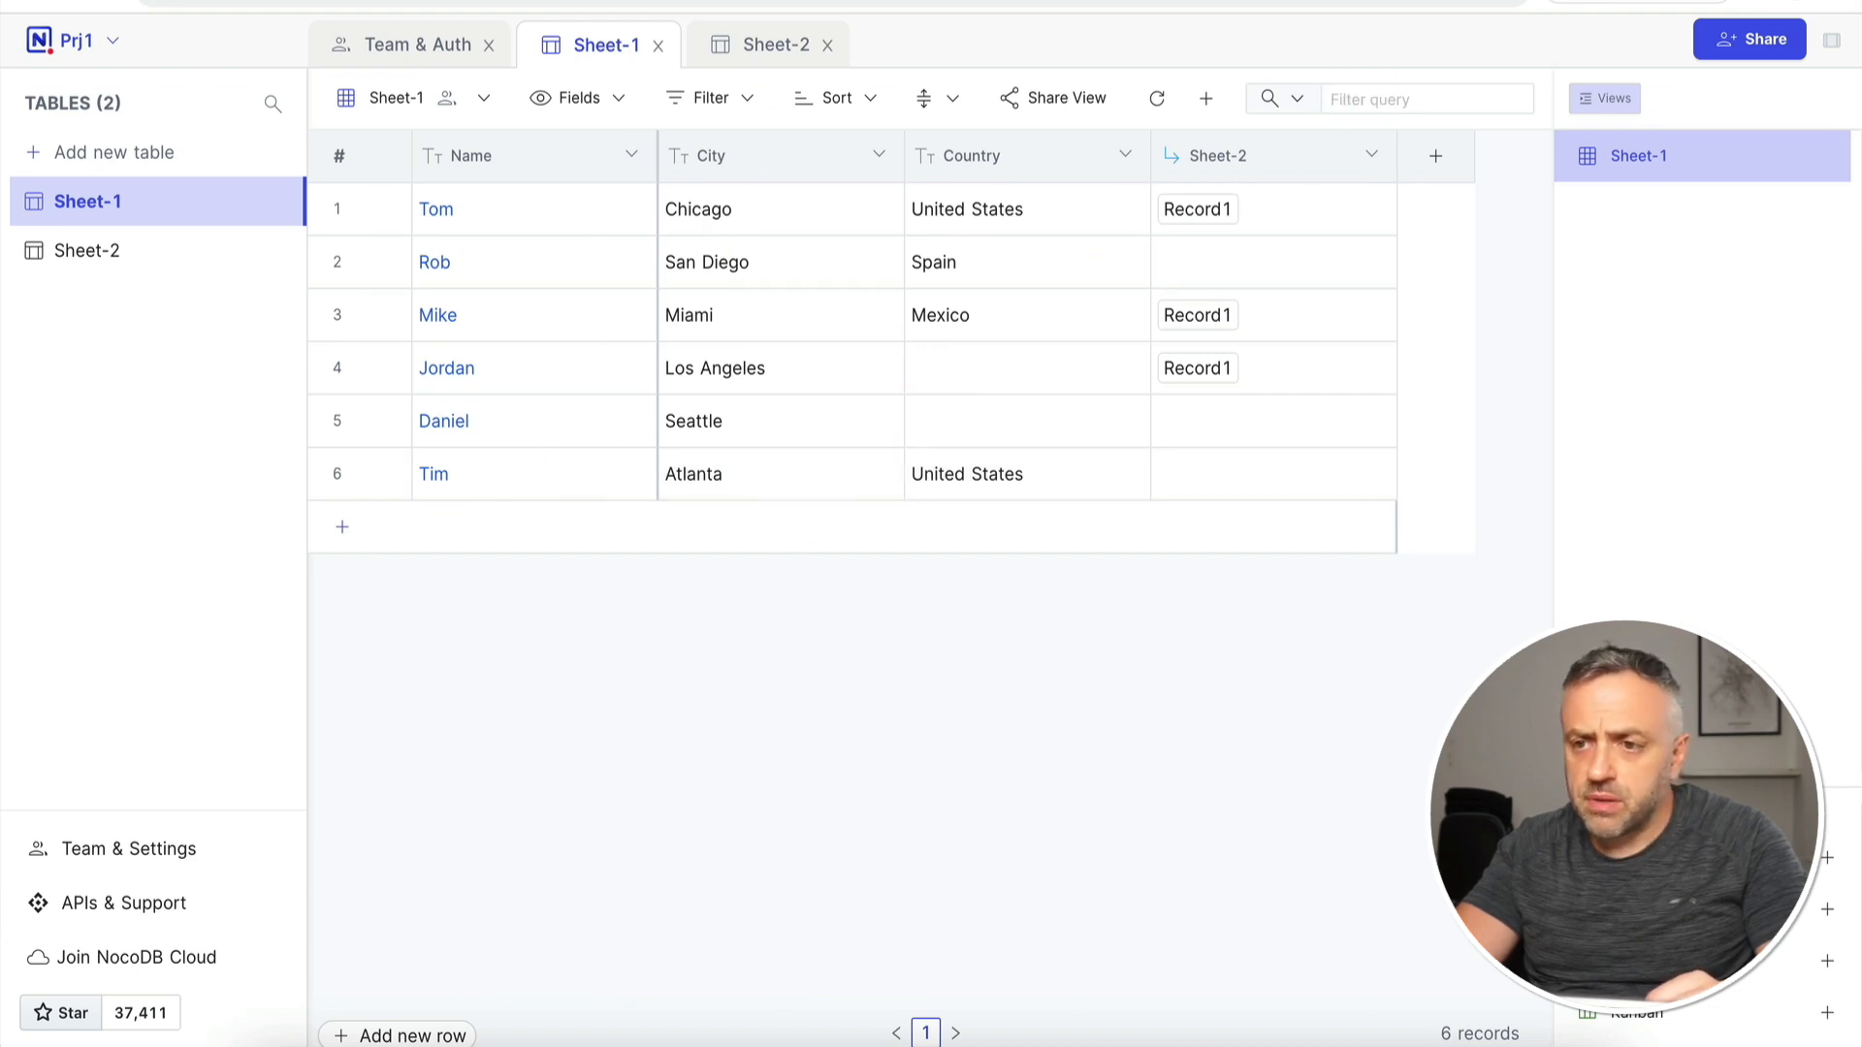
click(1455, 2)
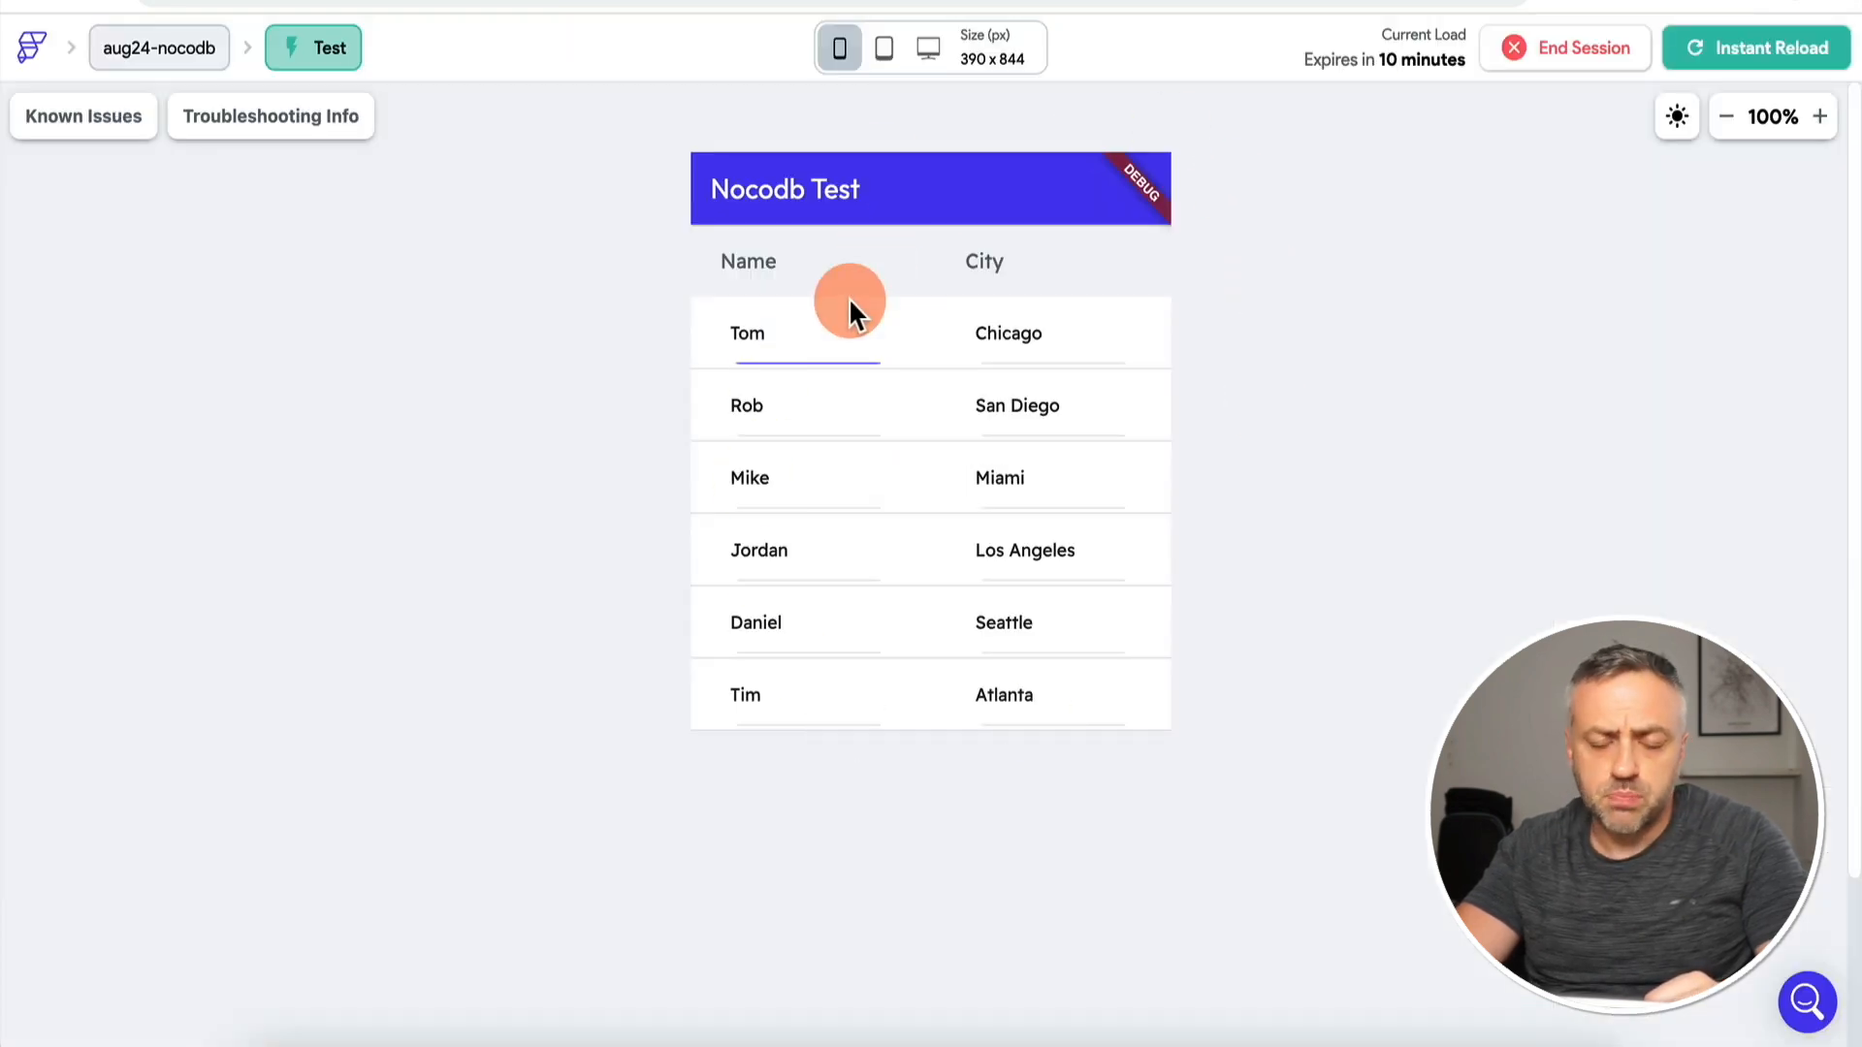
Step: Check that the Name and City cells of the Nocodb Test app accept the text cursor across several rows
click(790, 403)
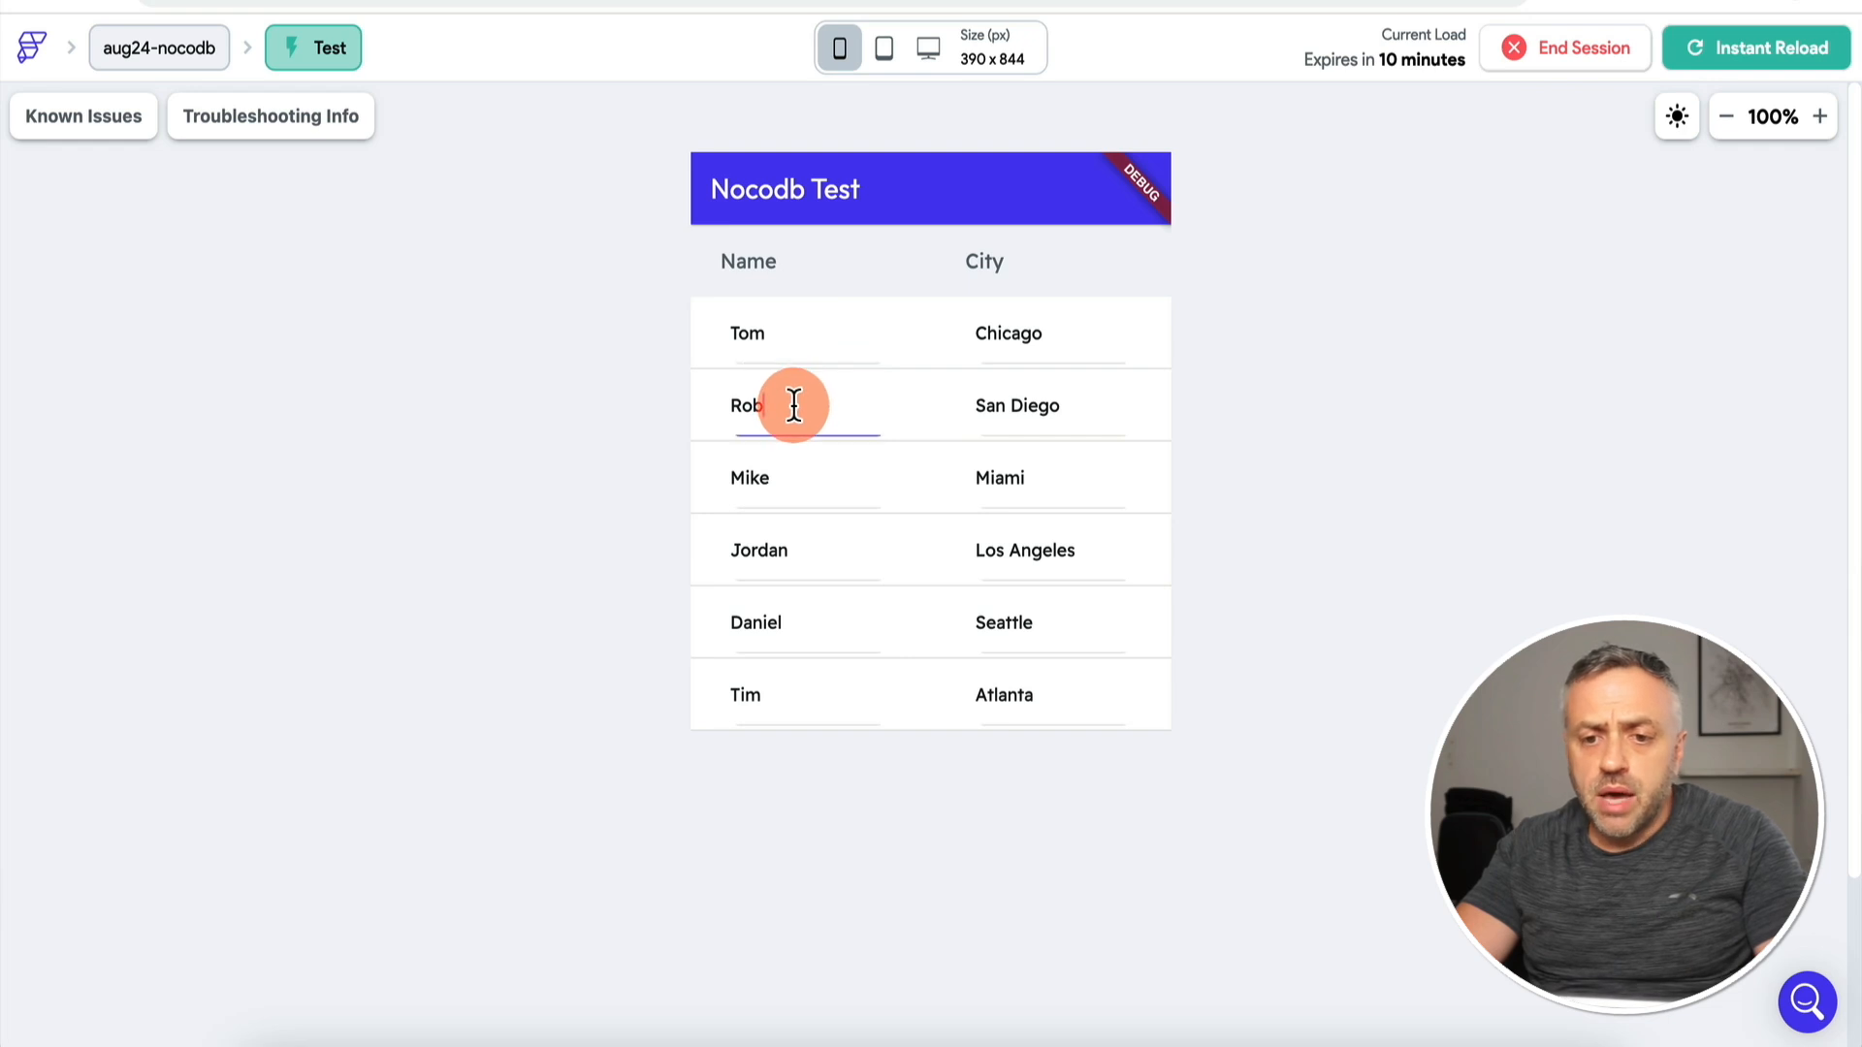
click(801, 347)
click(806, 415)
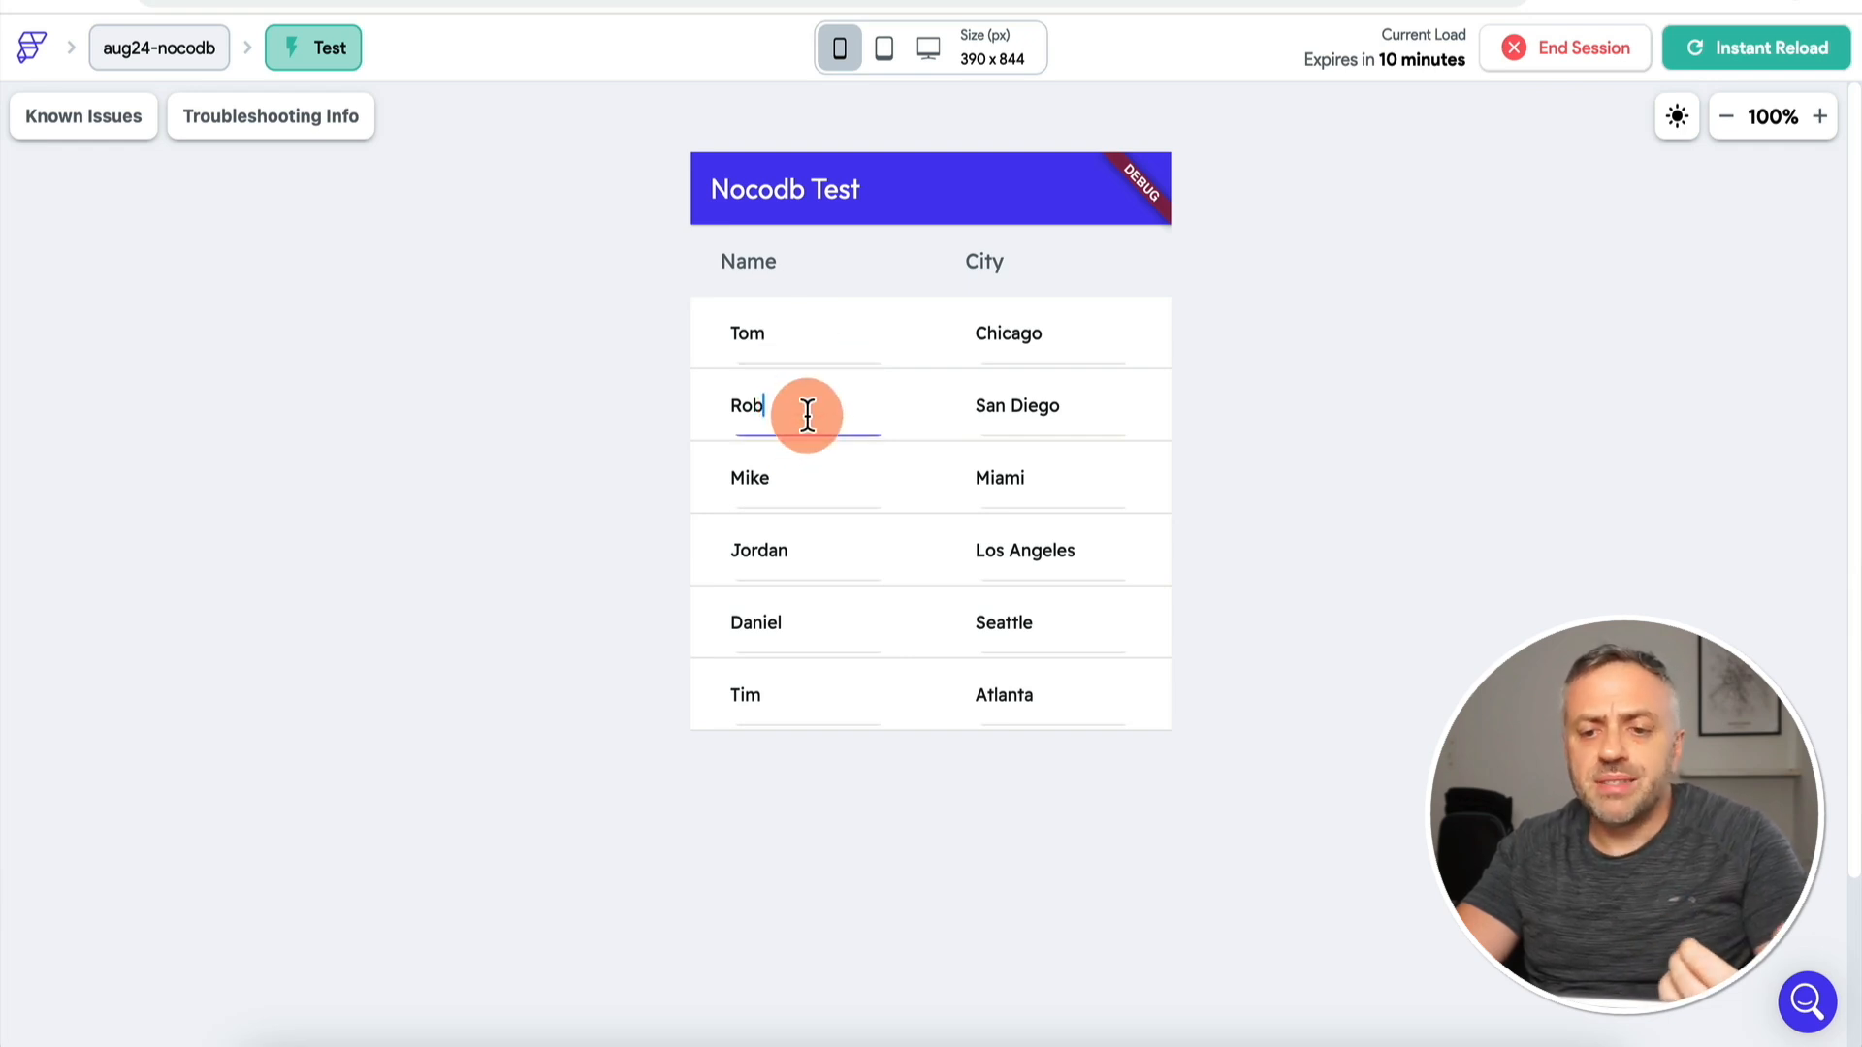
click(805, 485)
click(1004, 490)
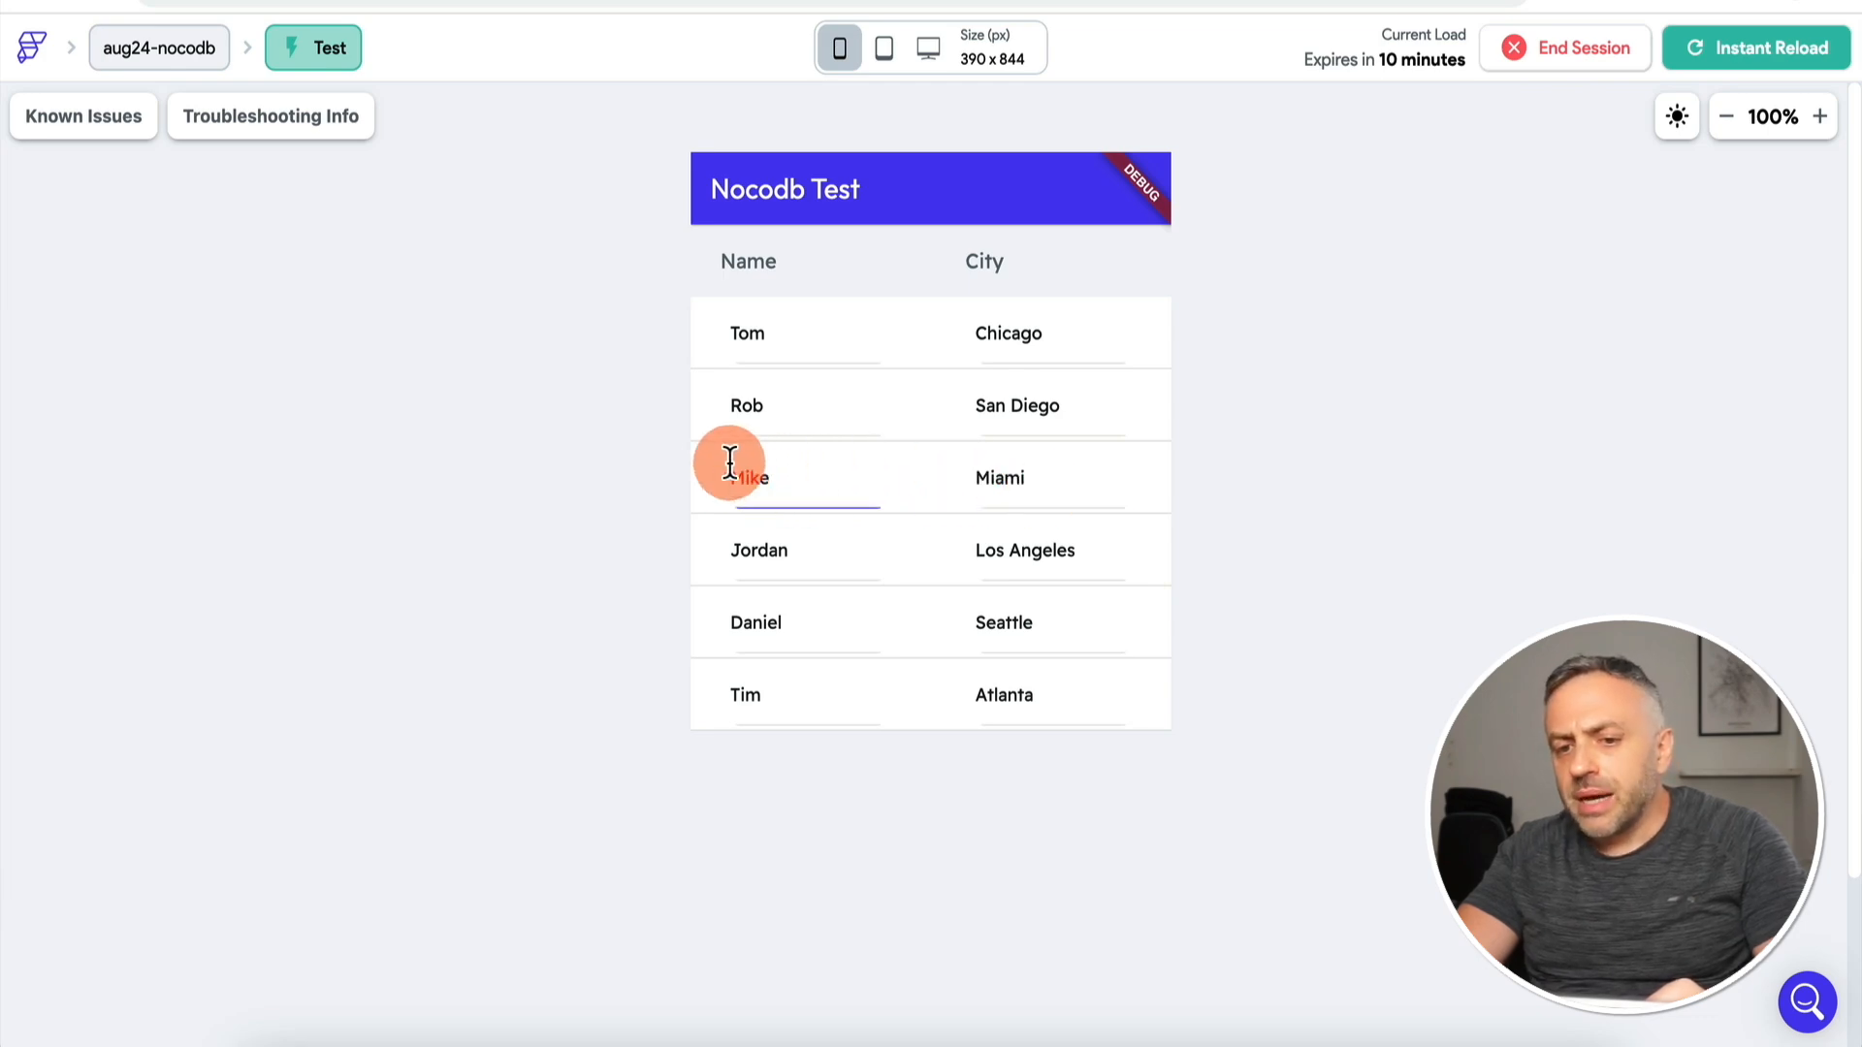
click(797, 335)
click(799, 413)
click(806, 495)
click(808, 561)
click(811, 623)
click(822, 345)
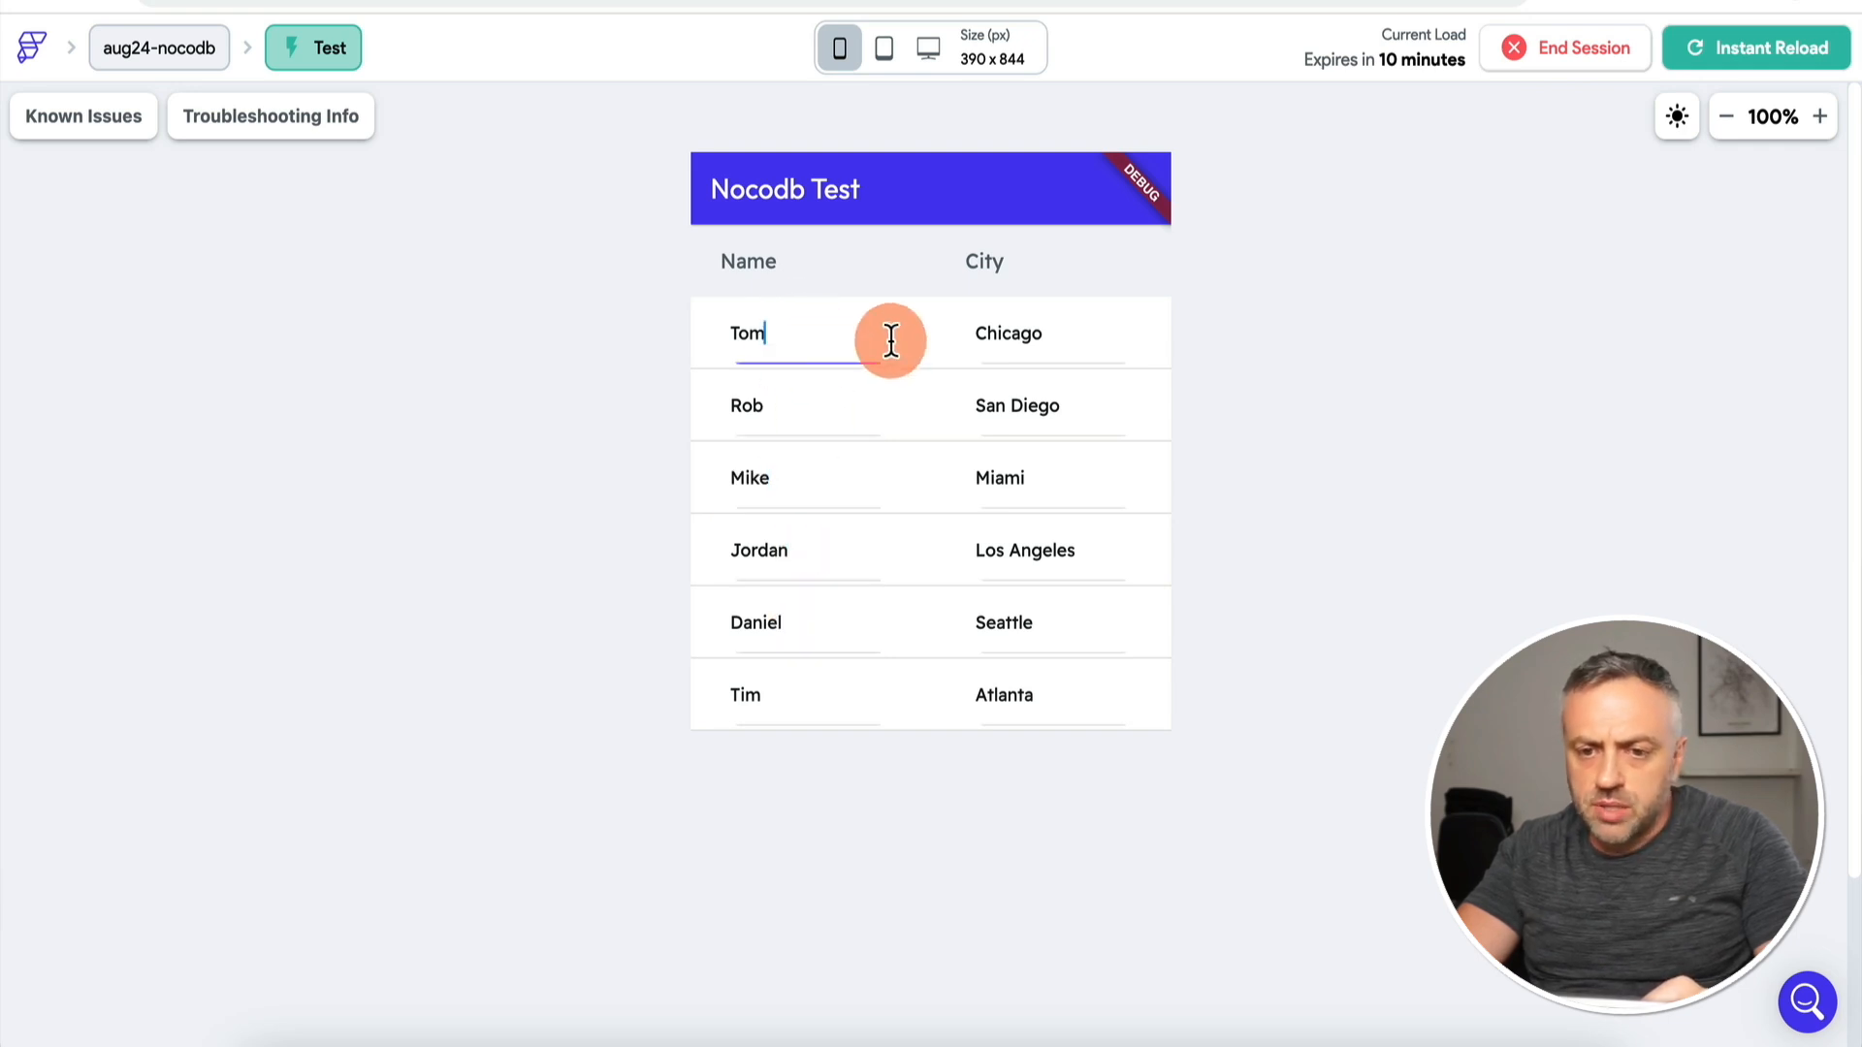
Step: Set the first row's City to Austin in the test app, and reload Sheet-1 in NocoDB to check the change
double_click(1013, 331)
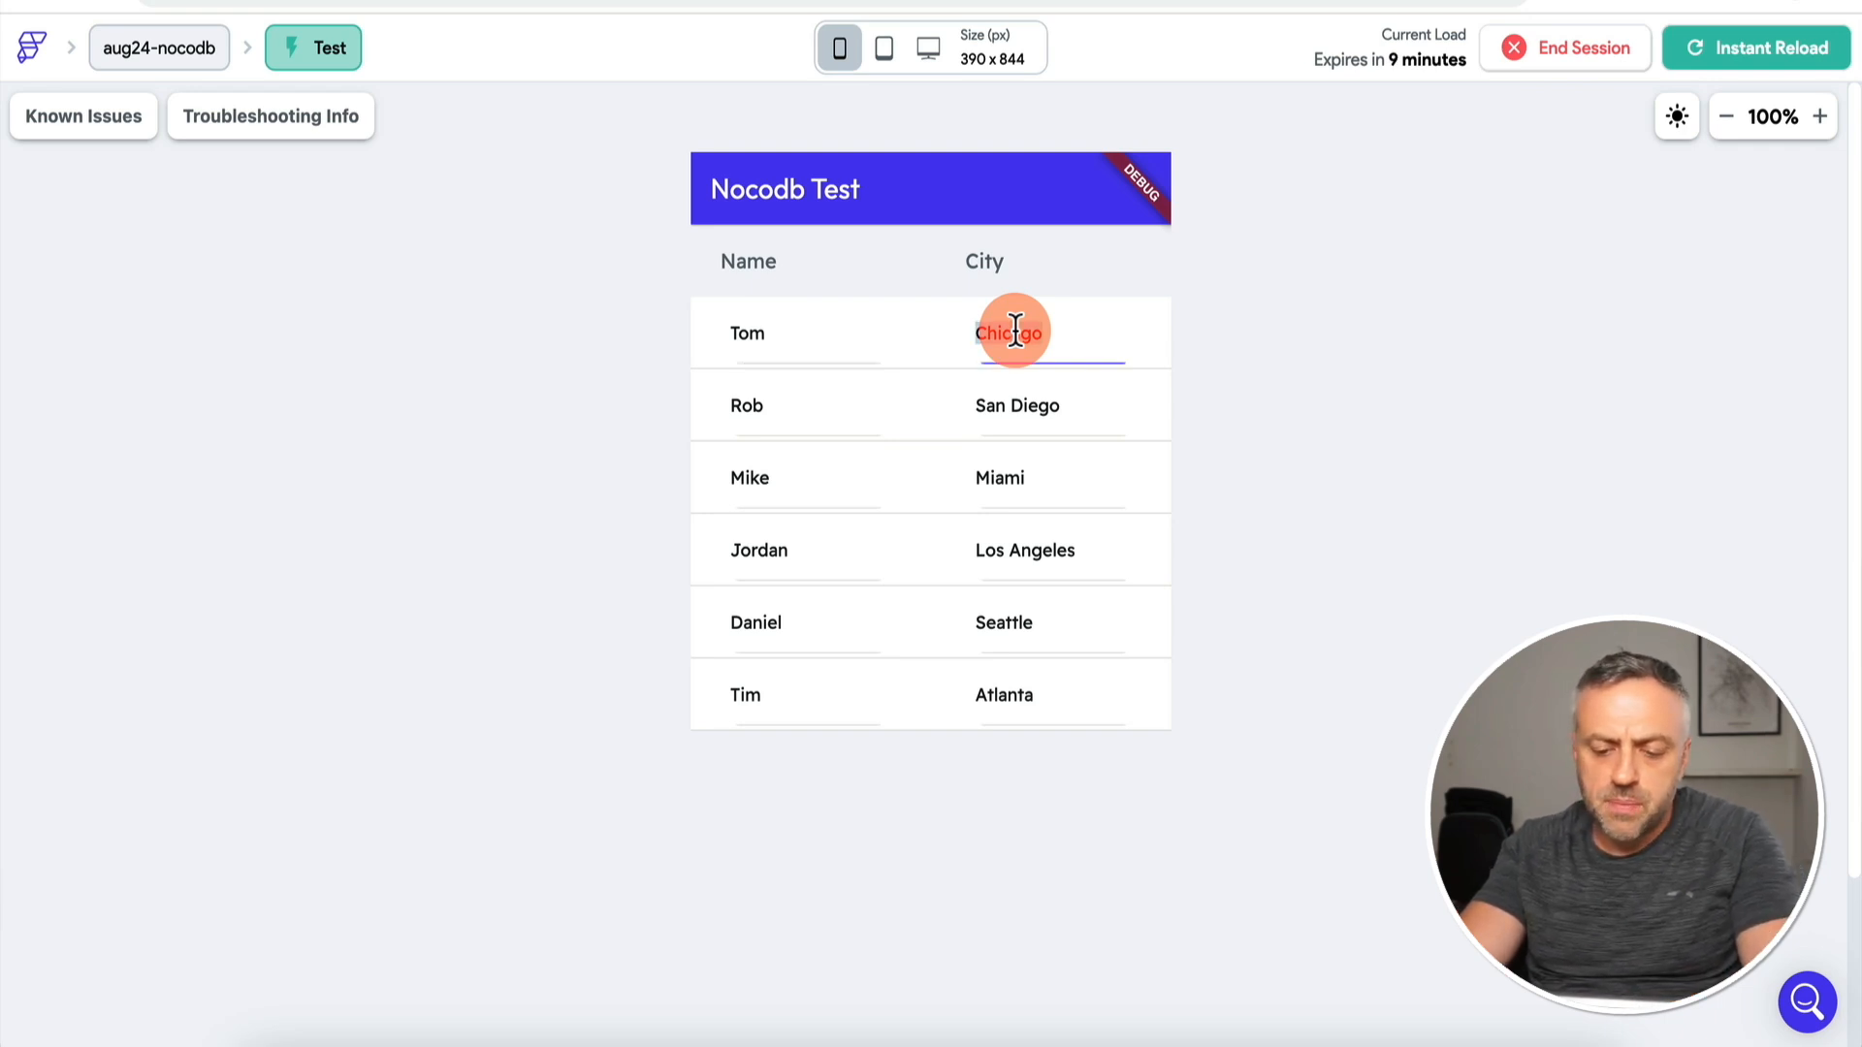
text(Austin)
click(1023, 336)
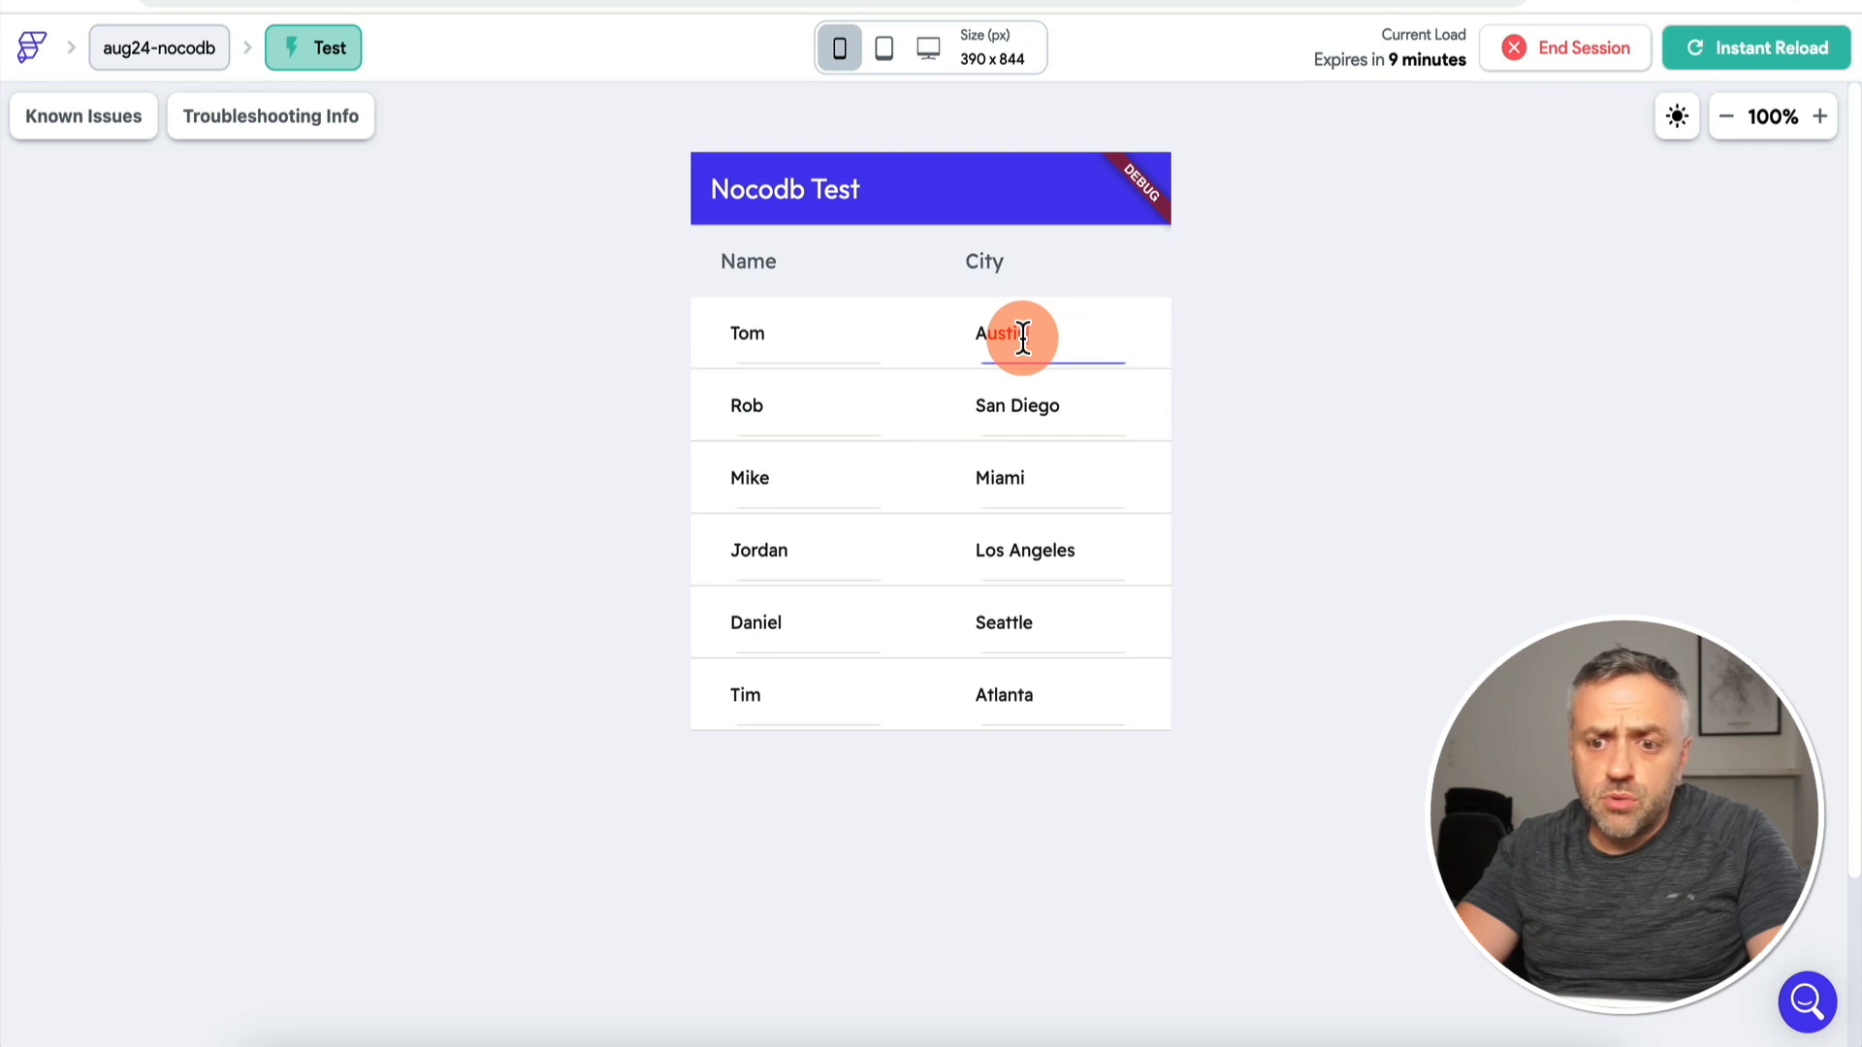
click(1113, 276)
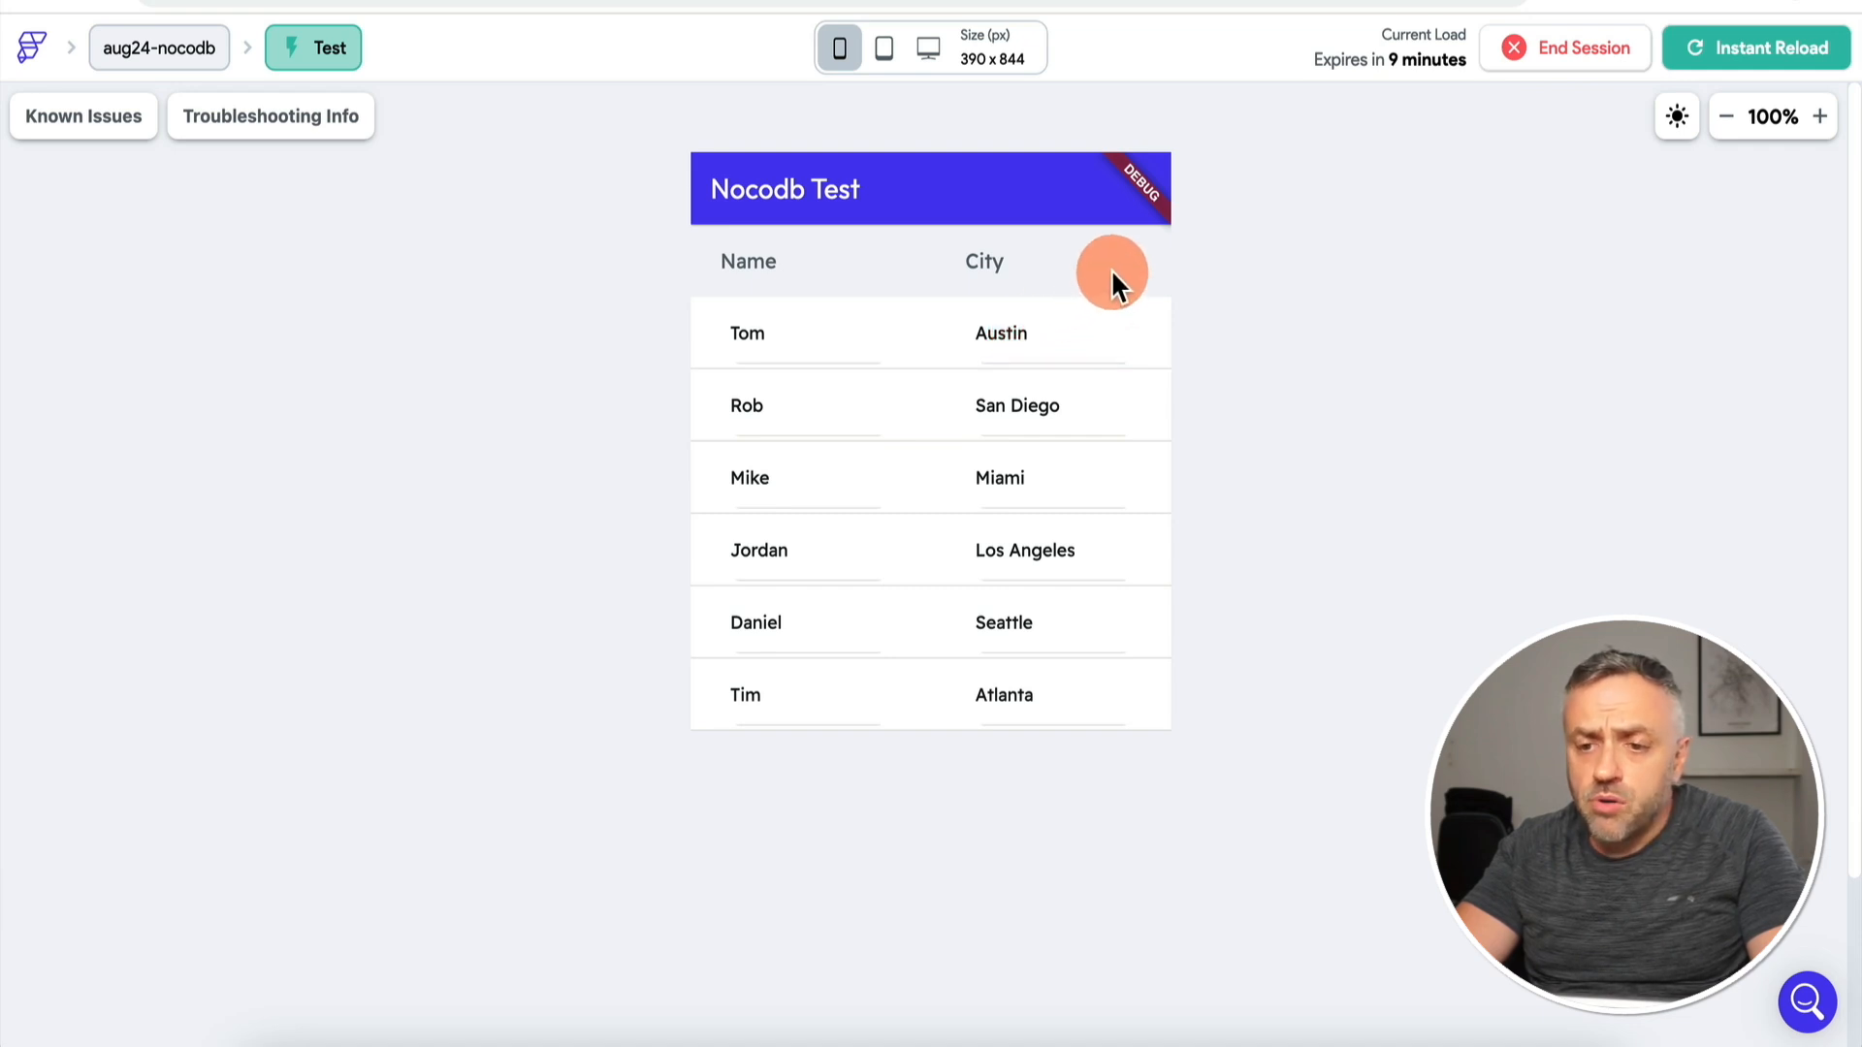
scroll(1295, 526, down, 2)
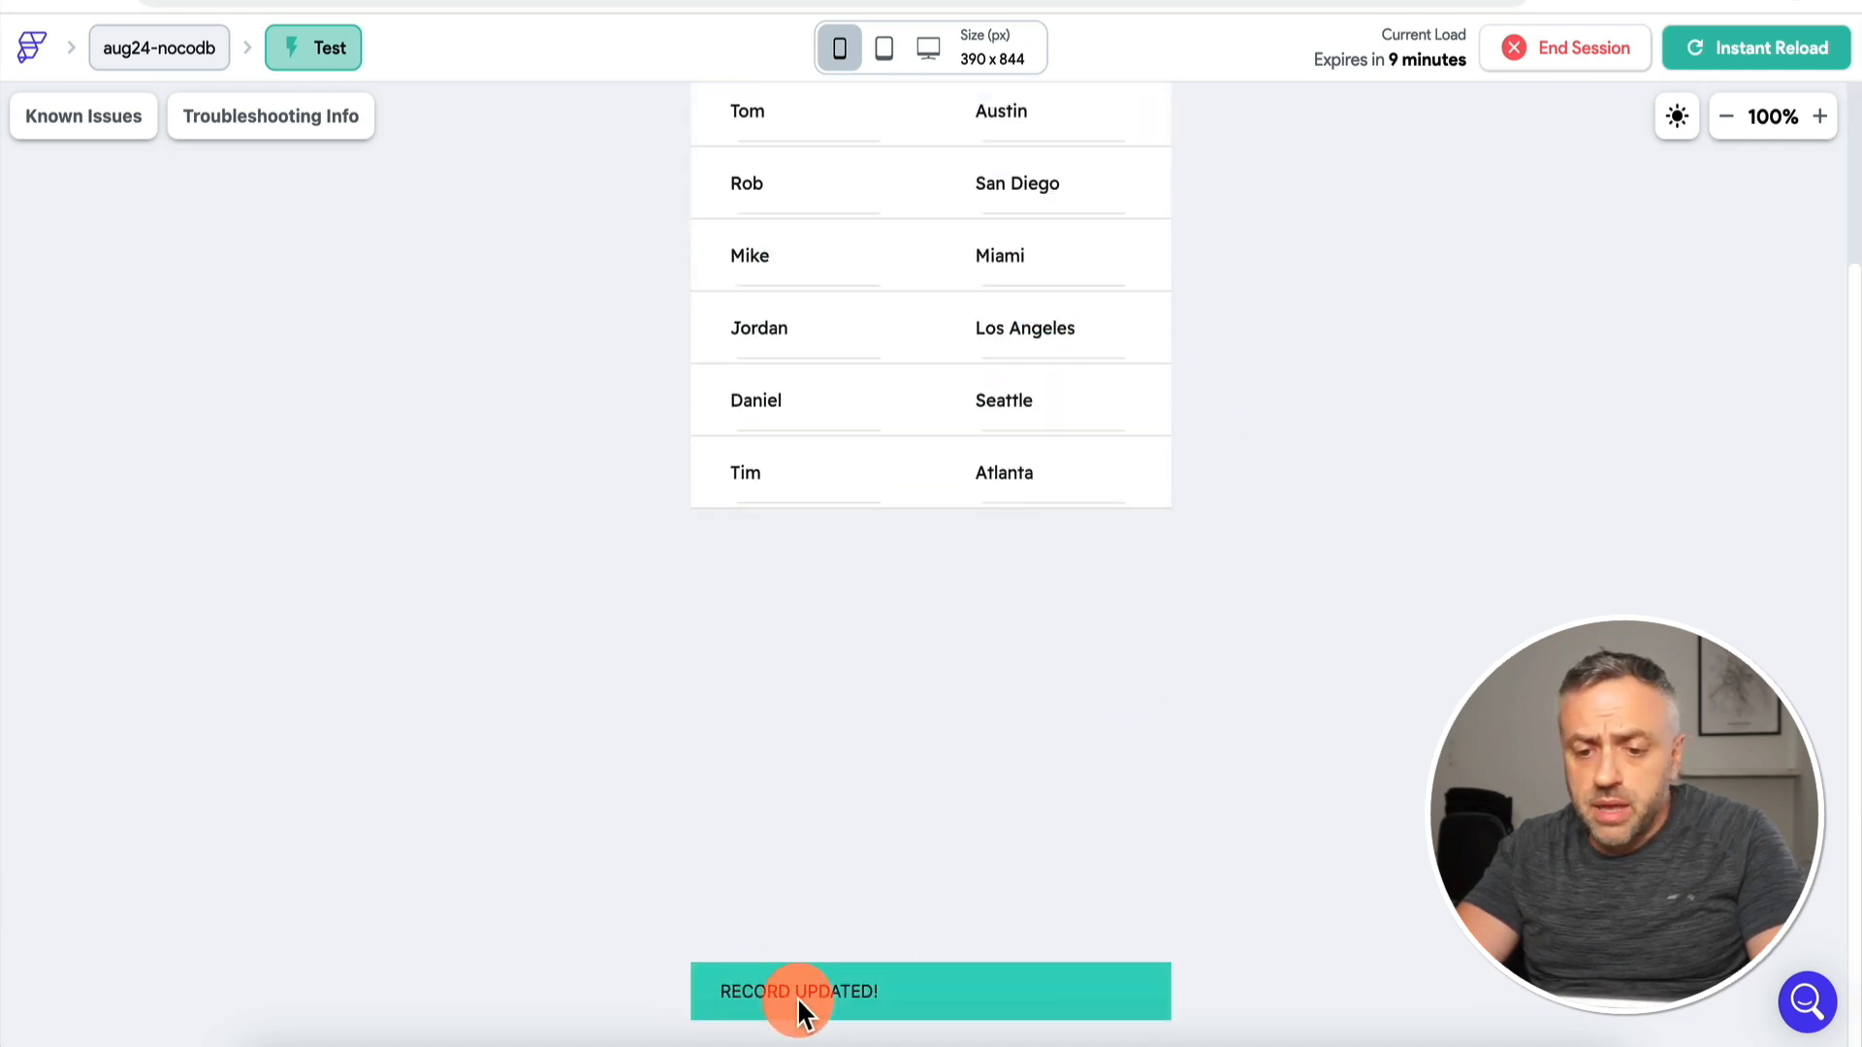
scroll(1252, 524, up, 2)
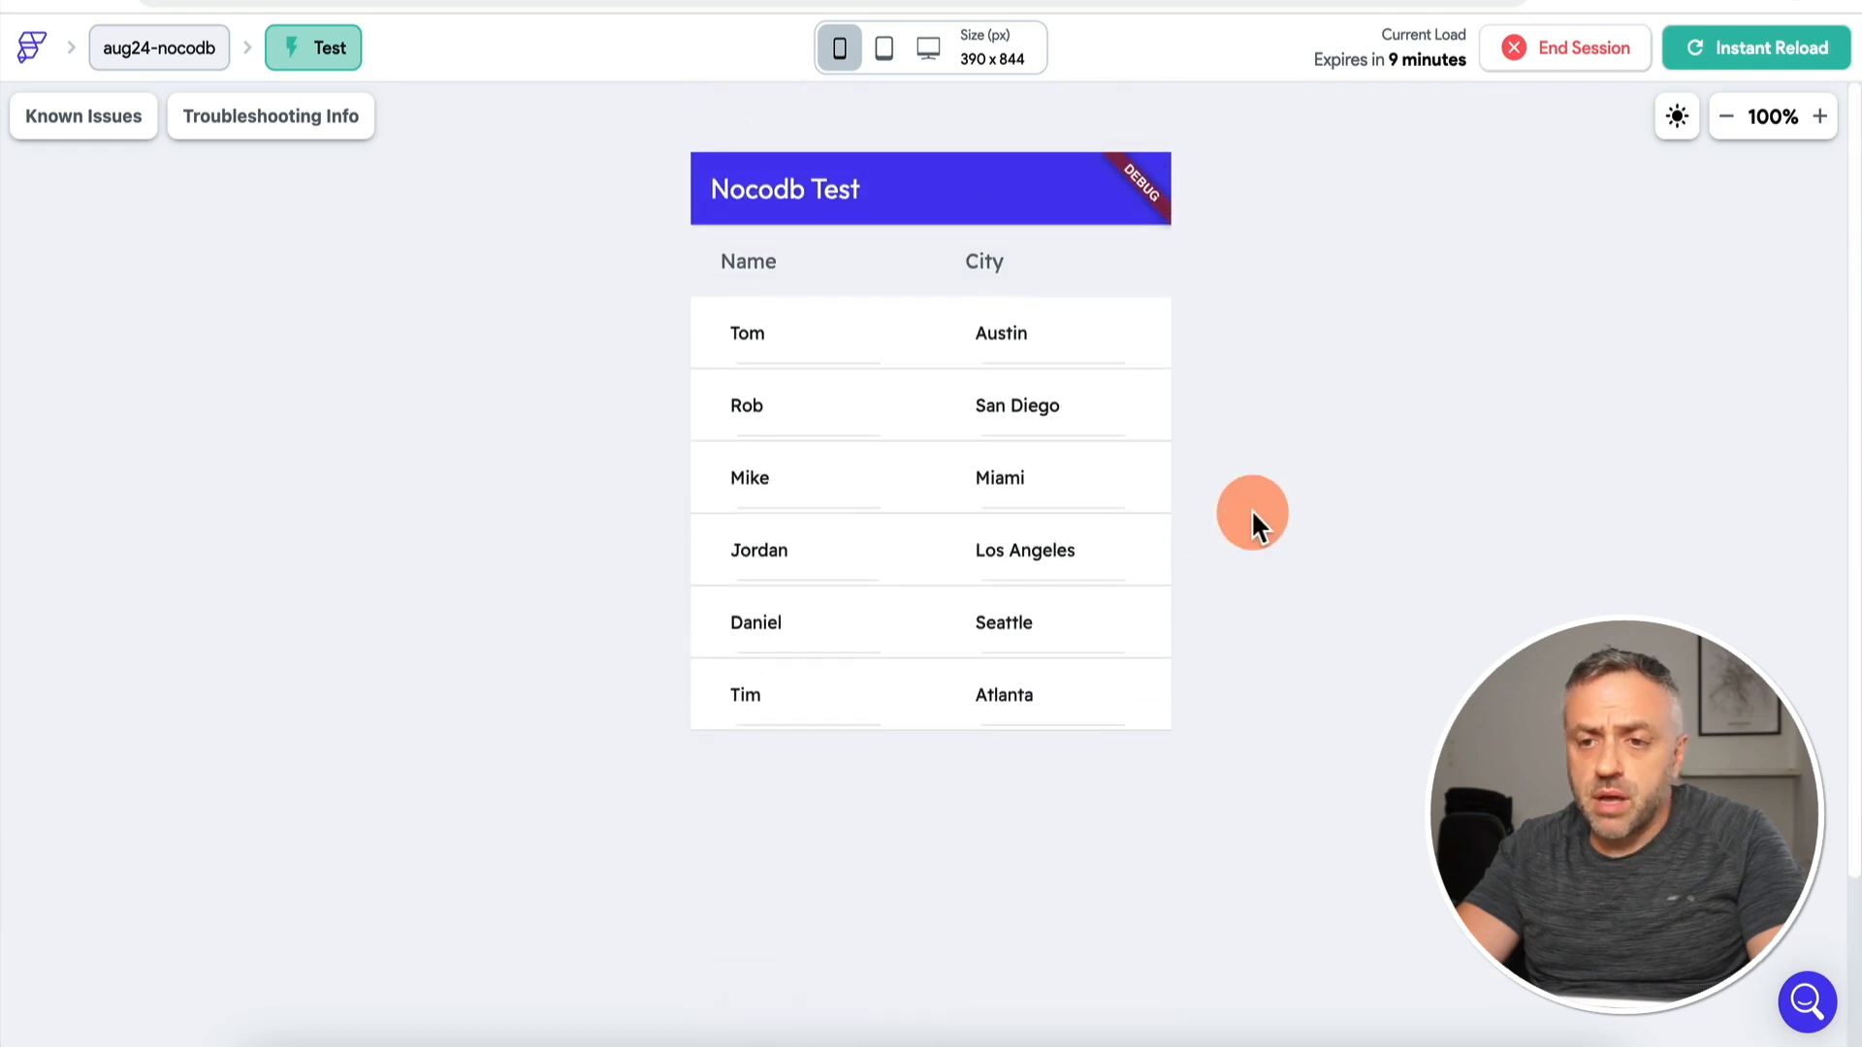
click(621, 2)
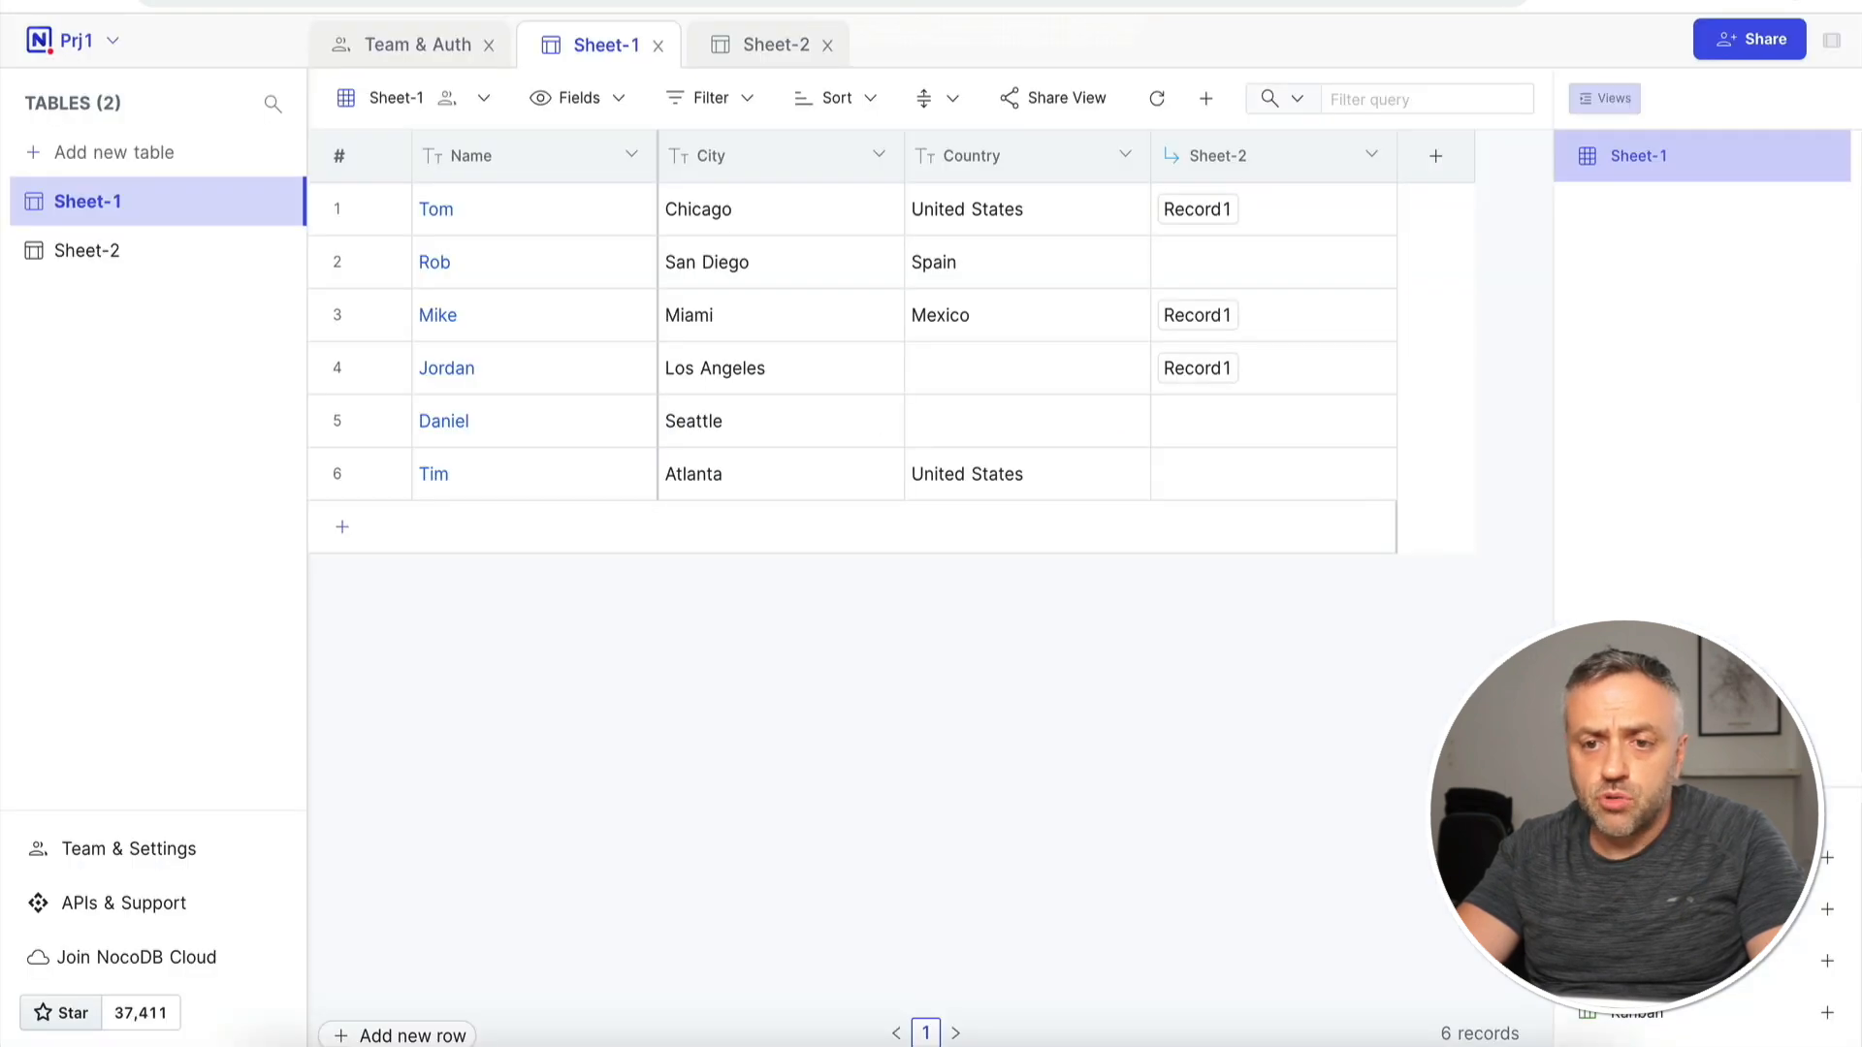
click(1157, 100)
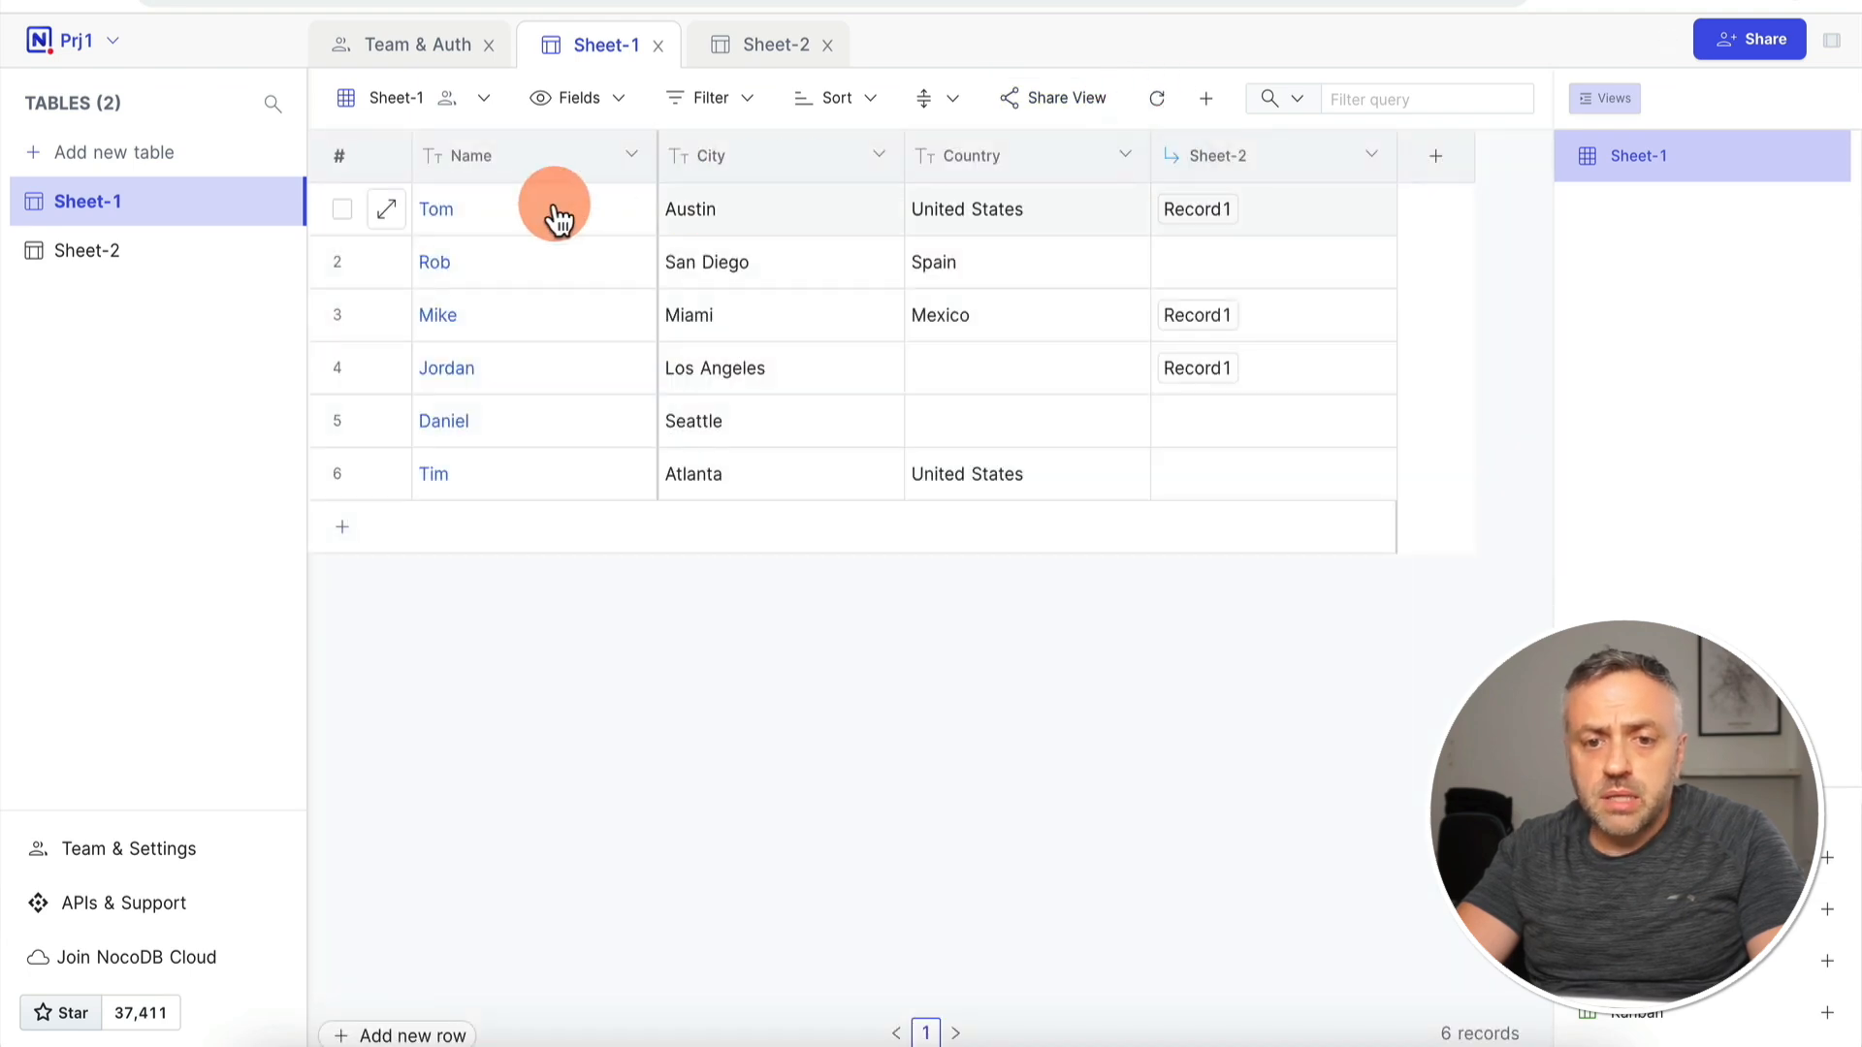
Step: Return to the test app, replace the name in the Los Angeles row with another first name, and reload Sheet-1 in NocoDB
click(747, 2)
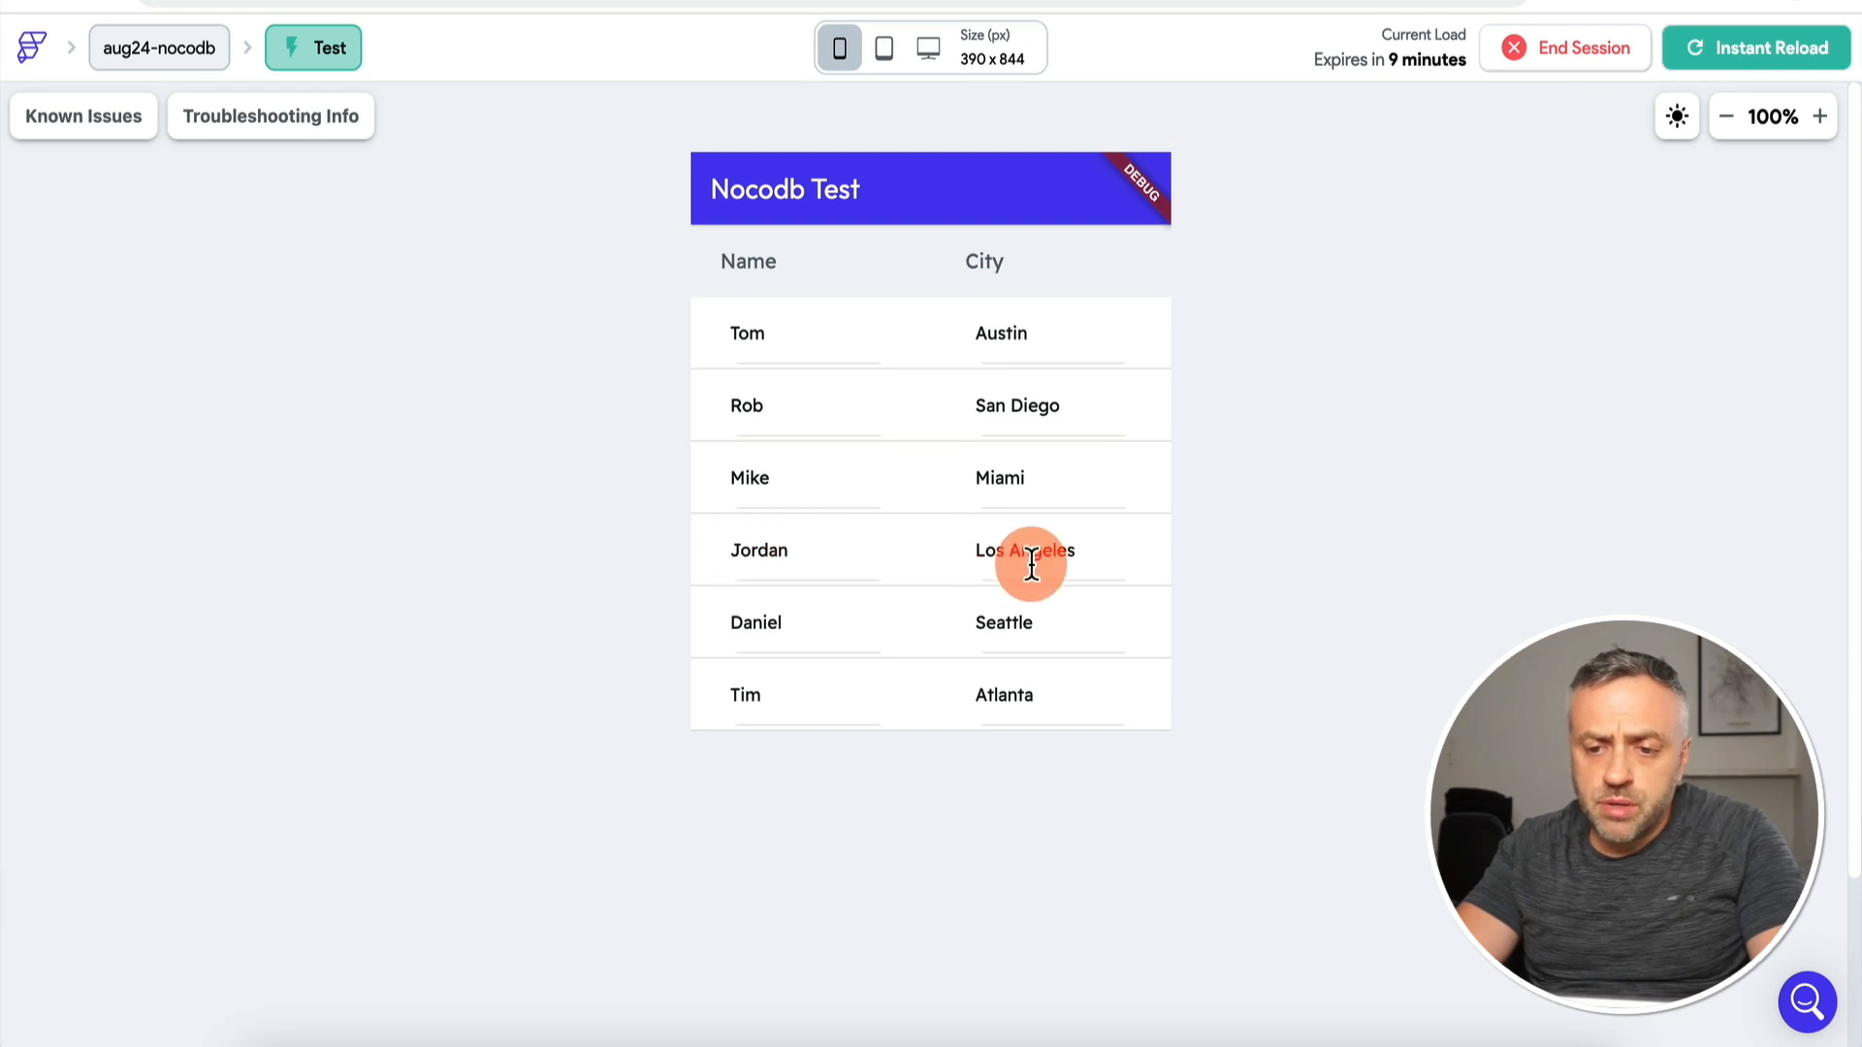
click(766, 558)
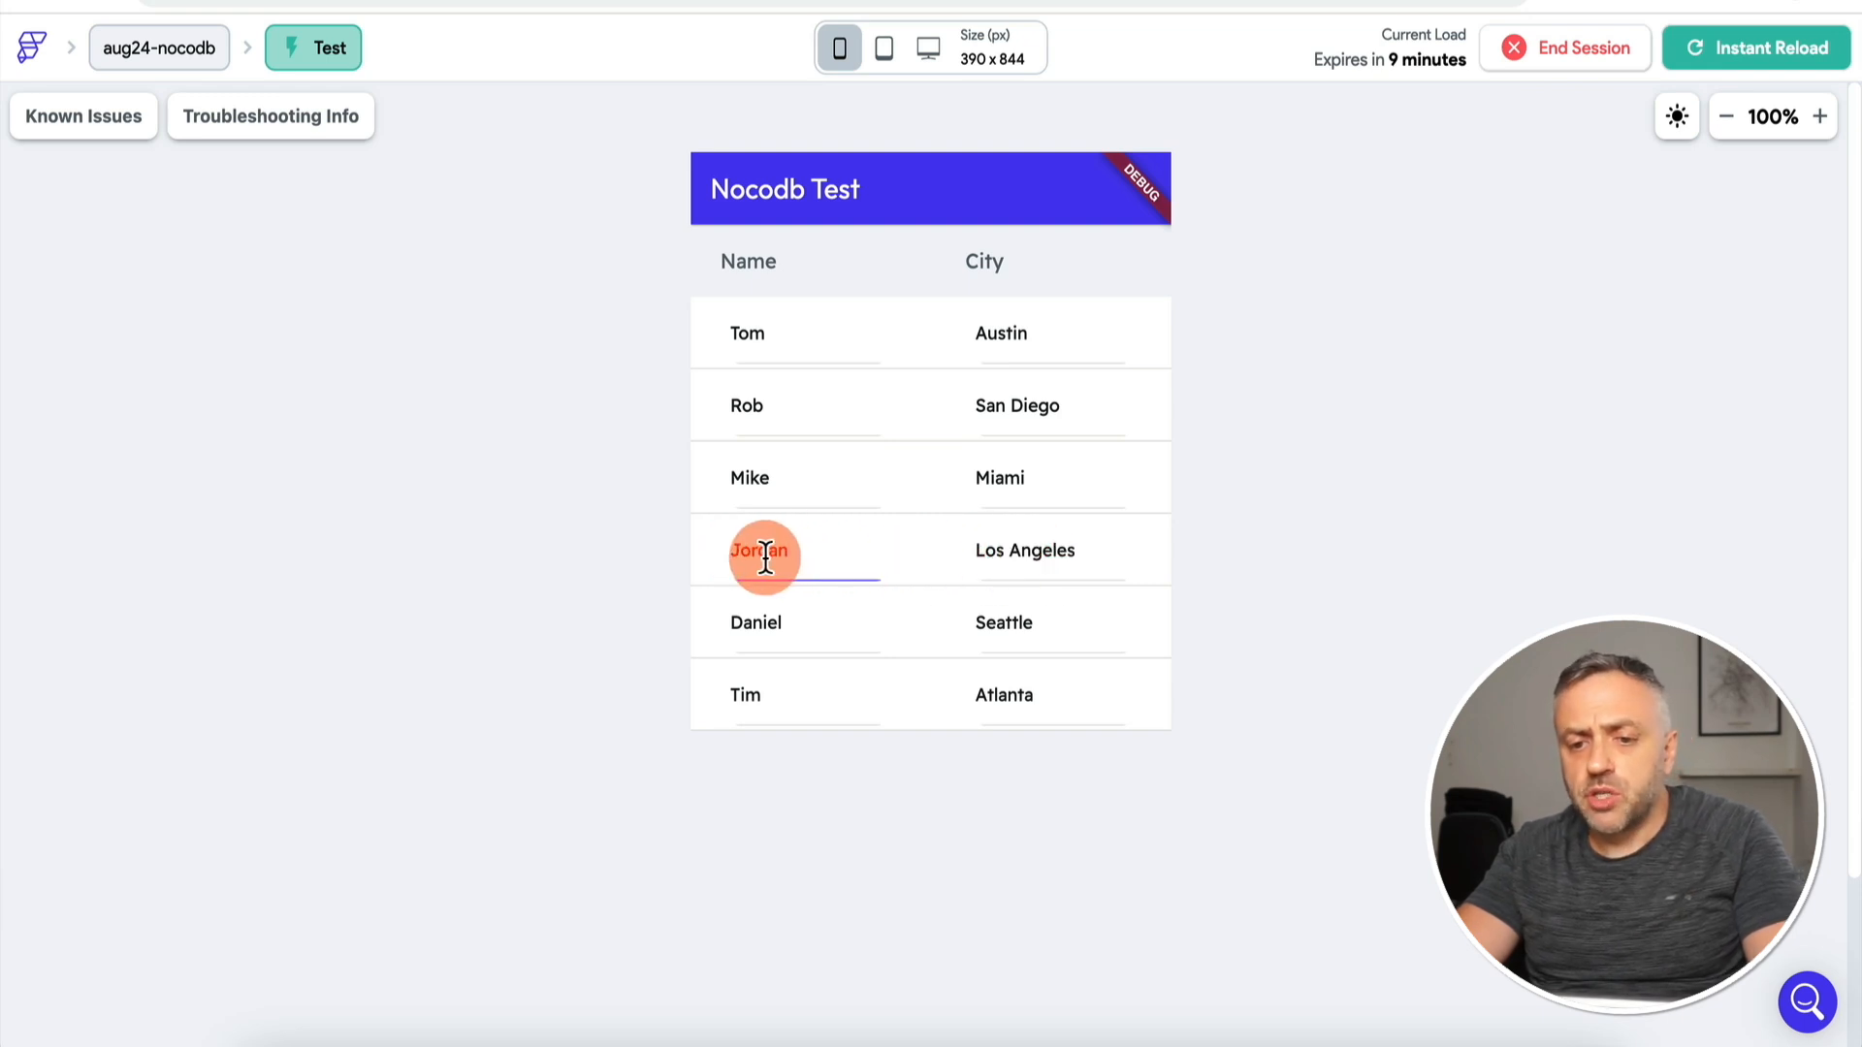
text(Rich)
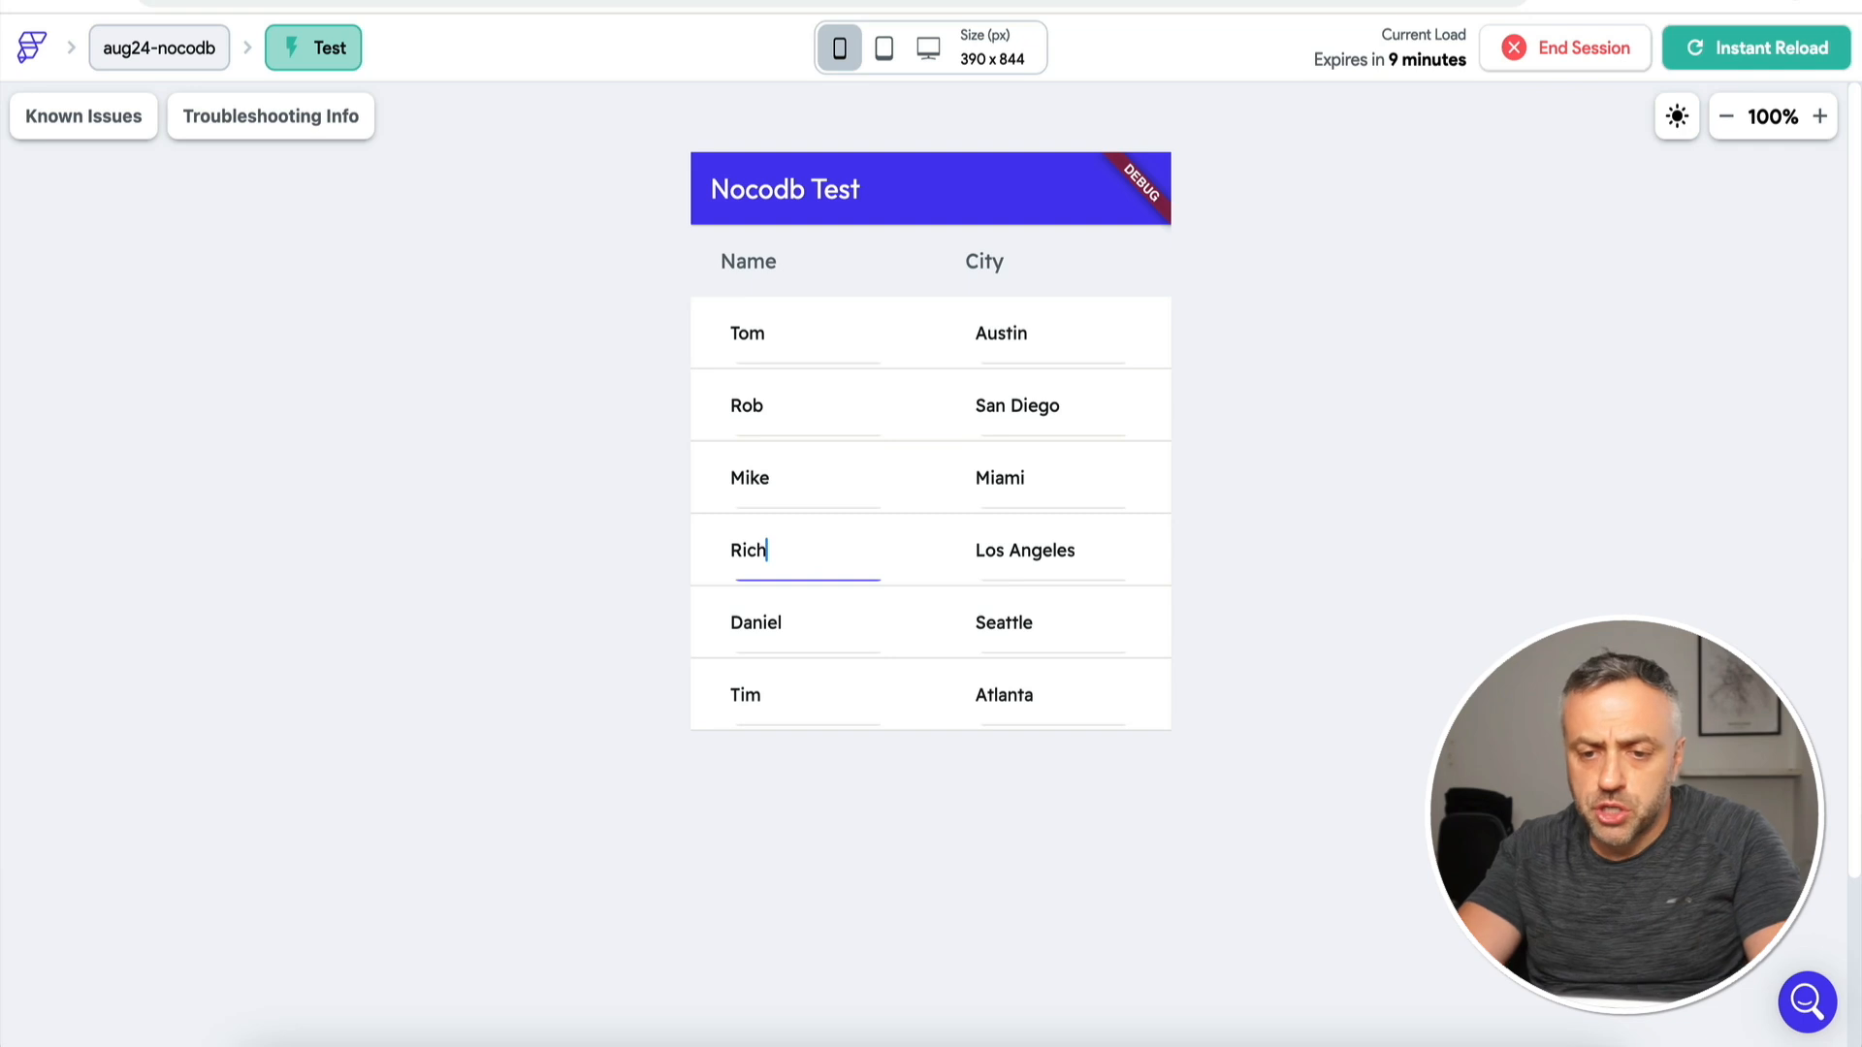
click(708, 551)
scroll(702, 912, down, 2)
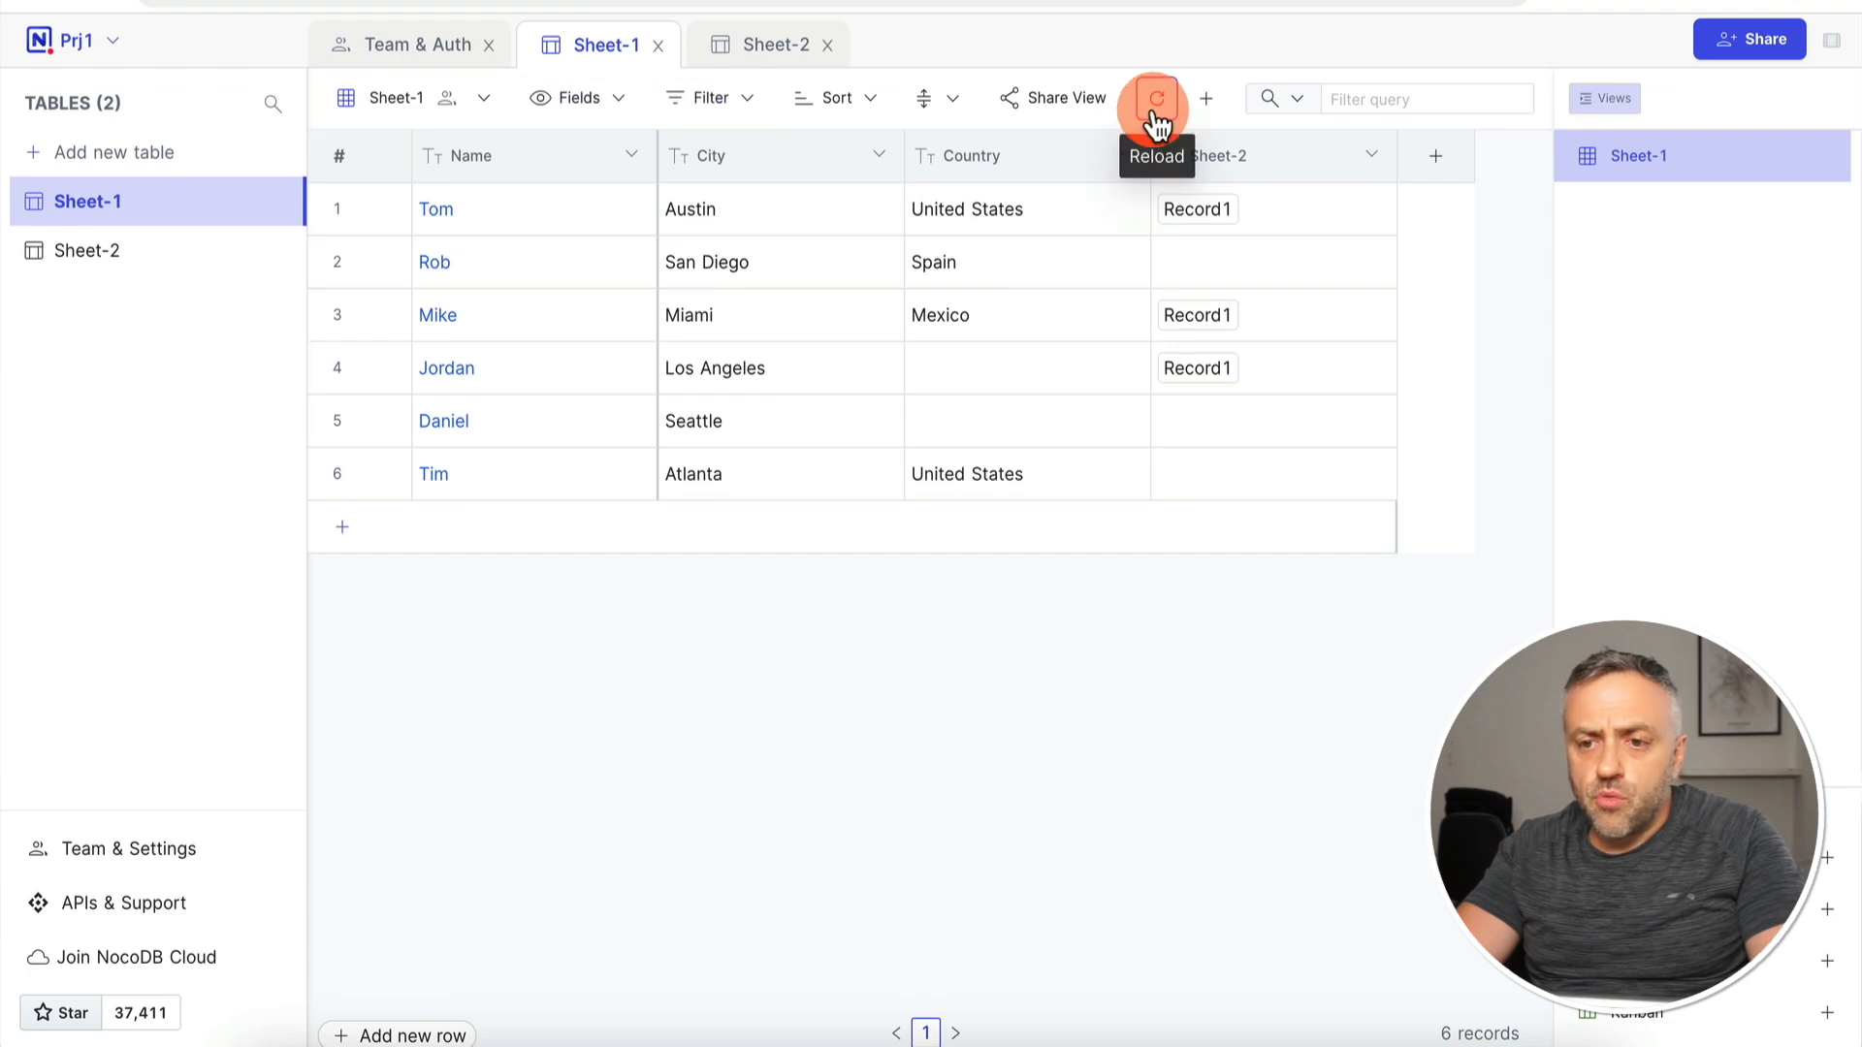
click(1155, 104)
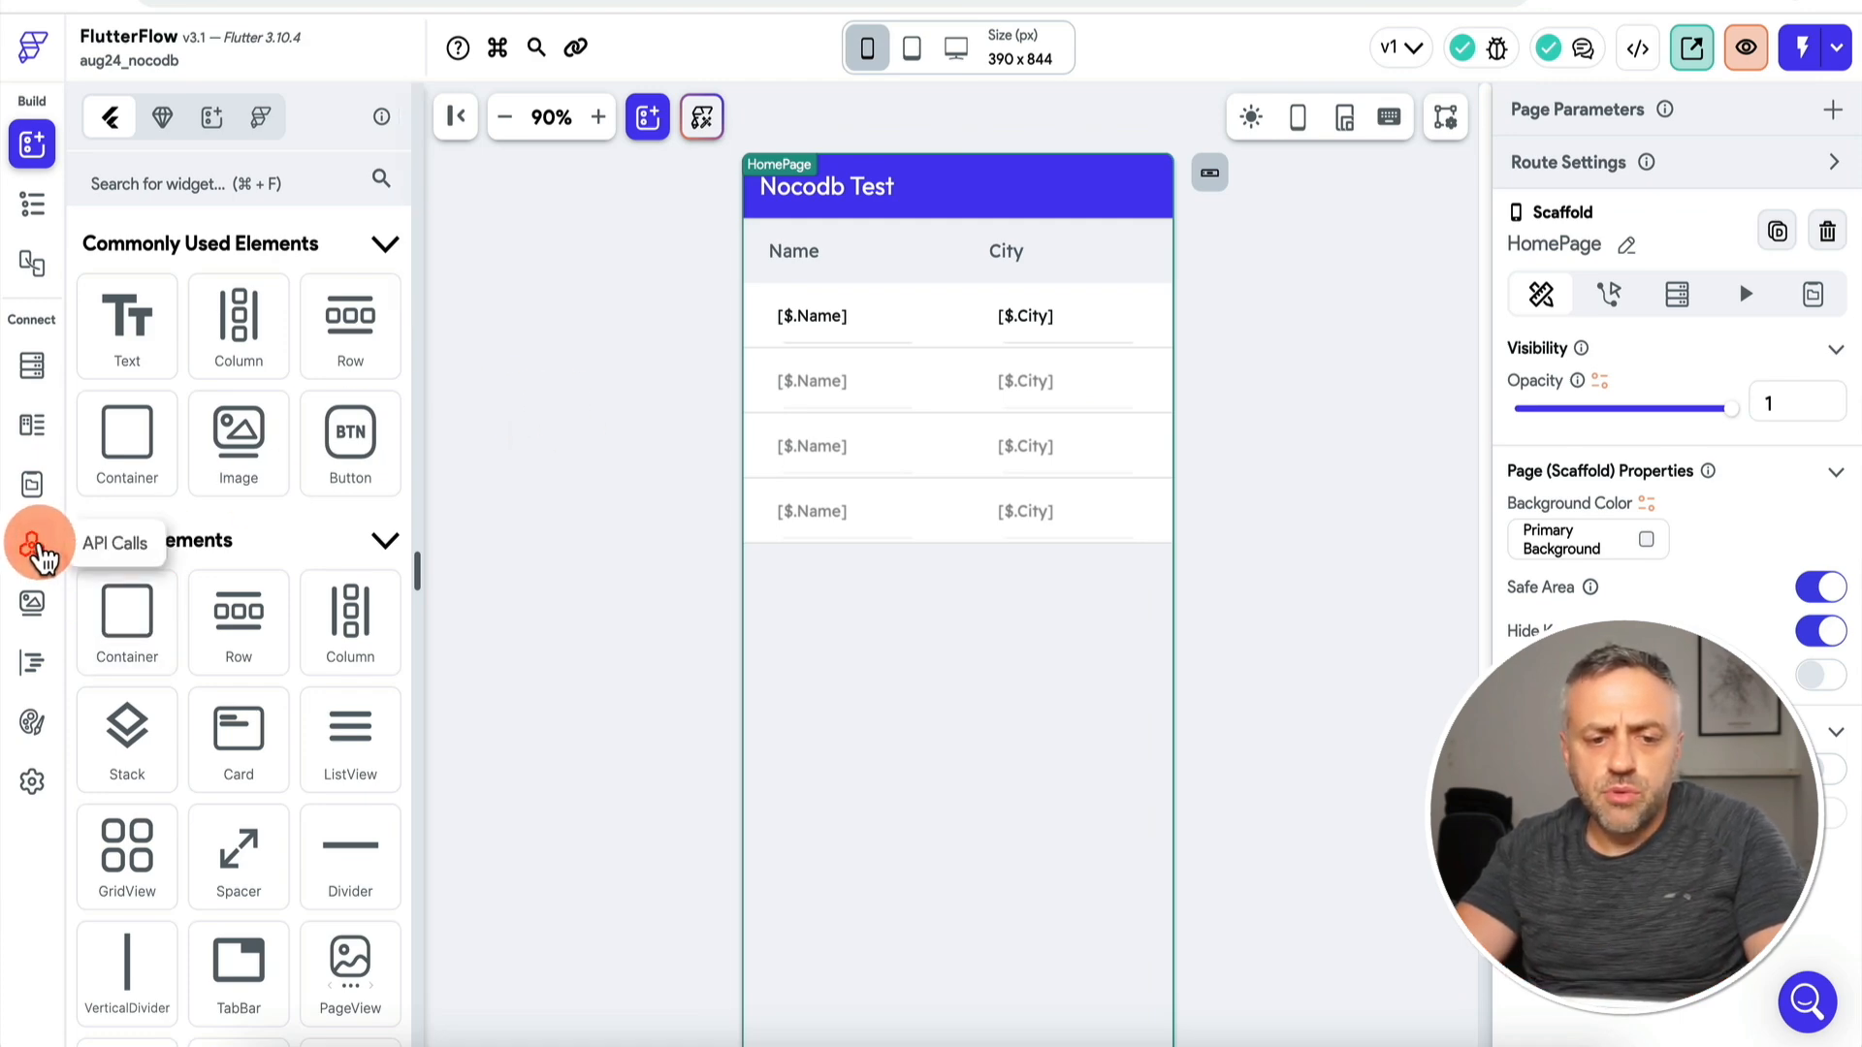
Step: Open the API calls in FlutterFlow, and look up the GET Sheet-1 list endpoint in NocoDB's prj1 Swagger documentation
click(38, 553)
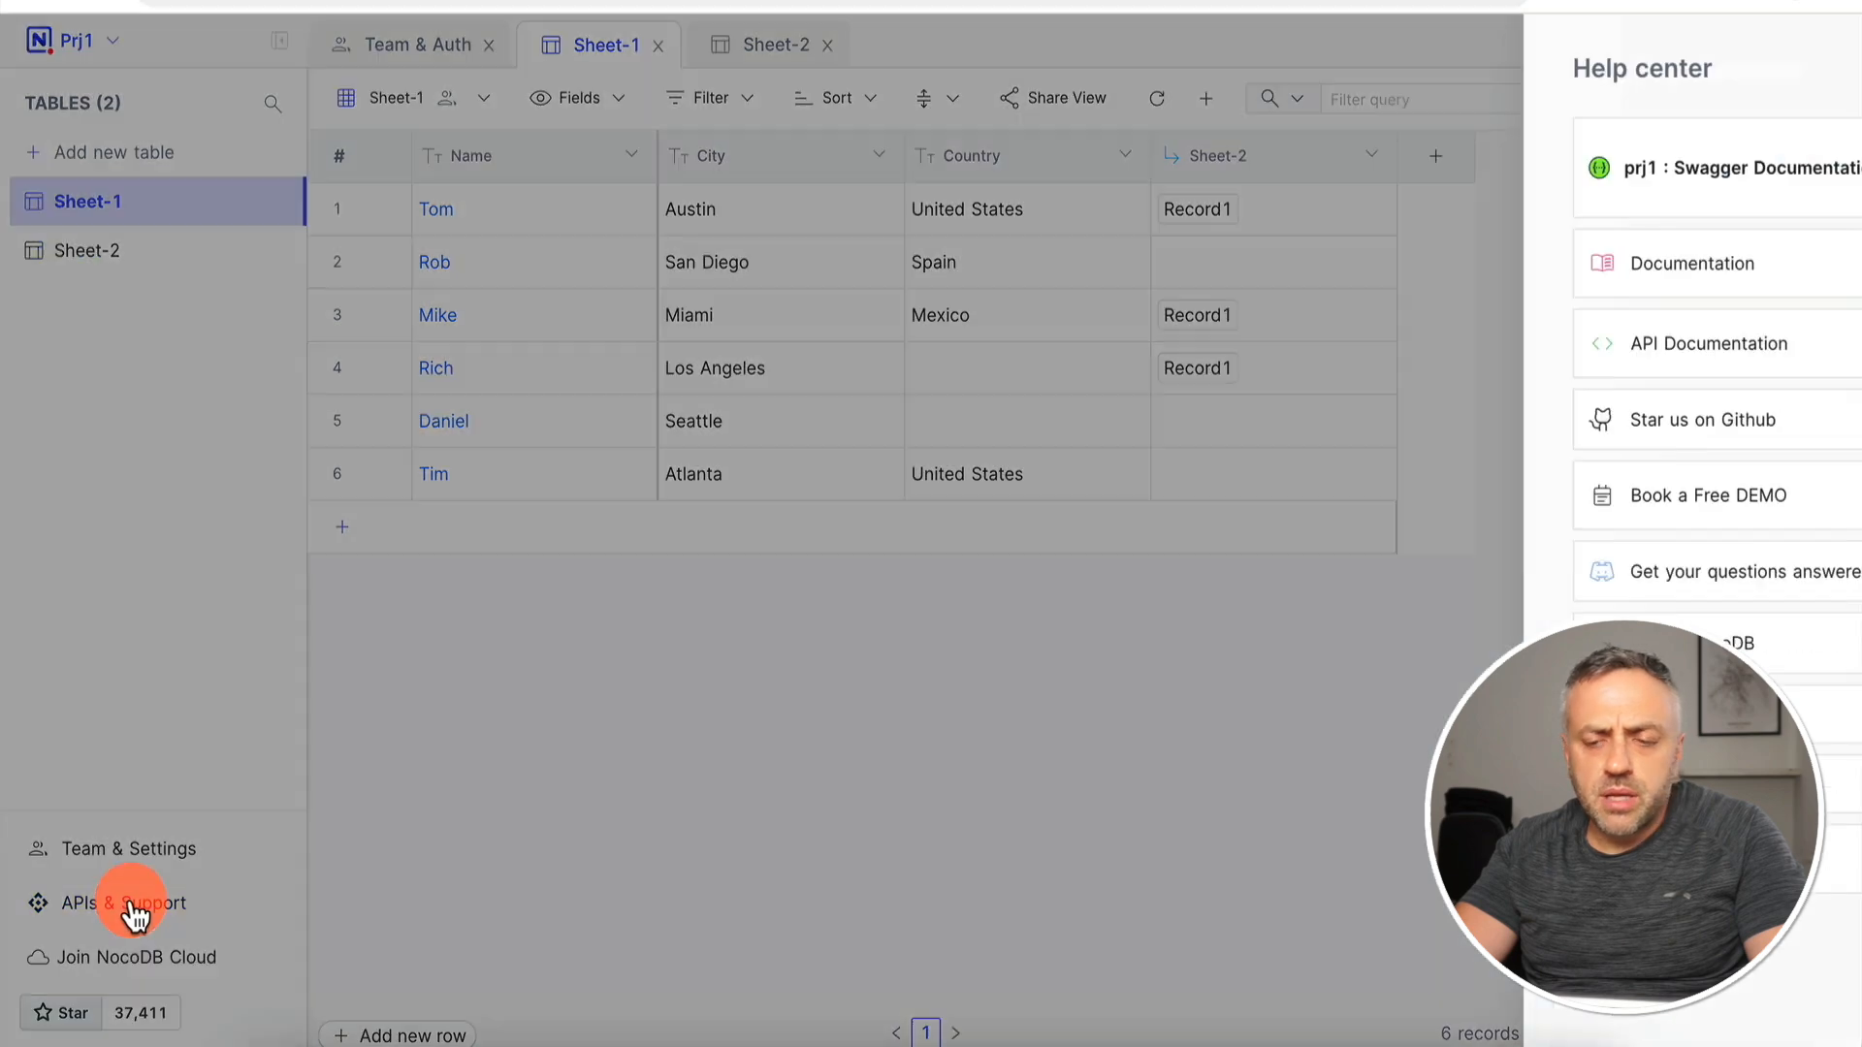
click(150, 910)
click(1595, 209)
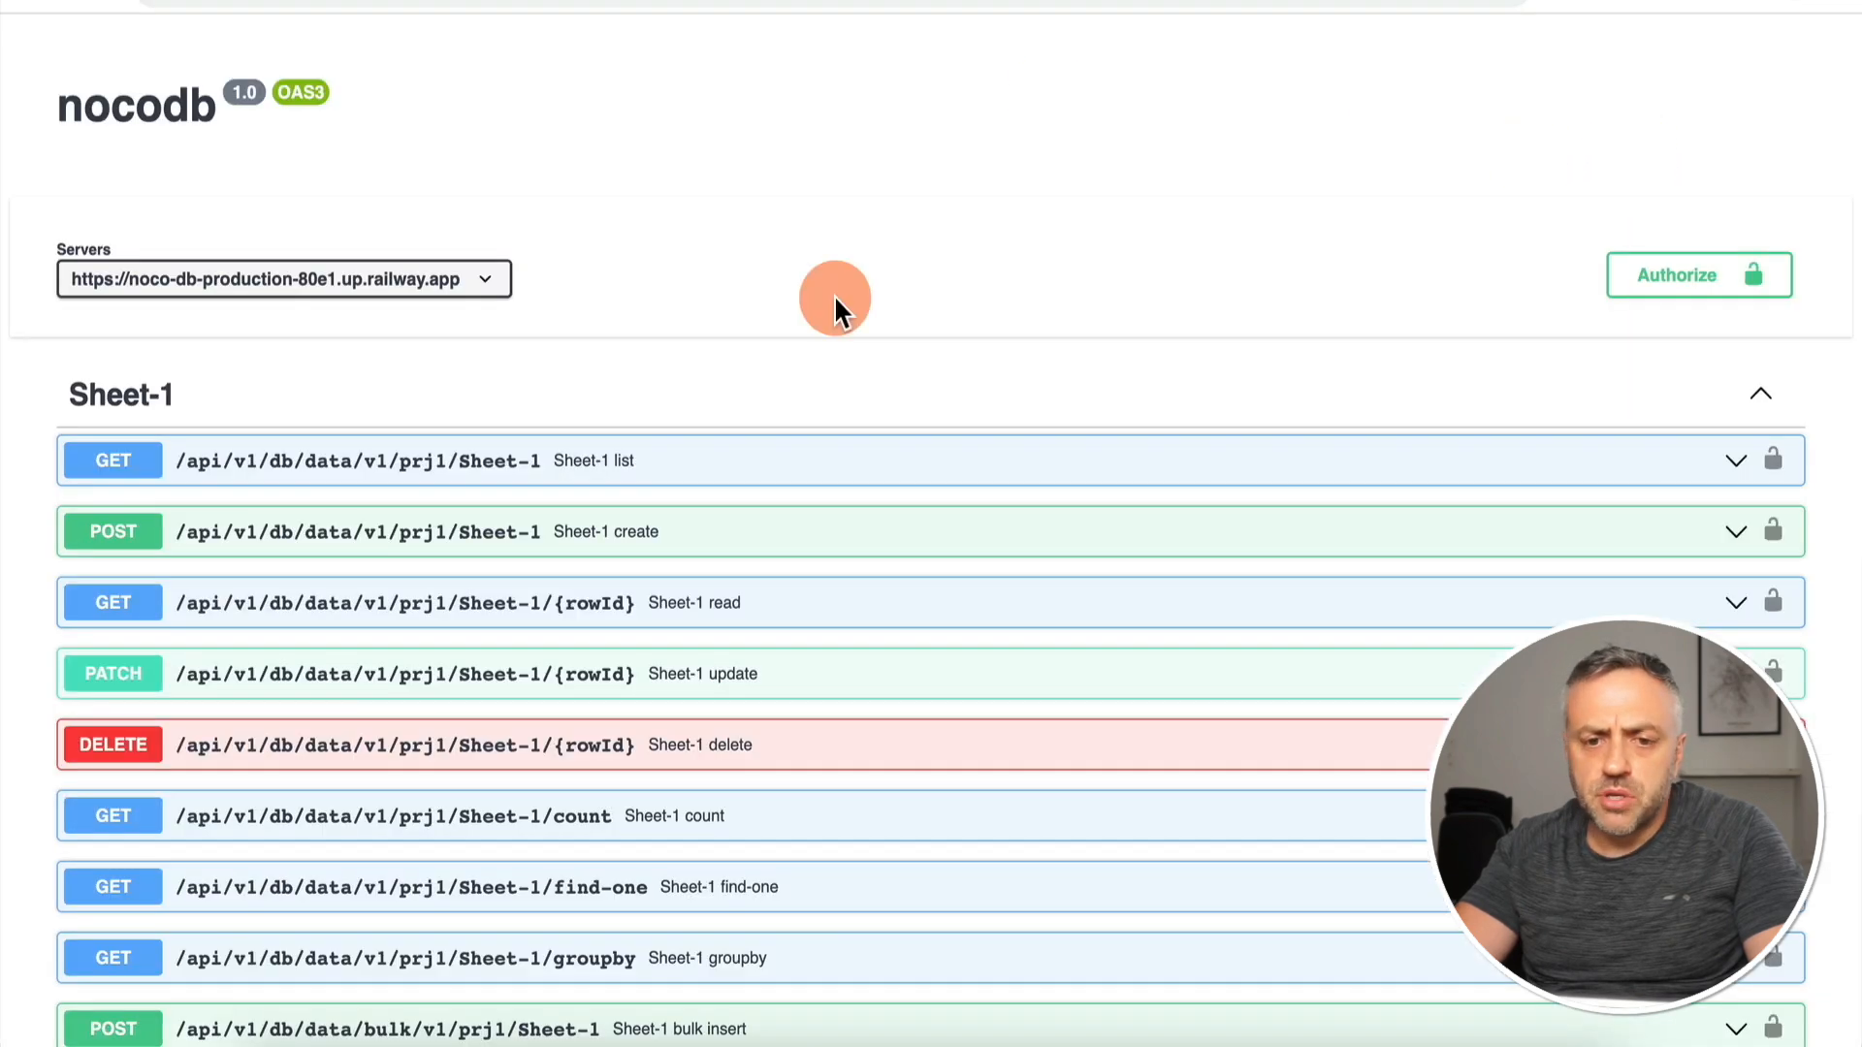
click(562, 462)
scroll(563, 464, down, 2)
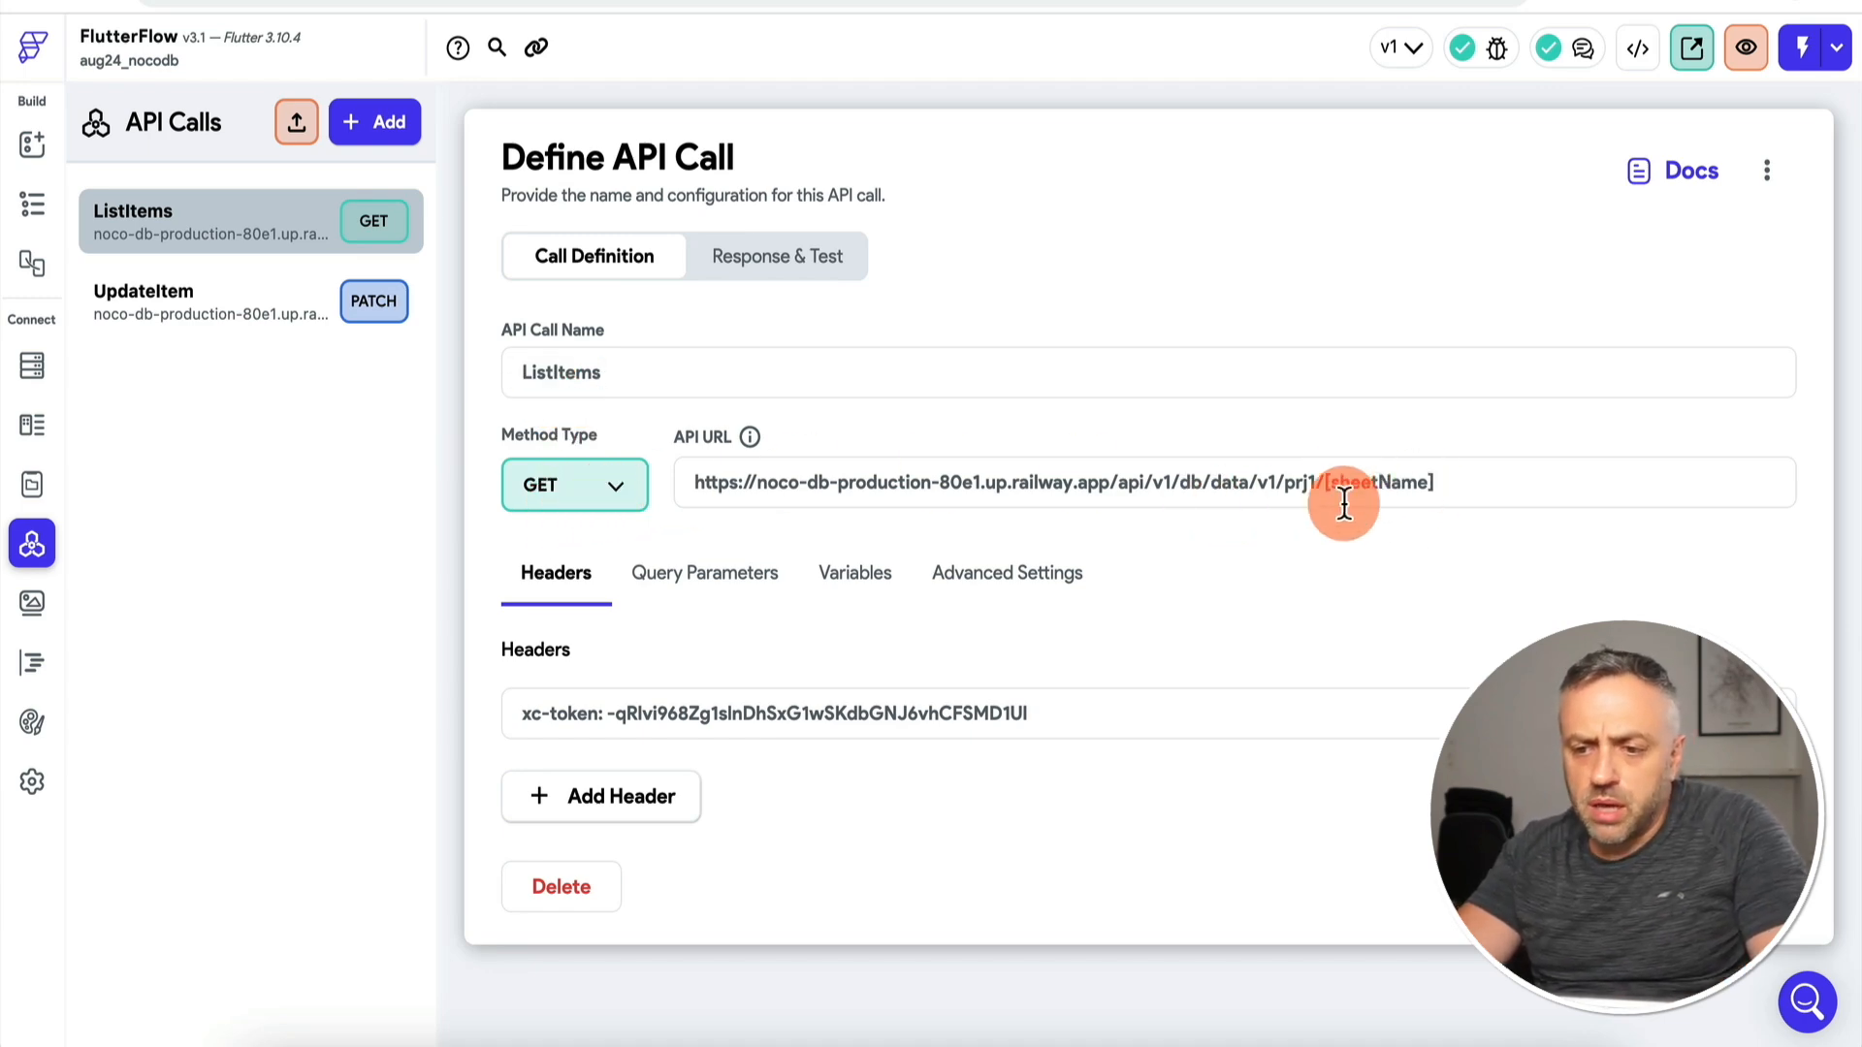
Step: Examine the variables of the ListItems call, and the definition and variables of the UpdateItem call in FlutterFlow
click(853, 581)
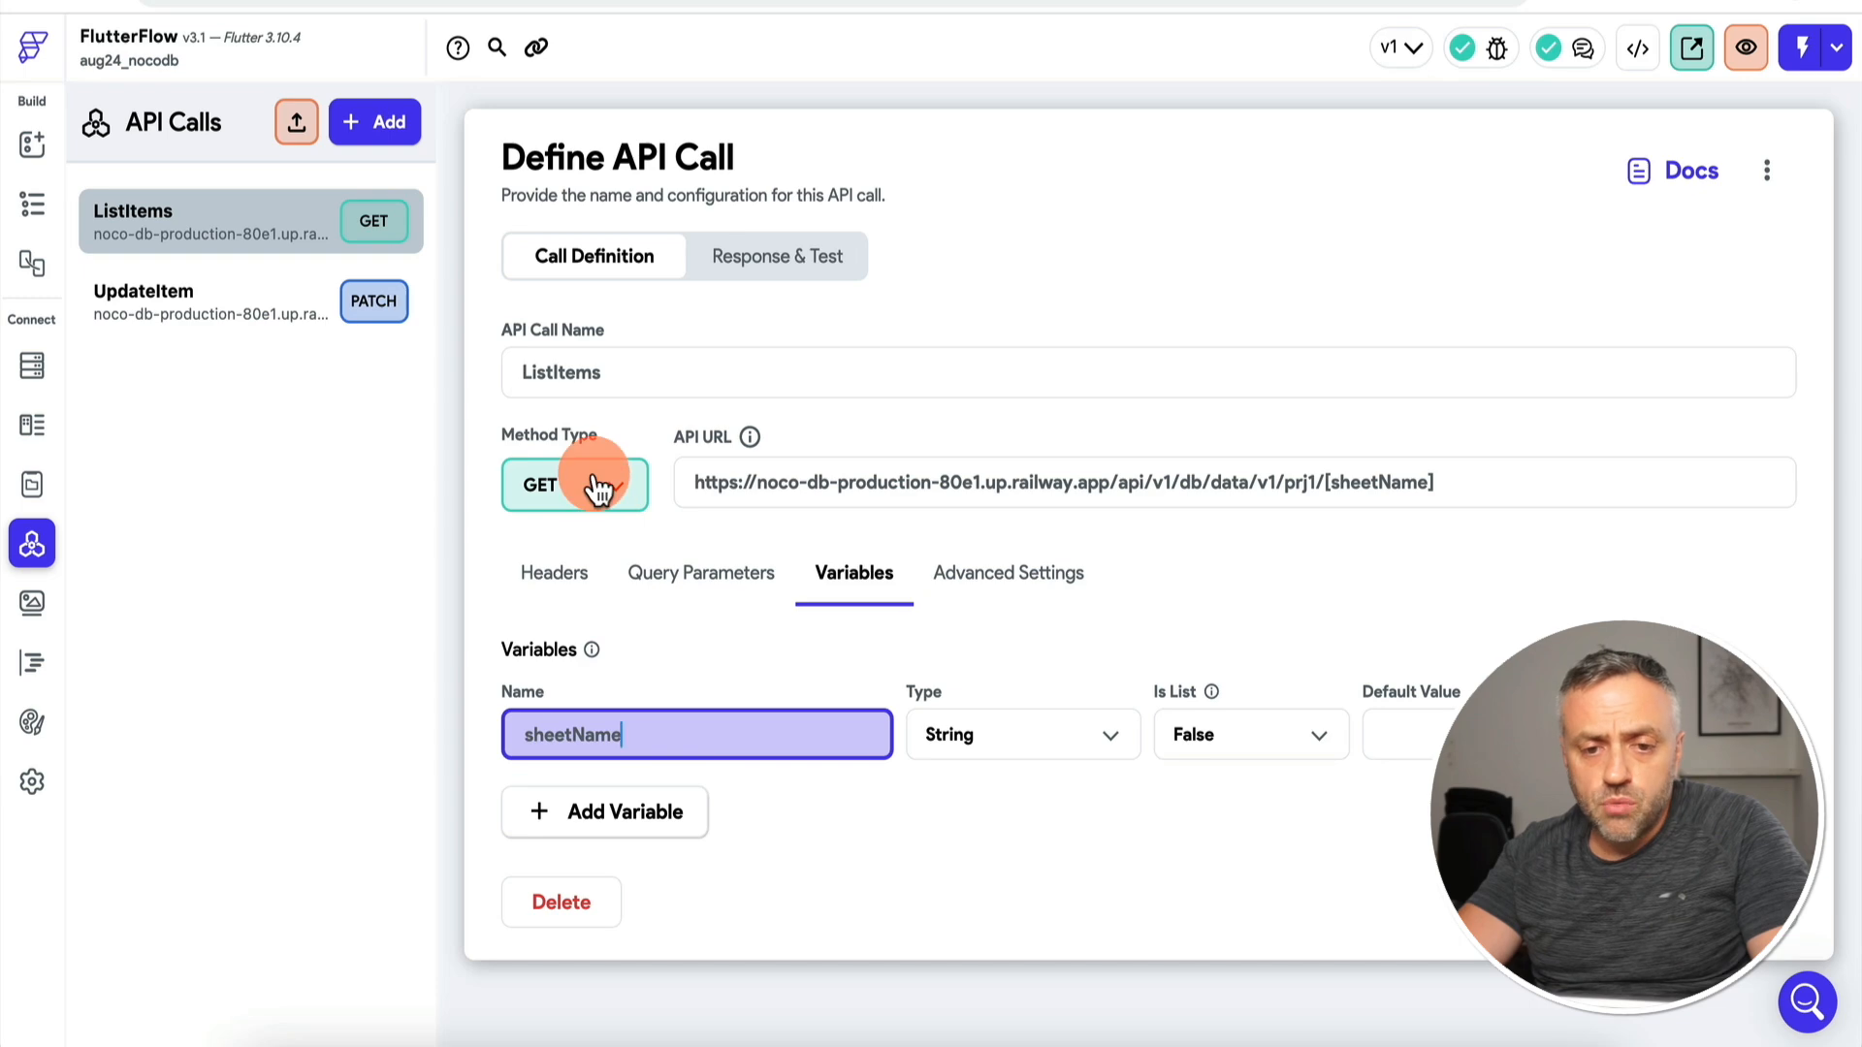
click(208, 302)
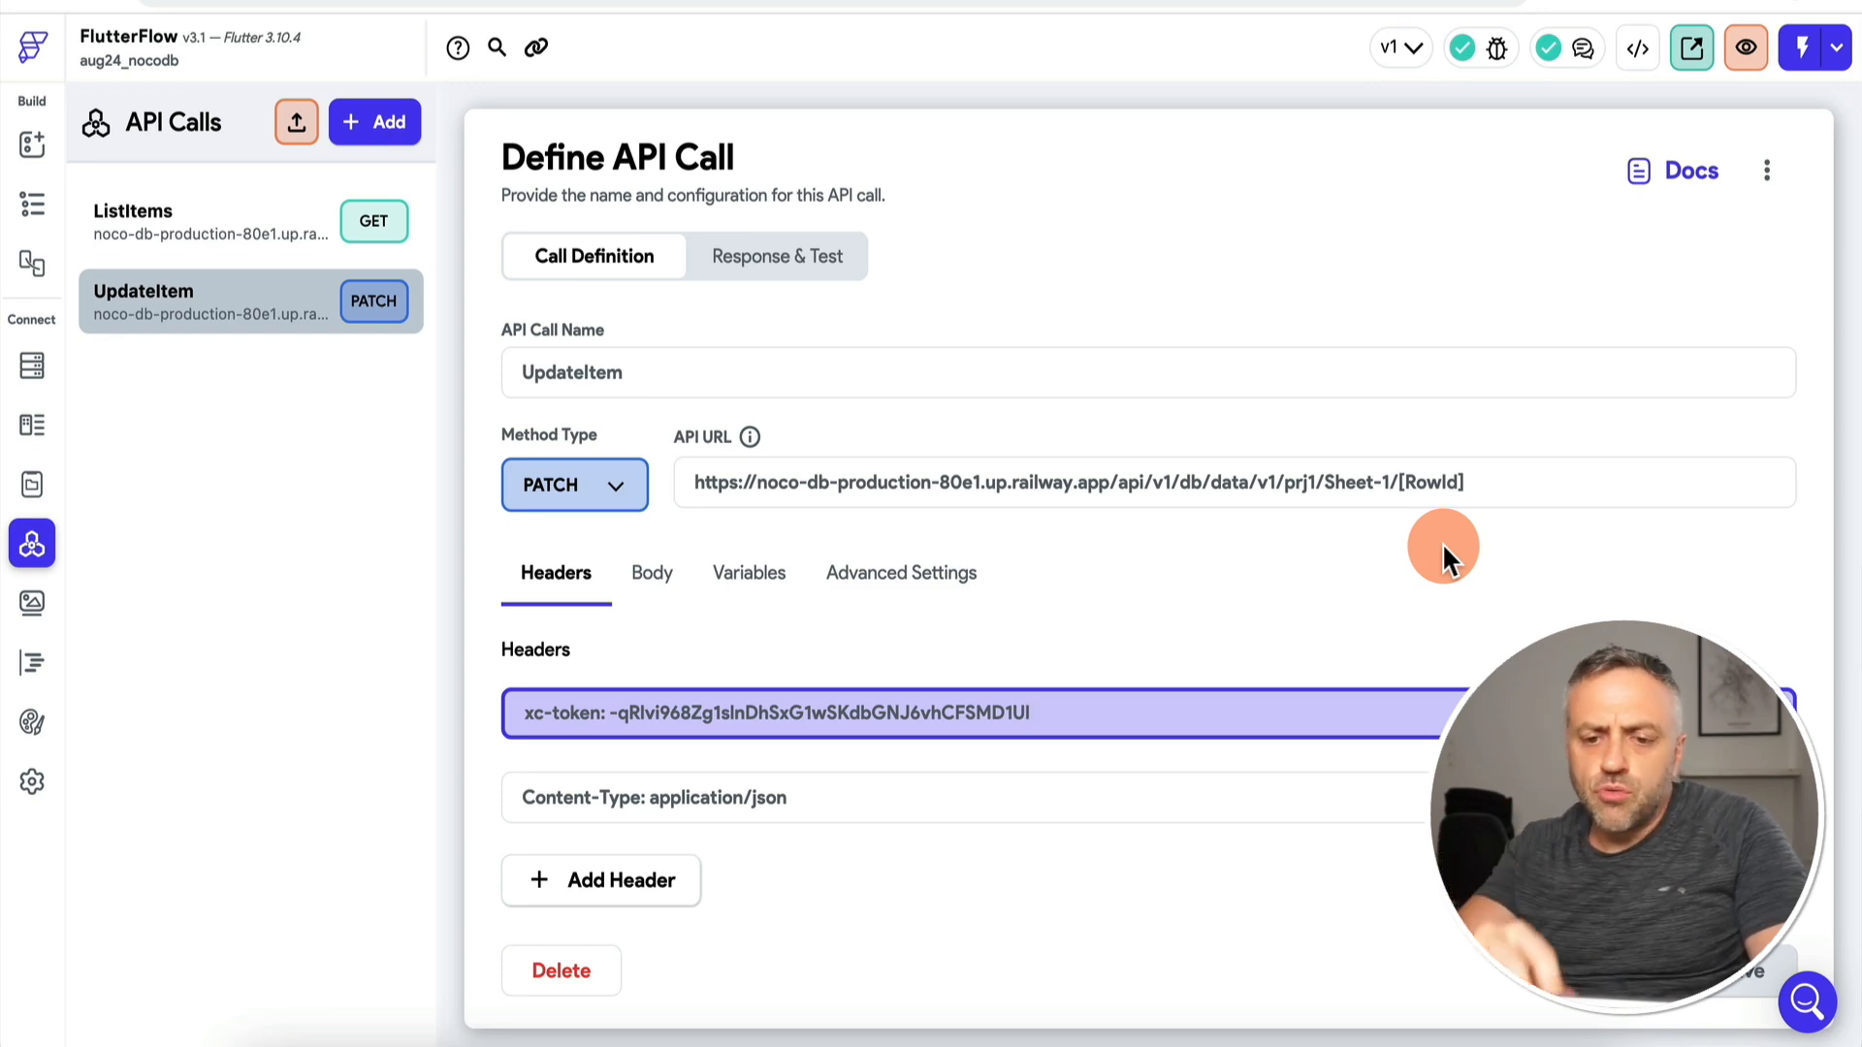
click(735, 582)
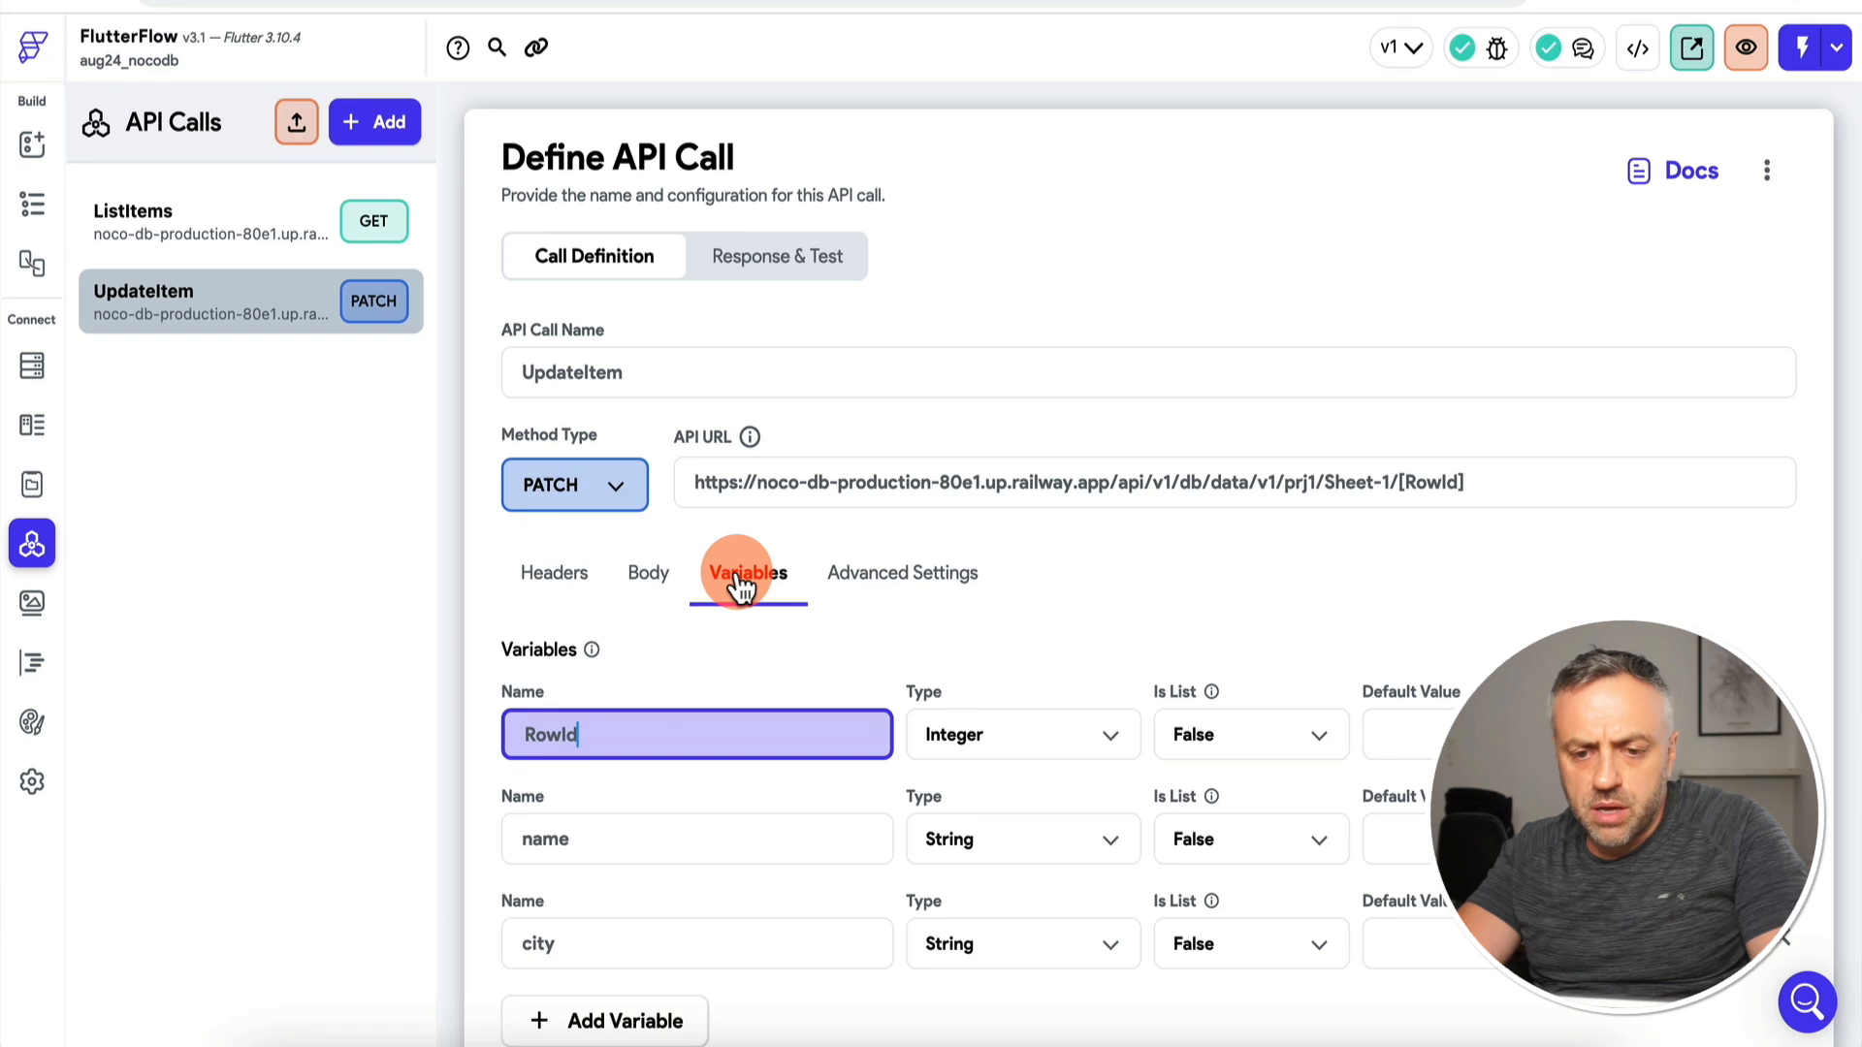
scroll(652, 673, down, 2)
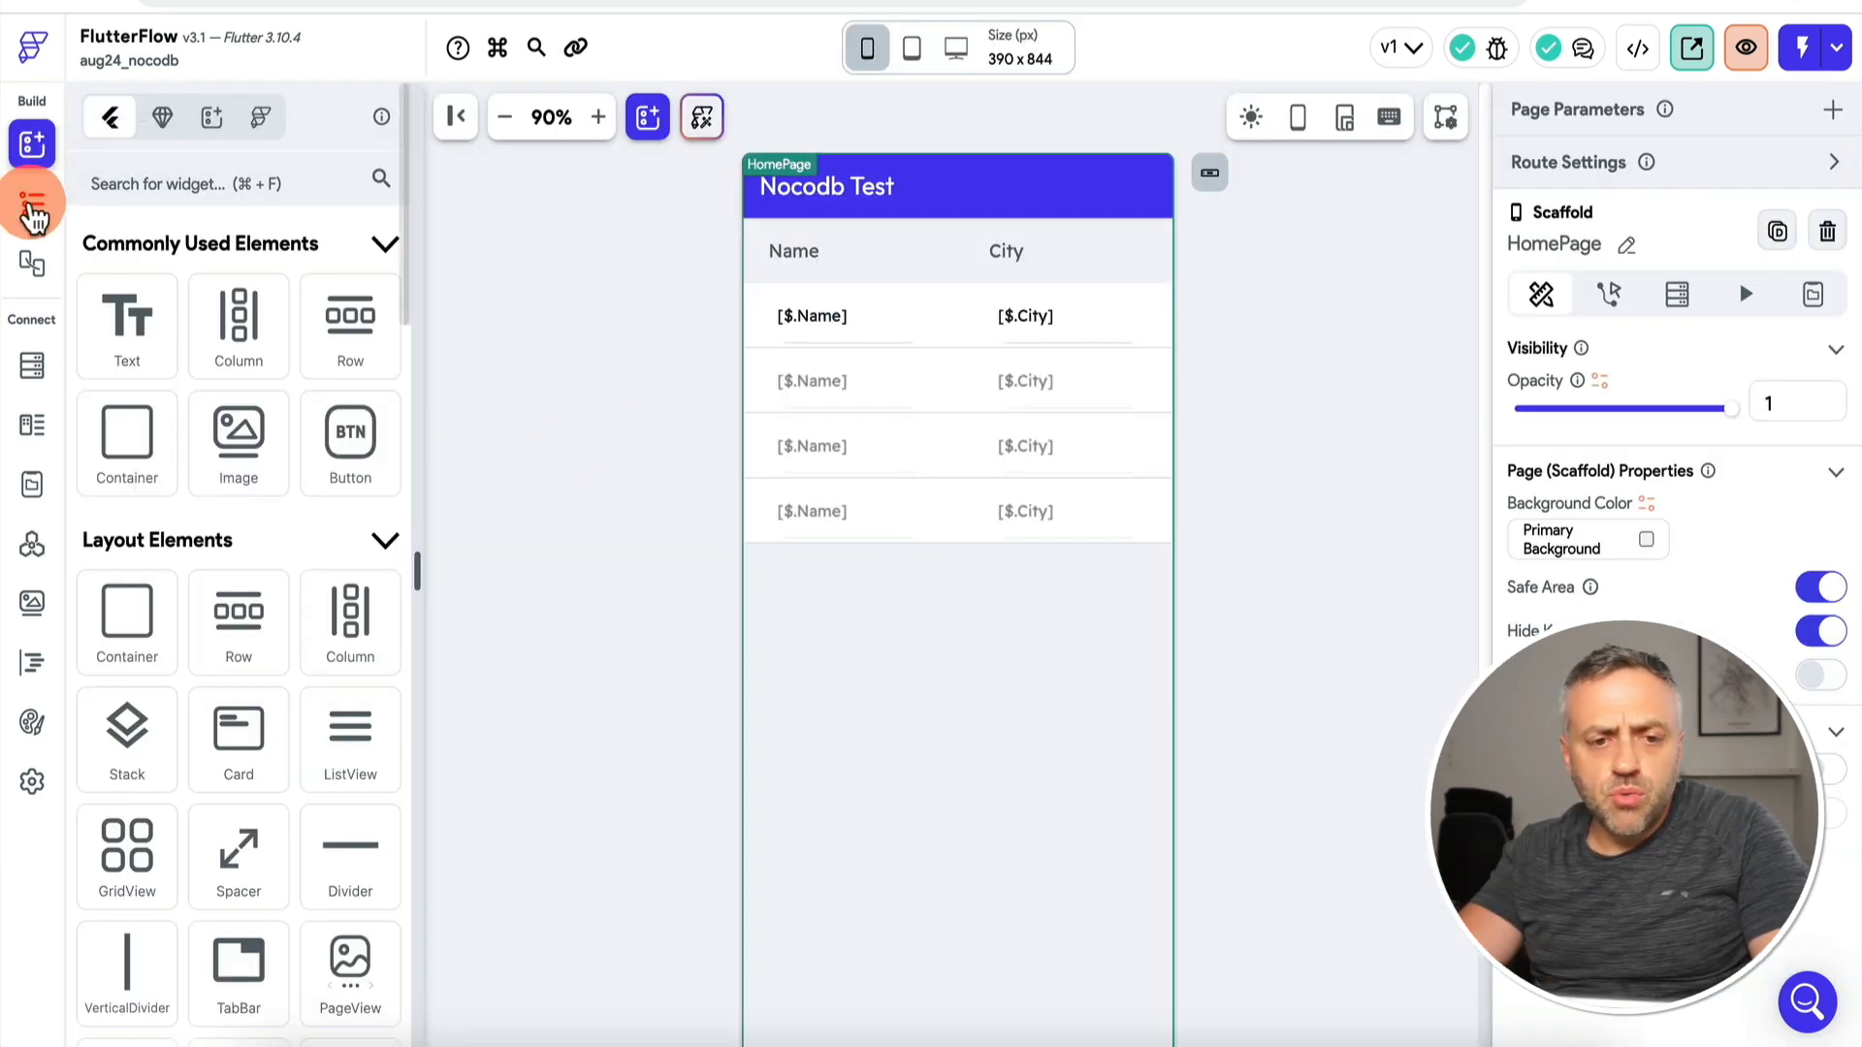
Step: Examine the HomePage DataTable's ListItems backend query with its sheetName variable, and the variable that generates its children
click(32, 204)
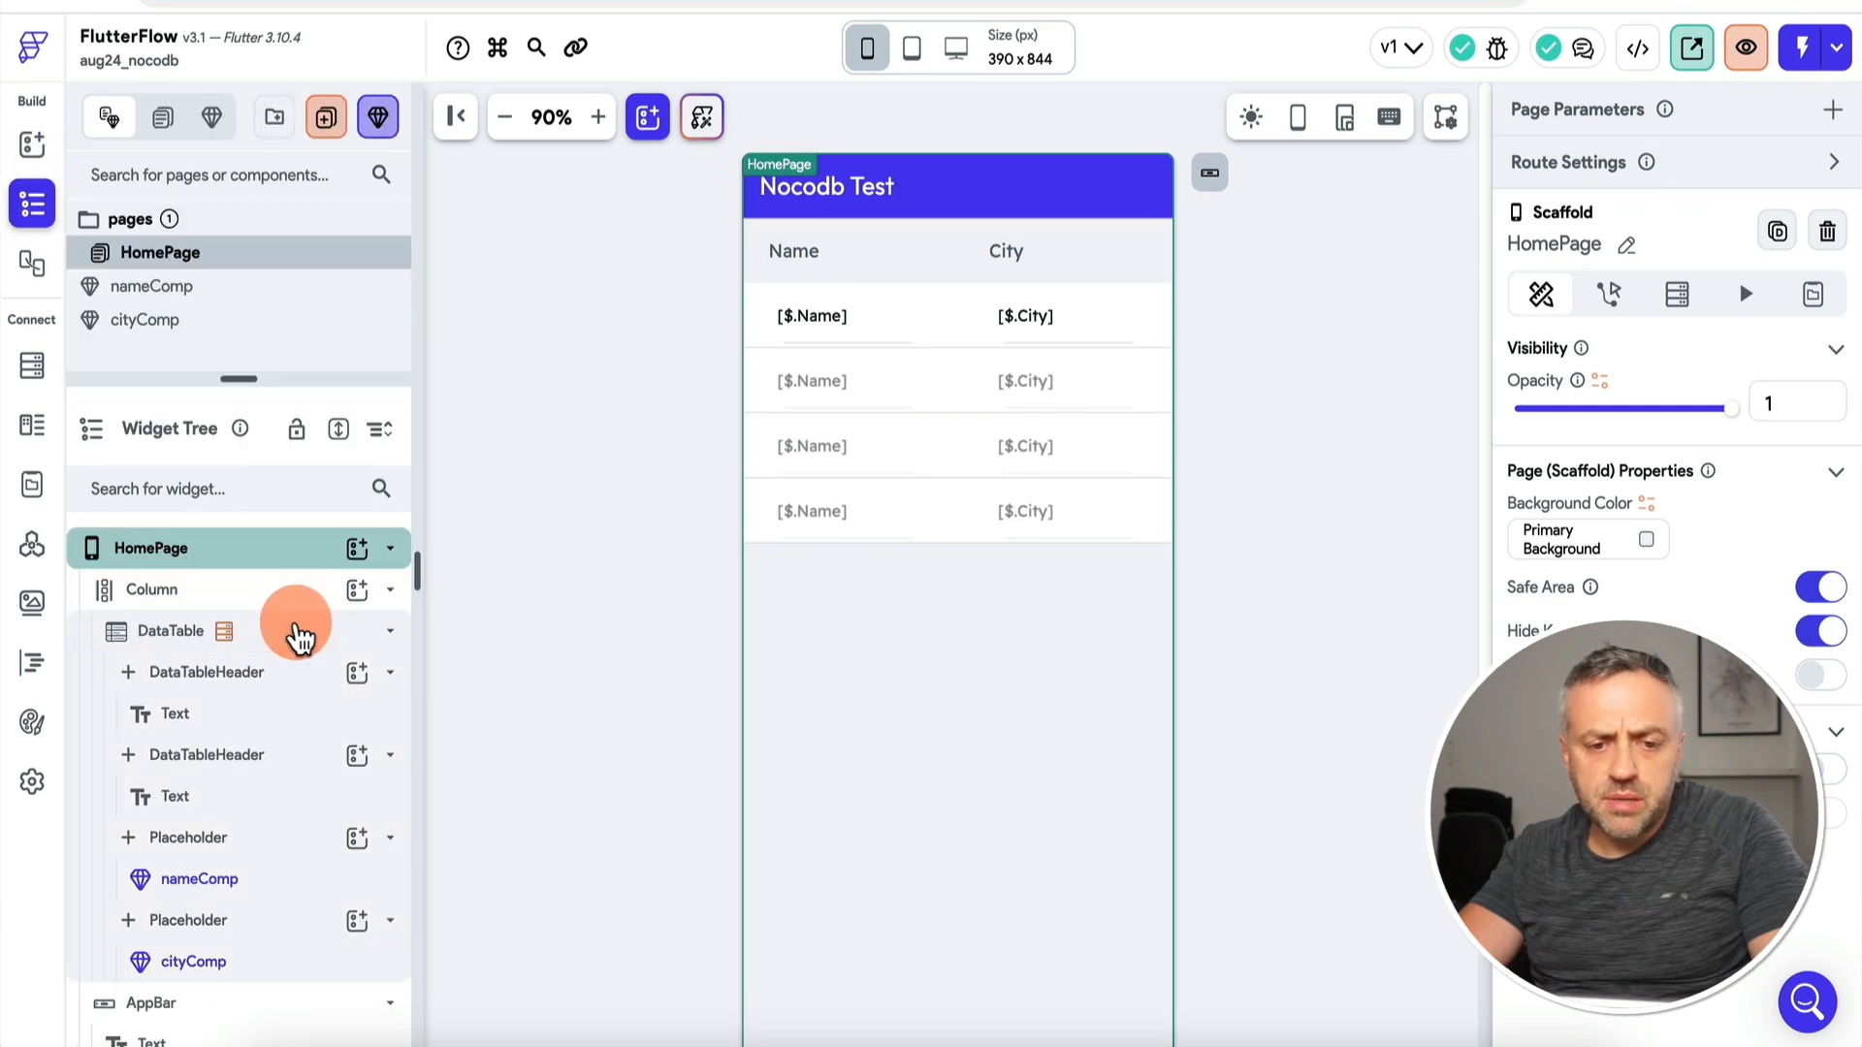
click(276, 633)
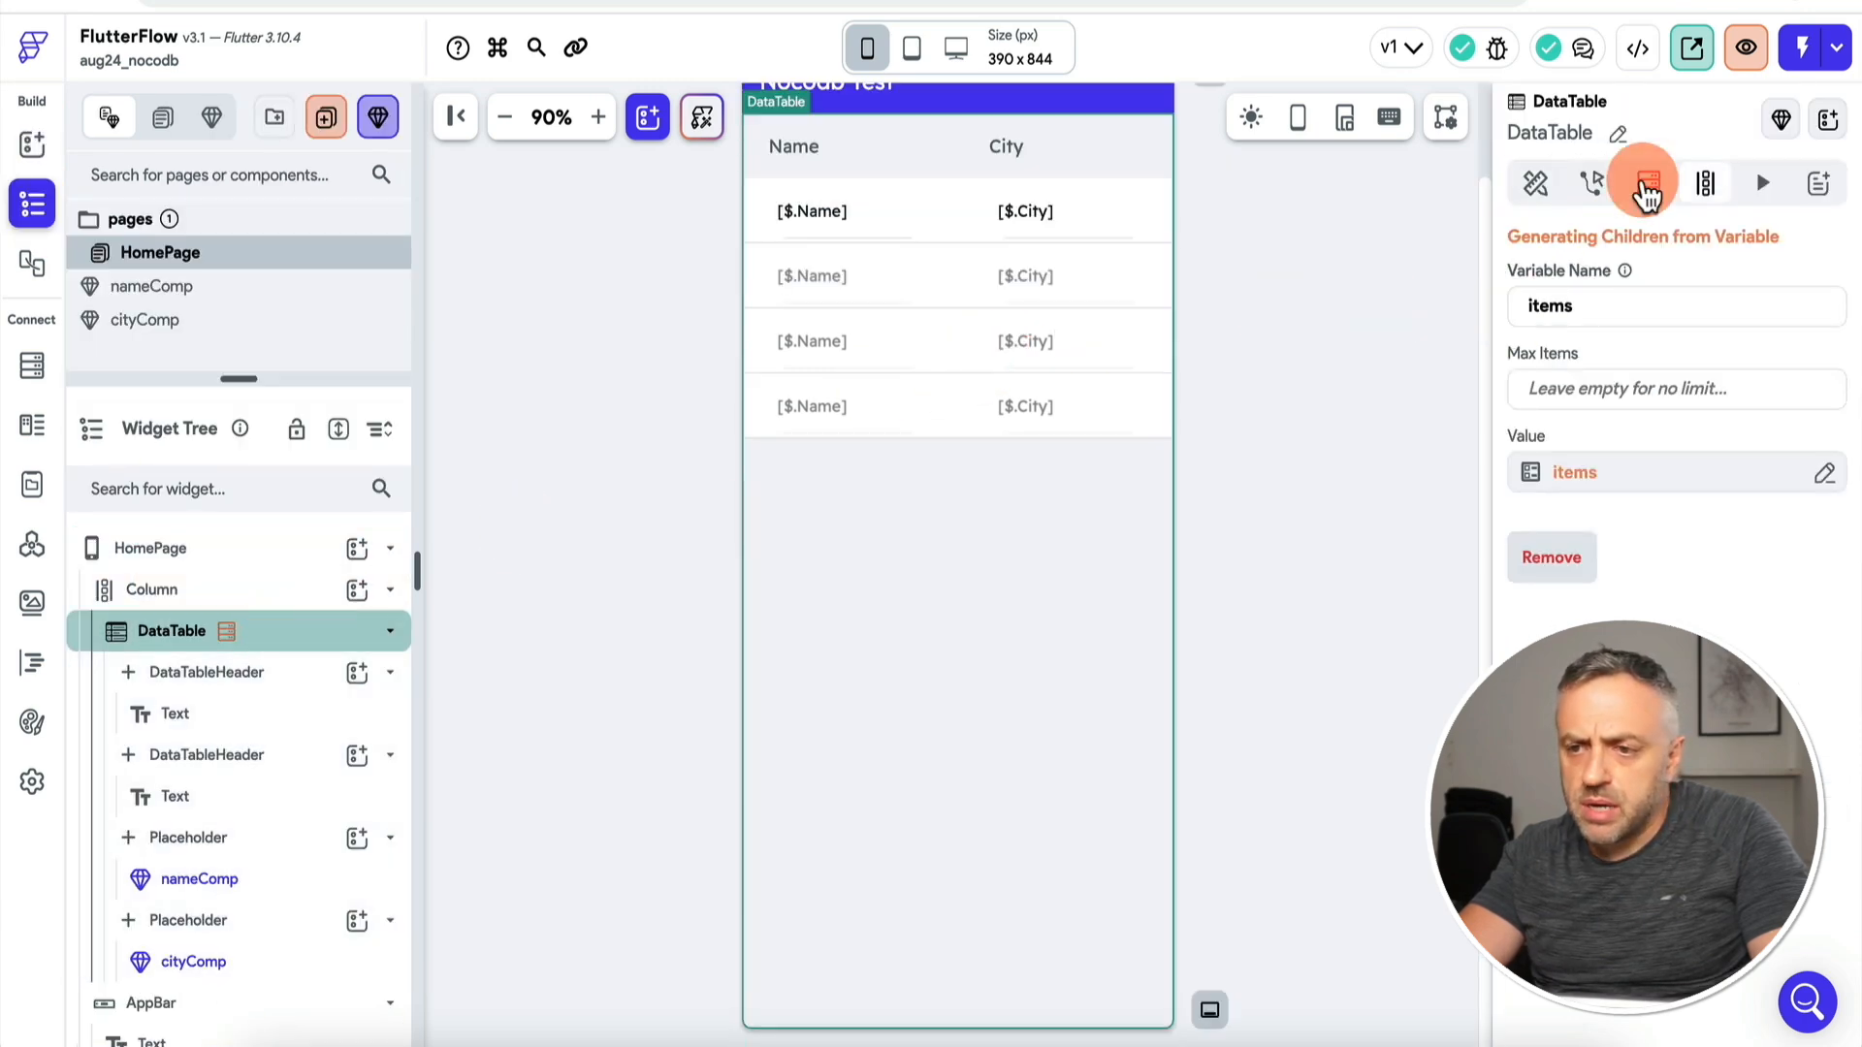
click(1649, 182)
click(1695, 254)
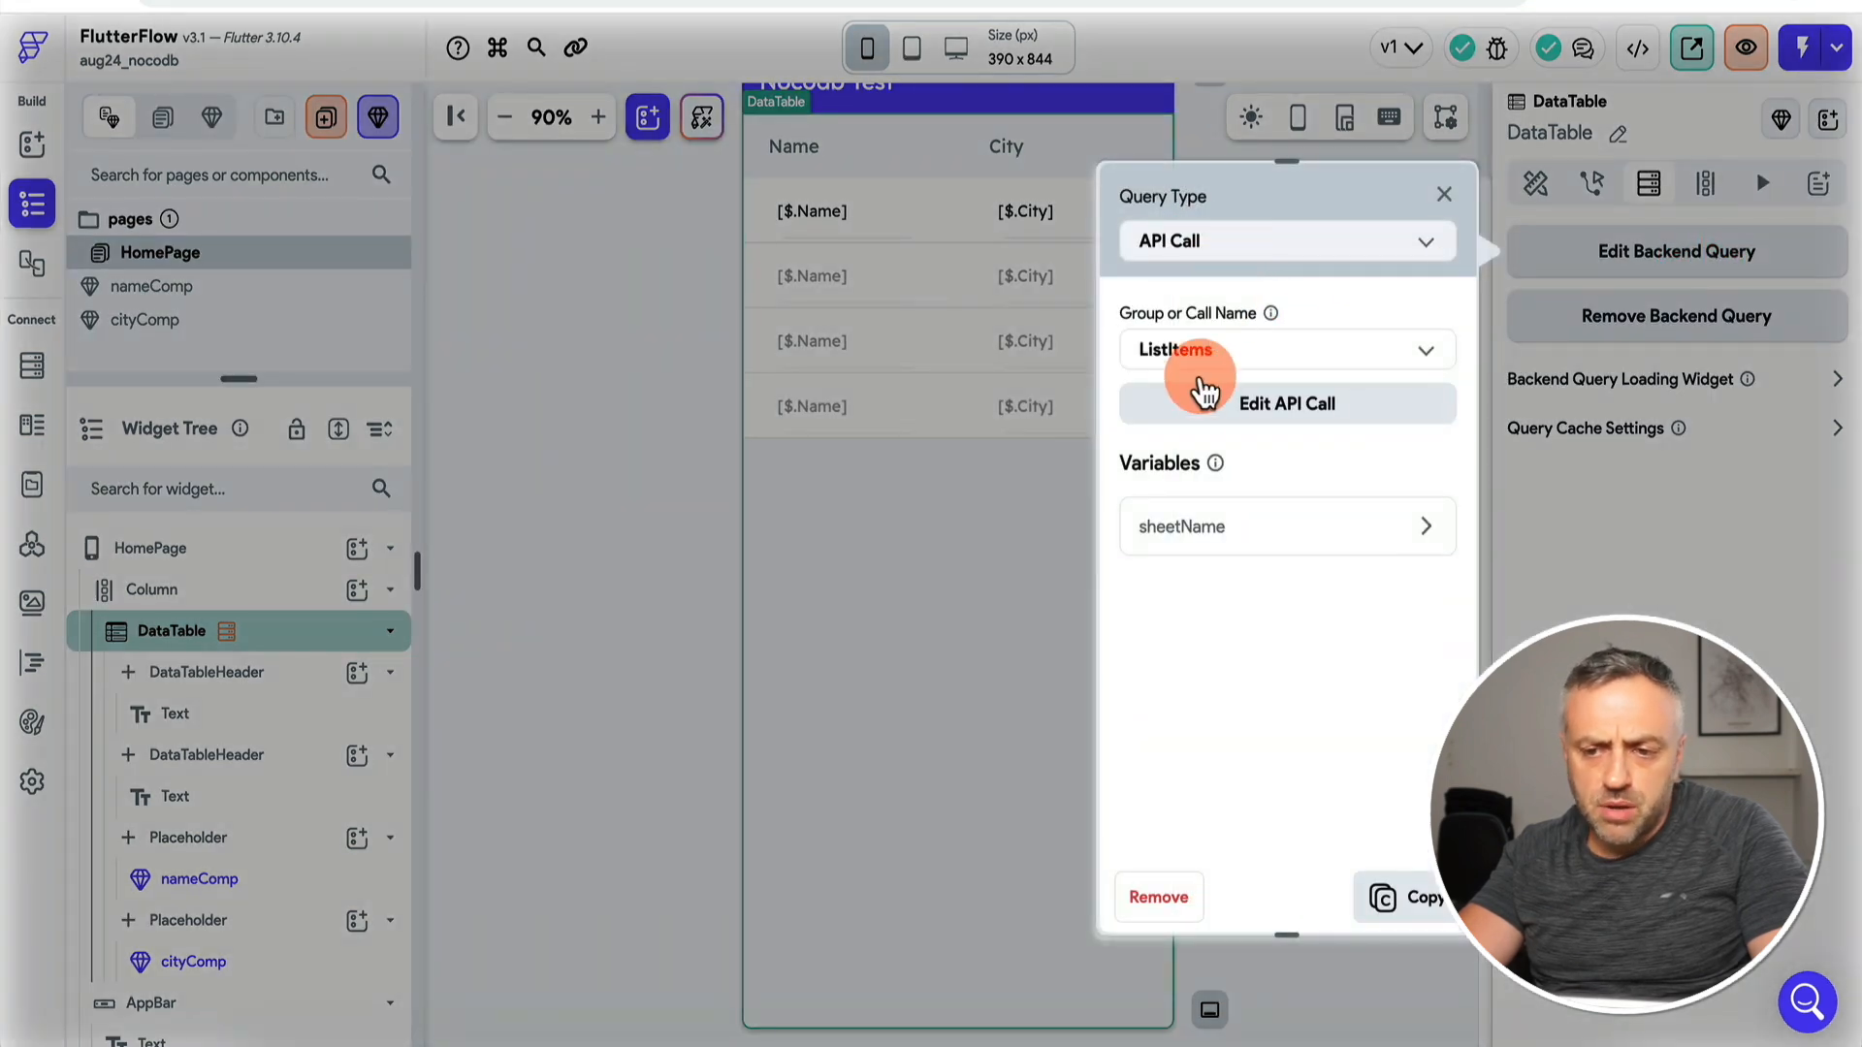
click(1207, 528)
click(1230, 715)
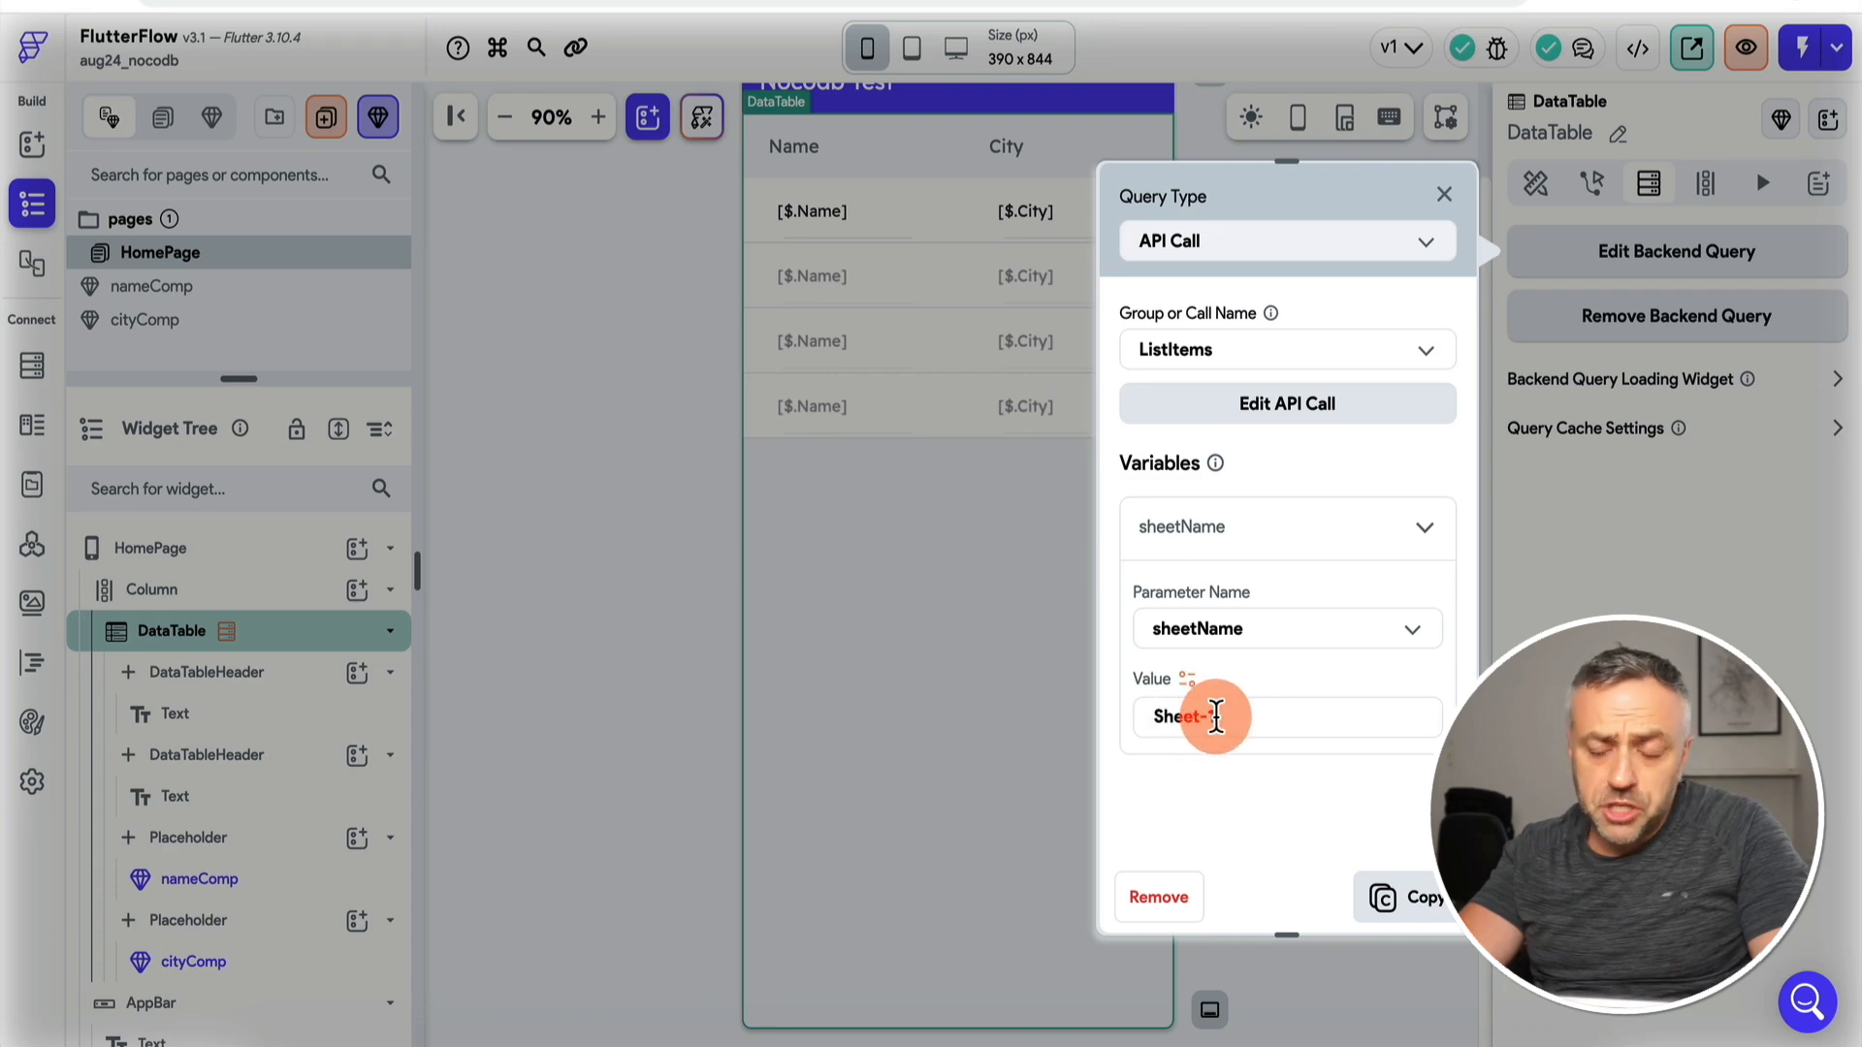
click(1444, 196)
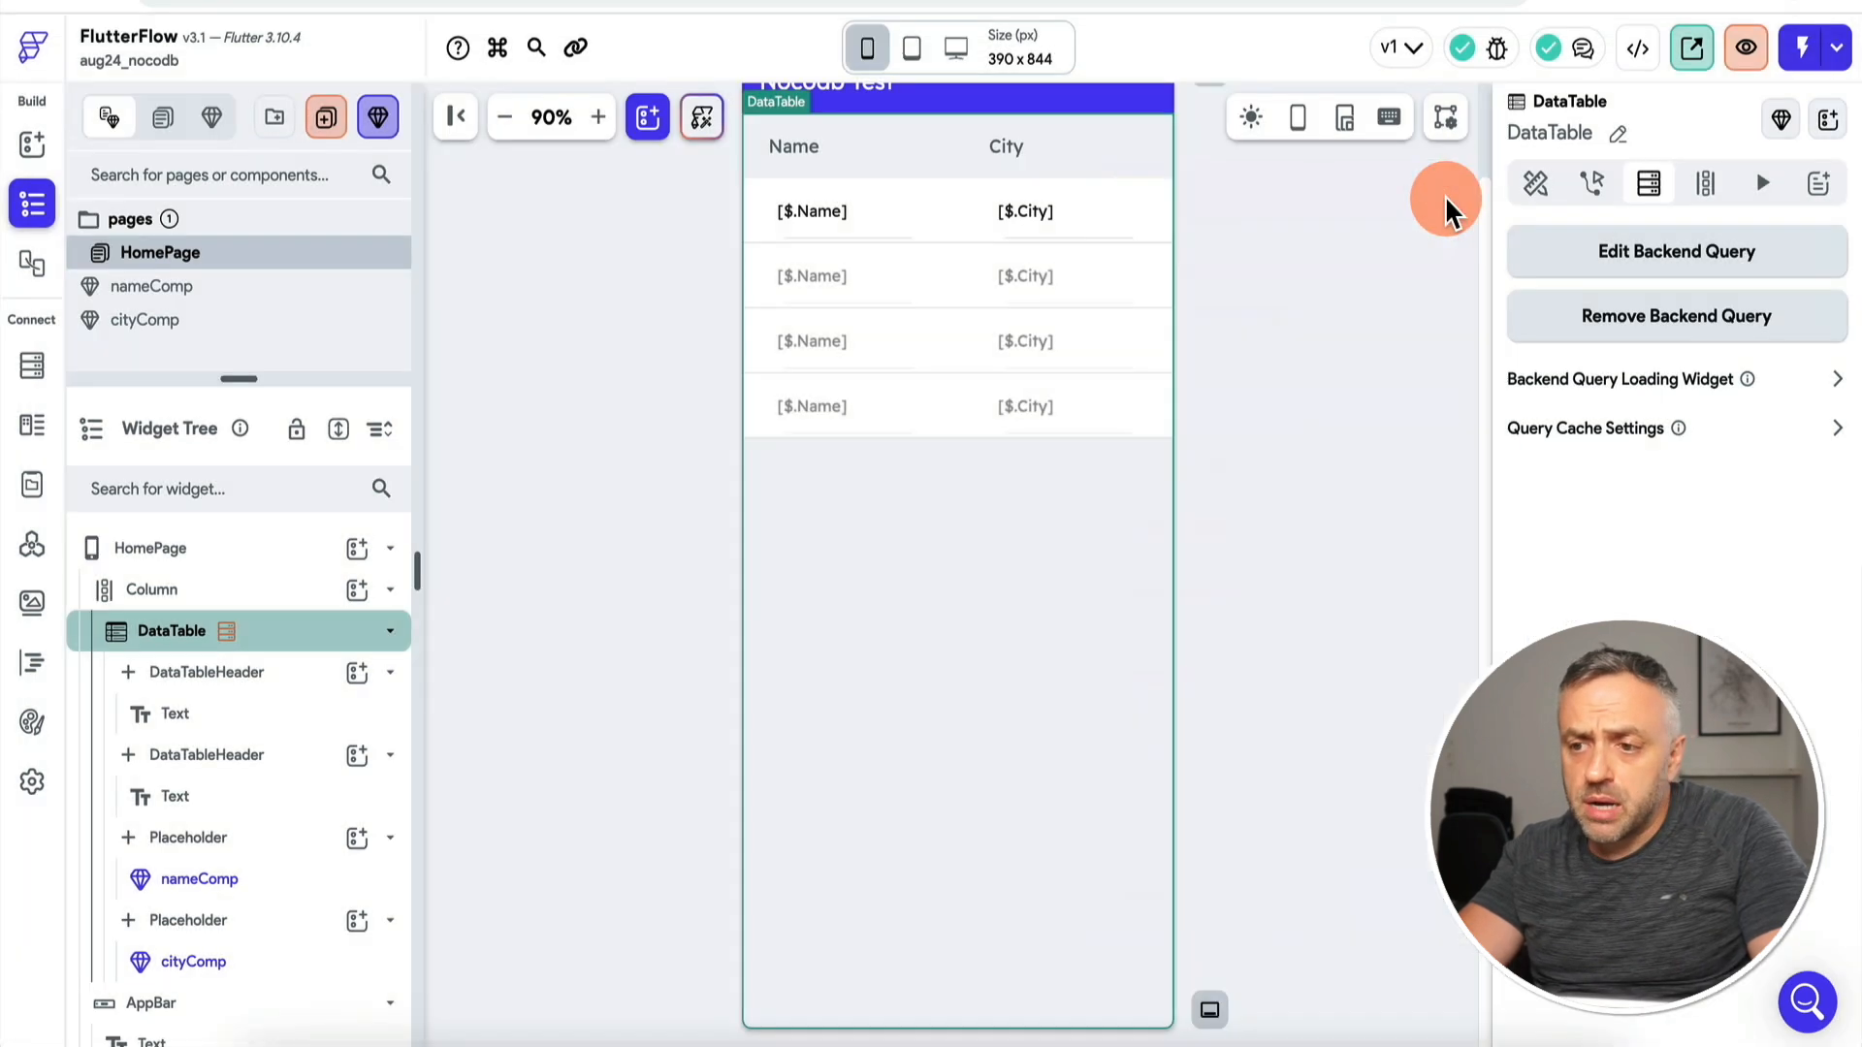
click(1703, 186)
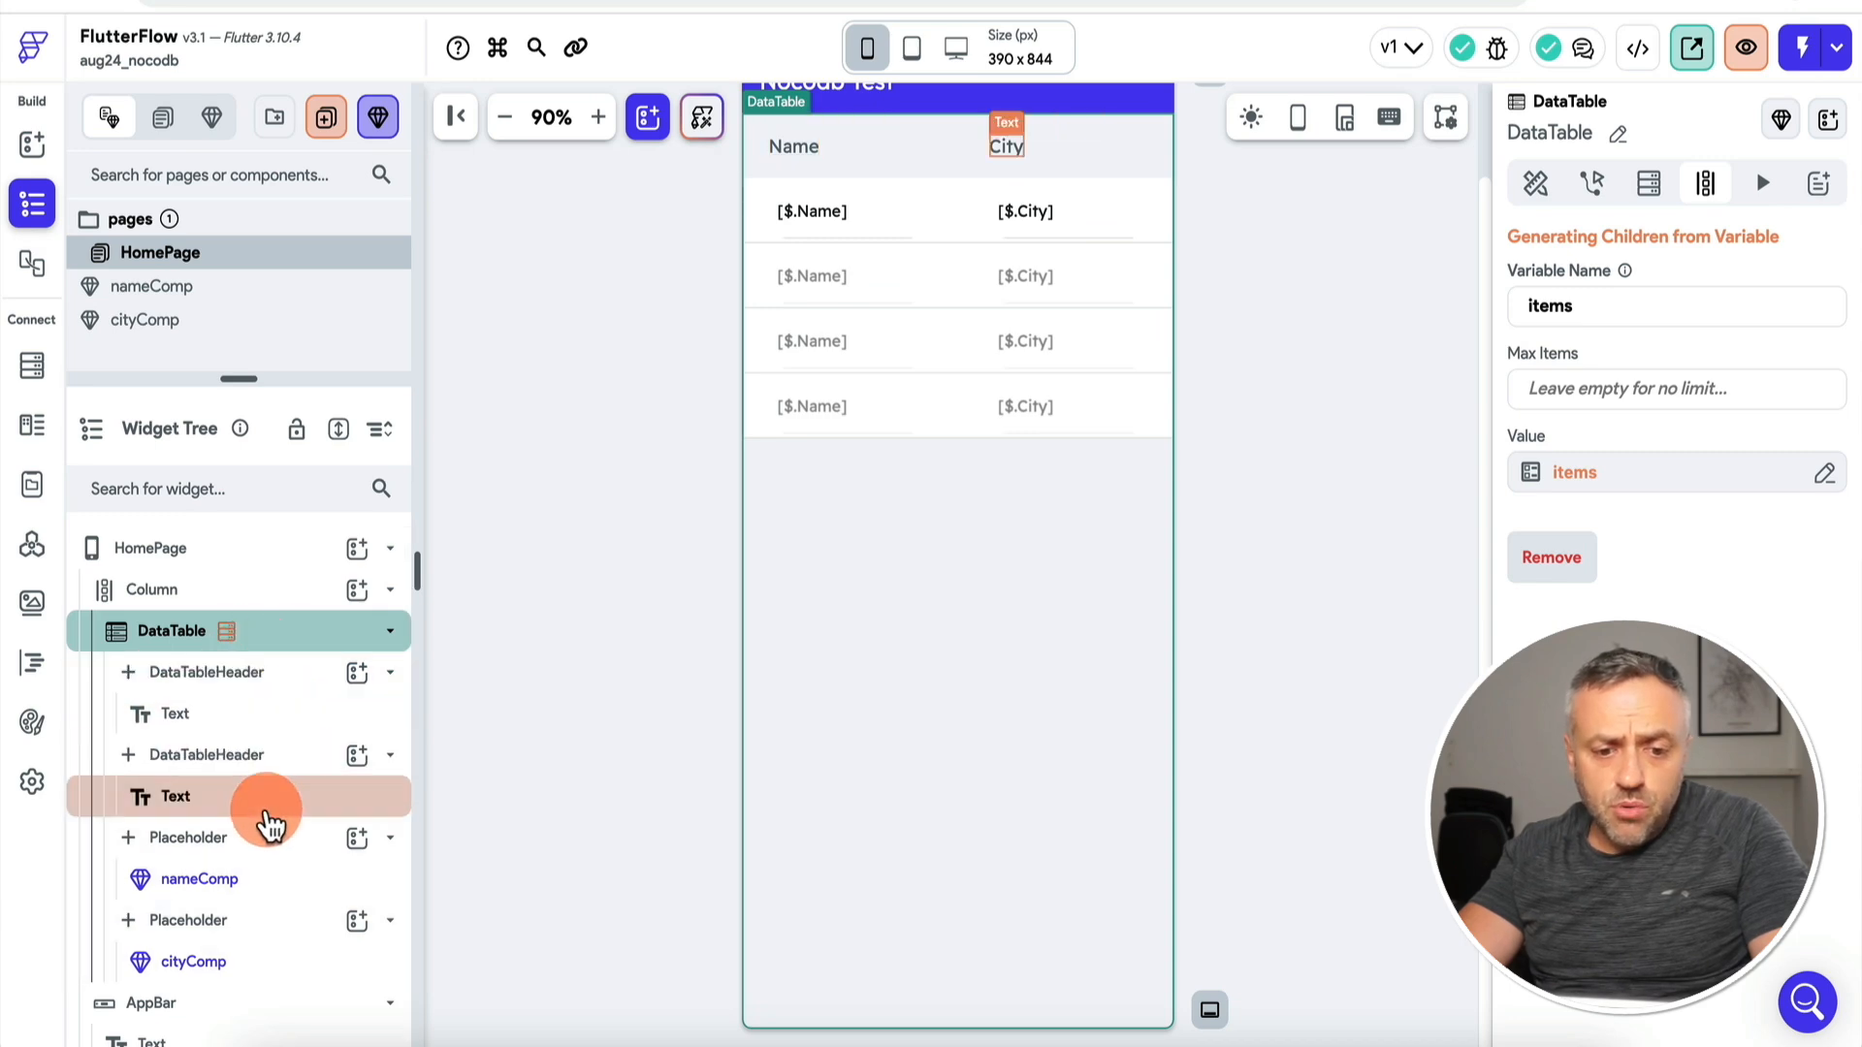
Step: Inspect the nameComp and cityComp components in the table's first row, and open nameComp to select its TextField
click(274, 881)
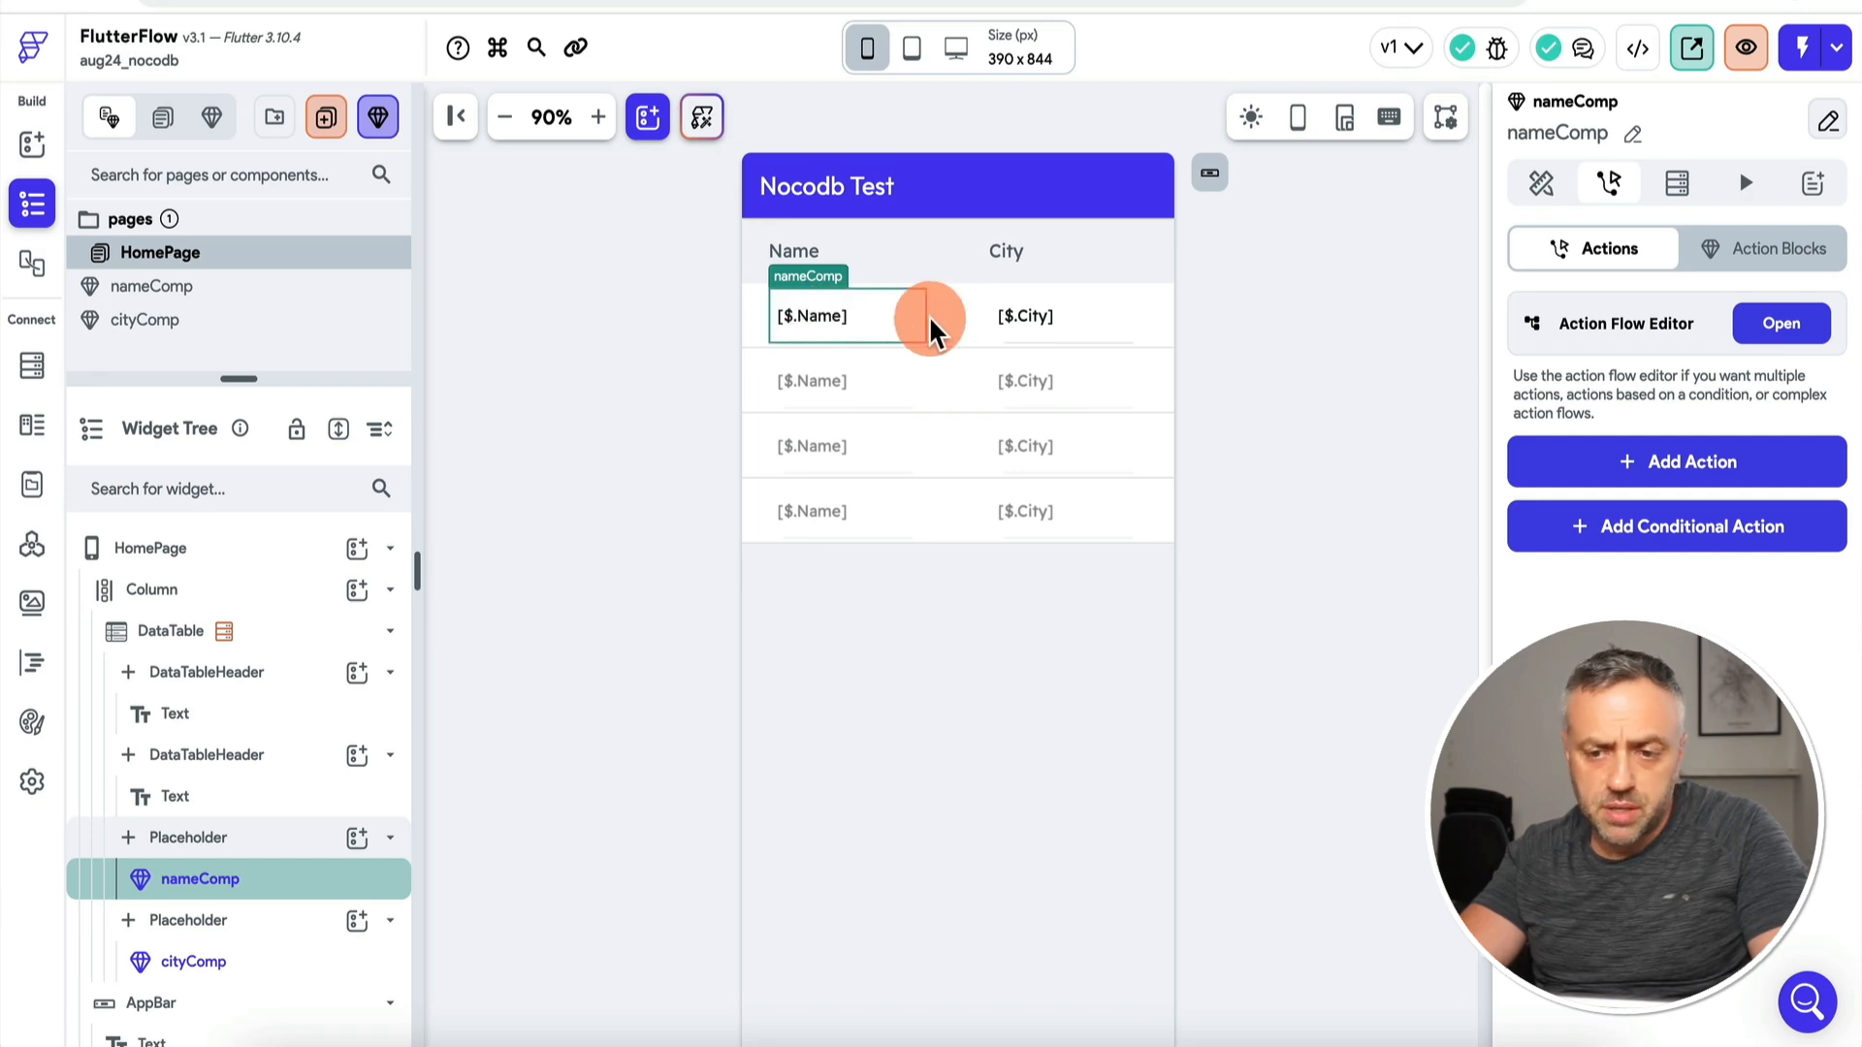
click(1002, 333)
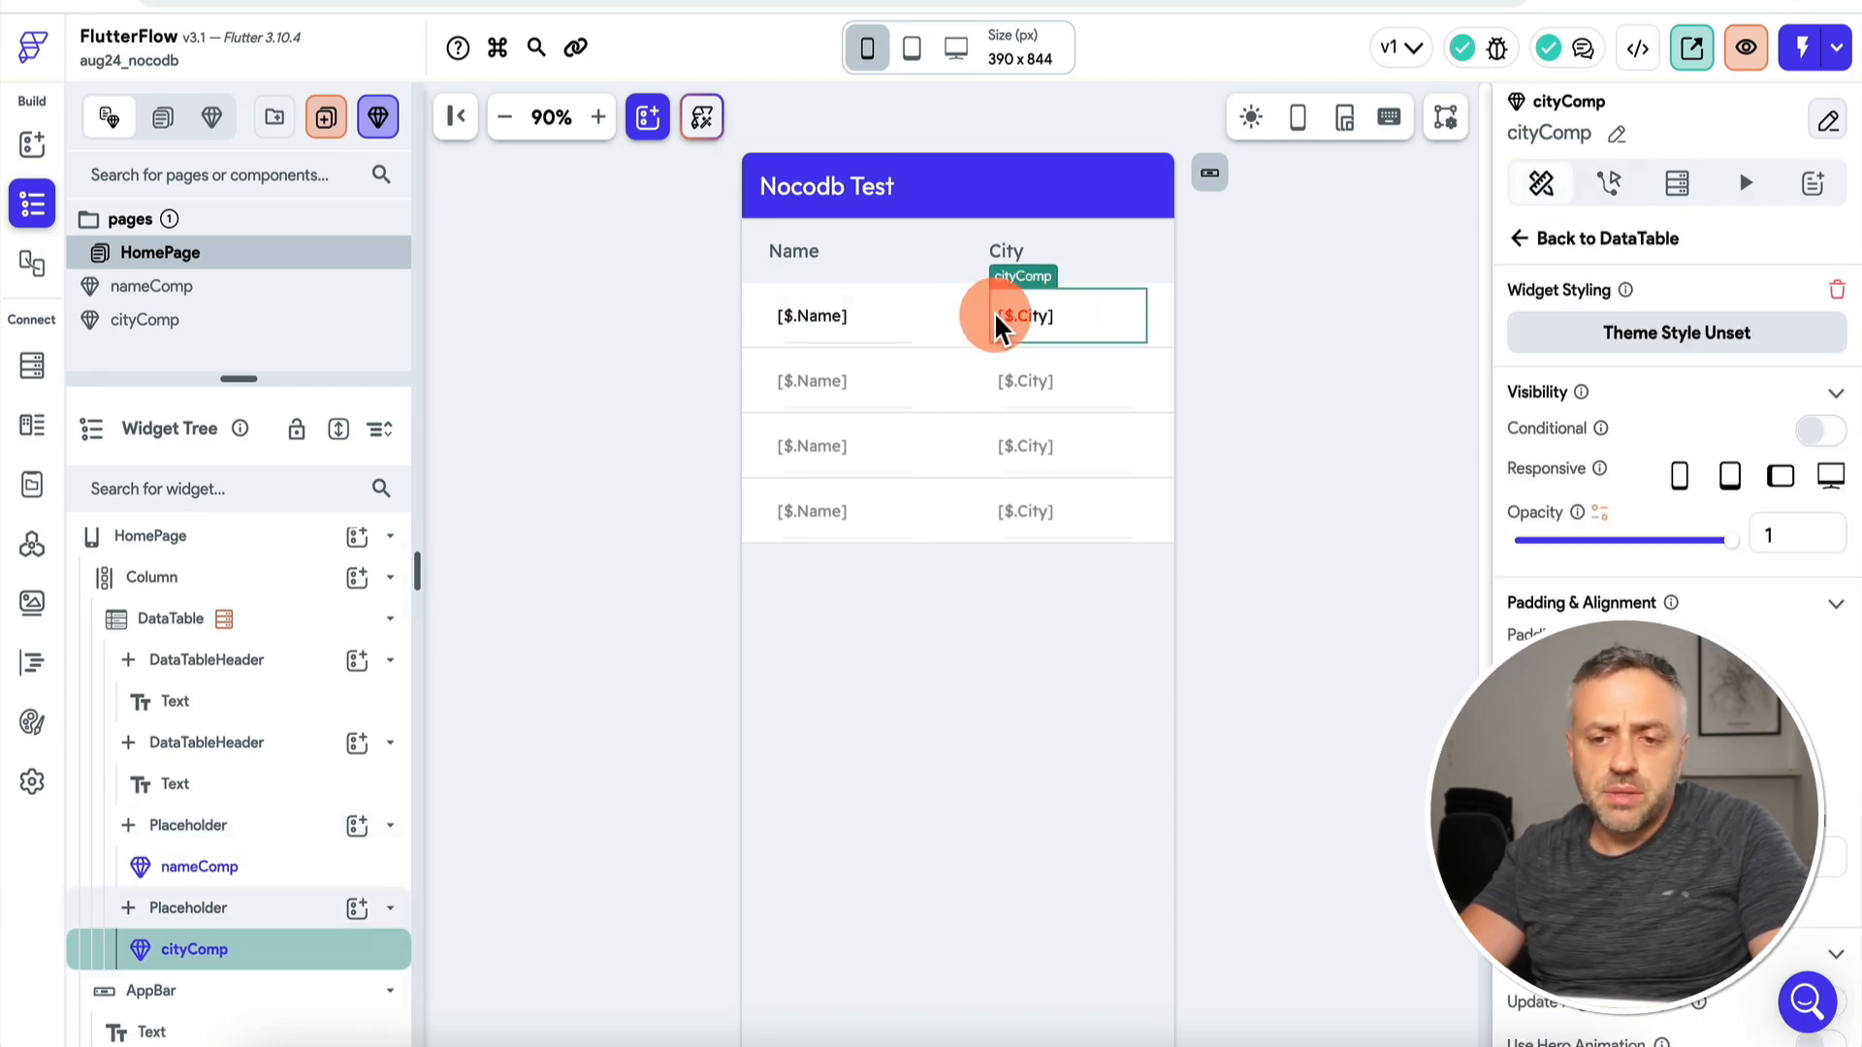
click(845, 327)
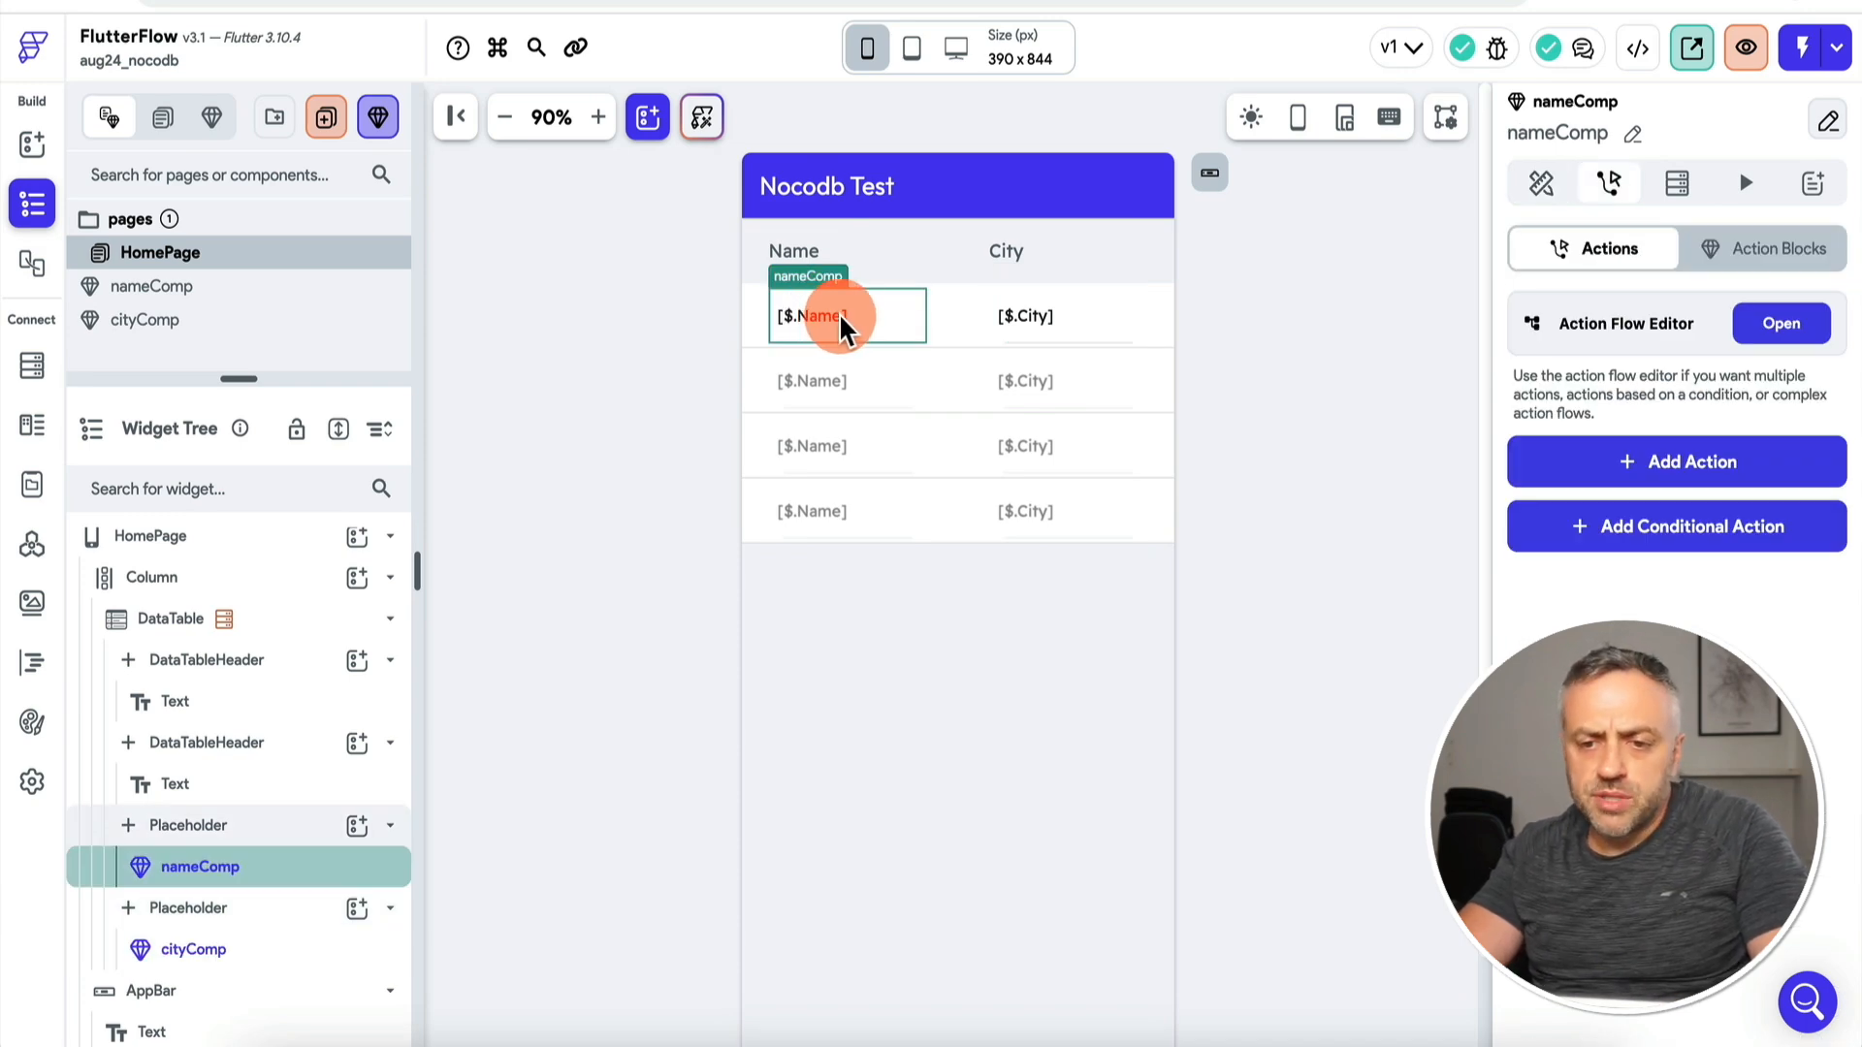
double_click(840, 327)
click(282, 594)
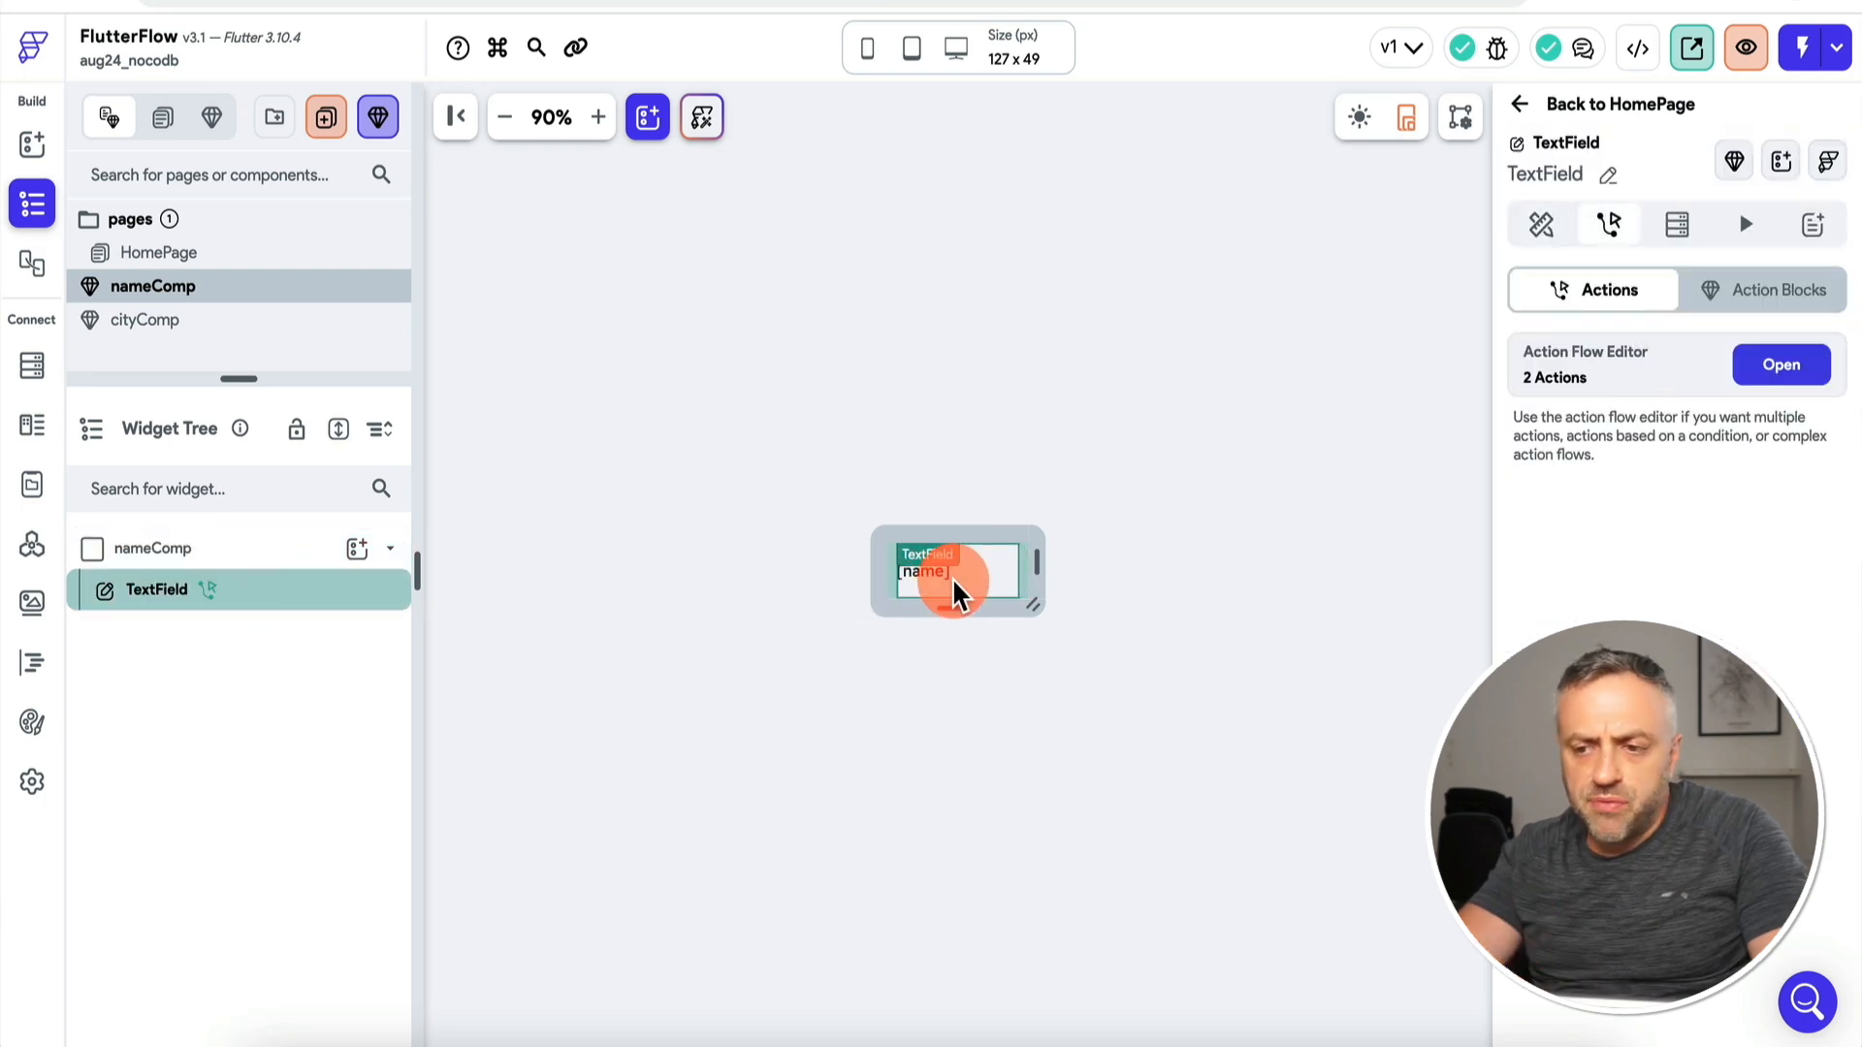
Step: Examine the TextField's On Change action flow, including the UpdateItem backend call and the Show Snack Bar action's settings
click(1779, 380)
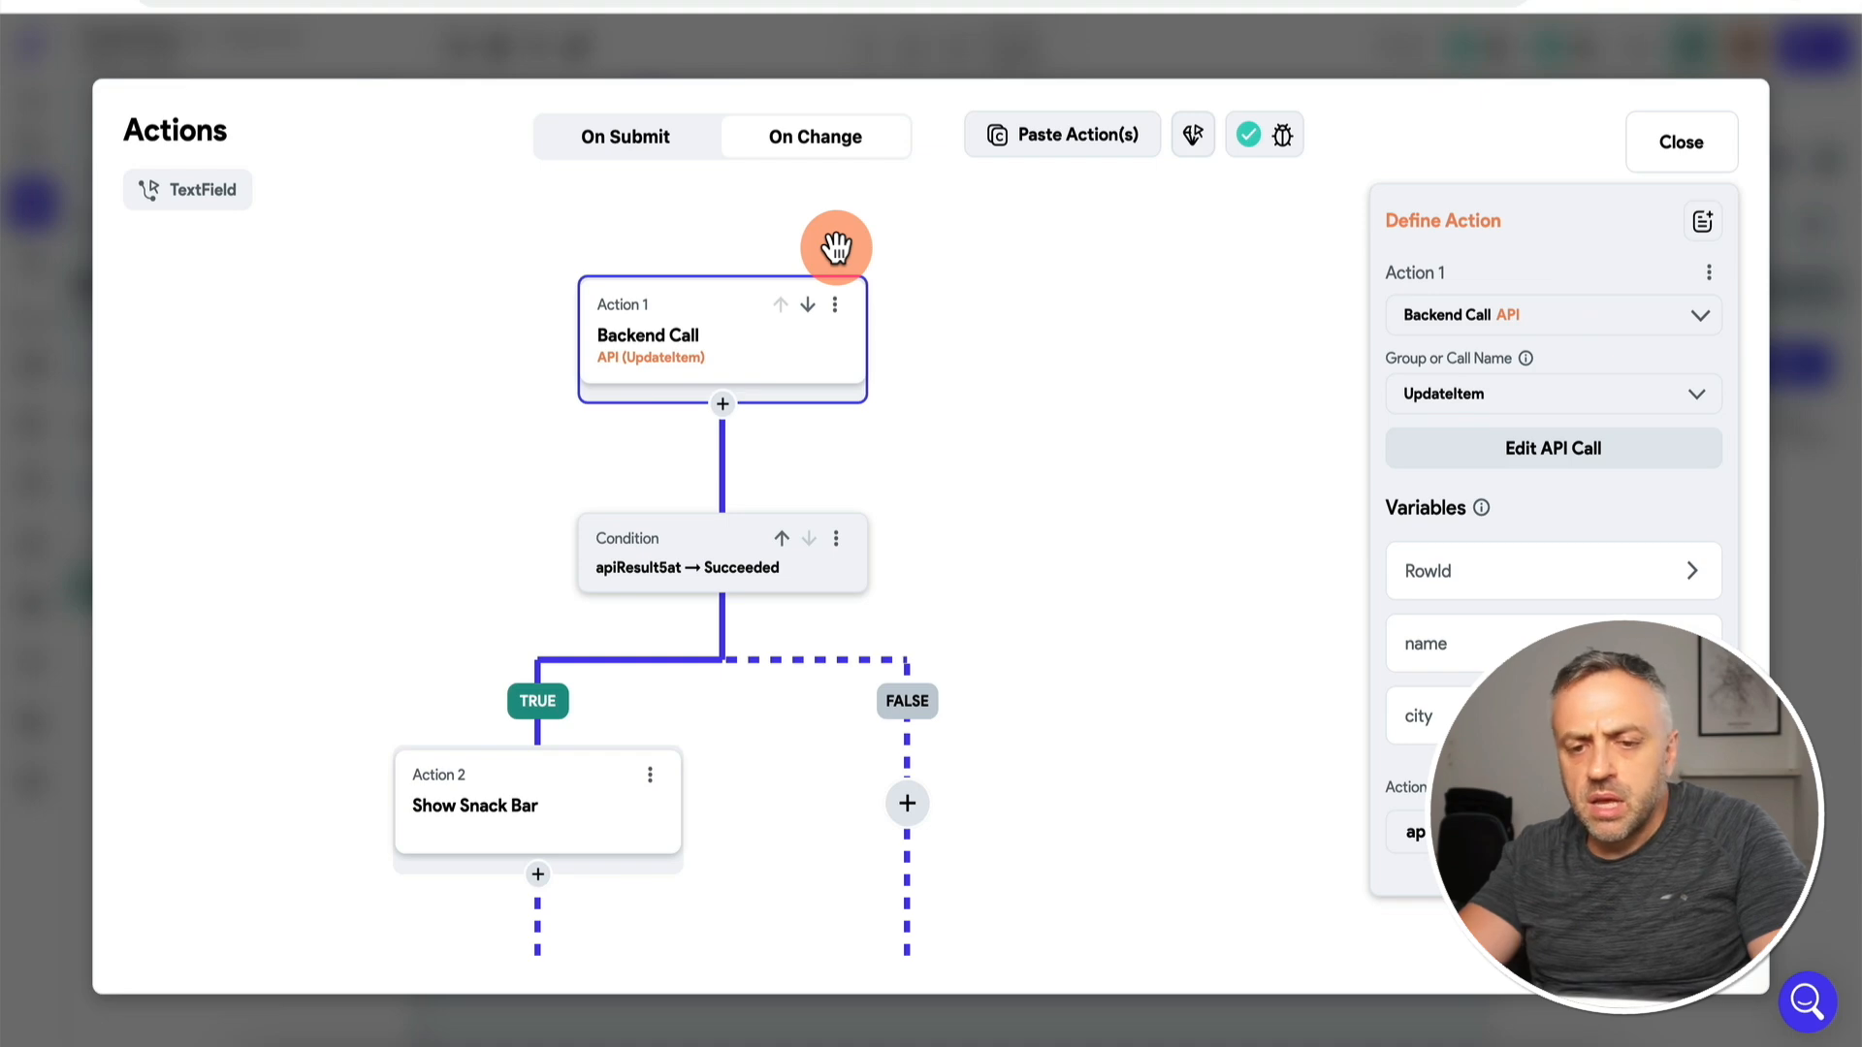
mouse_move(1458, 587)
mouse_move(1436, 718)
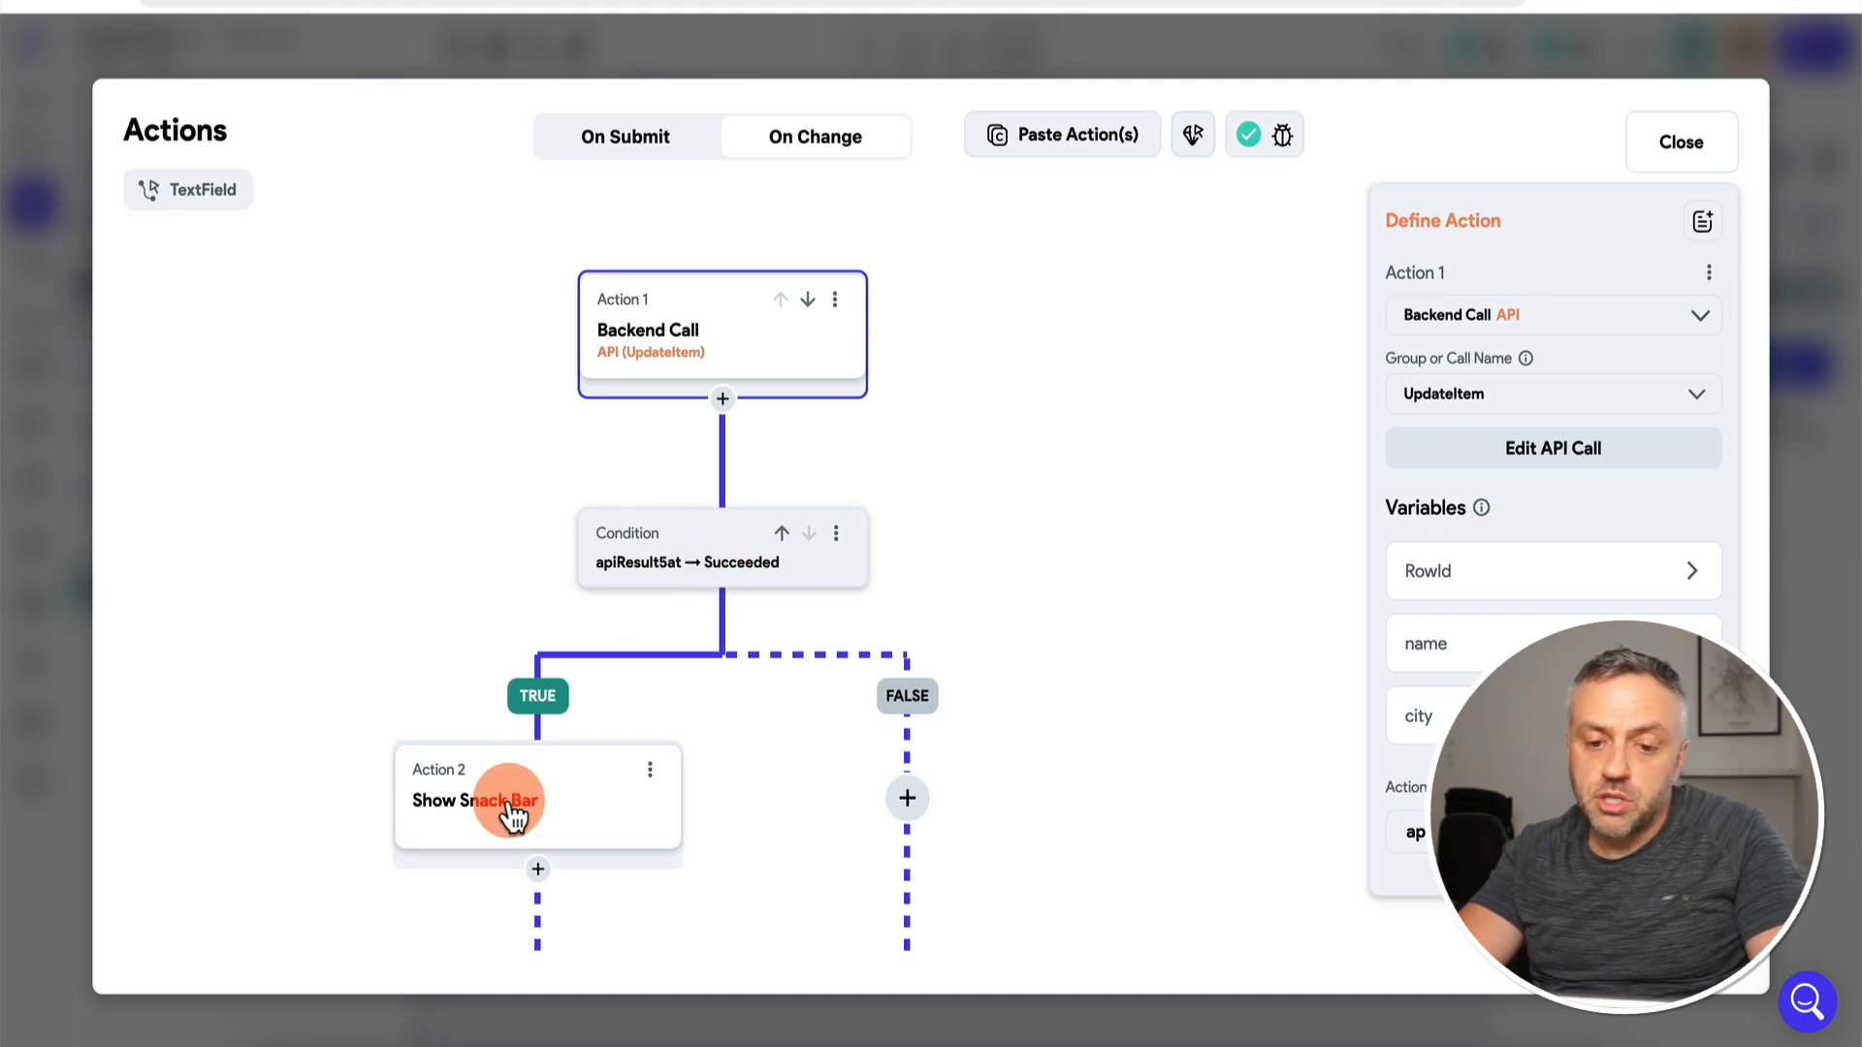
click(446, 818)
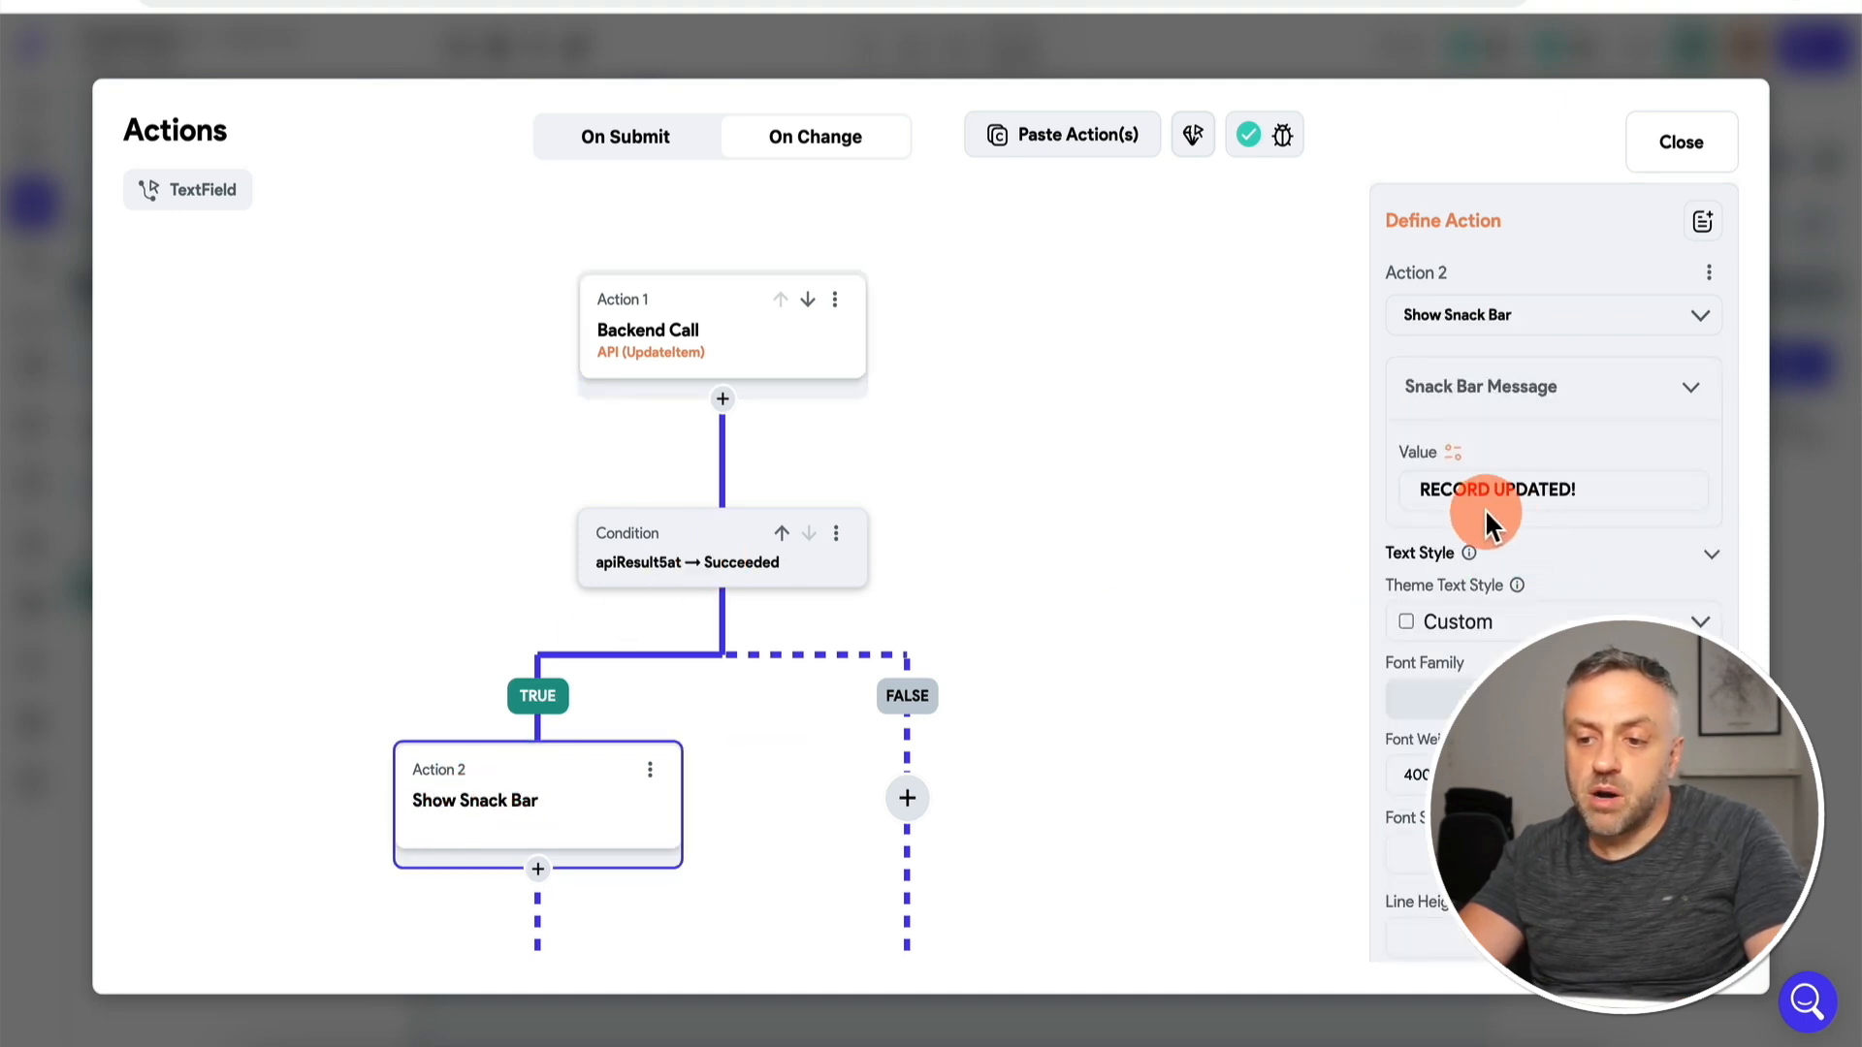